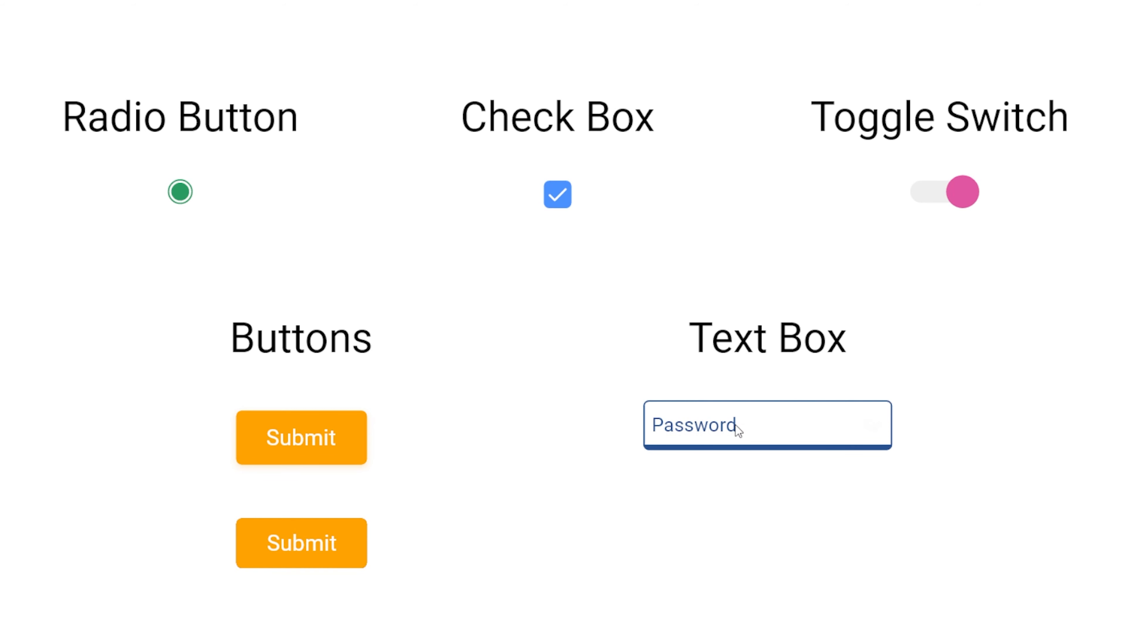
# Try out the finished Select a City dropdown in the preview, opening the list and its Others entry
pyautogui.click(701, 427)
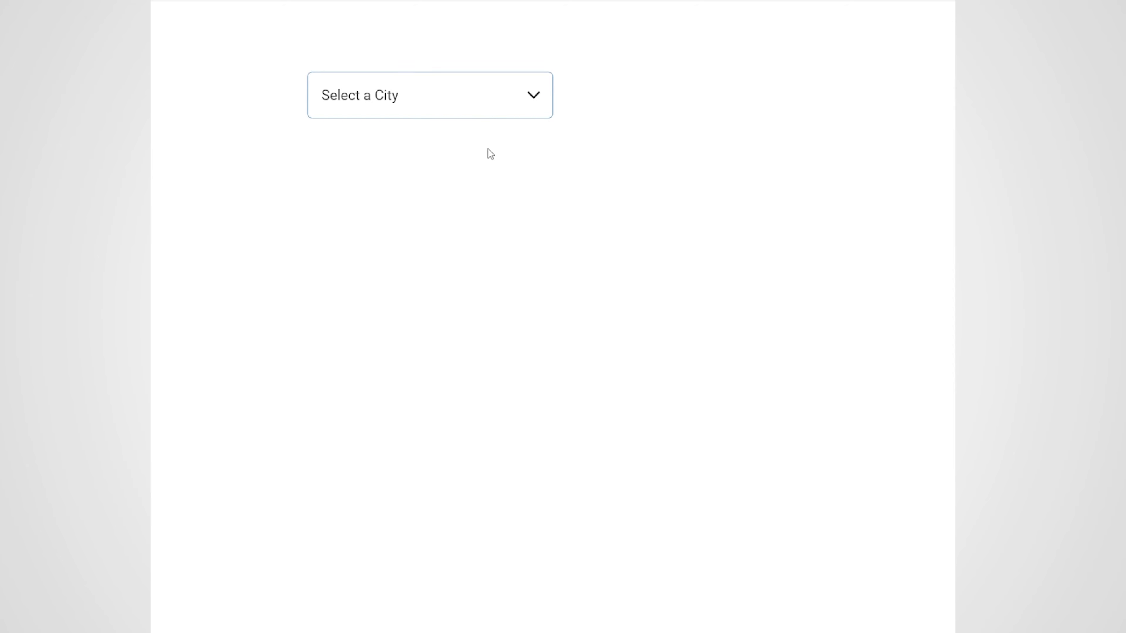
pyautogui.click(513, 99)
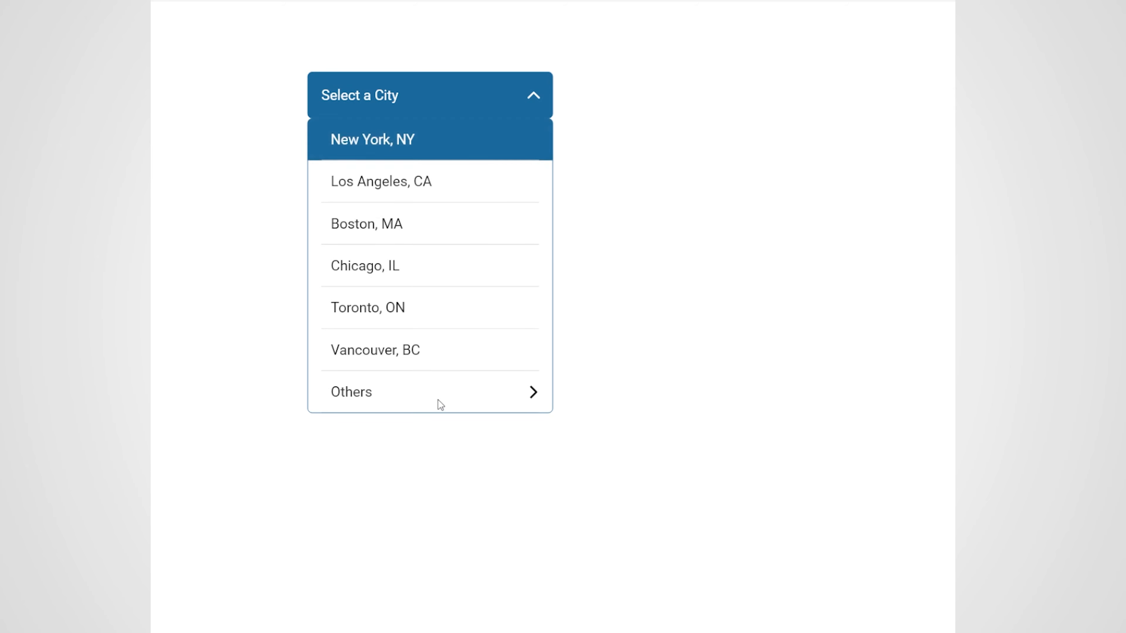
pyautogui.click(437, 399)
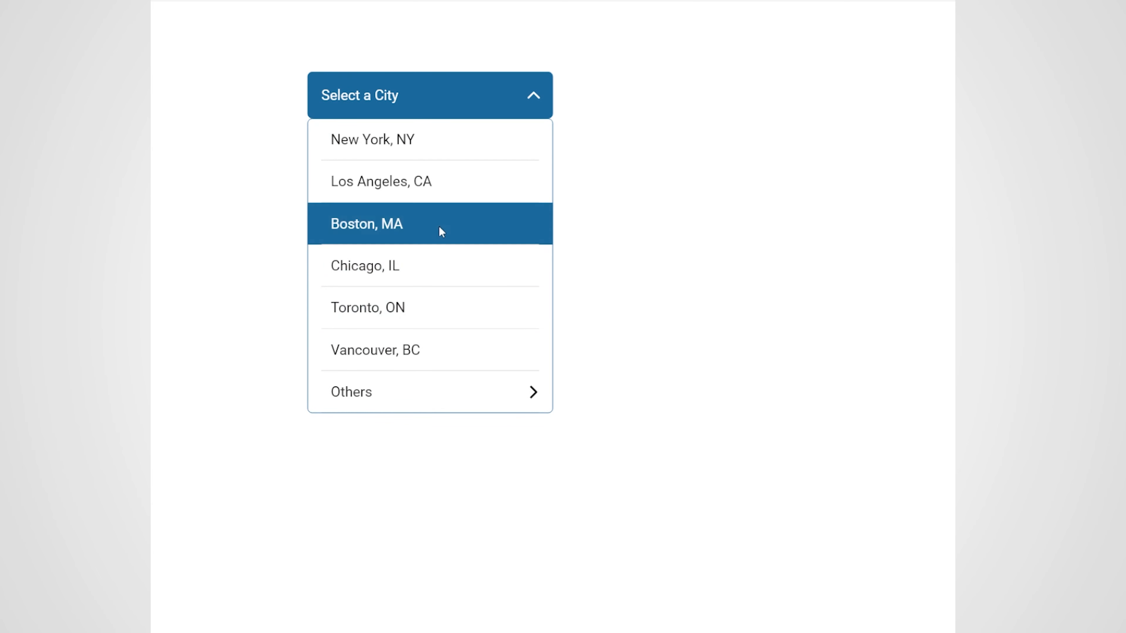
pyautogui.moveTo(437, 396)
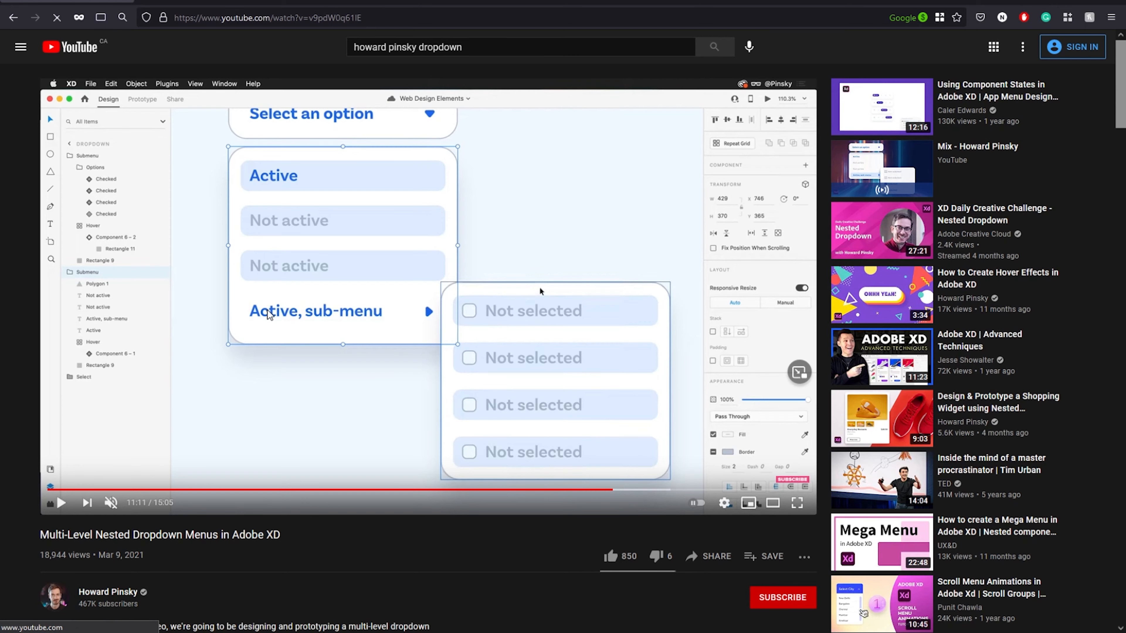
# Read the viewer comments on the YouTube video about multi-level nested dropdown menus in Adobe XD, focusing on reported submenu and hover problems
pyautogui.click(268, 309)
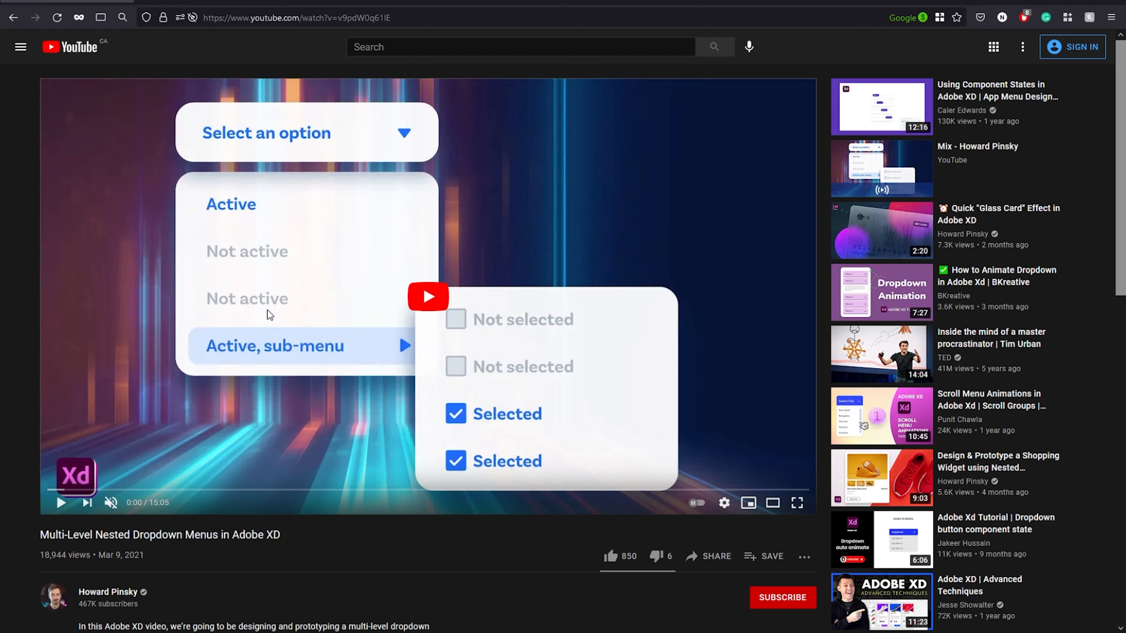
pyautogui.scroll(-10, 270, 311)
pyautogui.scroll(10, 341, 441)
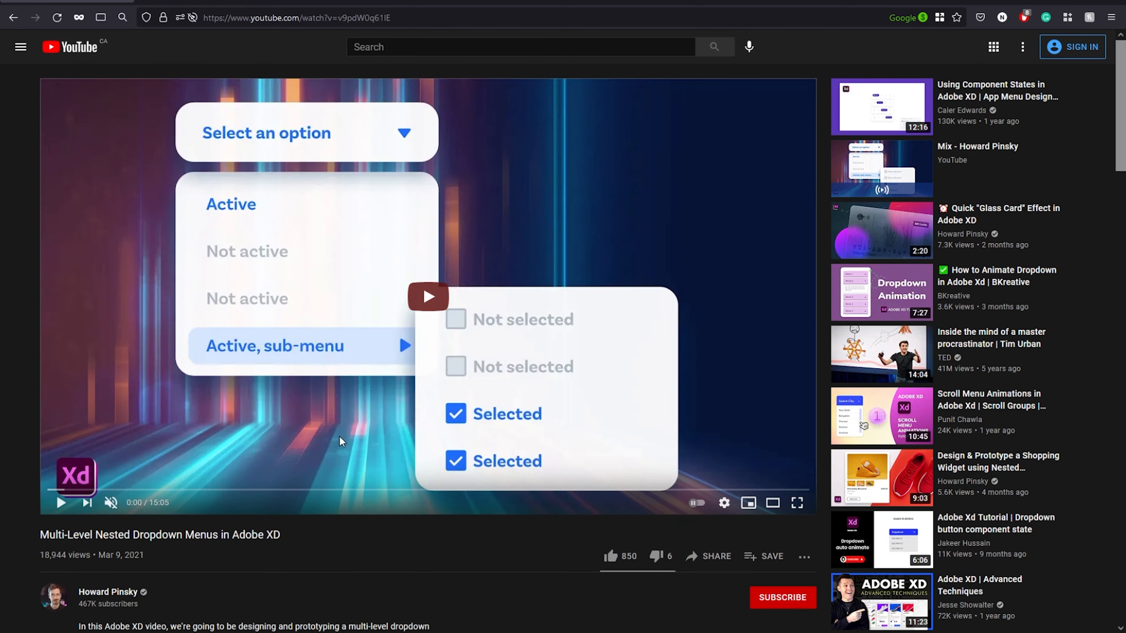
pyautogui.scroll(-1, 423, 297)
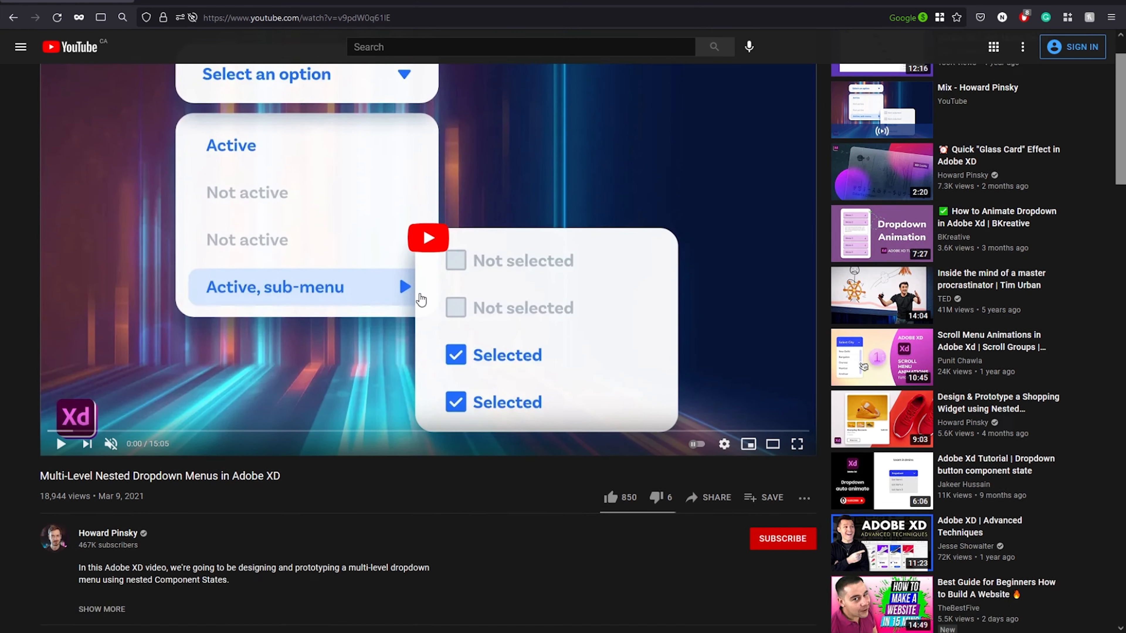
pyautogui.scroll(-4, 421, 300)
pyautogui.scroll(-20, 419, 292)
pyautogui.moveTo(318, 303); pyautogui.dragTo(570, 315)
pyautogui.scroll(-4, 460, 344)
pyautogui.click(208, 236)
pyautogui.moveTo(203, 236); pyautogui.dragTo(590, 237)
pyautogui.scroll(-3, 467, 284)
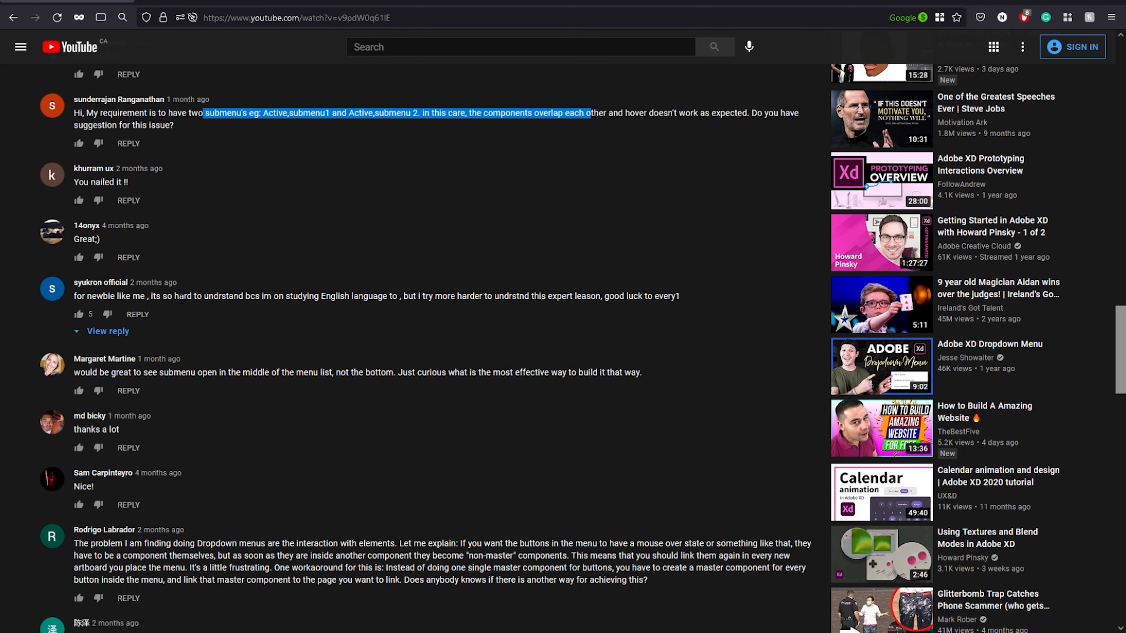
pyautogui.moveTo(408, 296); pyautogui.dragTo(508, 296)
pyautogui.scroll(-3, 230, 306)
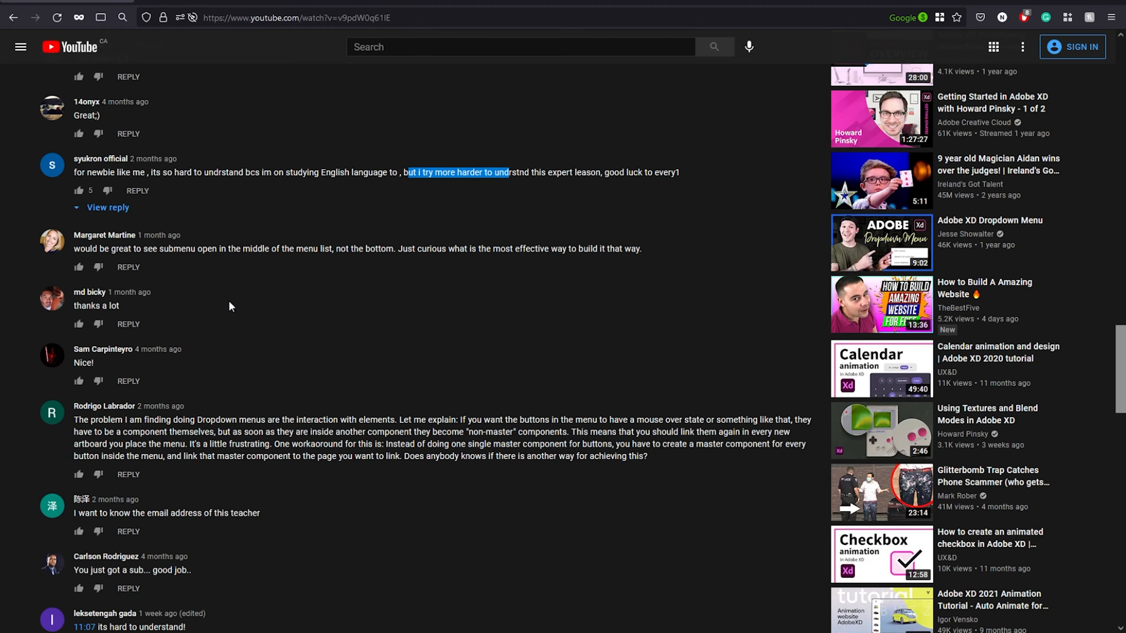
pyautogui.moveTo(168, 248); pyautogui.dragTo(589, 249)
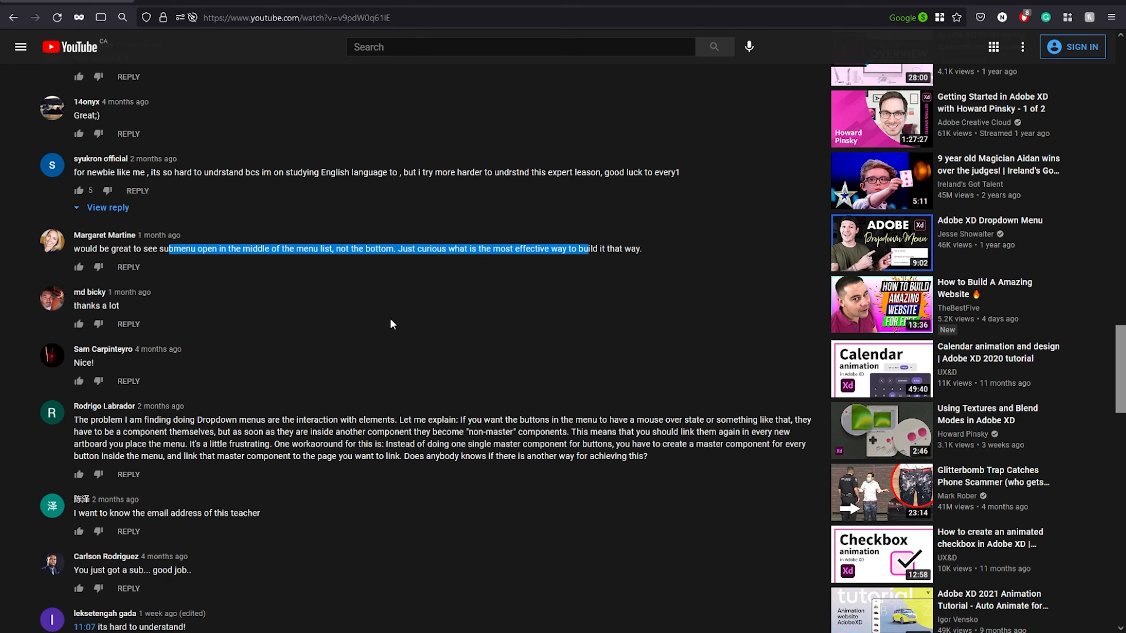
pyautogui.scroll(-3, 386, 318)
pyautogui.moveTo(197, 357); pyautogui.dragTo(614, 395)
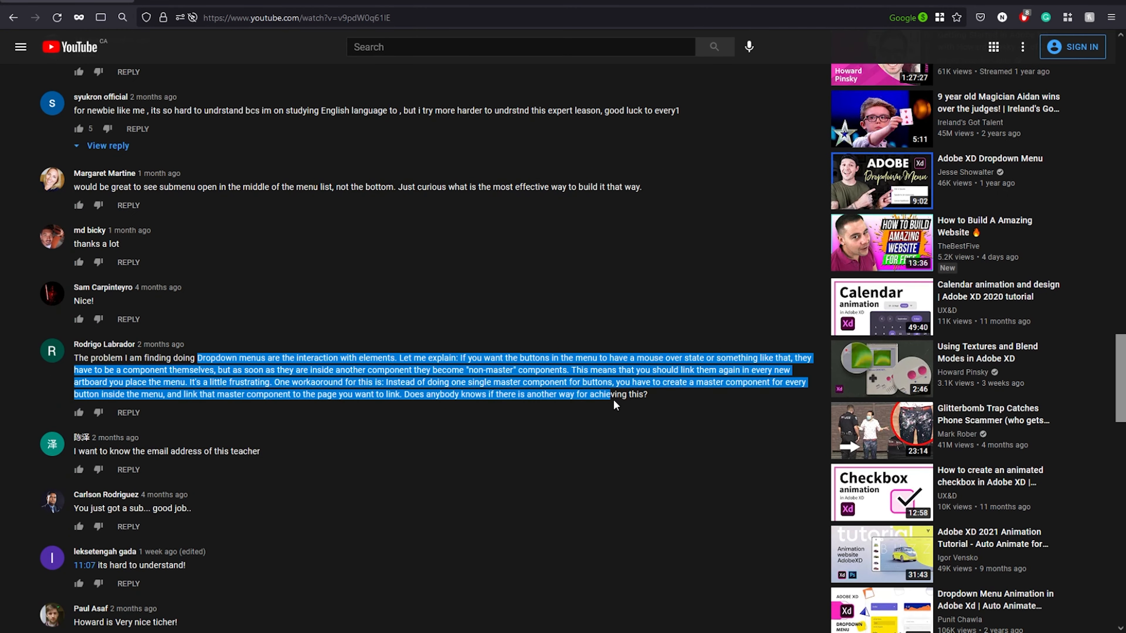
pyautogui.scroll(-10, 437, 370)
pyautogui.moveTo(351, 315); pyautogui.dragTo(420, 402)
pyautogui.click(419, 484)
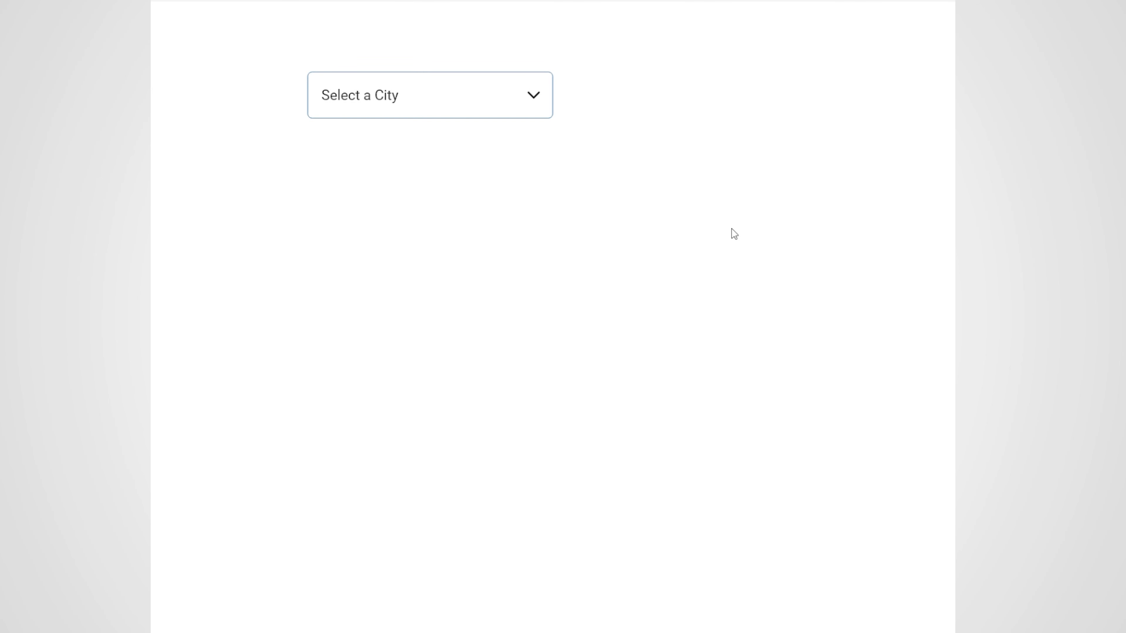
# Return to the dropdown preview and test expanding the city list, opening Others and choosing list entries
pyautogui.click(515, 103)
pyautogui.click(469, 398)
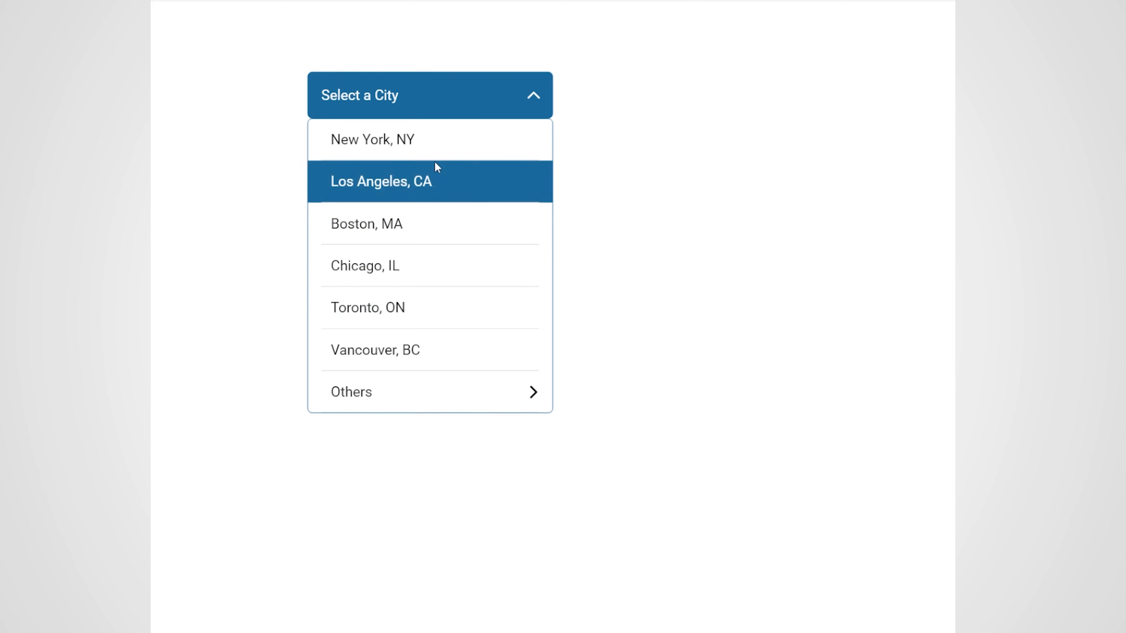
pyautogui.moveTo(455, 403)
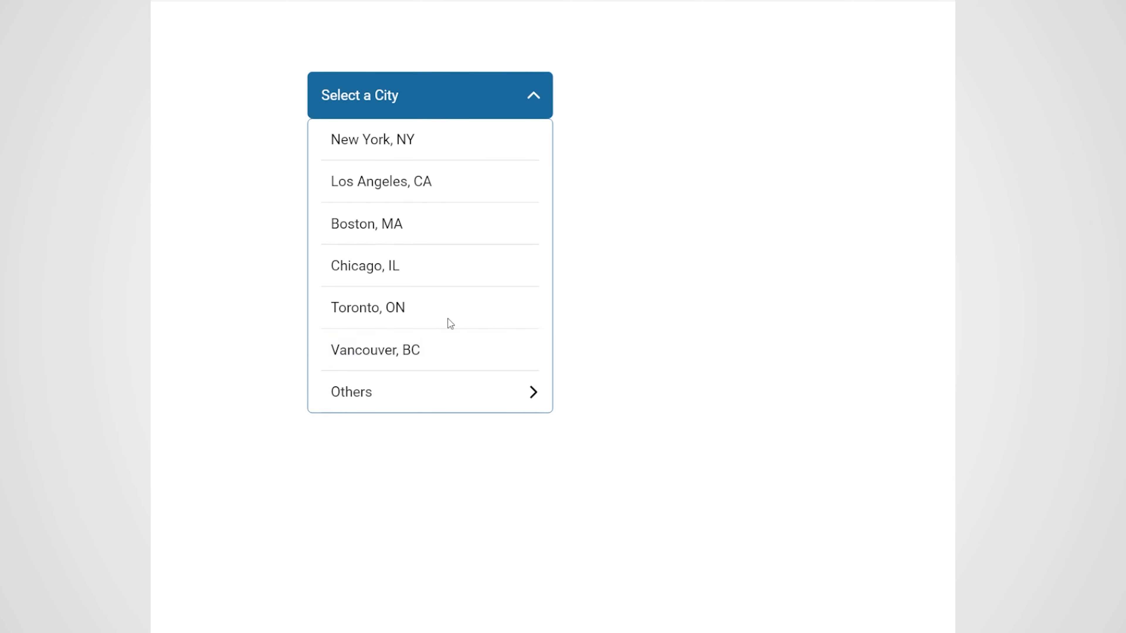
pyautogui.click(419, 280)
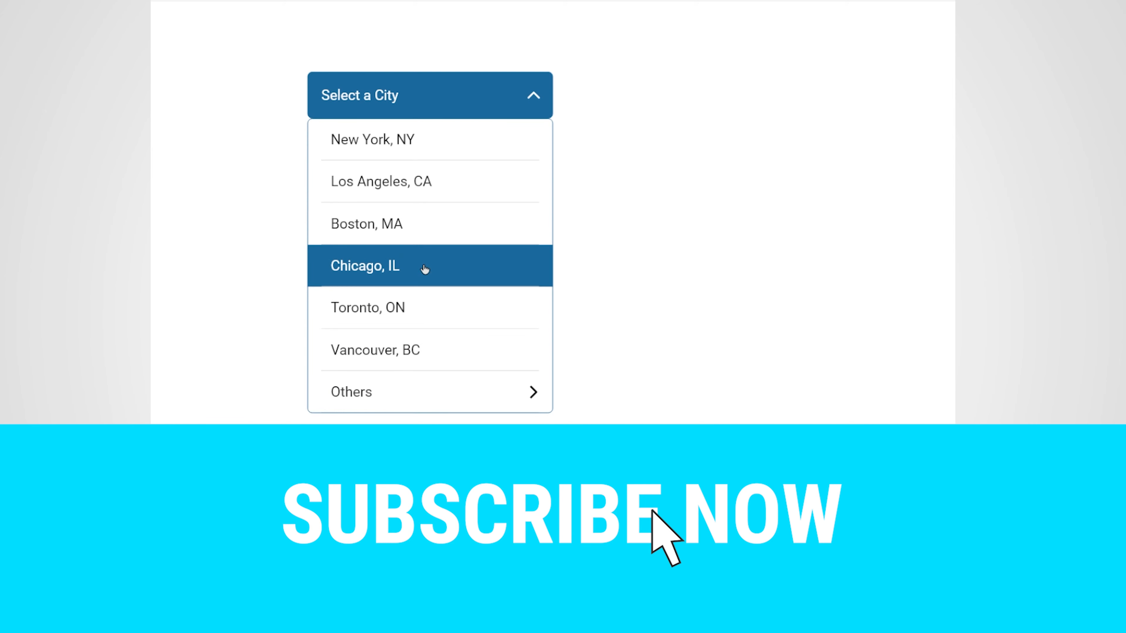
pyautogui.click(428, 232)
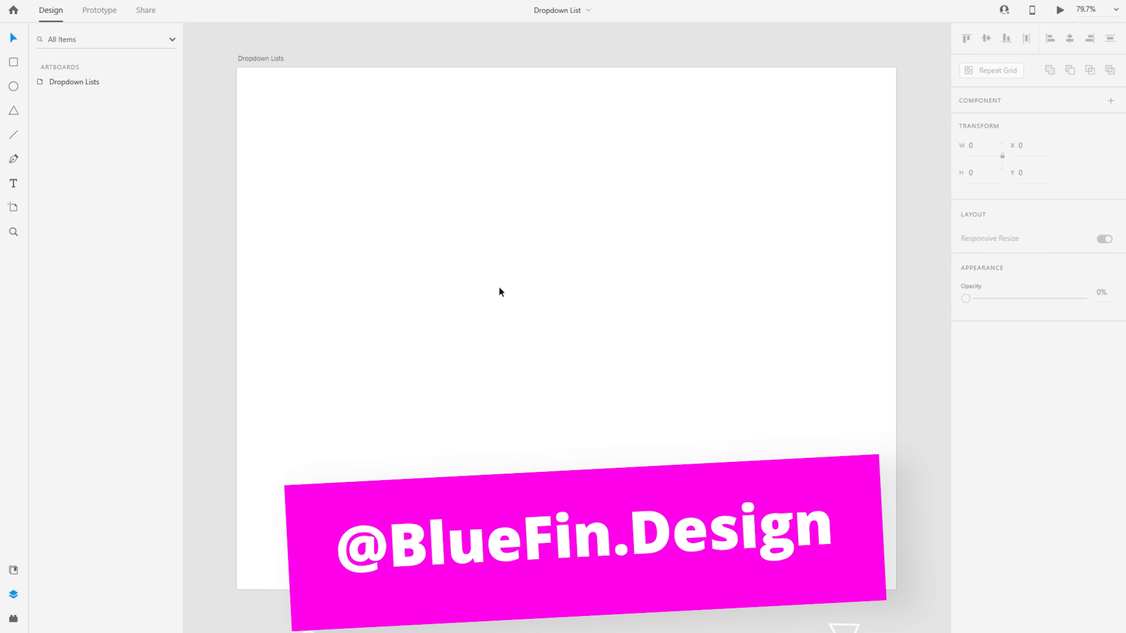
pyautogui.click(248, 60)
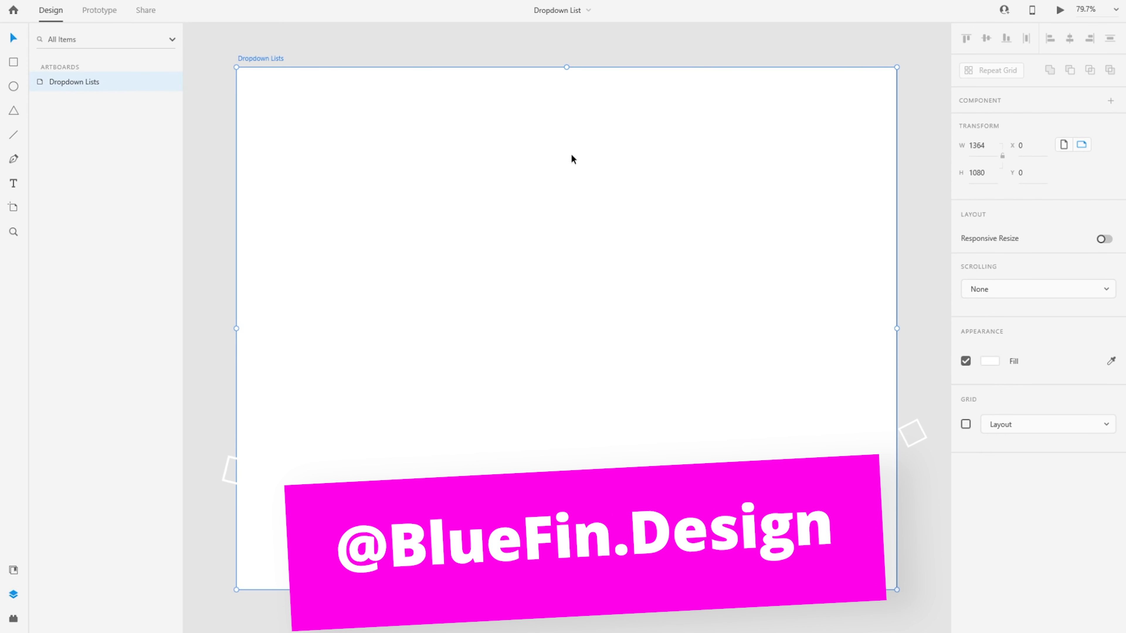
pyautogui.click(13, 63)
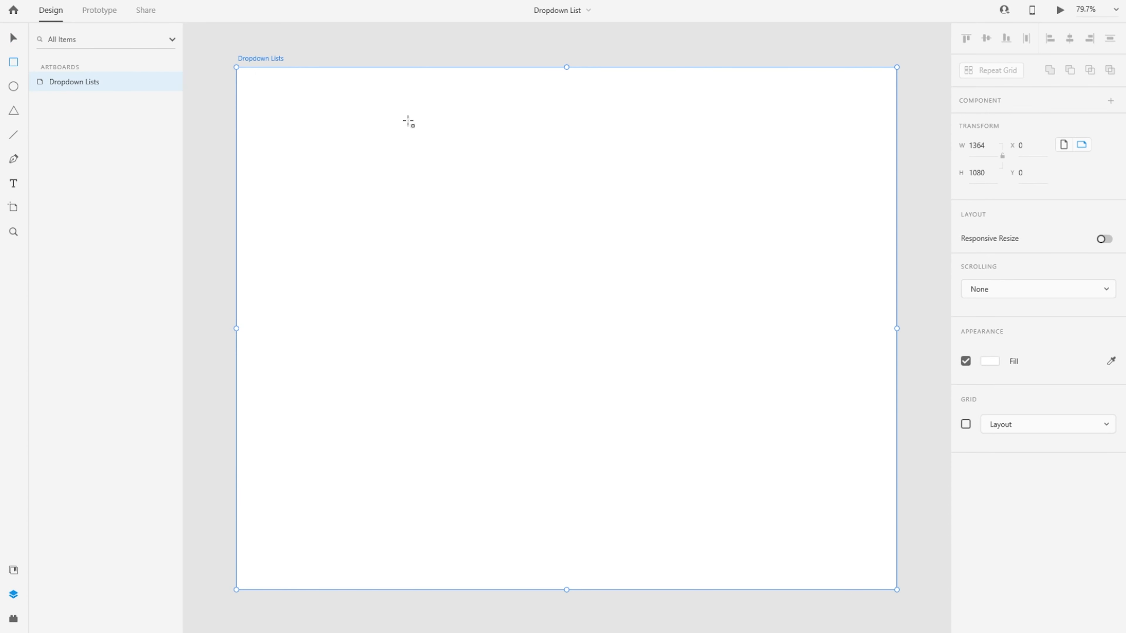
pyautogui.moveTo(429, 119); pyautogui.dragTo(619, 407)
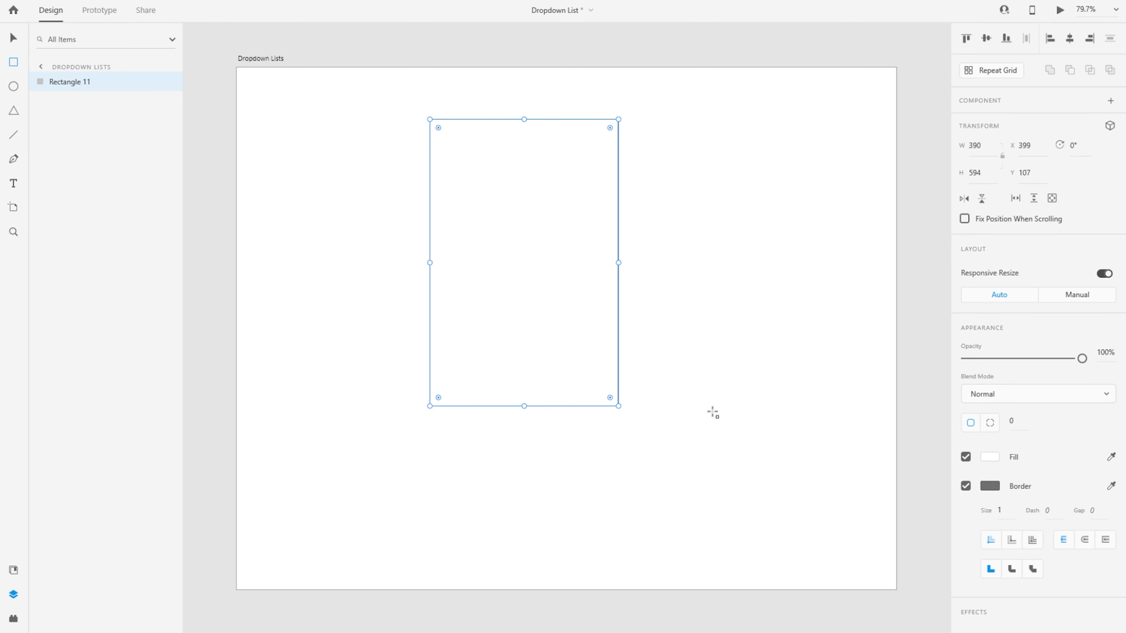
pyautogui.press('v')
pyautogui.moveTo(492, 280); pyautogui.dragTo(671, 364)
pyautogui.hotkey('ctrl', 'd')
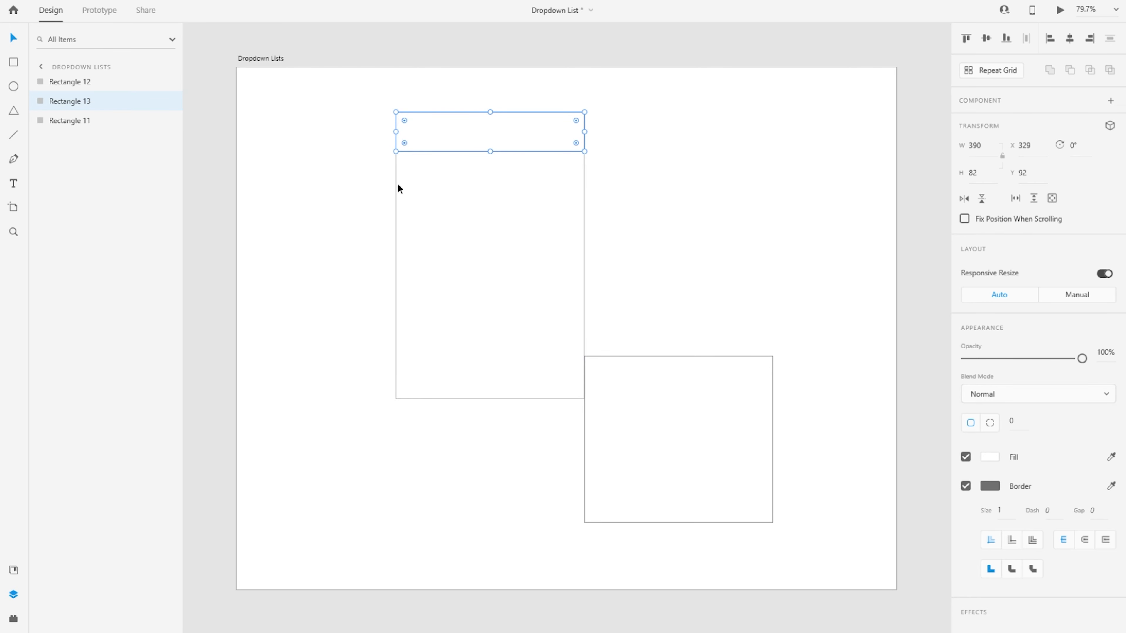
pyautogui.click(438, 226)
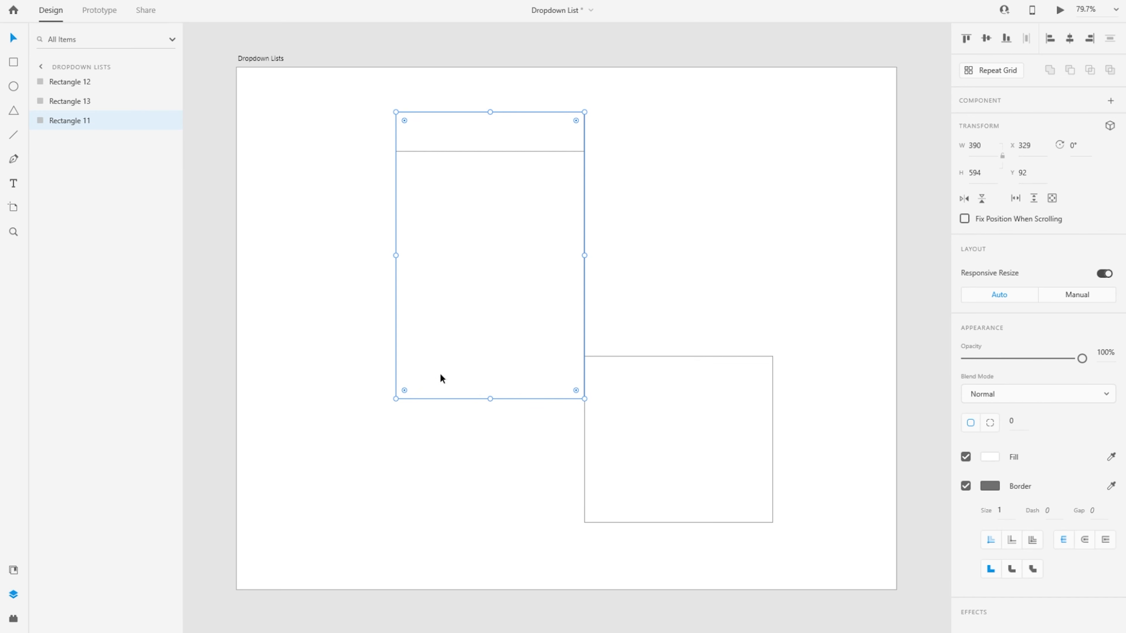
pyautogui.click(666, 438)
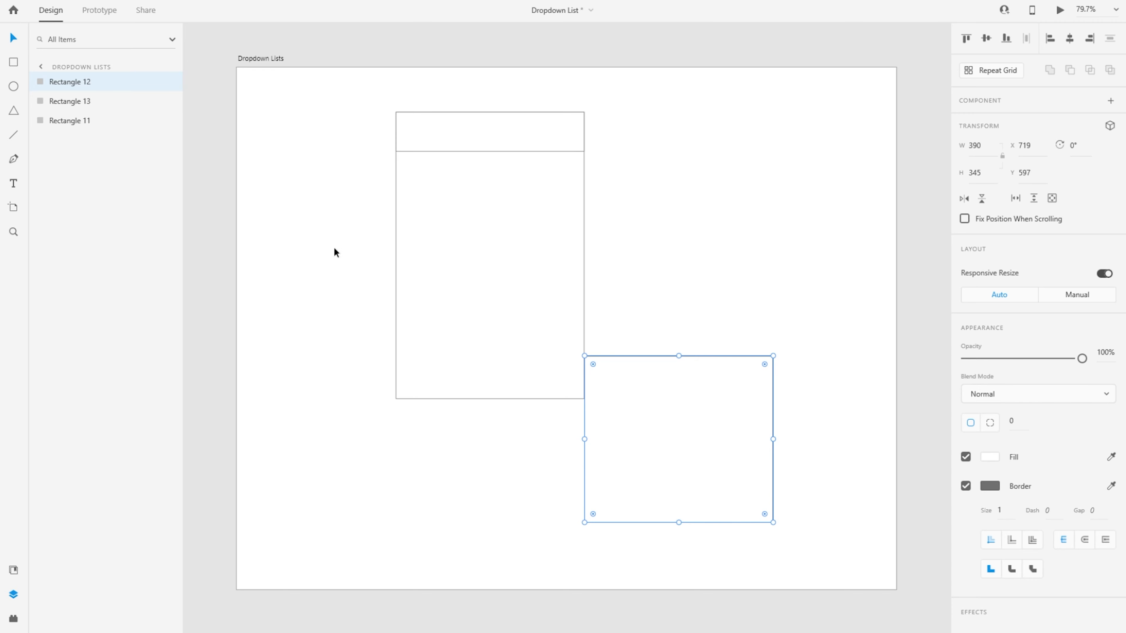
pyautogui.moveTo(372, 127); pyautogui.dragTo(715, 533)
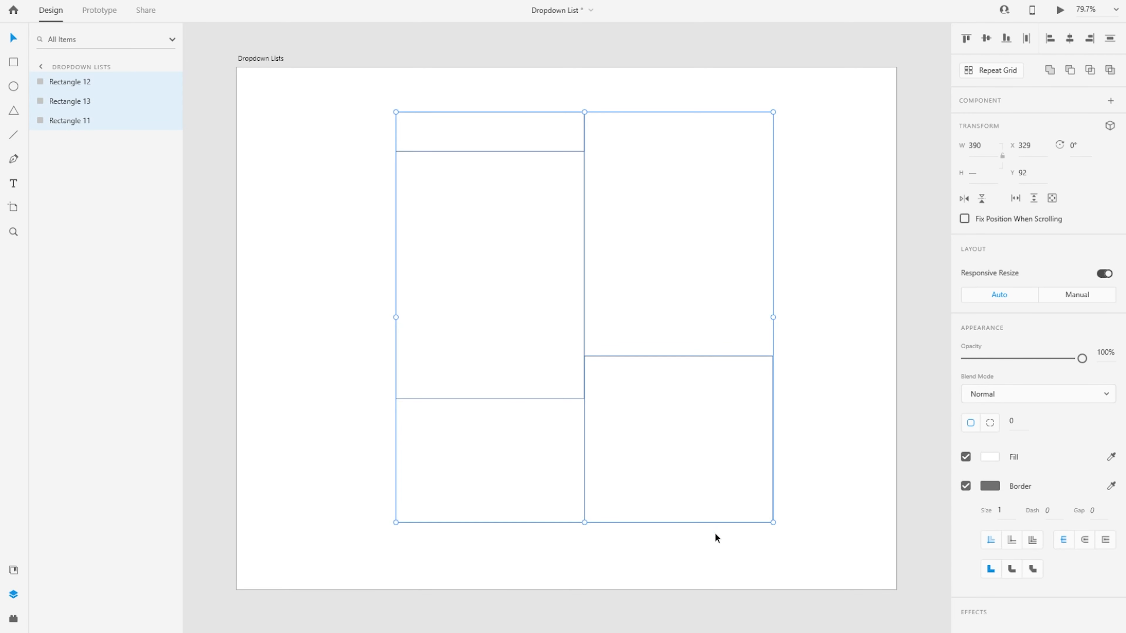
pyautogui.press('Delete')
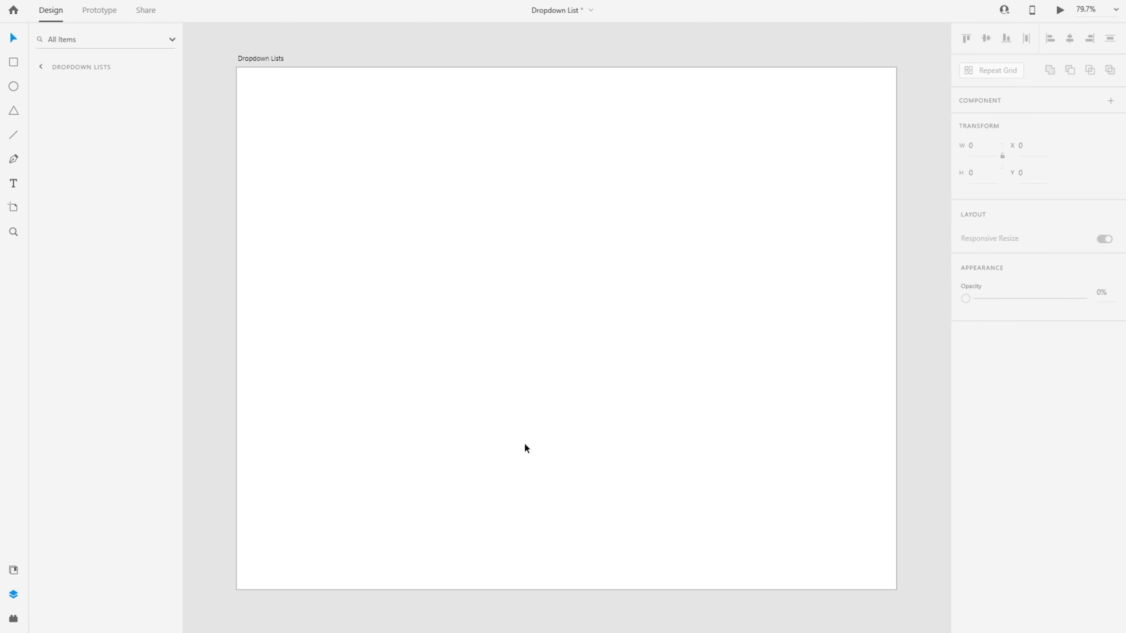
# Draw a rectangle in the upper half of the Dropdown Lists artboard and size it to 400 wide by 80 high
pyautogui.press('r')
pyautogui.moveTo(378, 168); pyautogui.dragTo(578, 216)
pyautogui.click(977, 145)
pyautogui.write('400')
pyautogui.press('Tab')
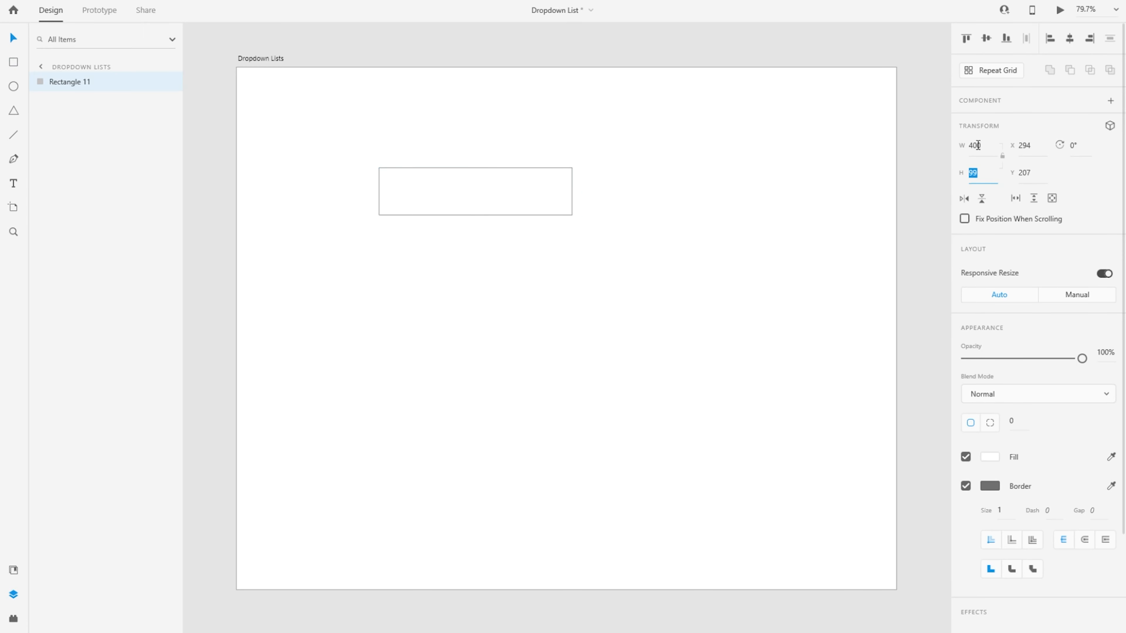
pyautogui.write('80')
# Give the rectangle a corner radius of 8 and a blue border
pyautogui.click(1012, 422)
pyautogui.write('8')
pyautogui.click(989, 486)
pyautogui.click(613, 224)
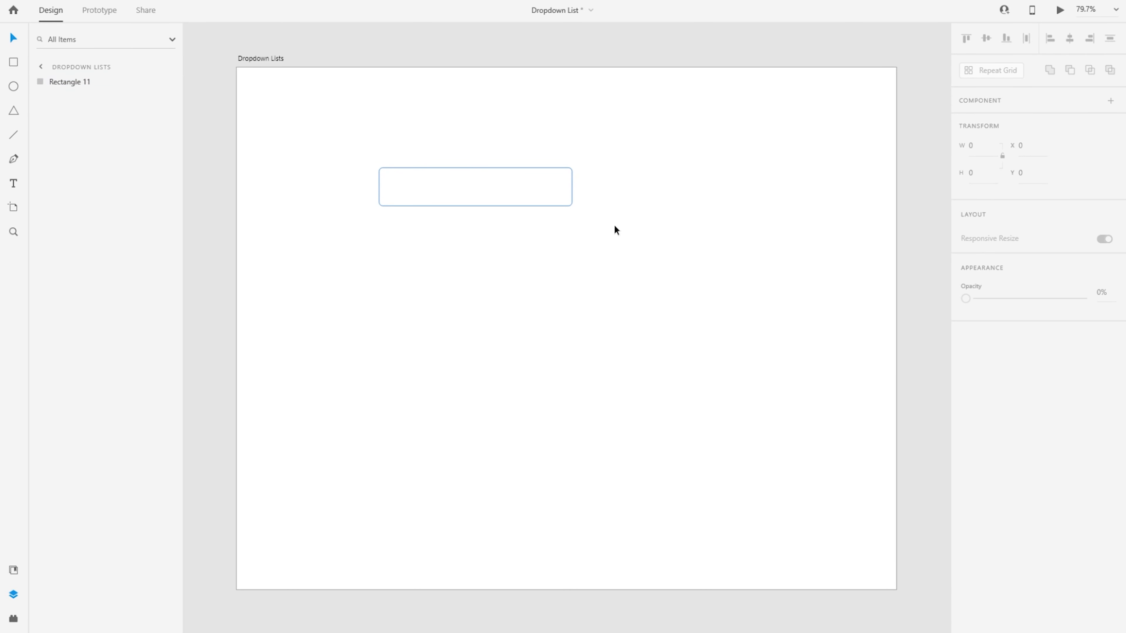
# Move the rounded rectangle to the horizontal centre near the artboard's upper edge, at X 482 and Y 133
pyautogui.click(516, 195)
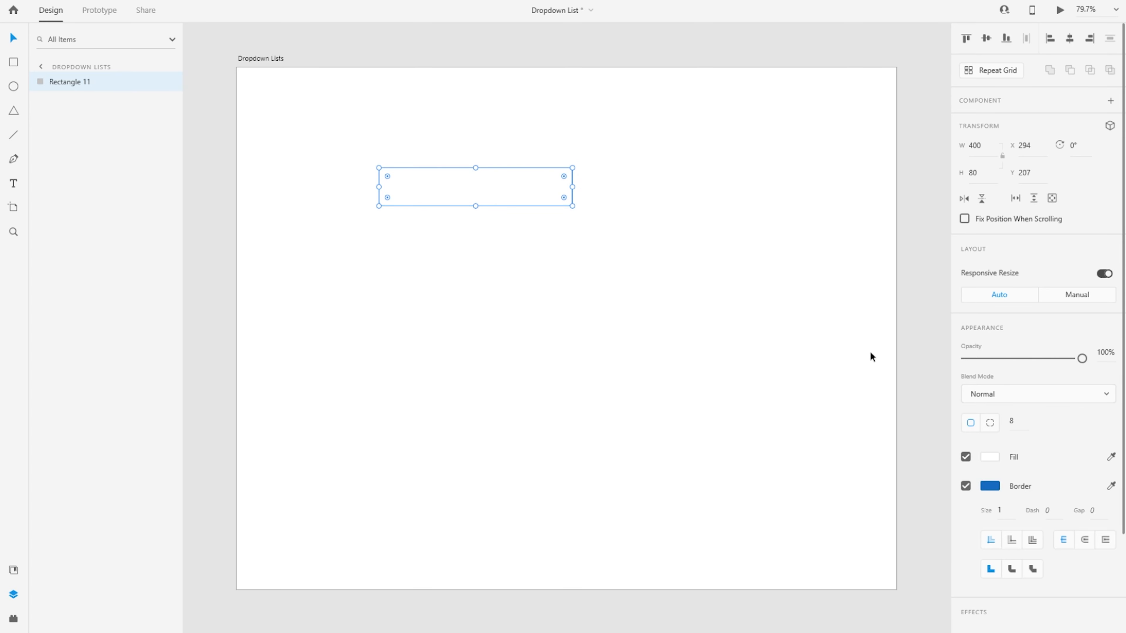
pyautogui.moveTo(473, 182); pyautogui.dragTo(565, 151)
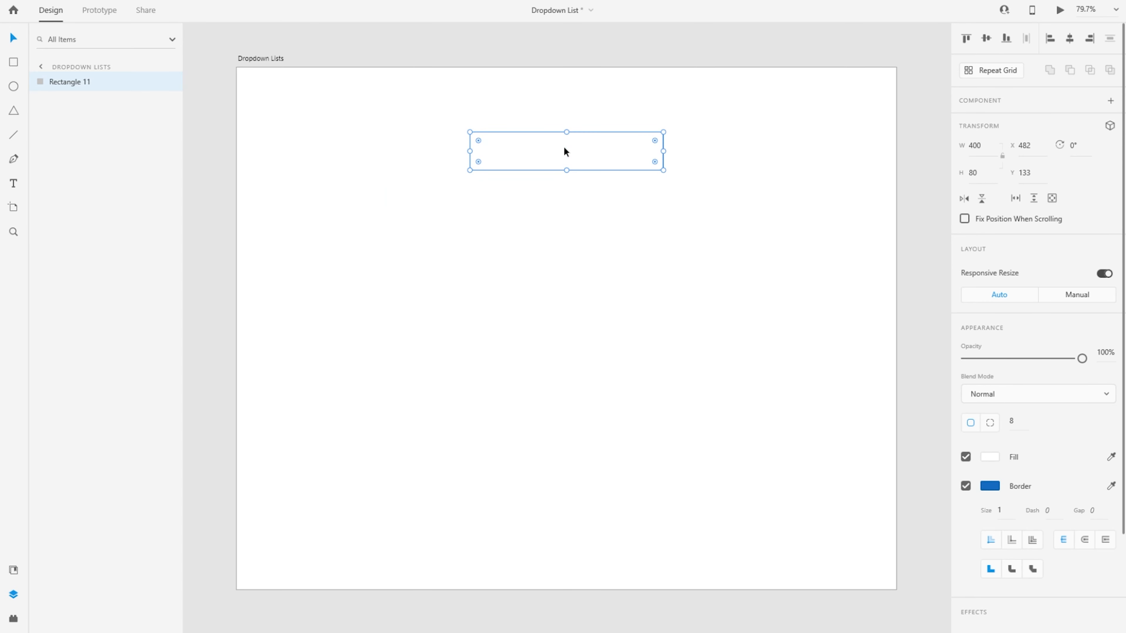
pyautogui.click(568, 235)
# Duplicate the rounded rectangle in place and fill the copy with the blue #156ABF
pyautogui.click(530, 166)
pyautogui.hotkey('ctrl', 'd')
pyautogui.click(989, 457)
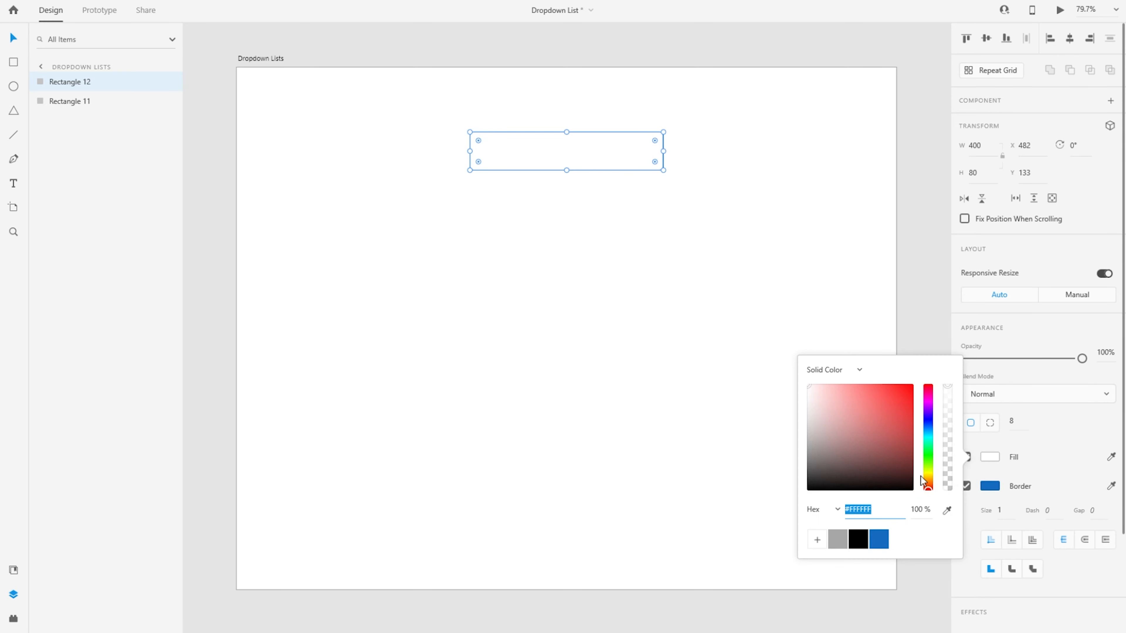
pyautogui.click(882, 543)
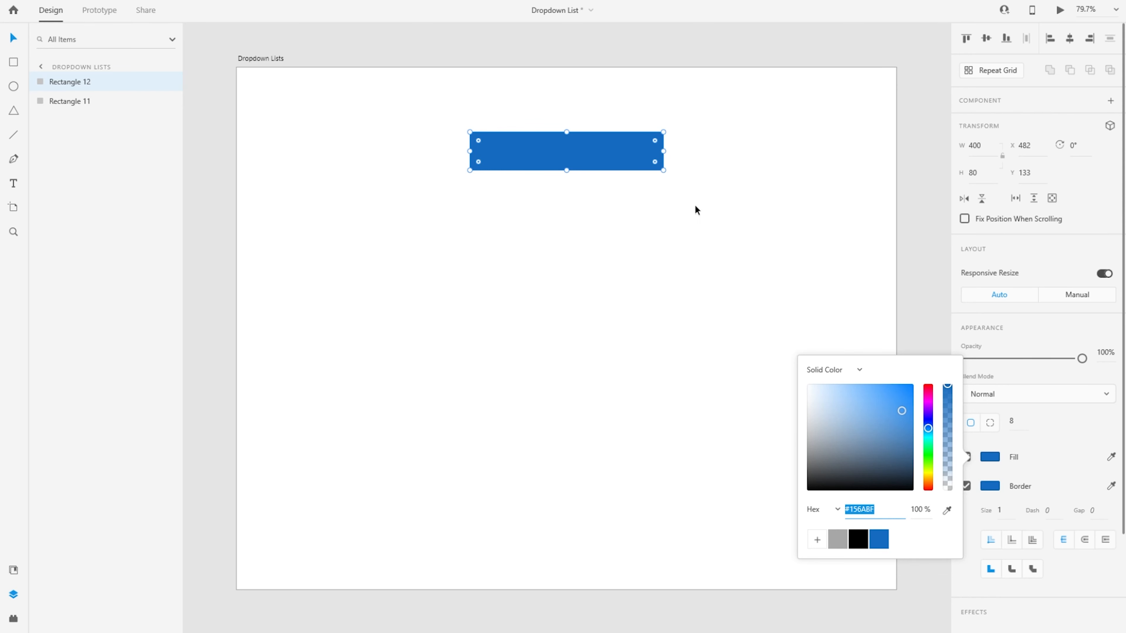
# Set the opacity of the blue-filled rectangle to 0%
pyautogui.click(553, 145)
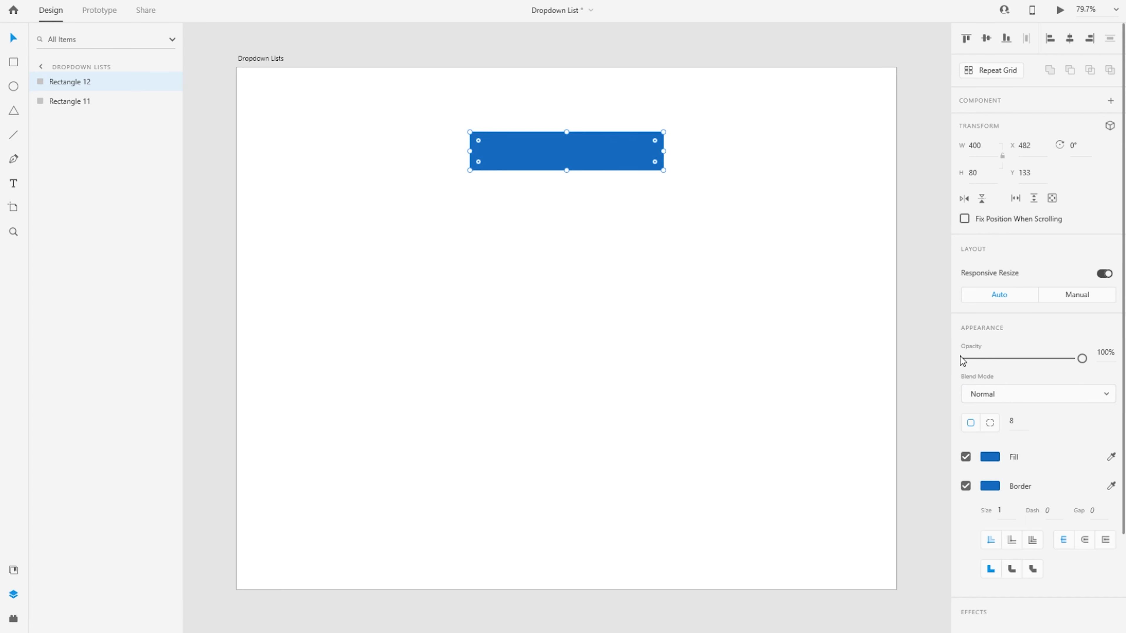
pyautogui.moveTo(978, 359); pyautogui.dragTo(929, 364)
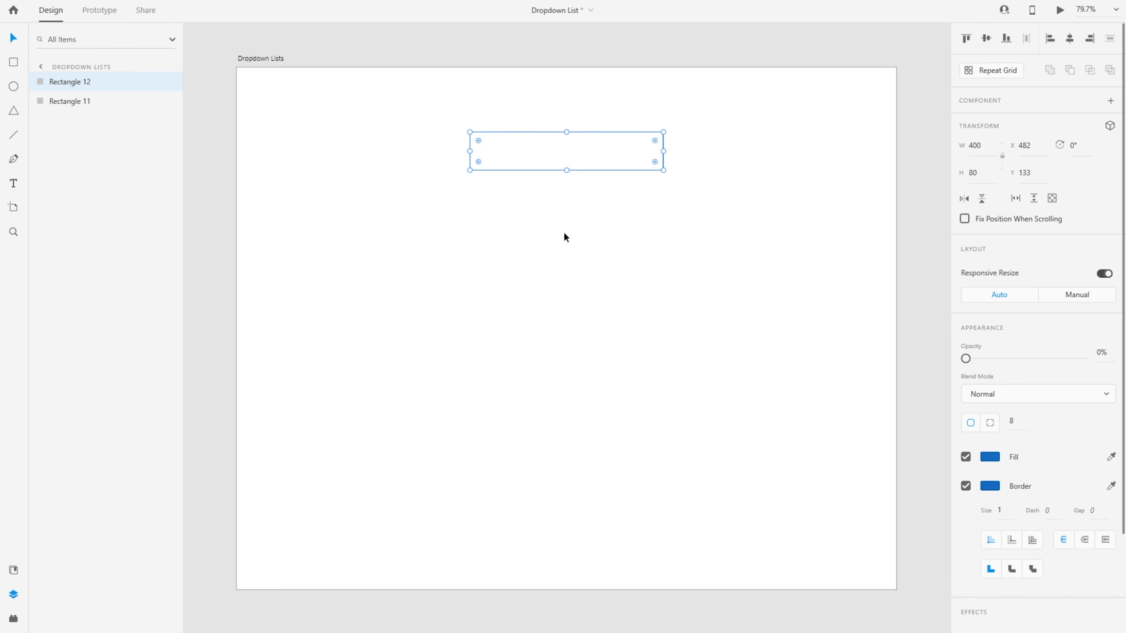
pyautogui.click(459, 238)
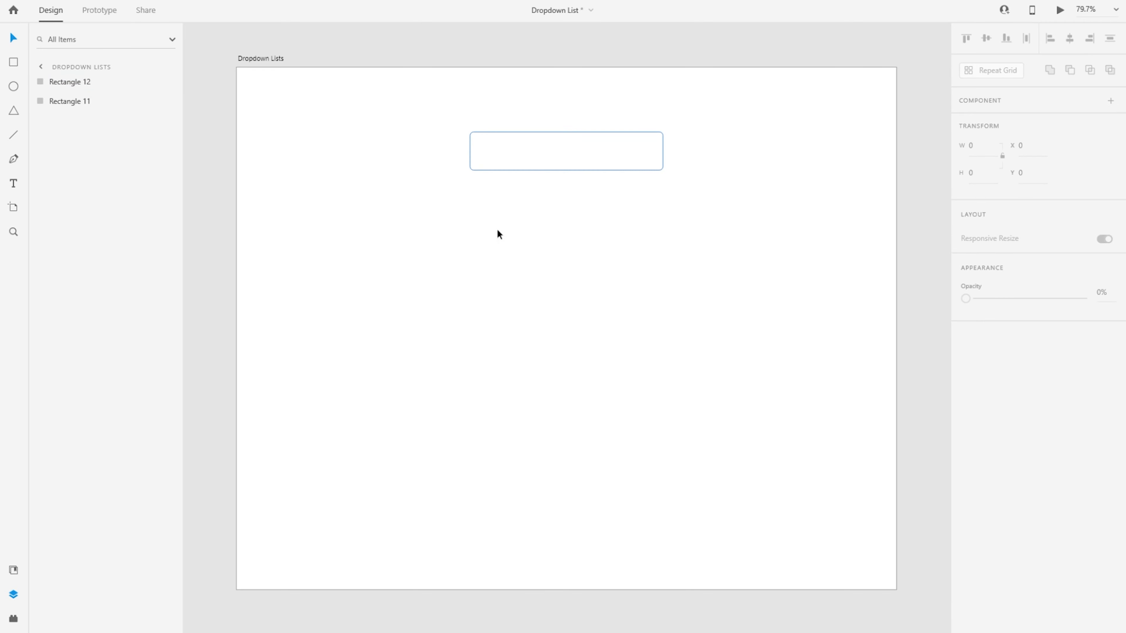
# Set the corner radius of both stacked rectangles to 0
pyautogui.click(621, 161)
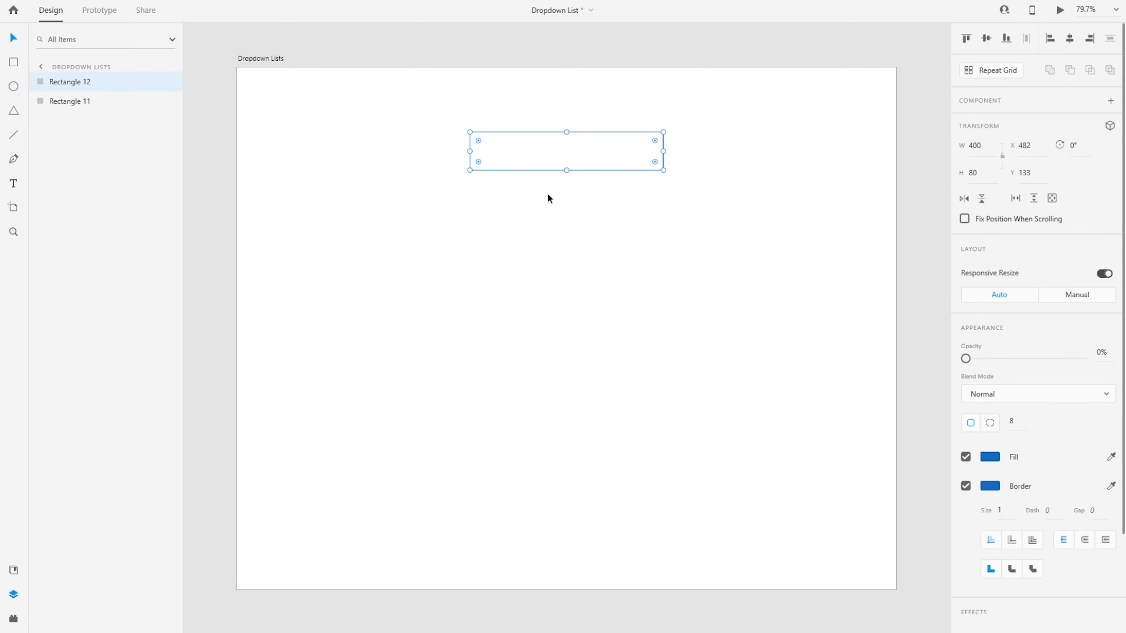
pyautogui.click(742, 175)
pyautogui.moveTo(438, 108); pyautogui.dragTo(736, 223)
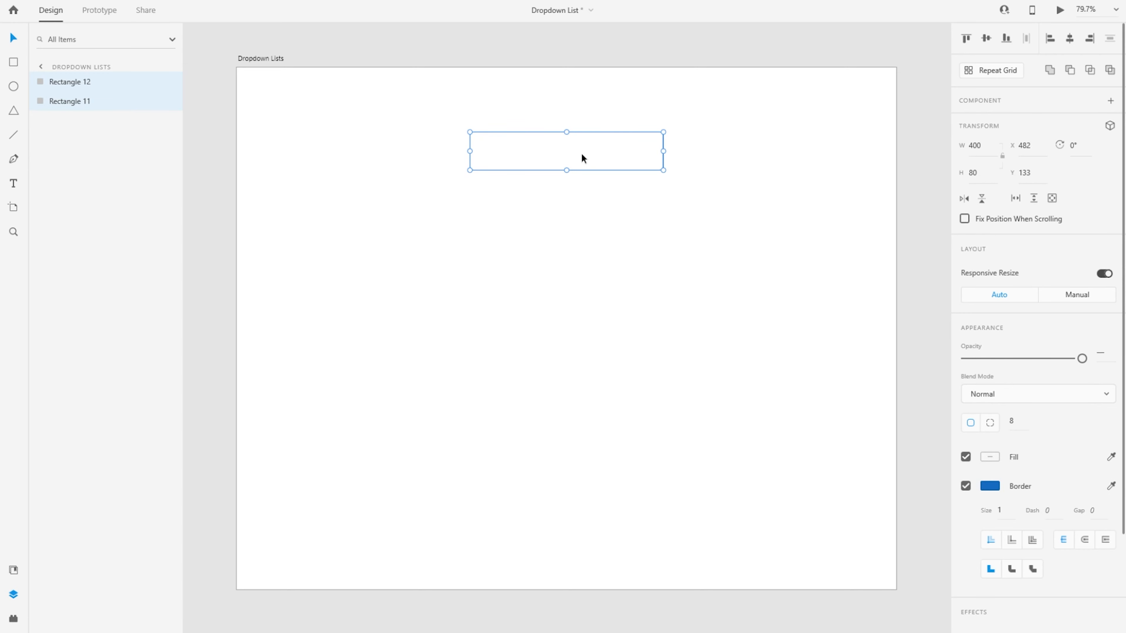
pyautogui.click(593, 185)
pyautogui.click(545, 151)
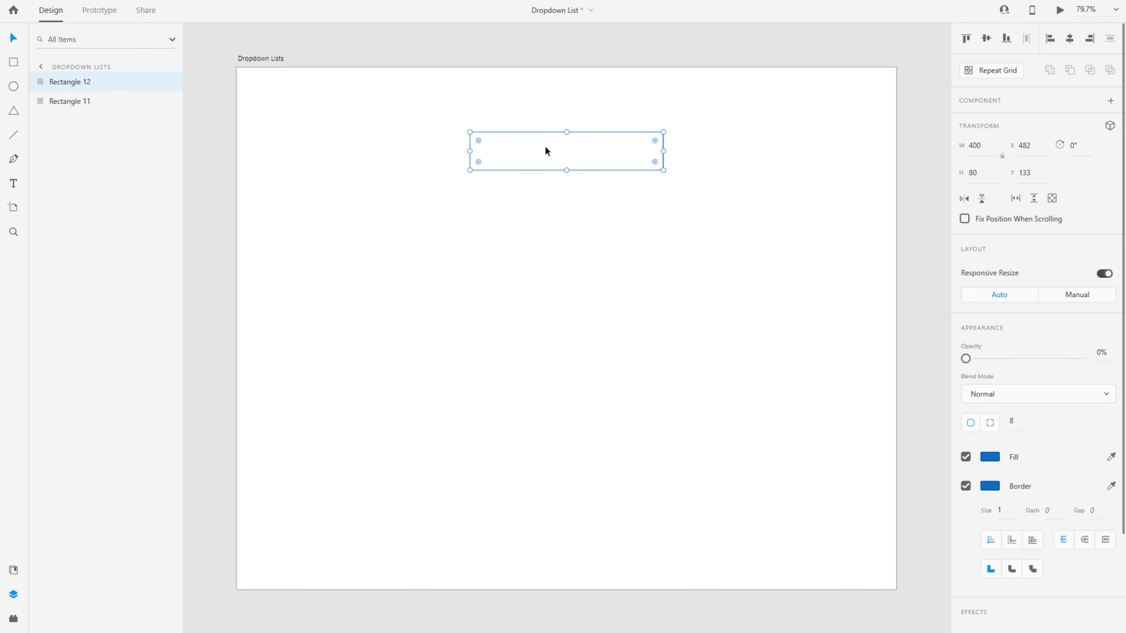
pyautogui.keyDown('shift'); pyautogui.click(88, 109); pyautogui.keyUp('shift')
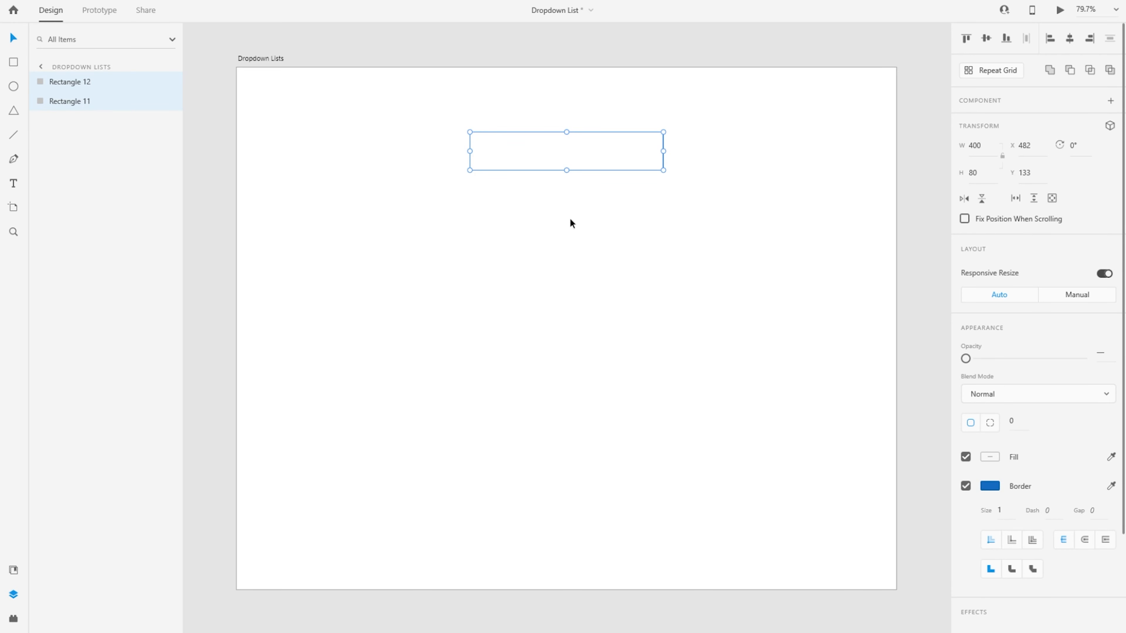
pyautogui.click(572, 246)
# Duplicate the white-filled rectangle in place and put the copy at the top of the layer order
pyautogui.click(493, 169)
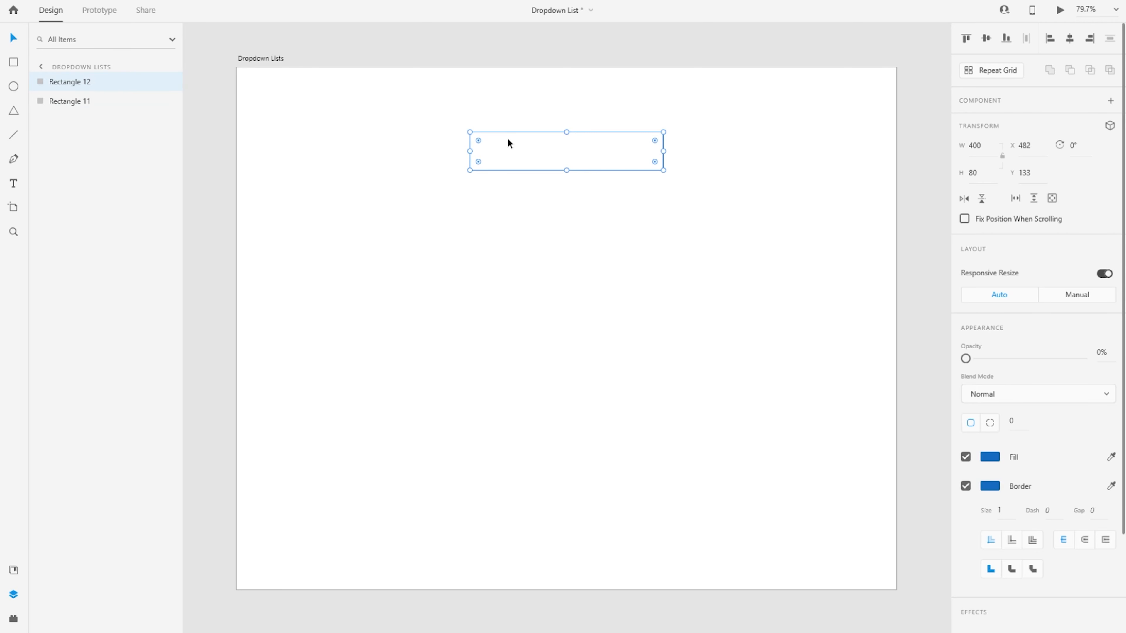
pyautogui.scroll(5, 572, 106)
pyautogui.scroll(3, 537, 130)
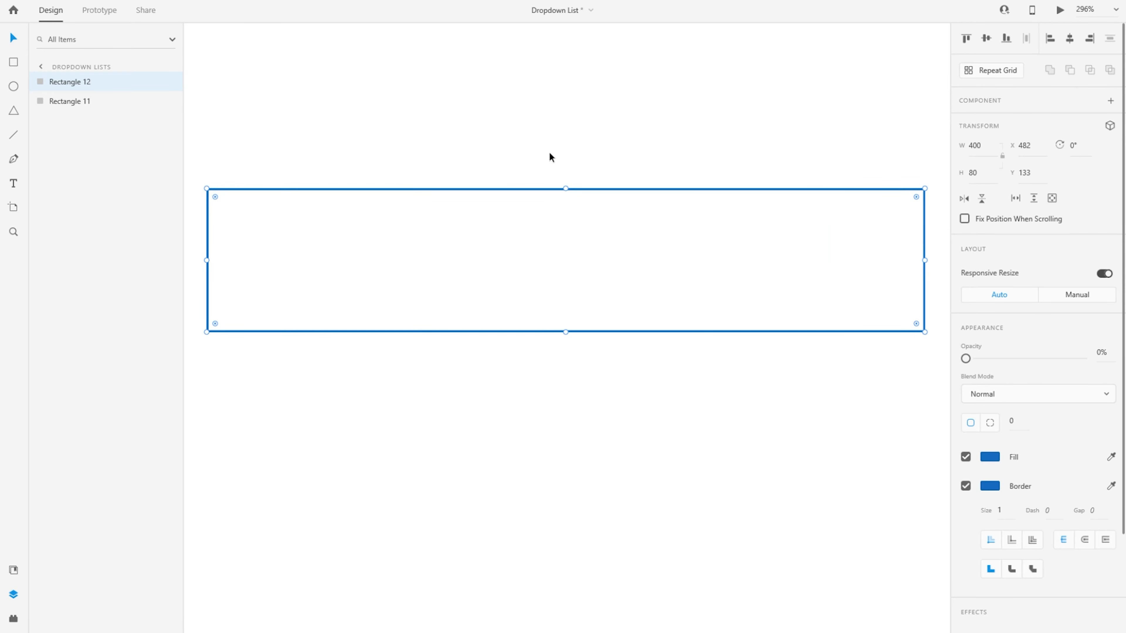
pyautogui.hotkey('ctrl', 'd')
pyautogui.press('Delete')
pyautogui.click(116, 101)
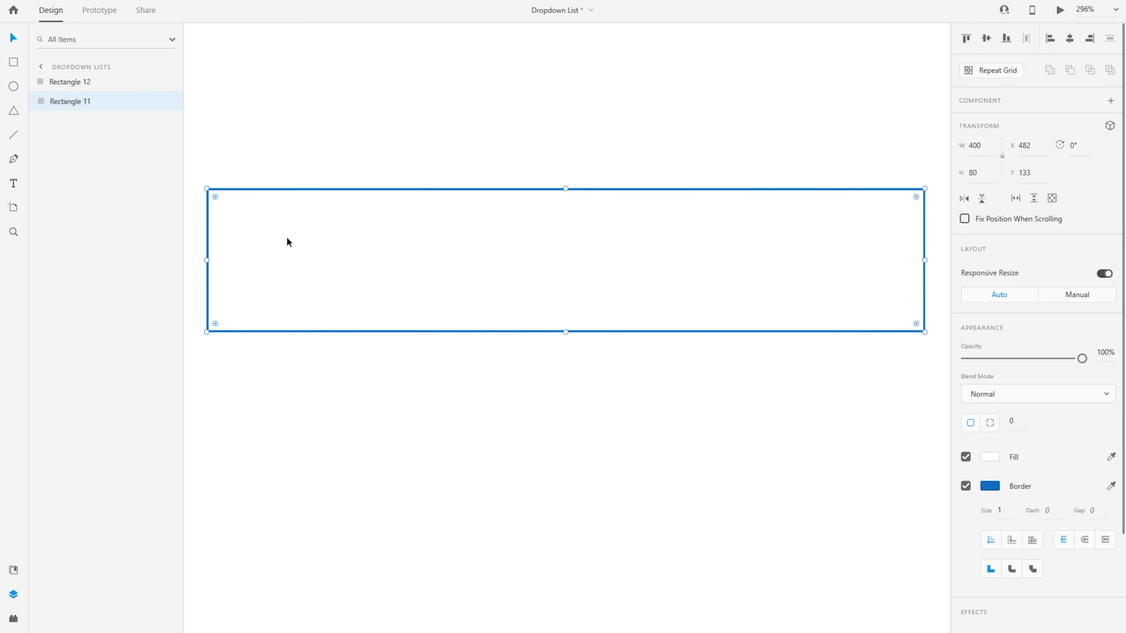
pyautogui.hotkey('ctrl', 'd')
pyautogui.moveTo(81, 100); pyautogui.dragTo(83, 81)
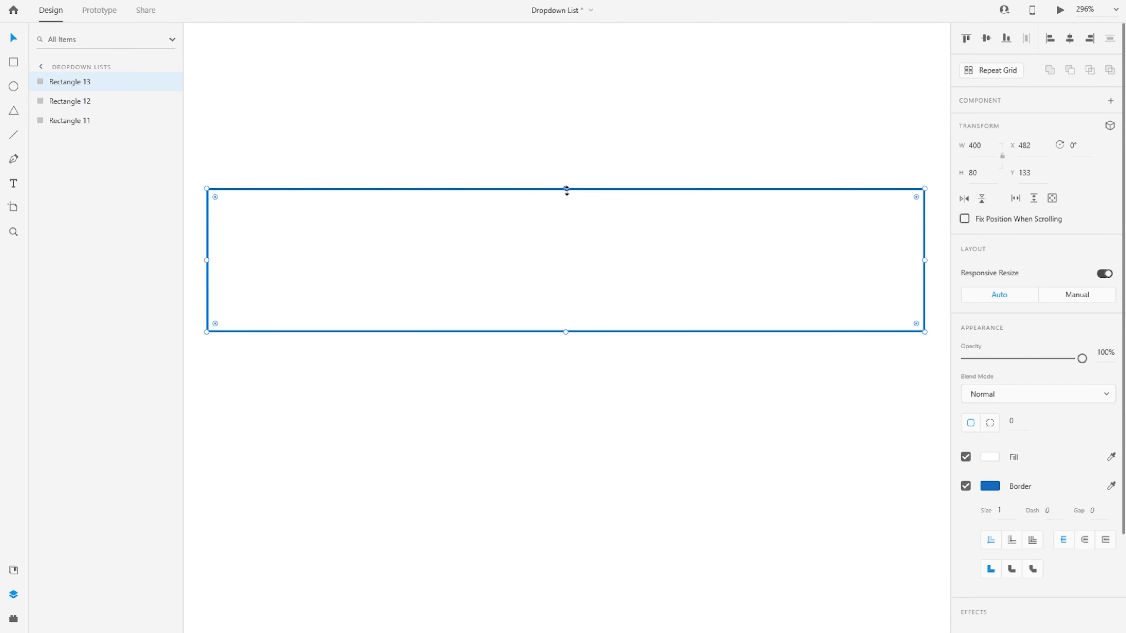
# Shrink the duplicate from its upper edge into a strip along the field's lower edge, with a height of 1
pyautogui.moveTo(567, 189); pyautogui.dragTo(570, 328)
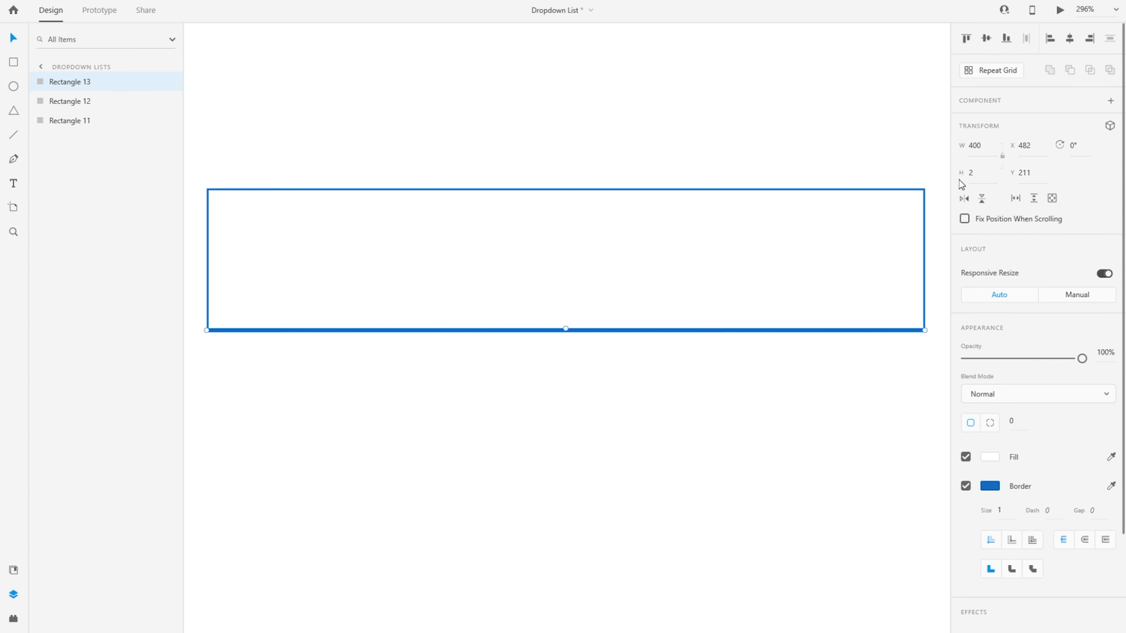
pyautogui.click(974, 173)
pyautogui.write('1')
pyautogui.press('Return')
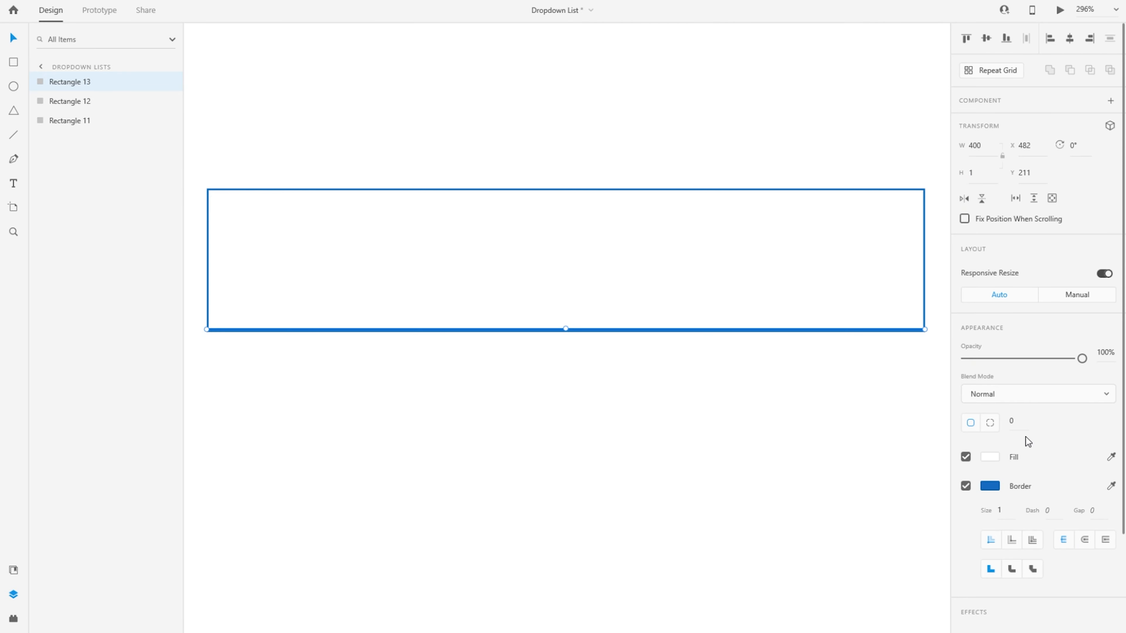
# Turn off the thin strip's fill and nudge it down to Y 212
pyautogui.click(965, 456)
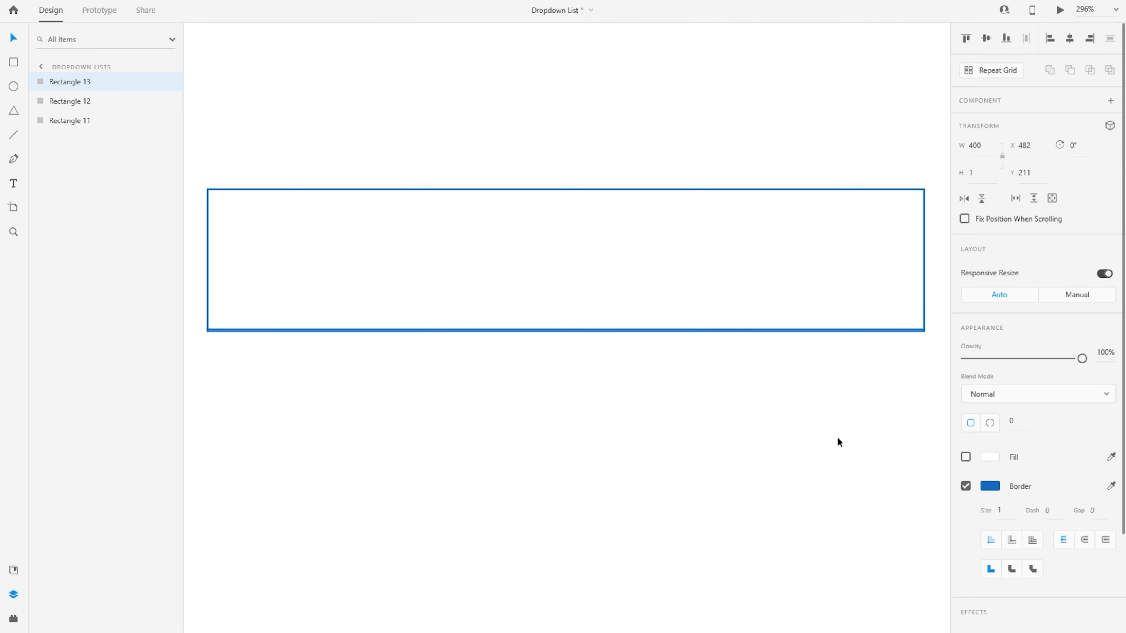
pyautogui.click(988, 485)
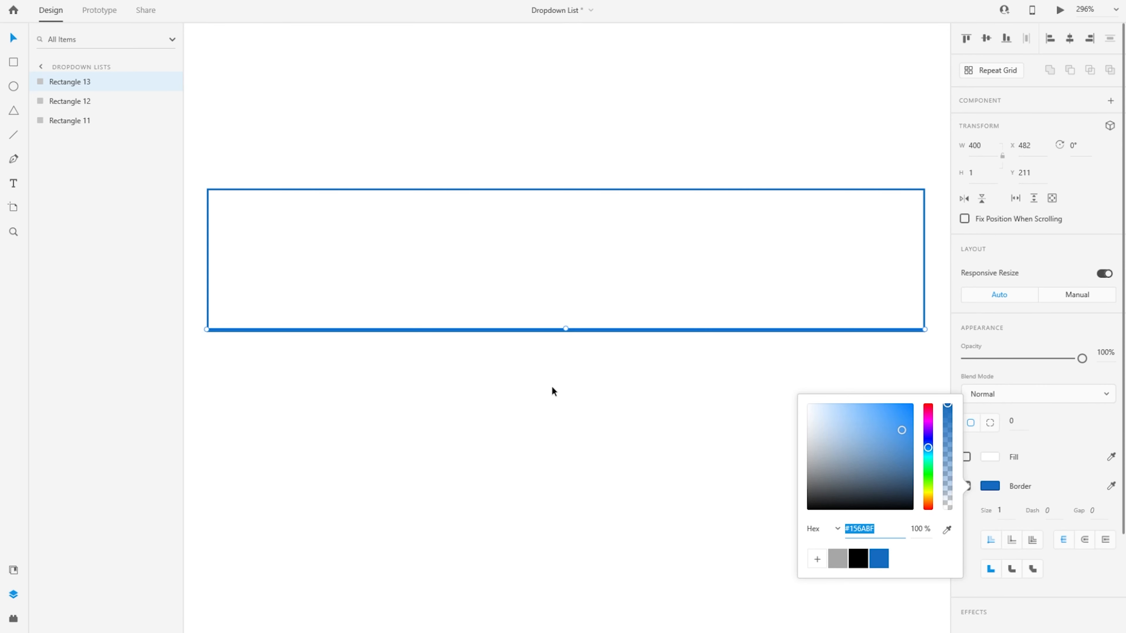
pyautogui.click(68, 99)
pyautogui.click(68, 86)
pyautogui.press('Down')
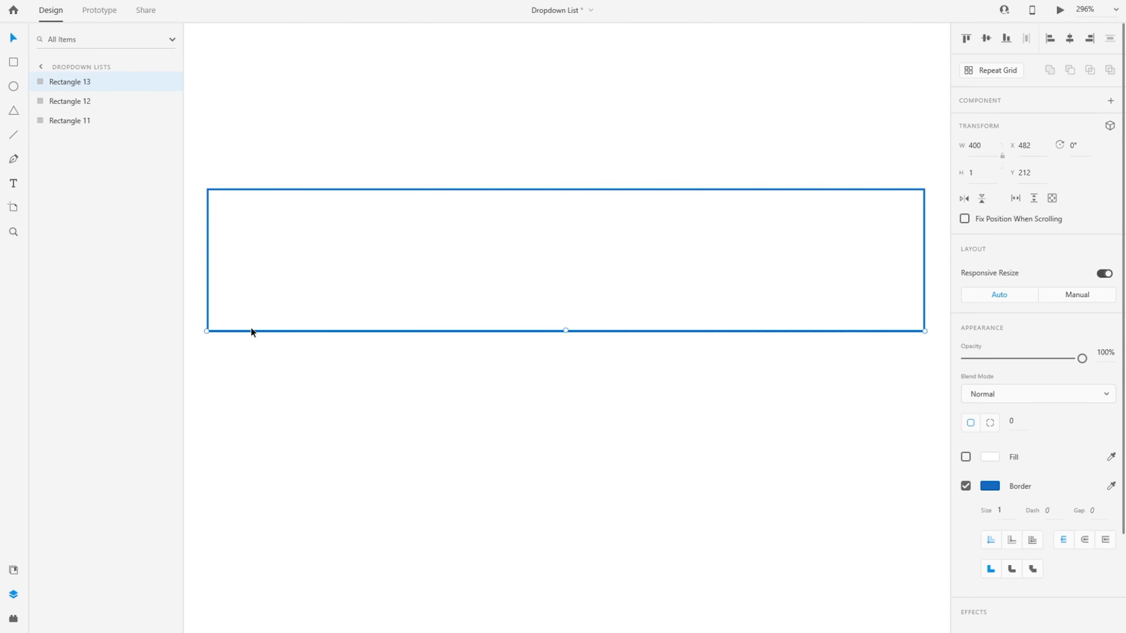
# Turn off the borders of the white rectangle and the transparent blue rectangle, keeping only the strip's blue line
pyautogui.click(66, 125)
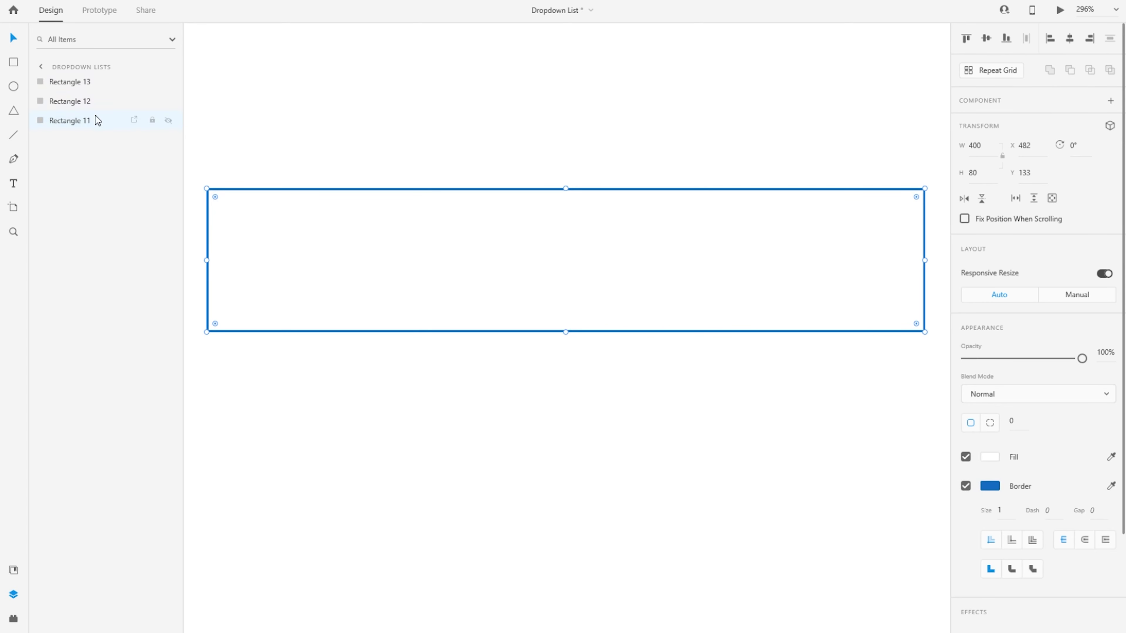
pyautogui.click(965, 486)
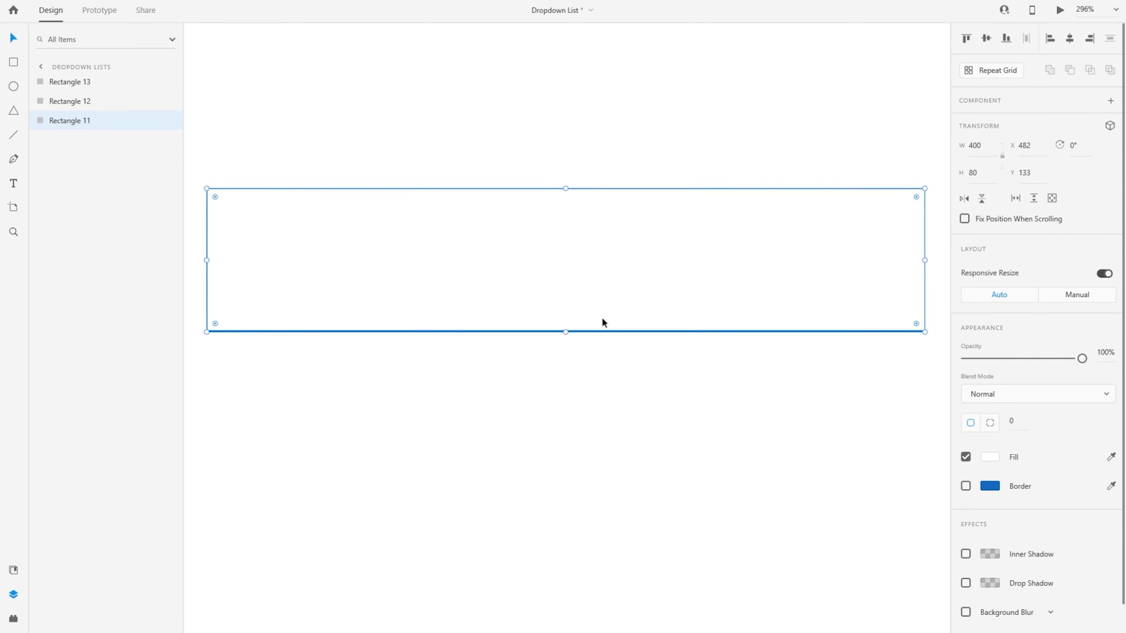
pyautogui.click(72, 95)
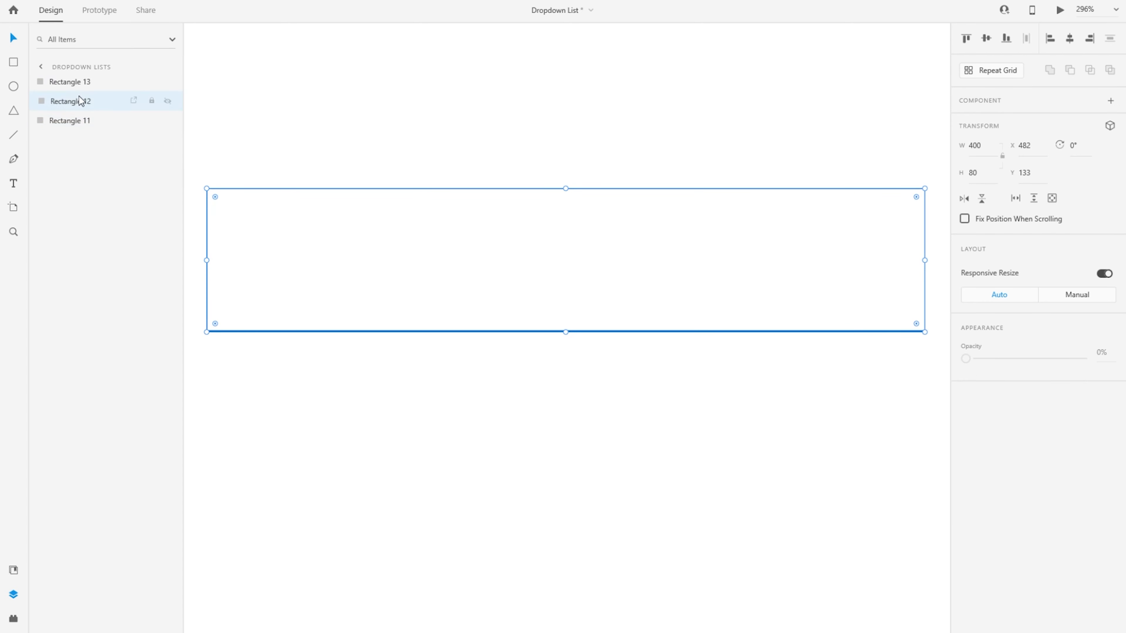
pyautogui.click(965, 486)
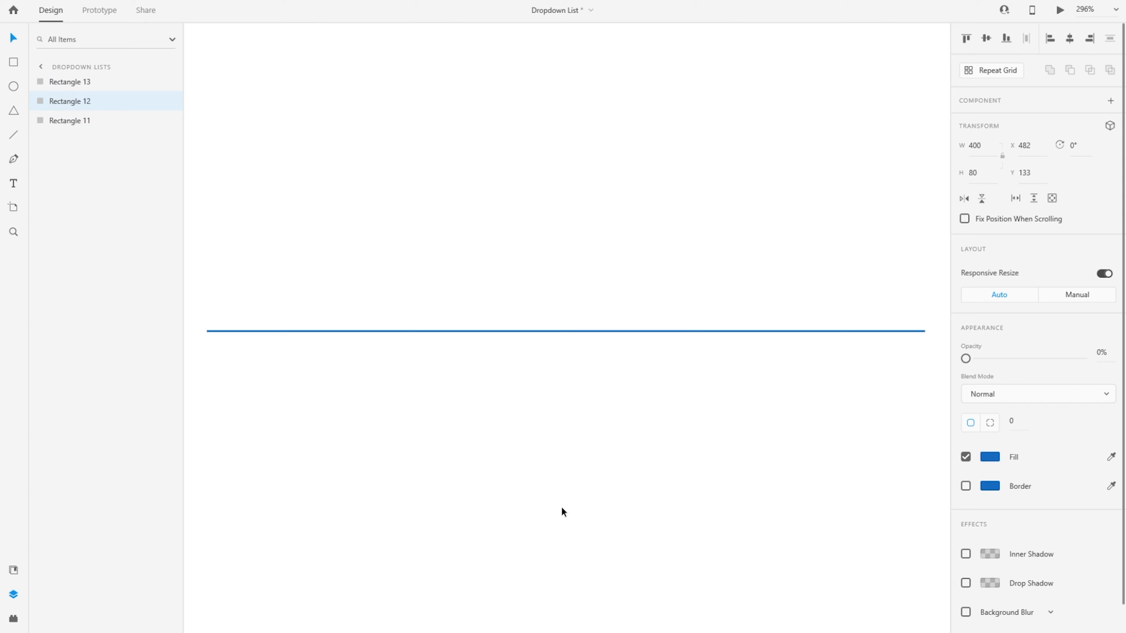
pyautogui.click(592, 436)
pyautogui.scroll(-5, 495, 292)
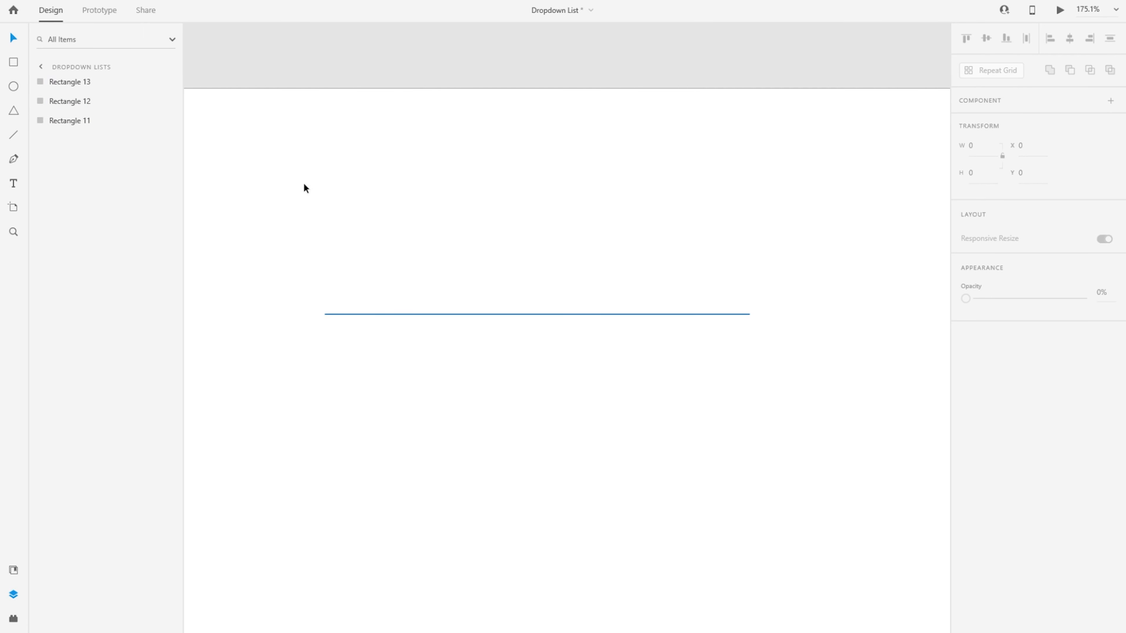
pyautogui.moveTo(289, 176); pyautogui.dragTo(834, 433)
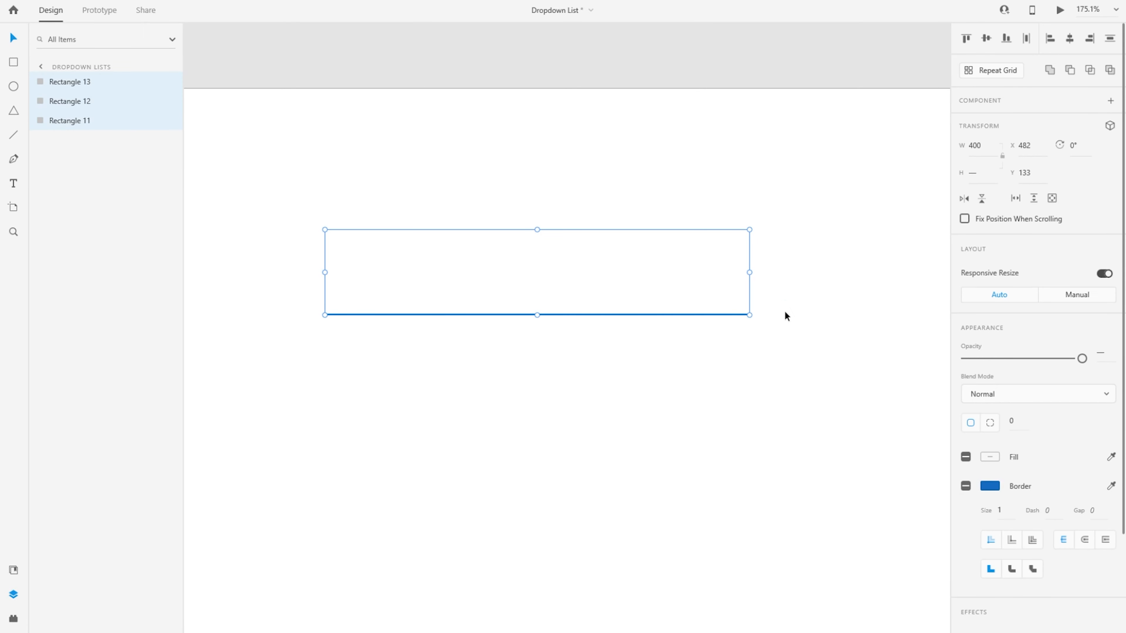
# Add the text "New York, NY" just below the blue line
pyautogui.click(18, 182)
pyautogui.click(404, 358)
pyautogui.write('Item 01')
pyautogui.write('rk, NY')
# Change the fill of the "New York, NY" text to black #000000
pyautogui.hotkey('ctrl', 'a')
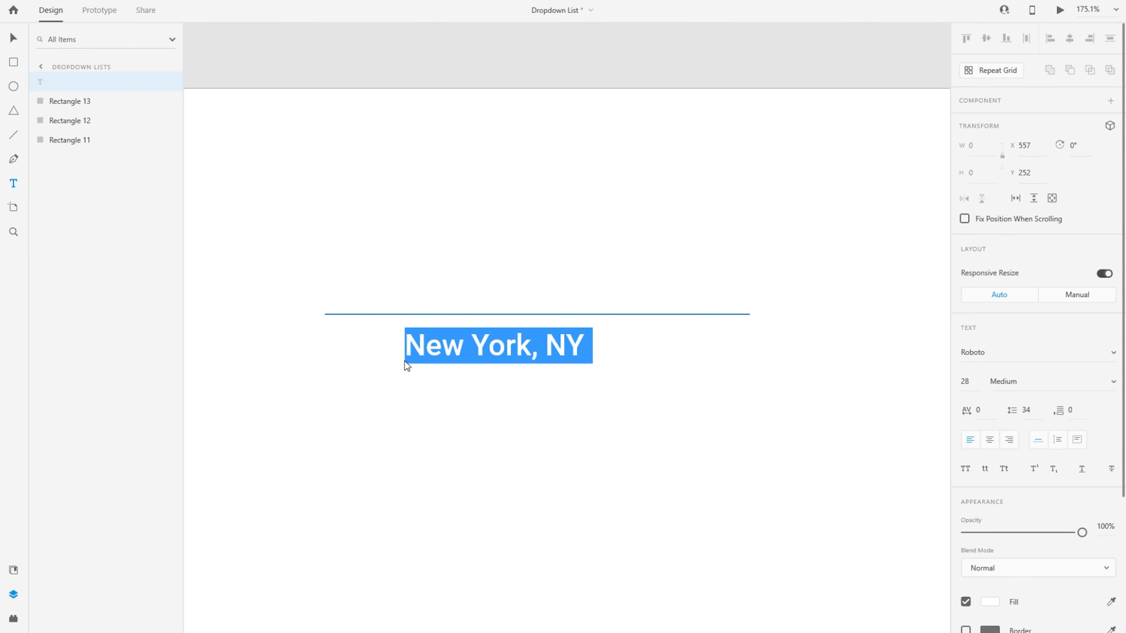
pyautogui.scroll(-2, 987, 542)
pyautogui.click(988, 510)
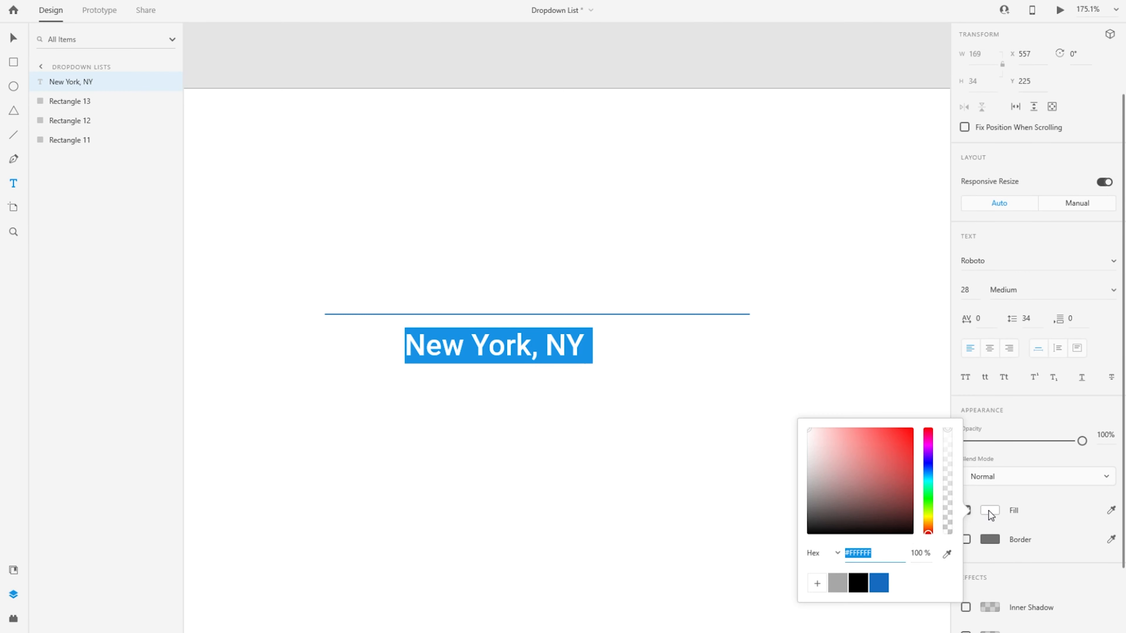
pyautogui.click(879, 583)
pyautogui.click(858, 583)
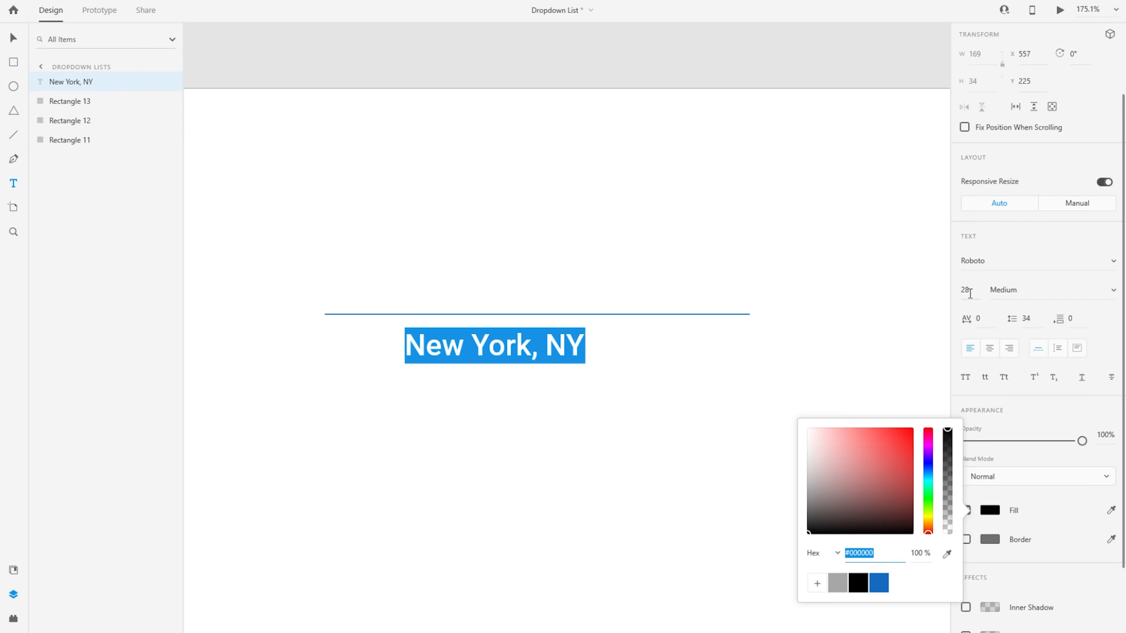
pyautogui.press('Escape')
# Move the text into the field, vertically centred above the blue line near the rectangle's left edge
pyautogui.moveTo(499, 348); pyautogui.dragTo(443, 286)
pyautogui.click(344, 279)
pyautogui.moveTo(369, 284); pyautogui.dragTo(360, 271)
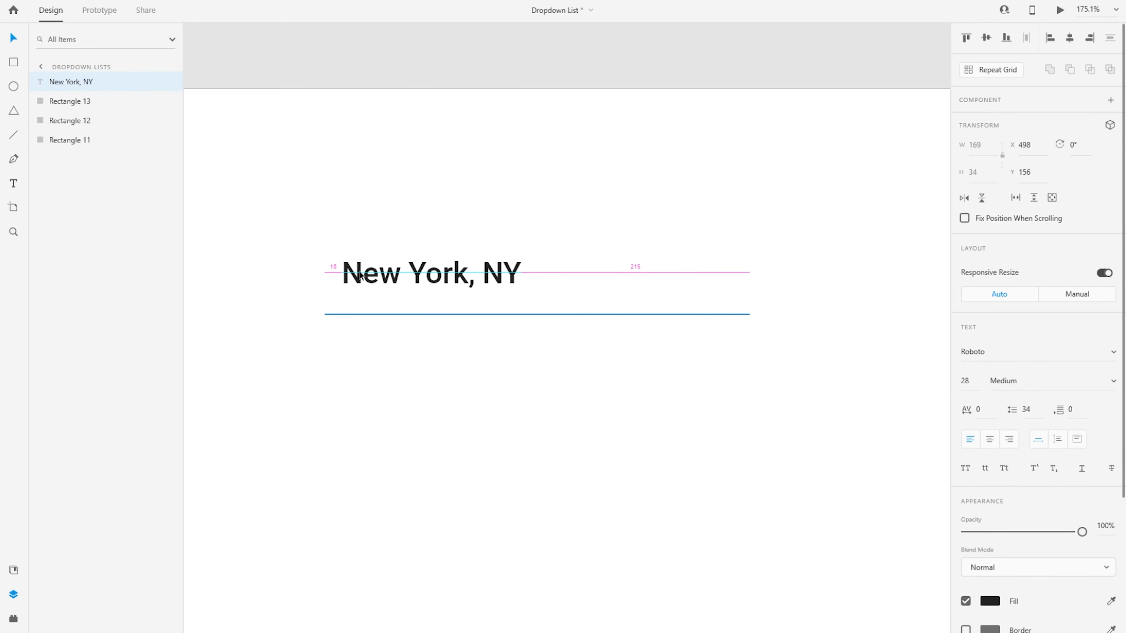
# Turn the city text and its three rectangles into a single component
pyautogui.hotkey('ctrl', 'a')
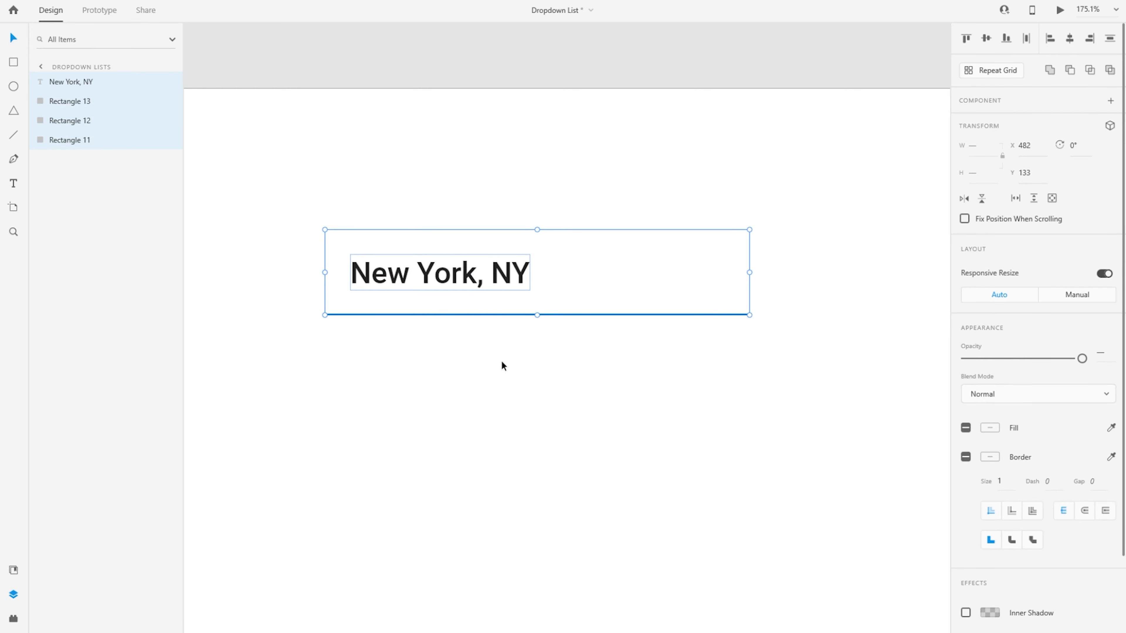
pyautogui.scroll(-6, 501, 361)
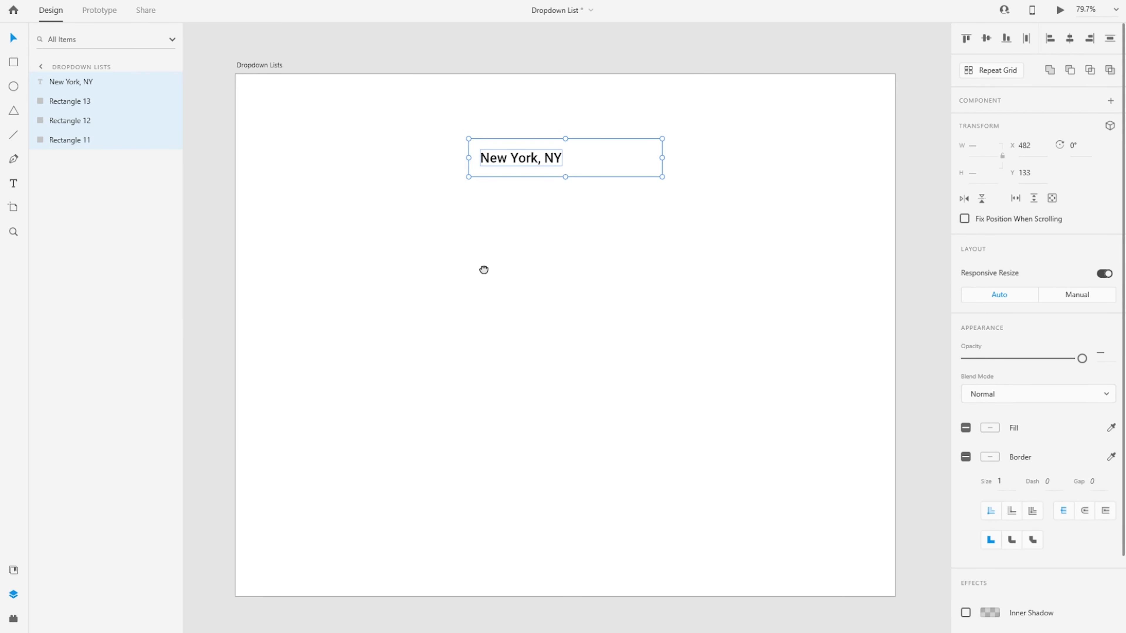
pyautogui.click(506, 247)
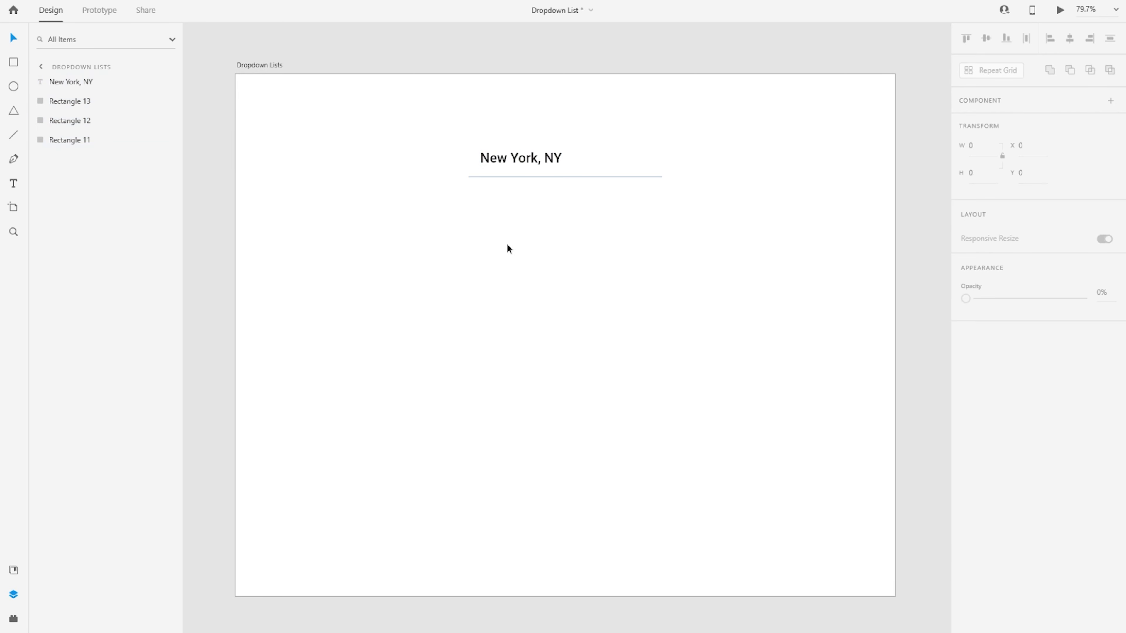
pyautogui.moveTo(437, 118); pyautogui.dragTo(723, 236)
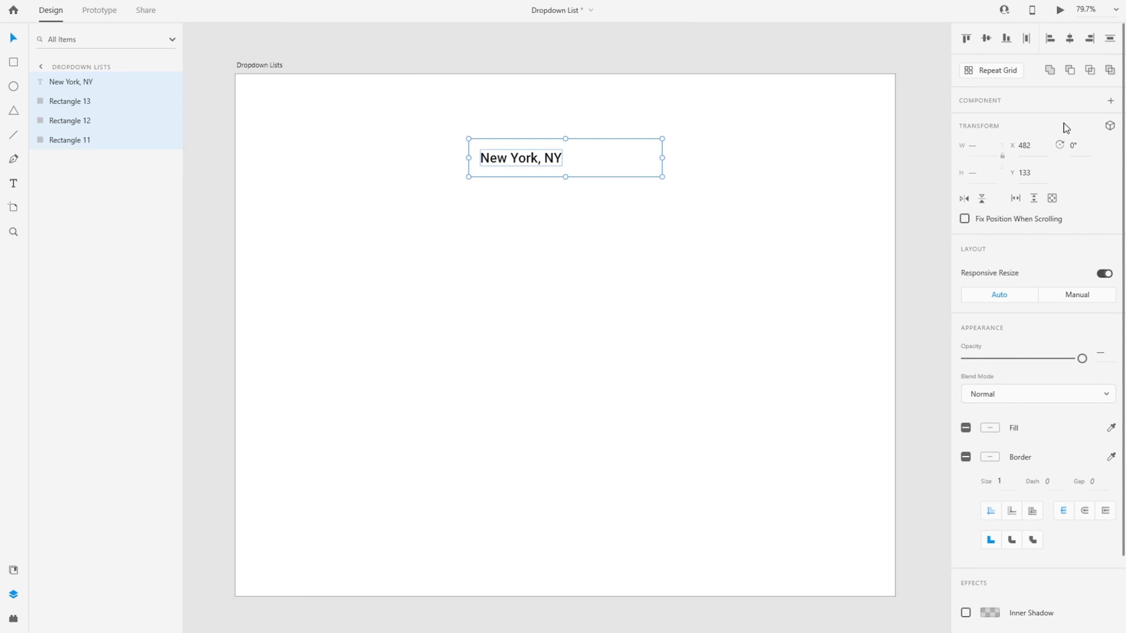
pyautogui.click(1111, 101)
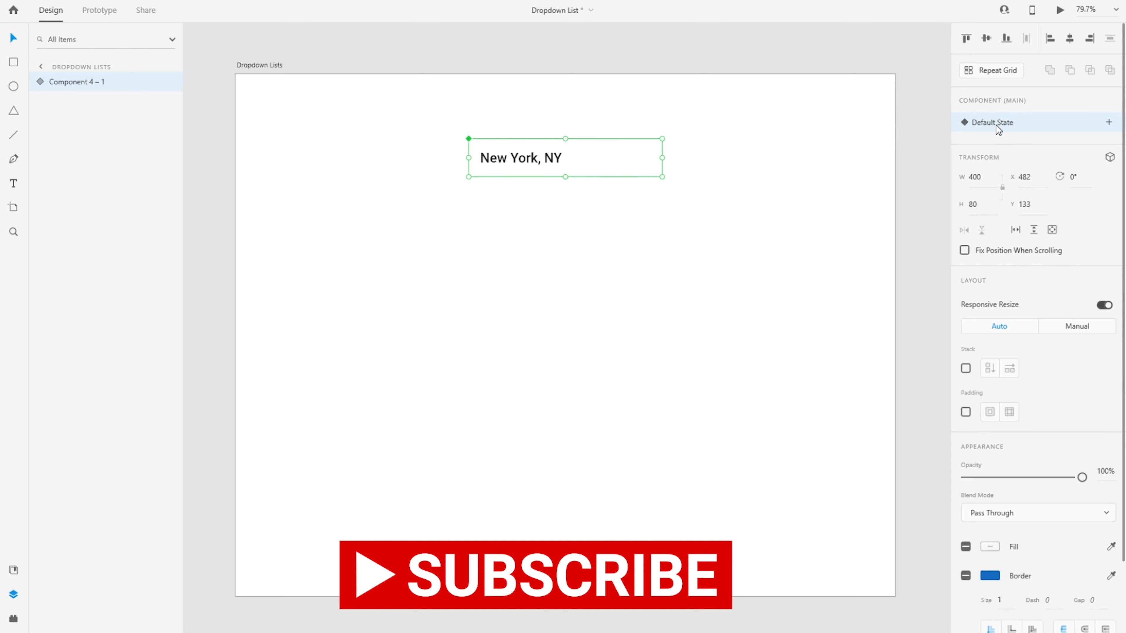
pyautogui.click(554, 209)
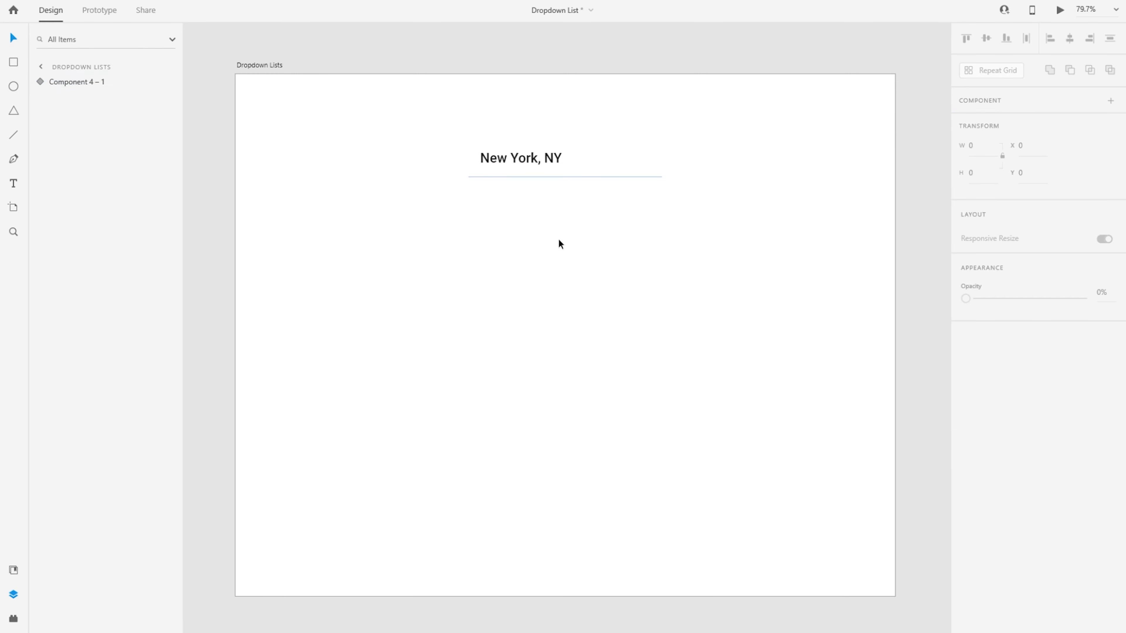
# Rename the new component "List Item"
pyautogui.click(557, 168)
pyautogui.click(731, 228)
pyautogui.click(581, 160)
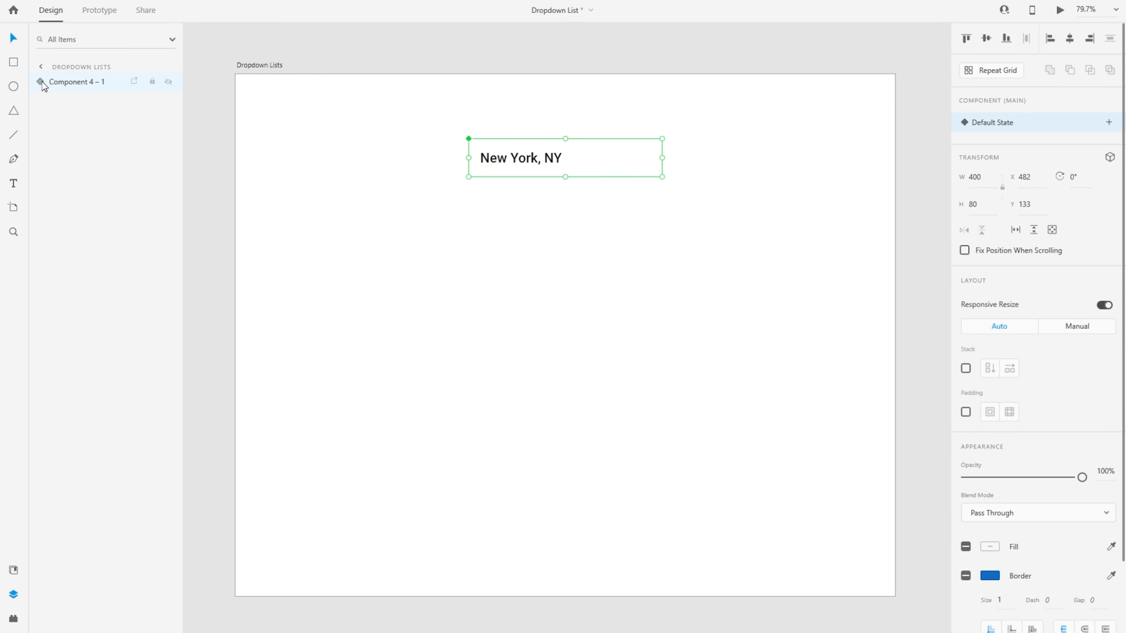
pyautogui.doubleClick(69, 83)
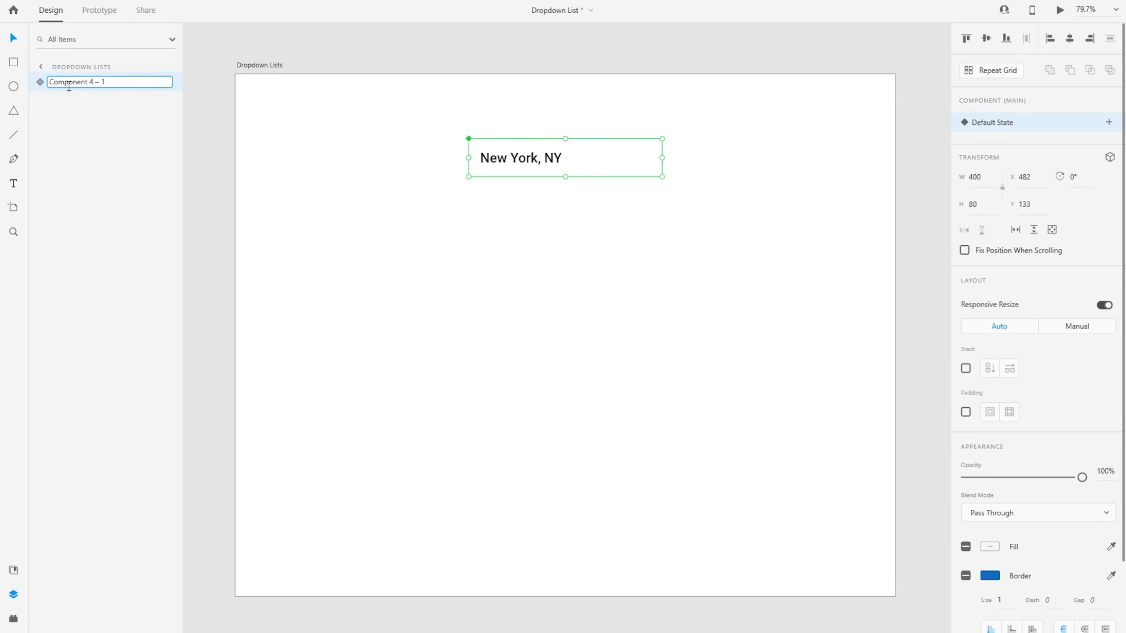
pyautogui.moveTo(124, 81); pyautogui.dragTo(41, 81)
pyautogui.write('List Item')
pyautogui.press('Return')
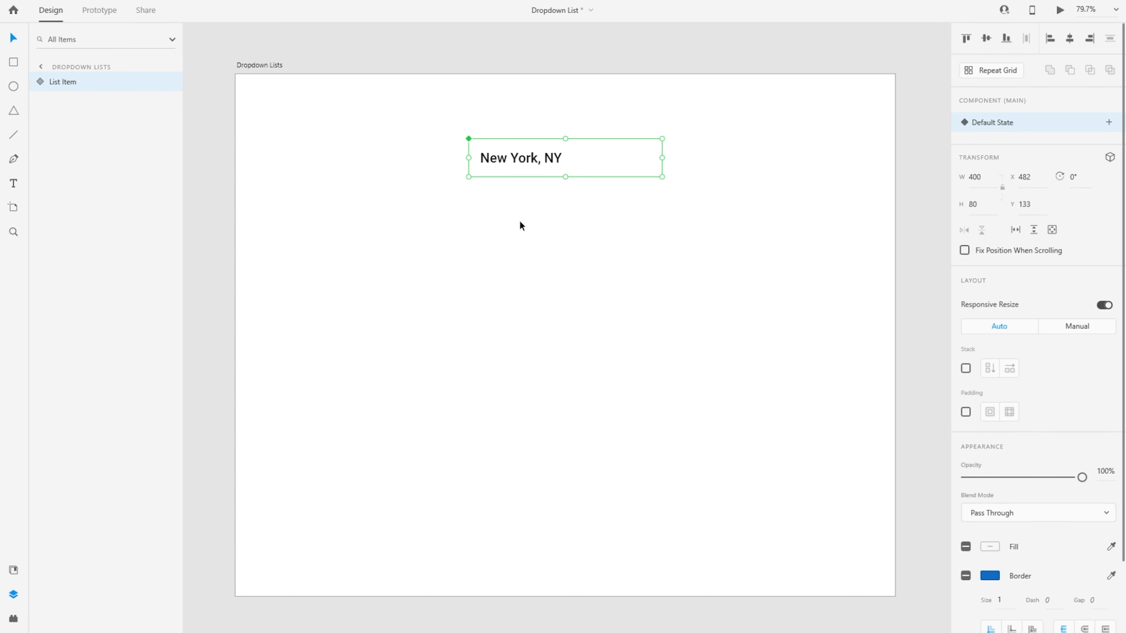
# Add a Hover State with its default name to the List Item component
pyautogui.click(1109, 123)
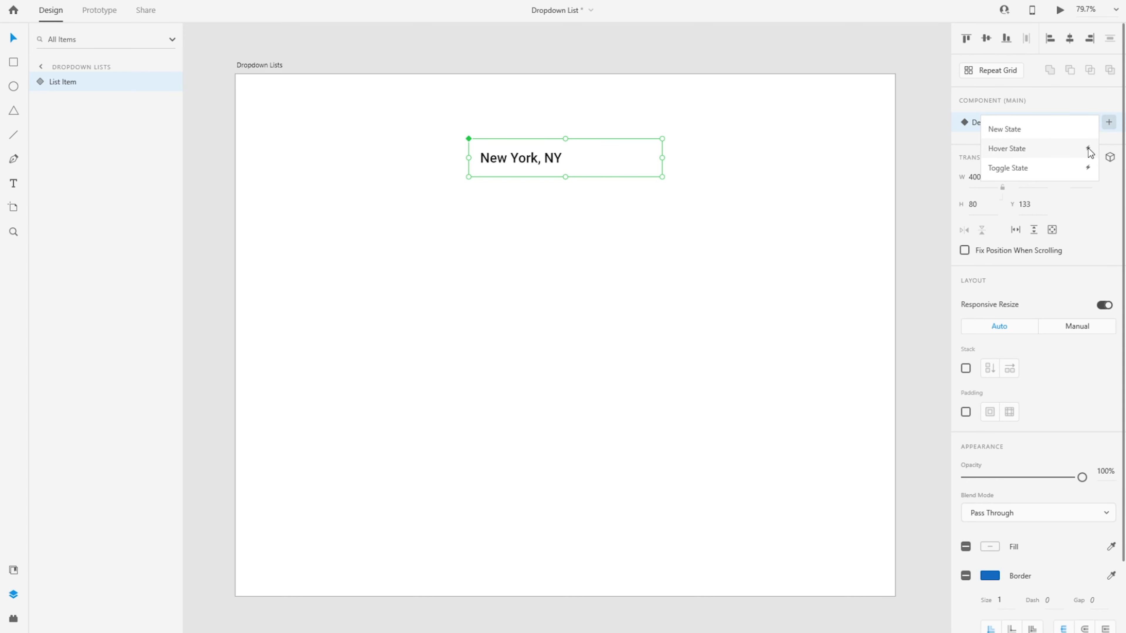
pyautogui.click(1043, 149)
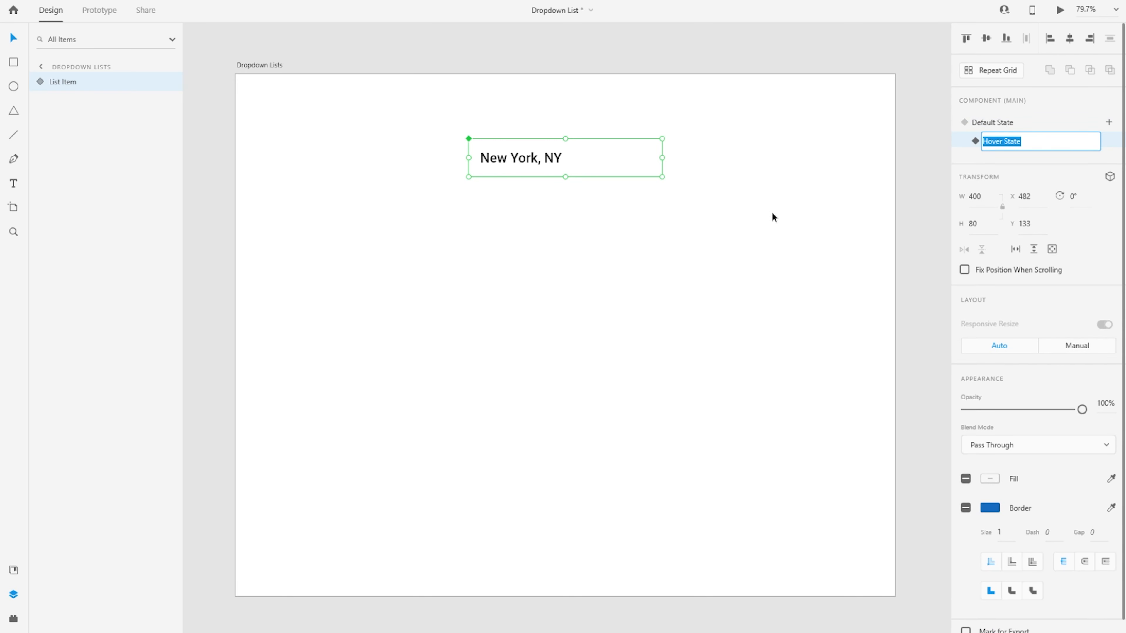
pyautogui.click(772, 198)
pyautogui.click(565, 169)
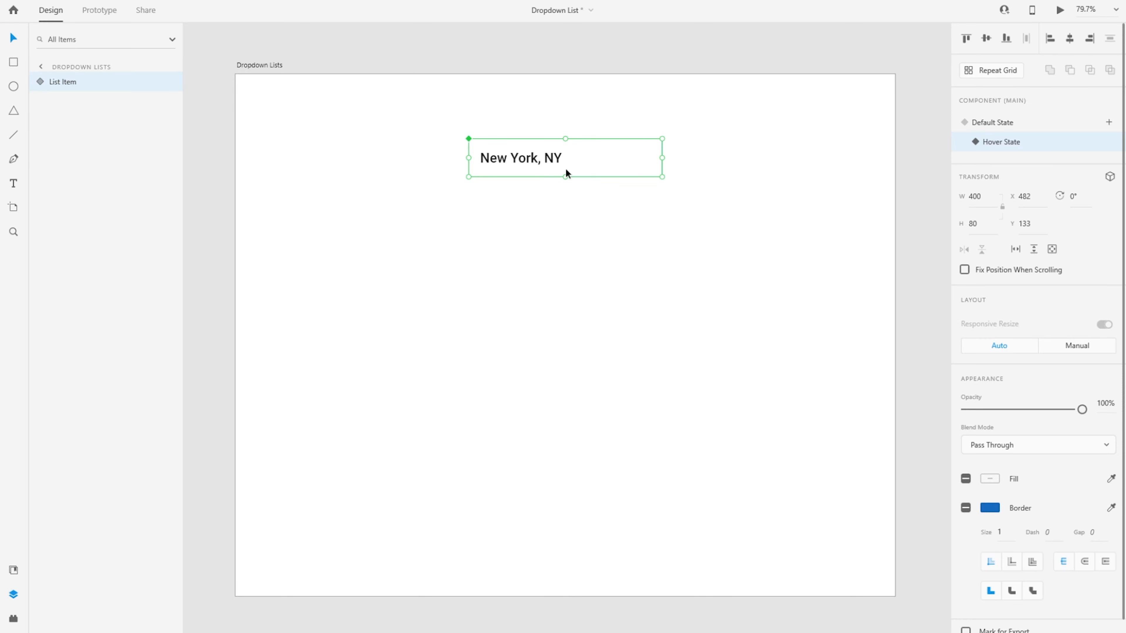
# In the Hover State, set the opacity of Rectangle 12 to 100% and the city text's fill to #FFFFFF
pyautogui.click(39, 82)
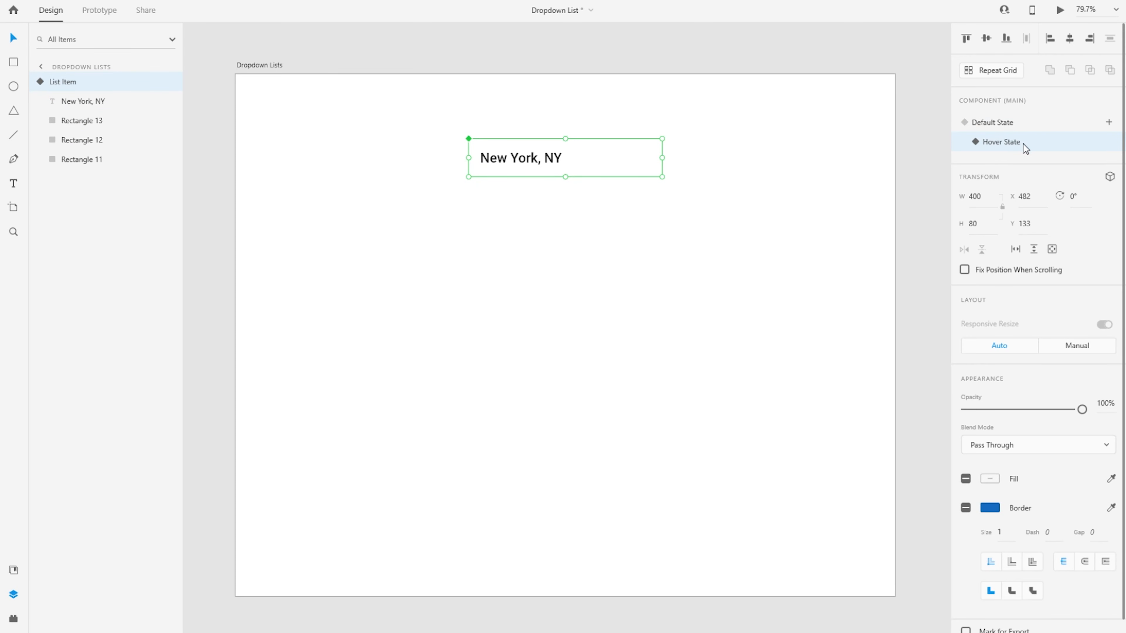
pyautogui.click(82, 141)
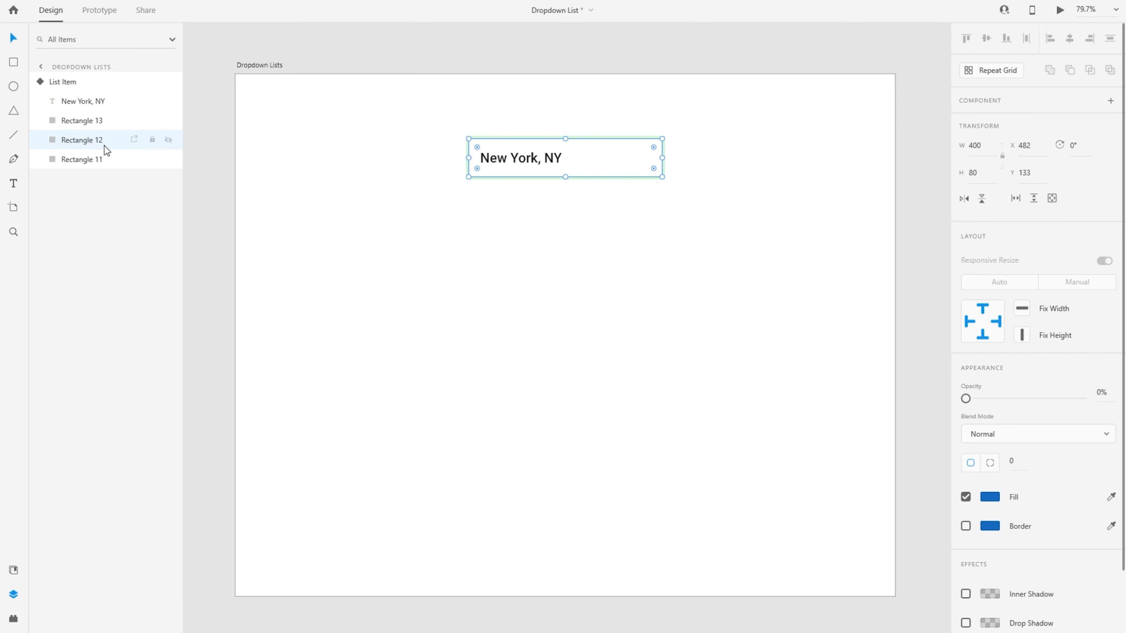
pyautogui.moveTo(1001, 400); pyautogui.dragTo(1085, 400)
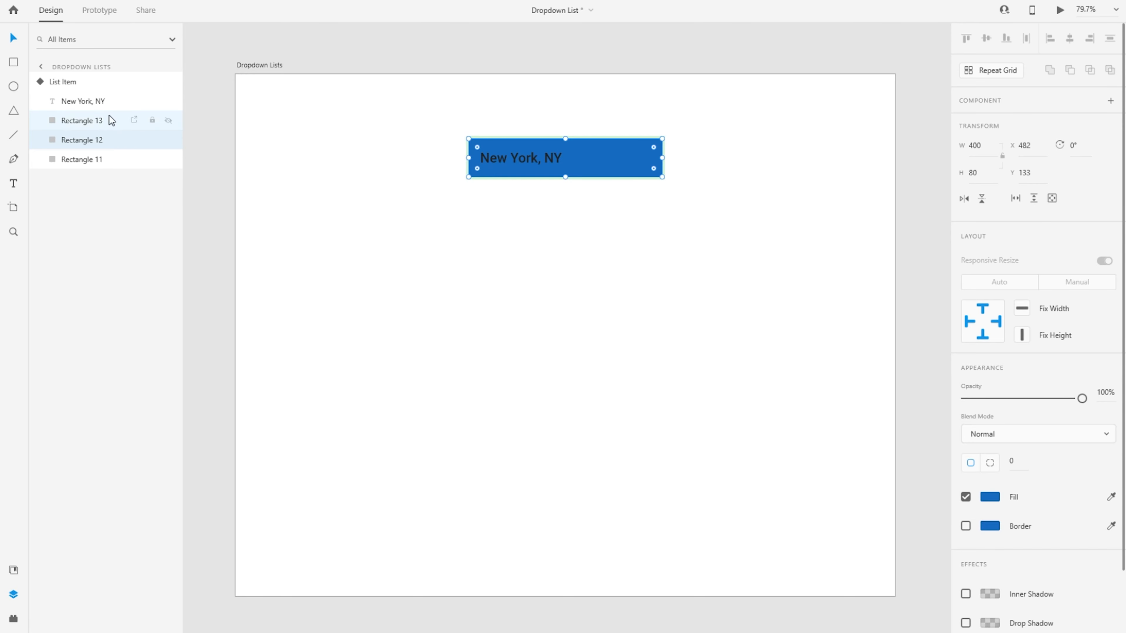
pyautogui.click(83, 101)
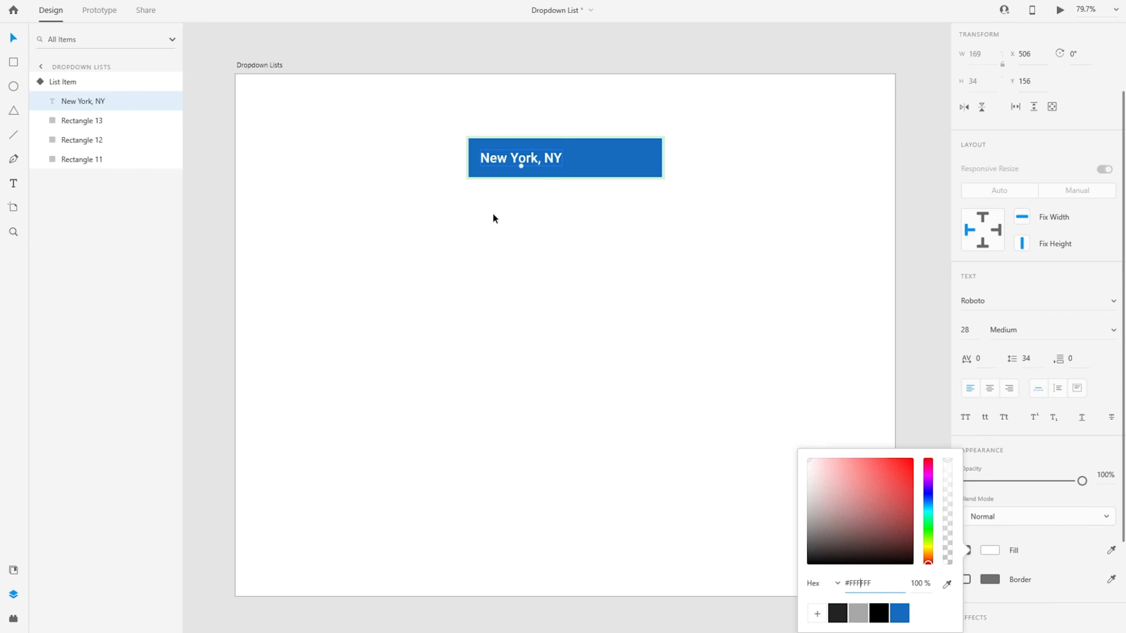
pyautogui.click(579, 228)
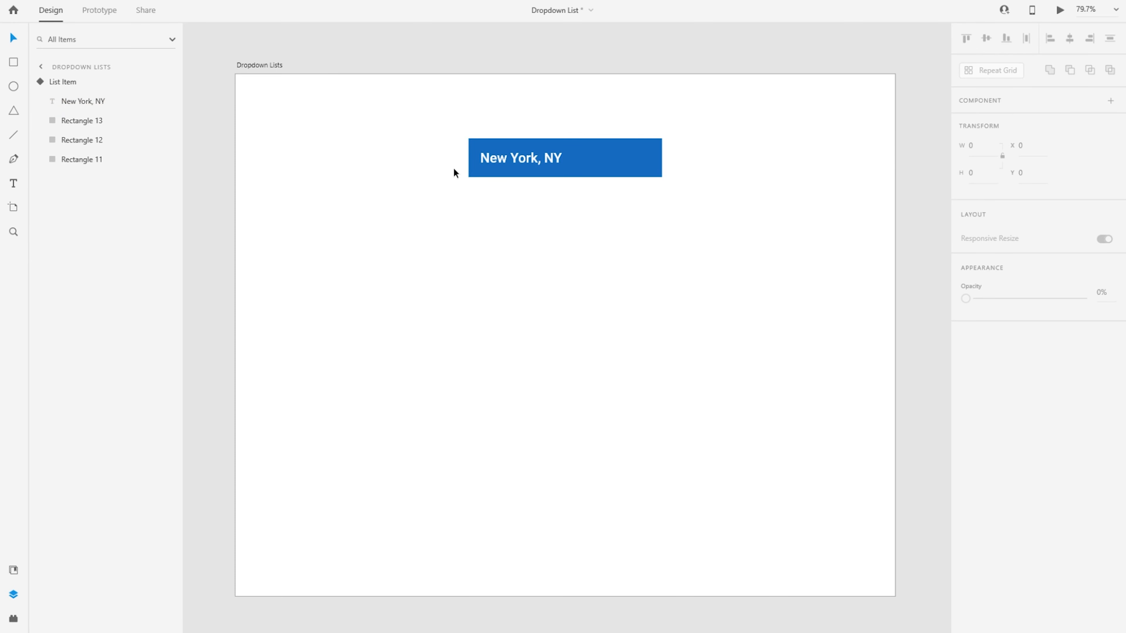
# Inspect the border colour of the bottom line, Rectangle 13, in the Hover State
pyautogui.click(86, 121)
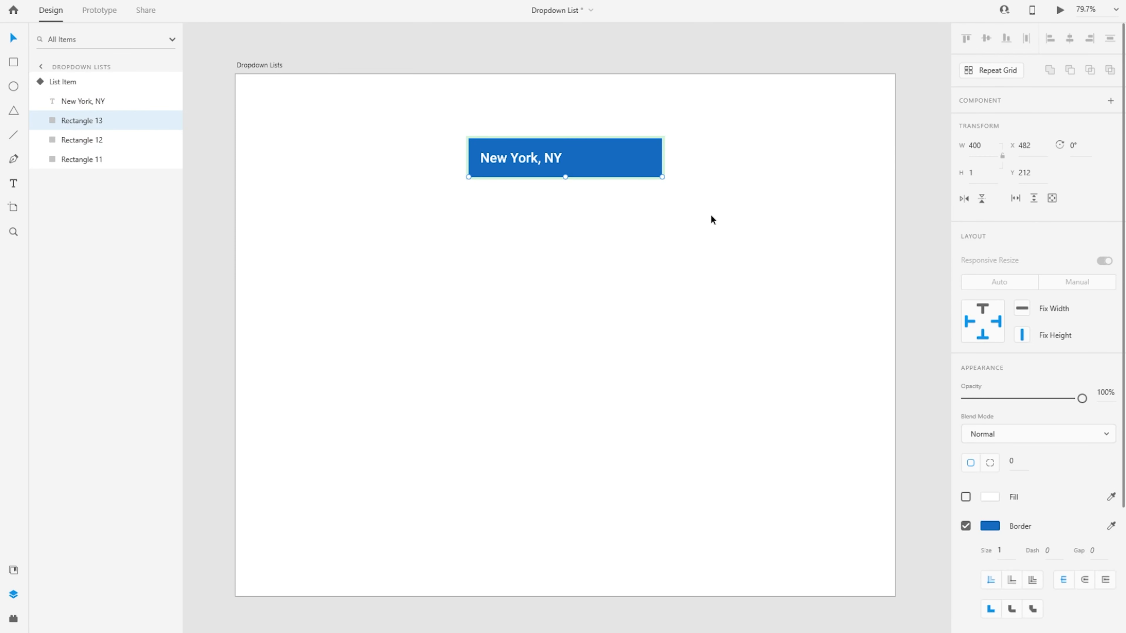
pyautogui.click(990, 526)
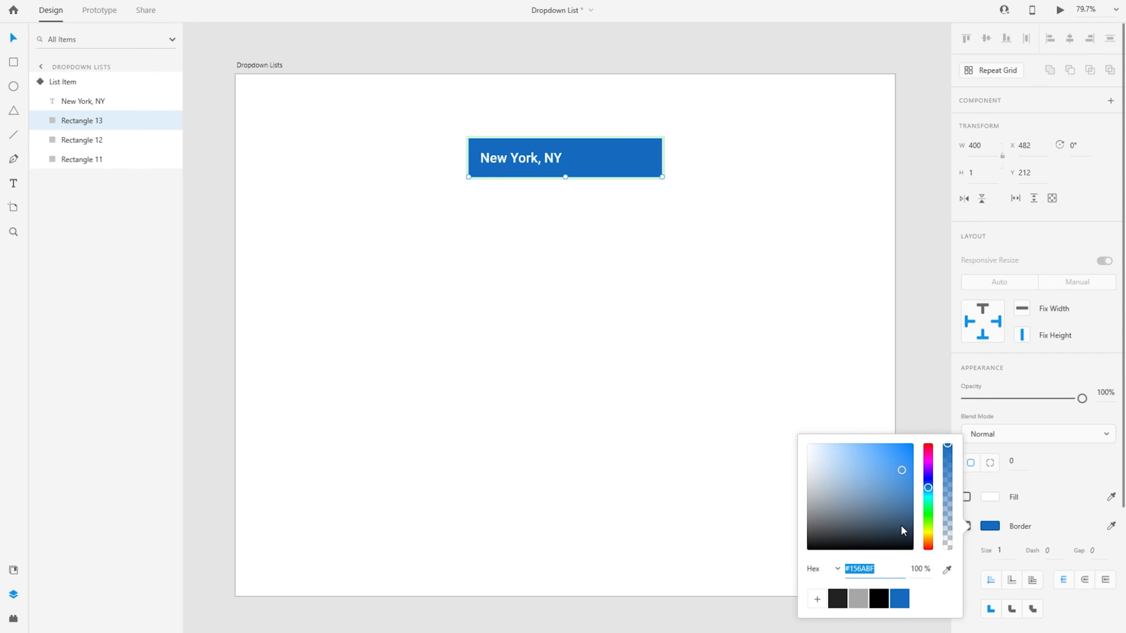
pyautogui.click(537, 351)
# Compare the List Item component's Default State and Hover State, finishing on the Default State
pyautogui.moveTo(422, 110); pyautogui.dragTo(761, 212)
pyautogui.click(1011, 127)
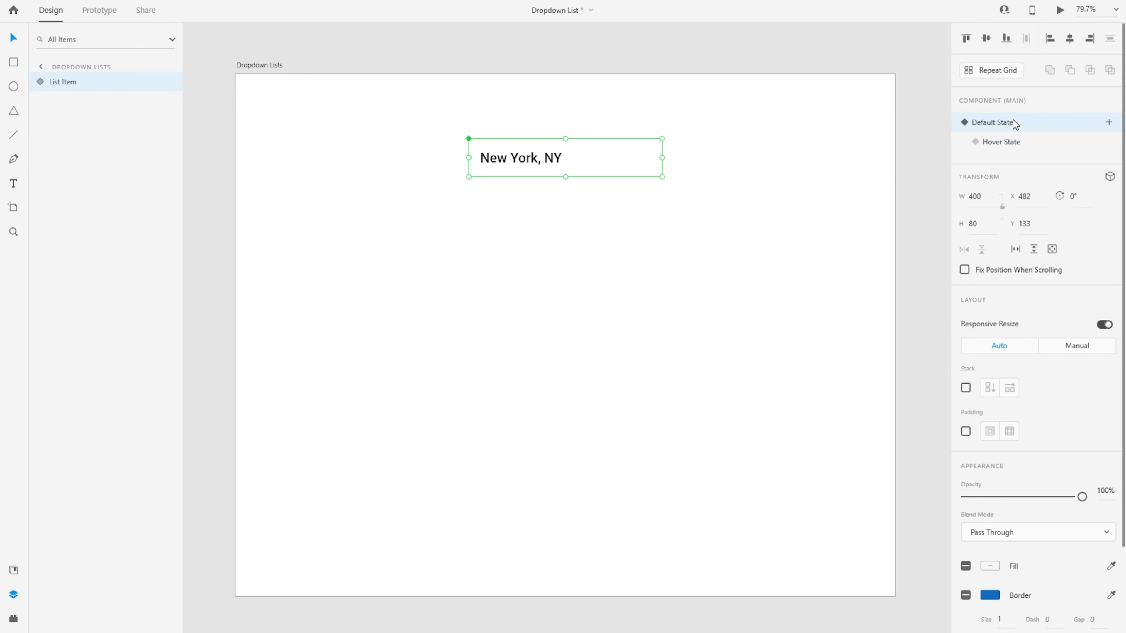
pyautogui.click(854, 226)
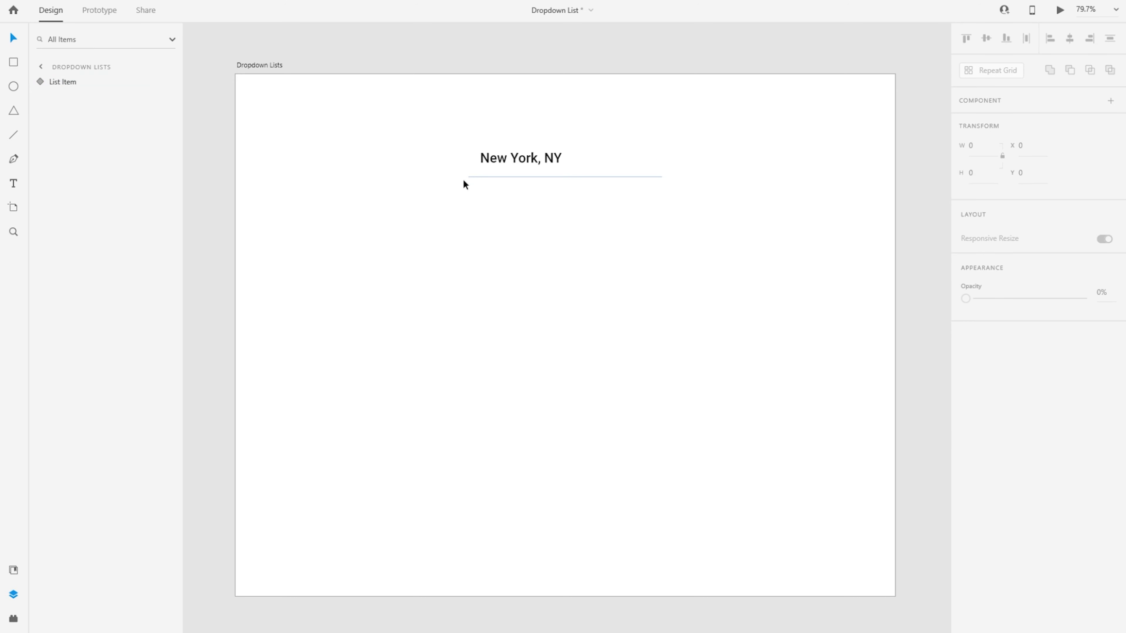
pyautogui.click(530, 160)
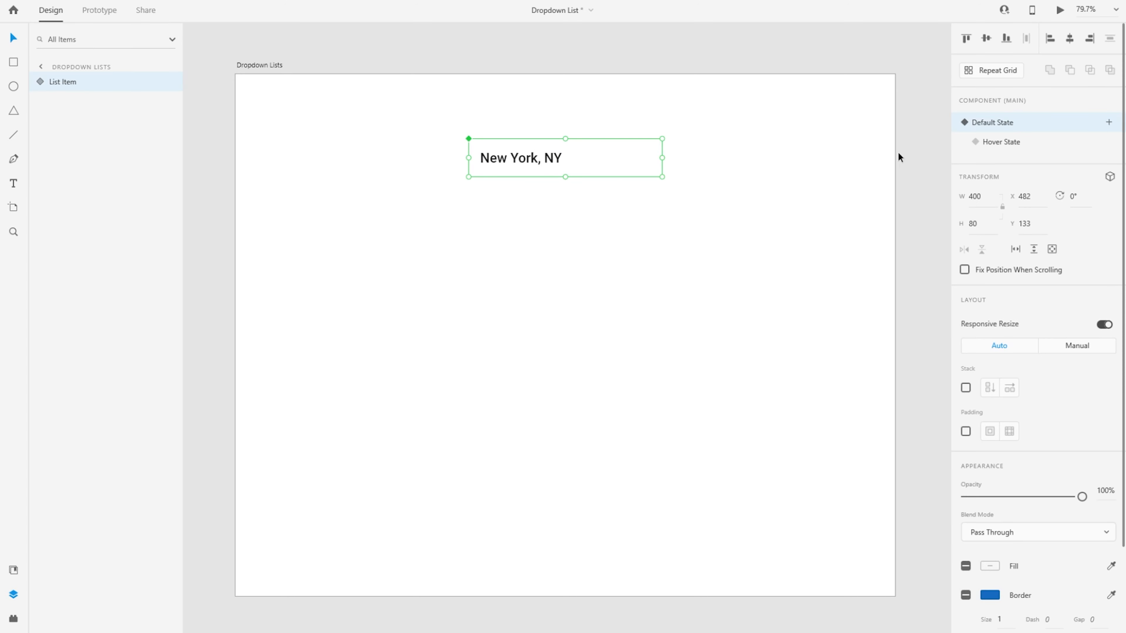
pyautogui.click(1038, 149)
pyautogui.click(612, 311)
pyautogui.click(609, 167)
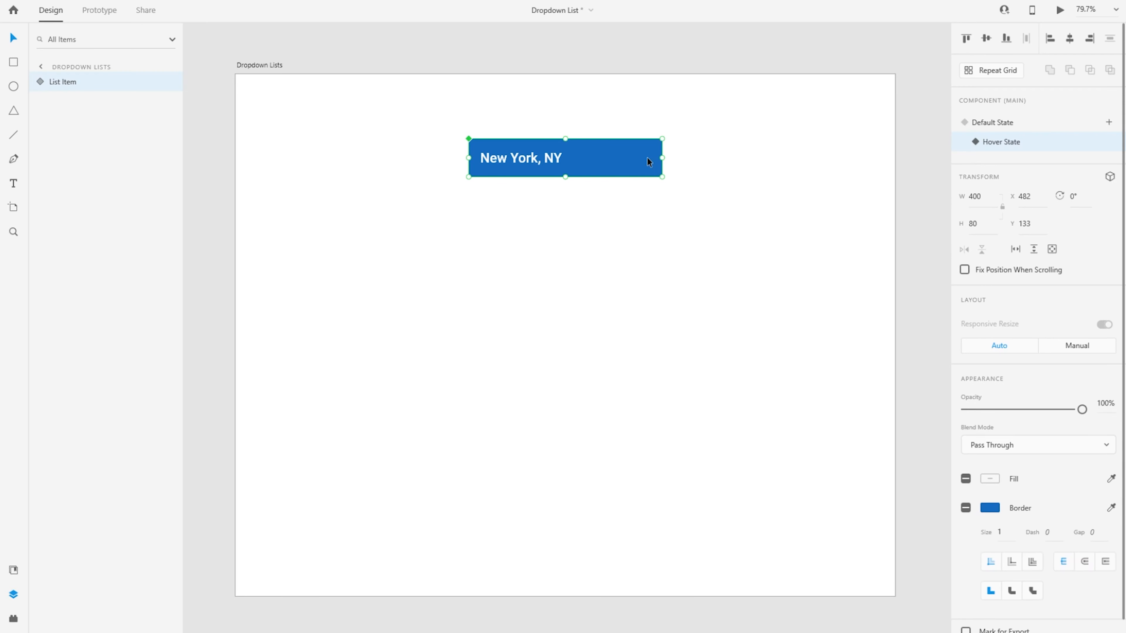
pyautogui.click(1019, 123)
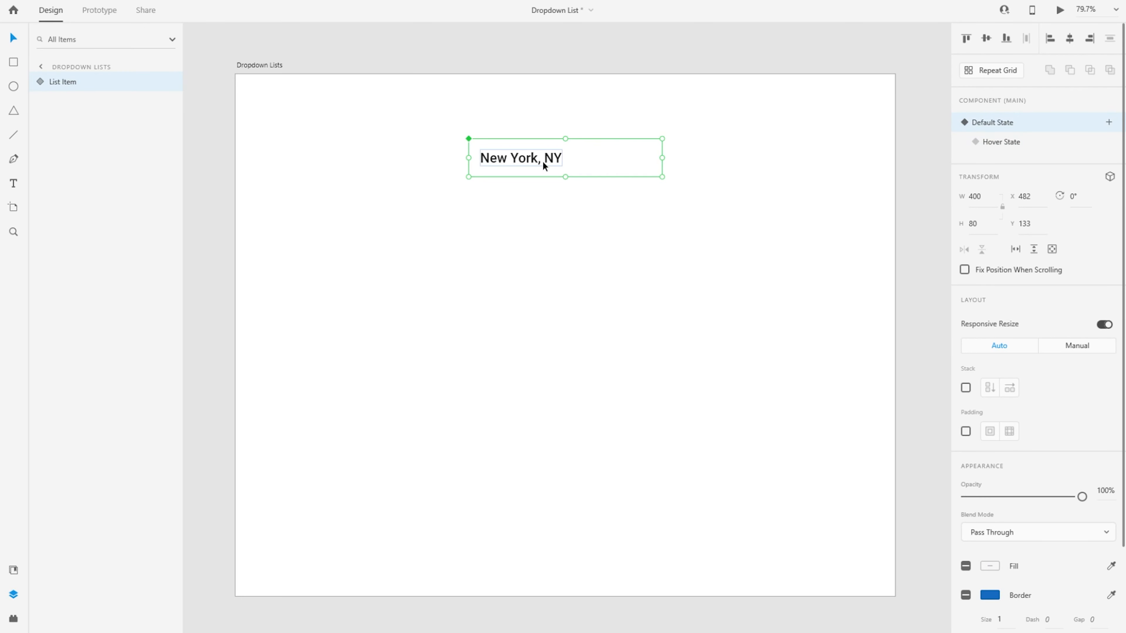
# Move the main List Item component off the artboard onto the pasteboard above it, at about X 85, Y -208
pyautogui.moveTo(523, 160); pyautogui.dragTo(400, 135)
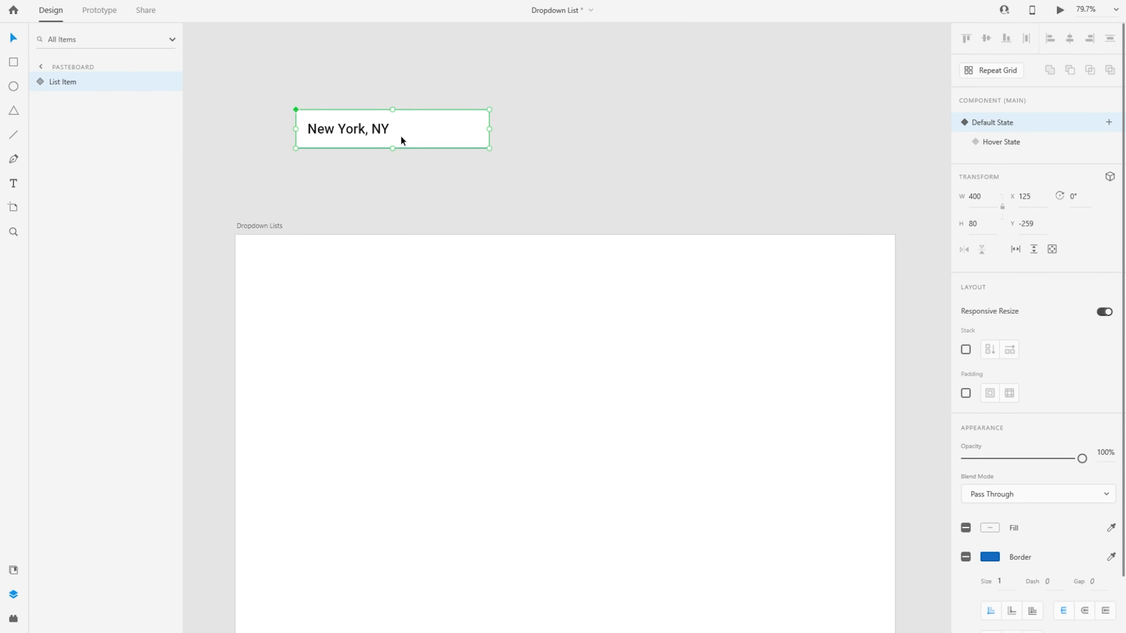
pyautogui.scroll(-1, 486, 273)
pyautogui.scroll(-3, 487, 278)
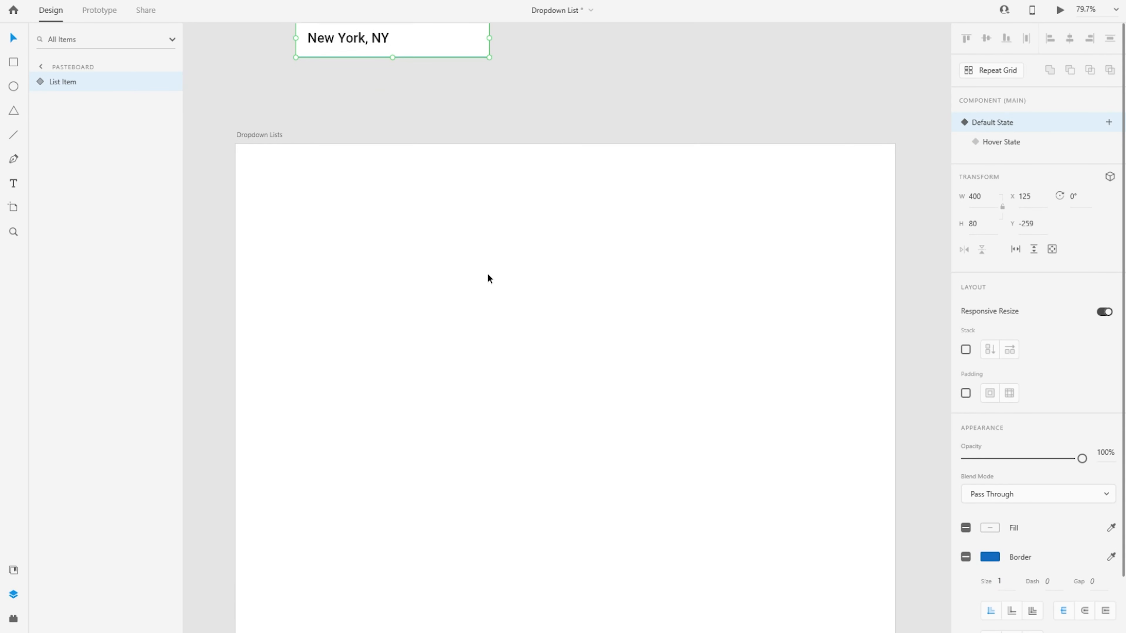
pyautogui.scroll(3, 487, 278)
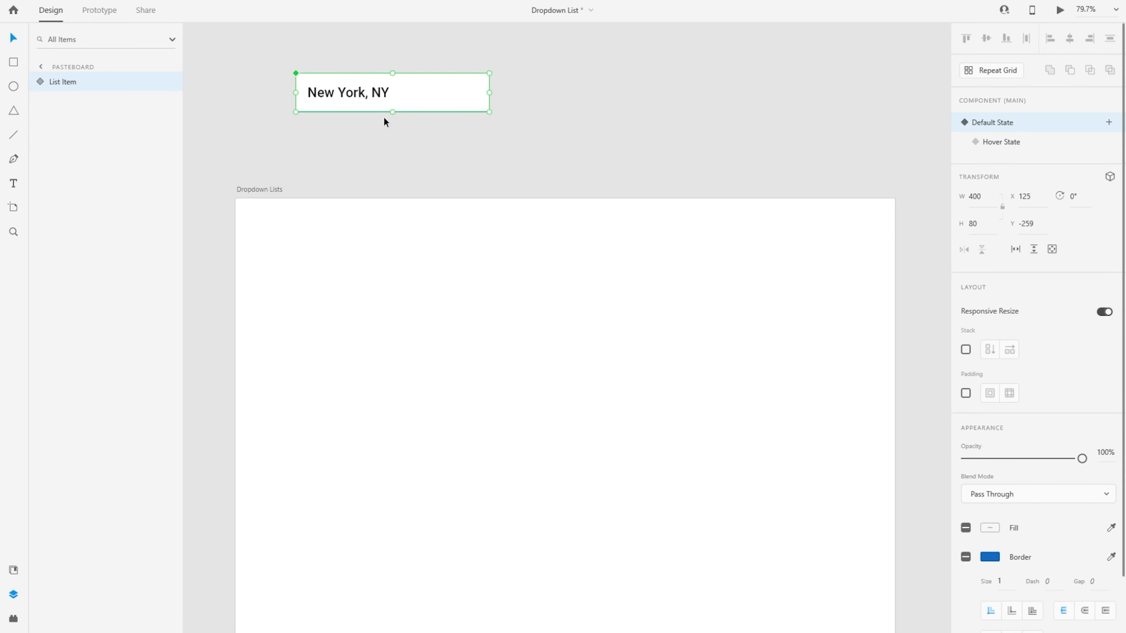
pyautogui.moveTo(384, 94); pyautogui.dragTo(308, 121)
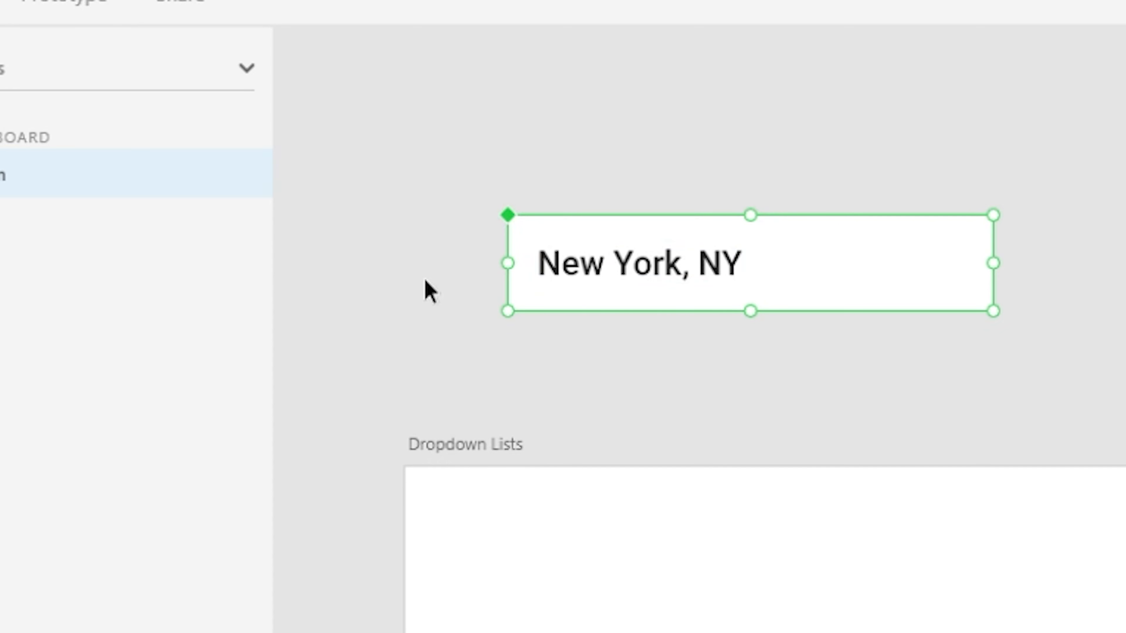
# Place a copy of the main List Item component on the Dropdown Lists artboard at about X 298, Y 181
pyautogui.click(428, 290)
pyautogui.click(517, 221)
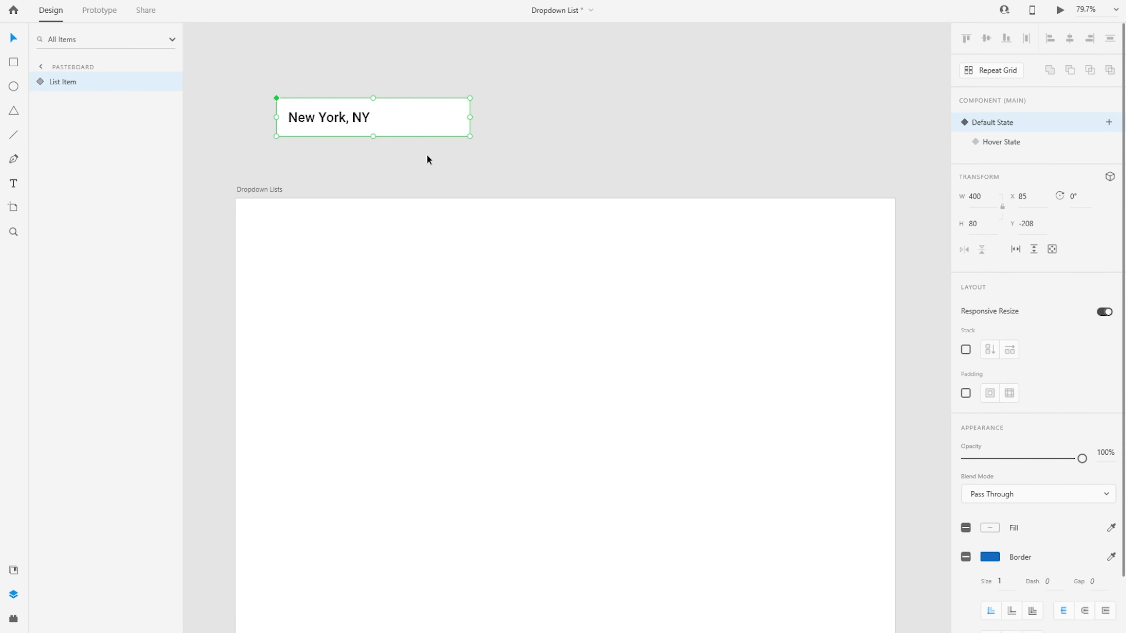
pyautogui.moveTo(378, 116); pyautogui.dragTo(483, 305)
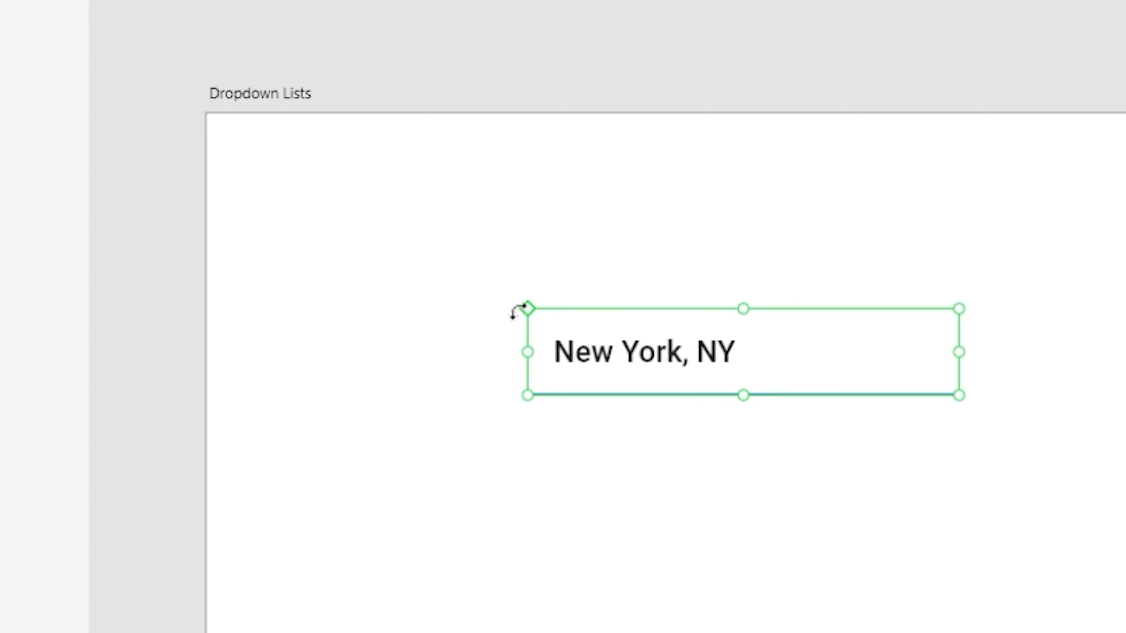
# Compare the main List Item component on the pasteboard with its instance on the artboard
pyautogui.click(278, 99)
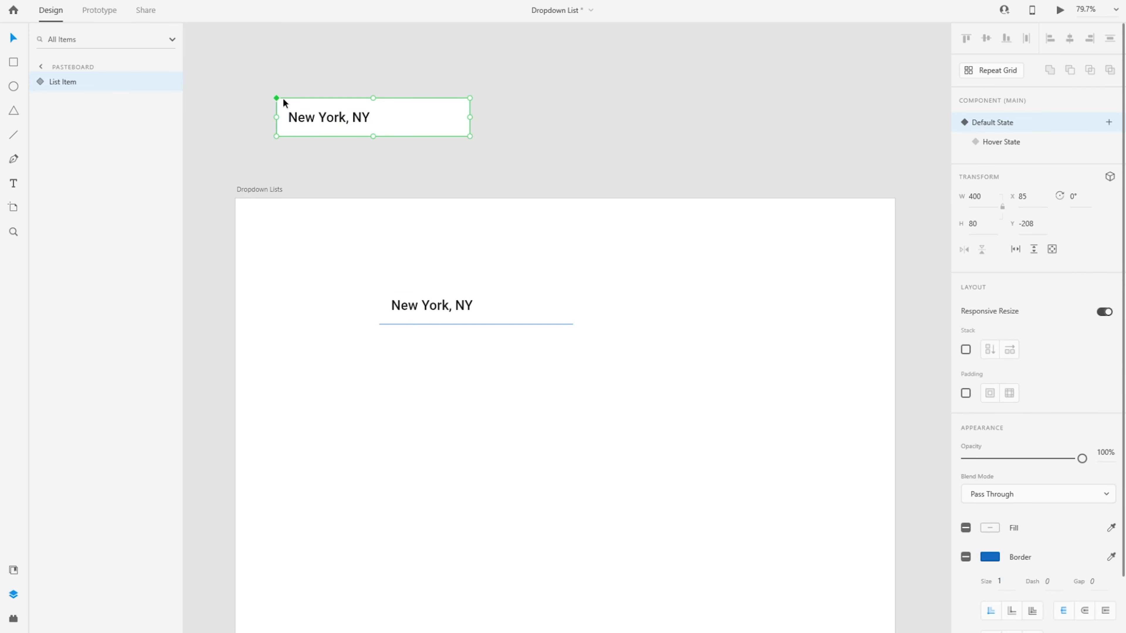
pyautogui.click(420, 296)
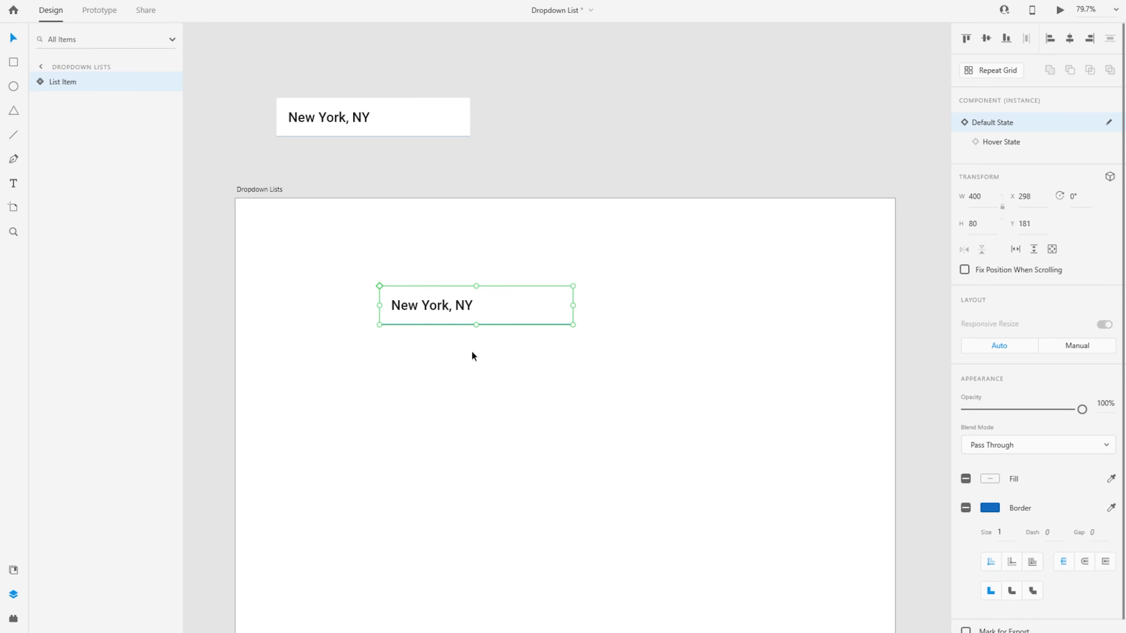
pyautogui.click(363, 129)
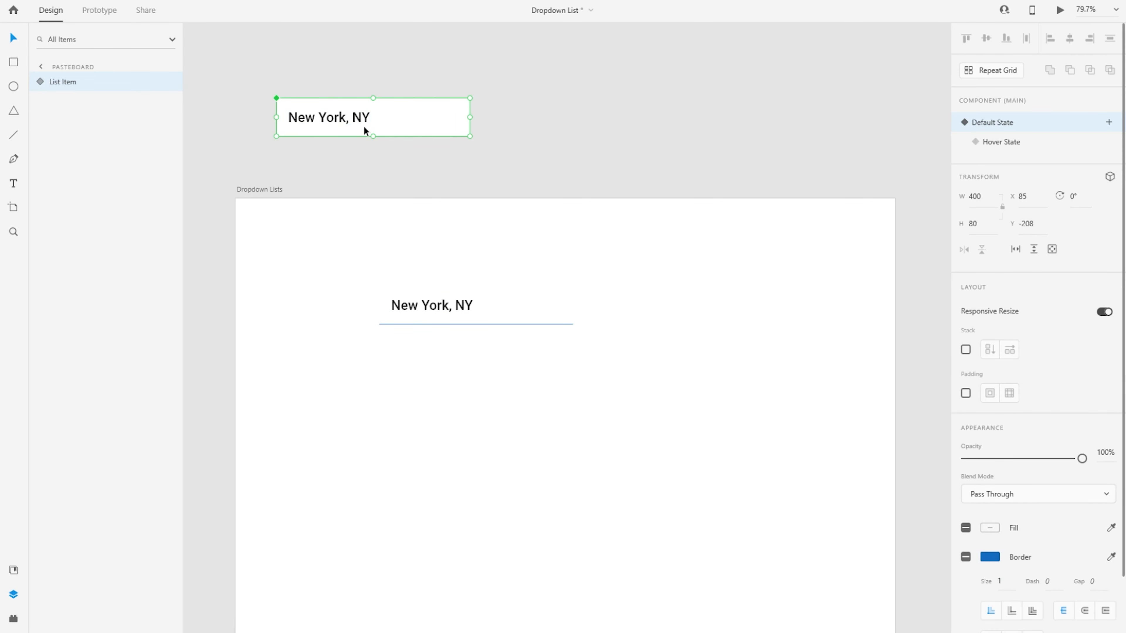
pyautogui.click(466, 320)
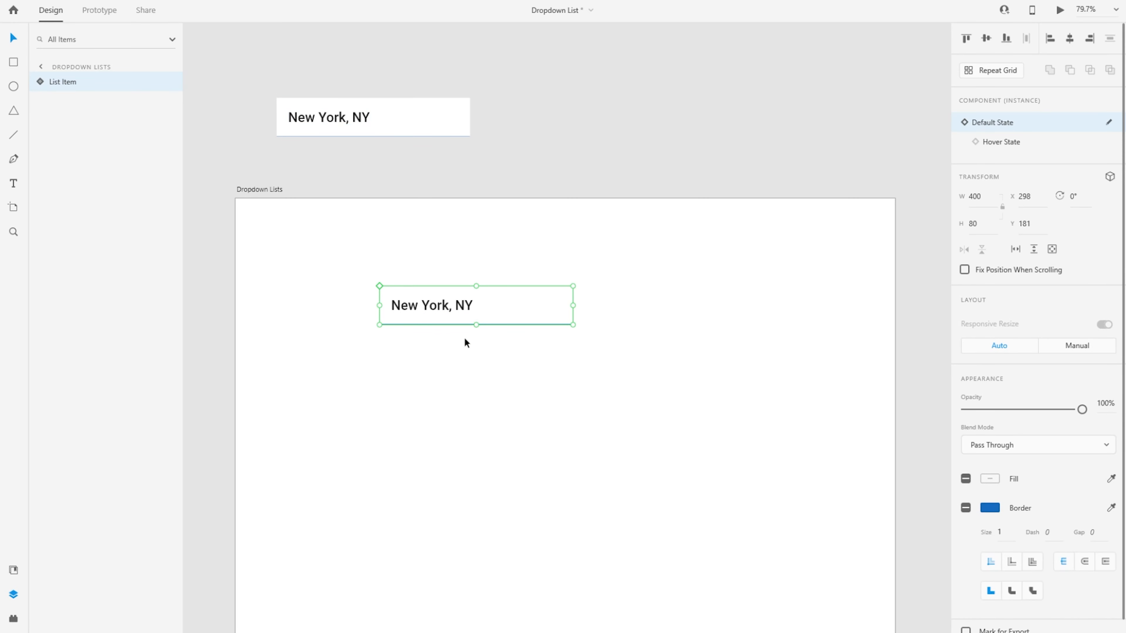
pyautogui.click(365, 122)
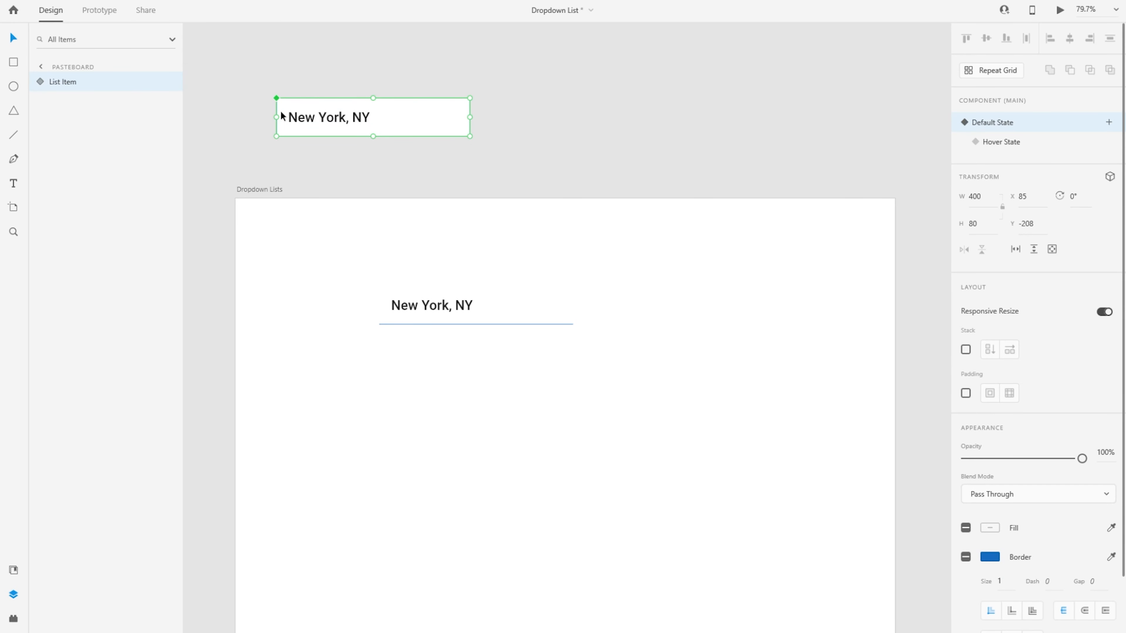
pyautogui.click(454, 326)
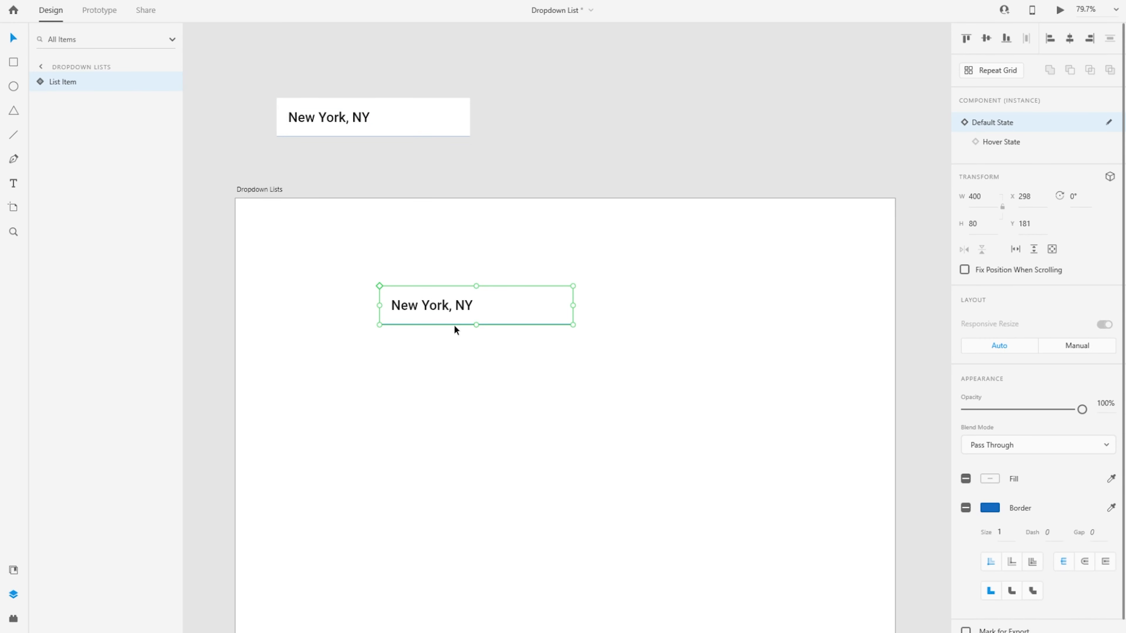
pyautogui.click(634, 421)
# Move the List Item instance to about X 706, Y 423 and duplicate it directly below at Y 503
pyautogui.click(443, 309)
pyautogui.scroll(-3, 507, 352)
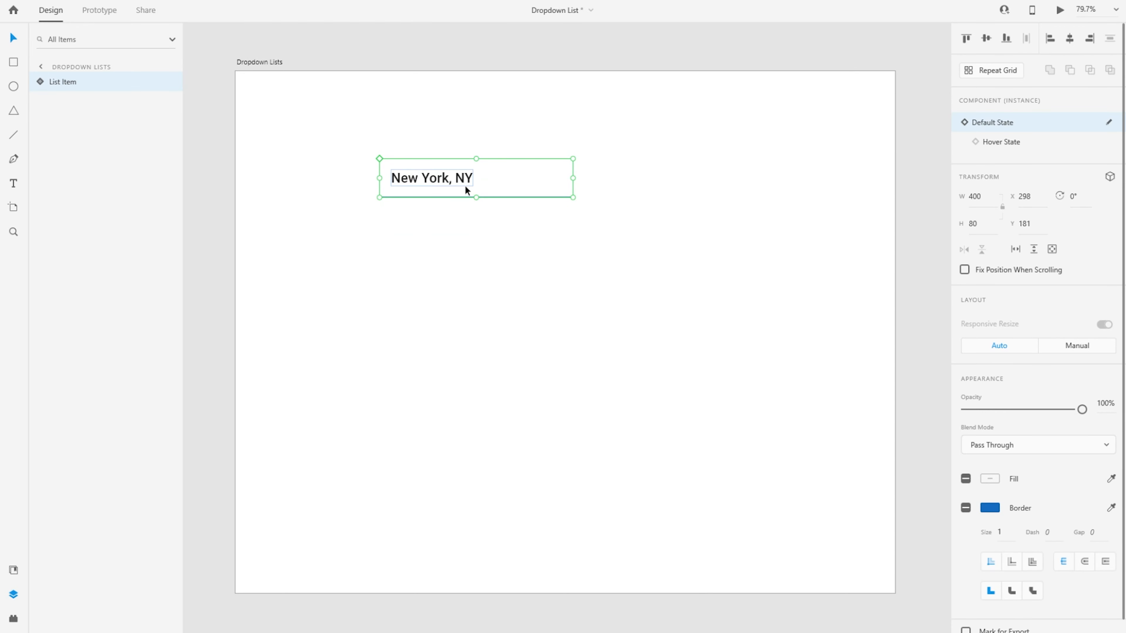
pyautogui.press('alt')
pyautogui.moveTo(471, 178); pyautogui.dragTo(694, 329)
pyautogui.press('alt')
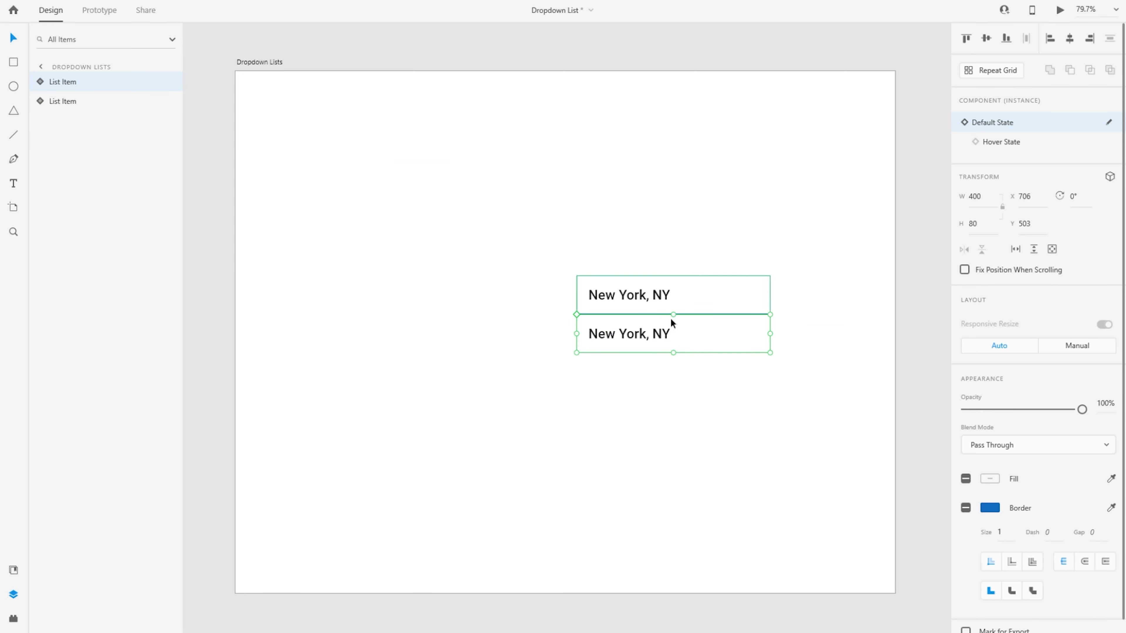
# Duplicate both list items directly beneath the originals to build a stack of four
pyautogui.click(702, 402)
pyautogui.moveTo(545, 259); pyautogui.dragTo(874, 455)
pyautogui.click(761, 512)
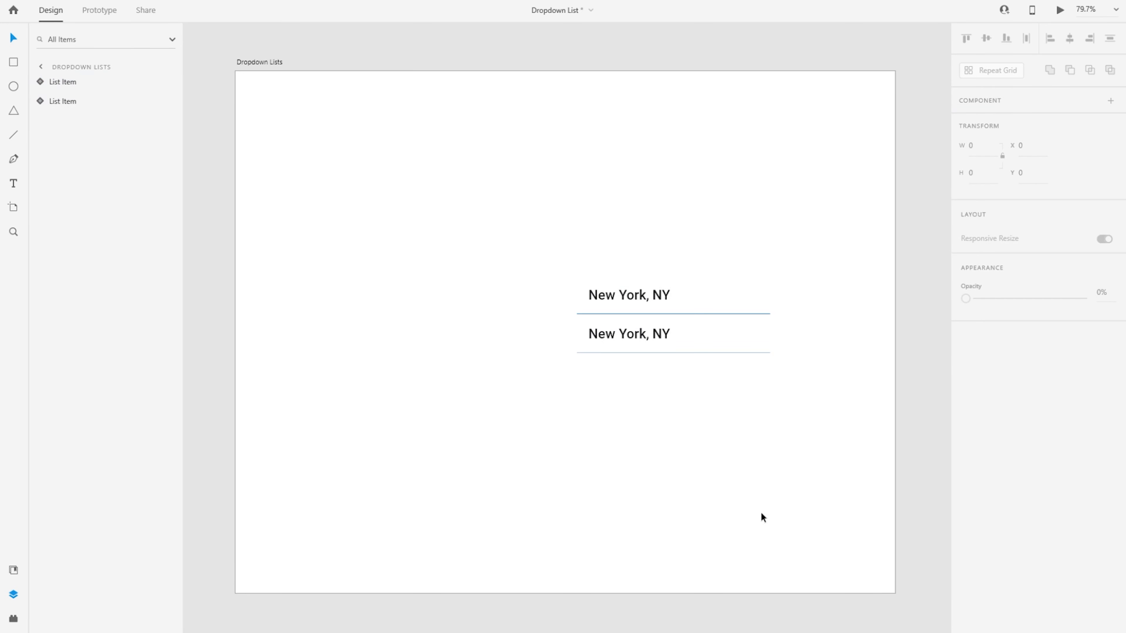
pyautogui.click(680, 338)
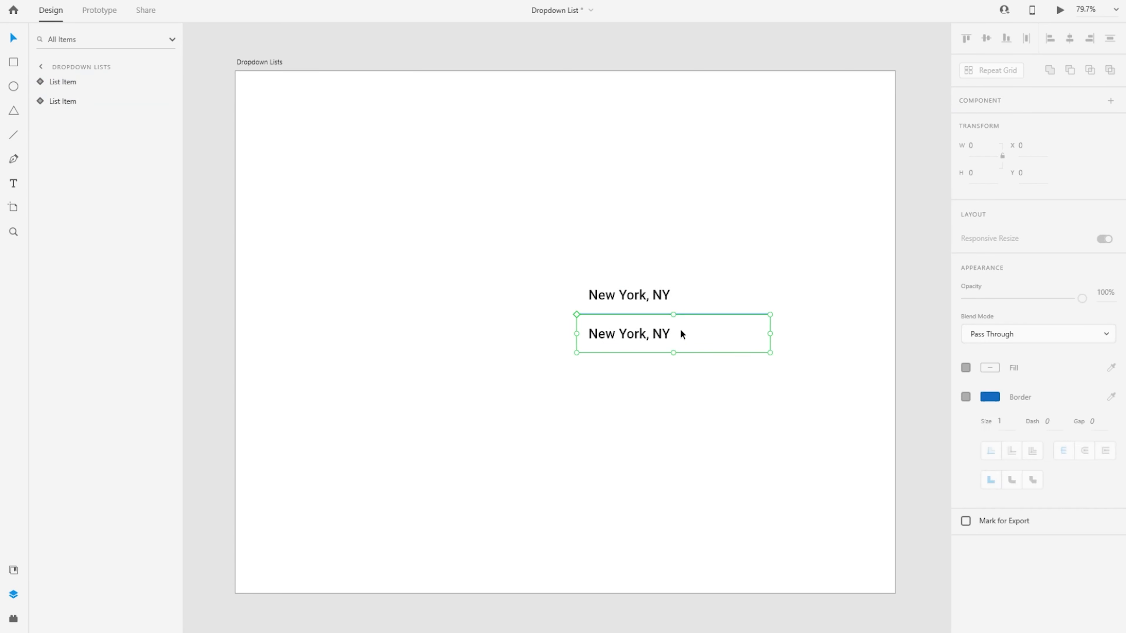
pyautogui.moveTo(570, 244); pyautogui.dragTo(789, 422)
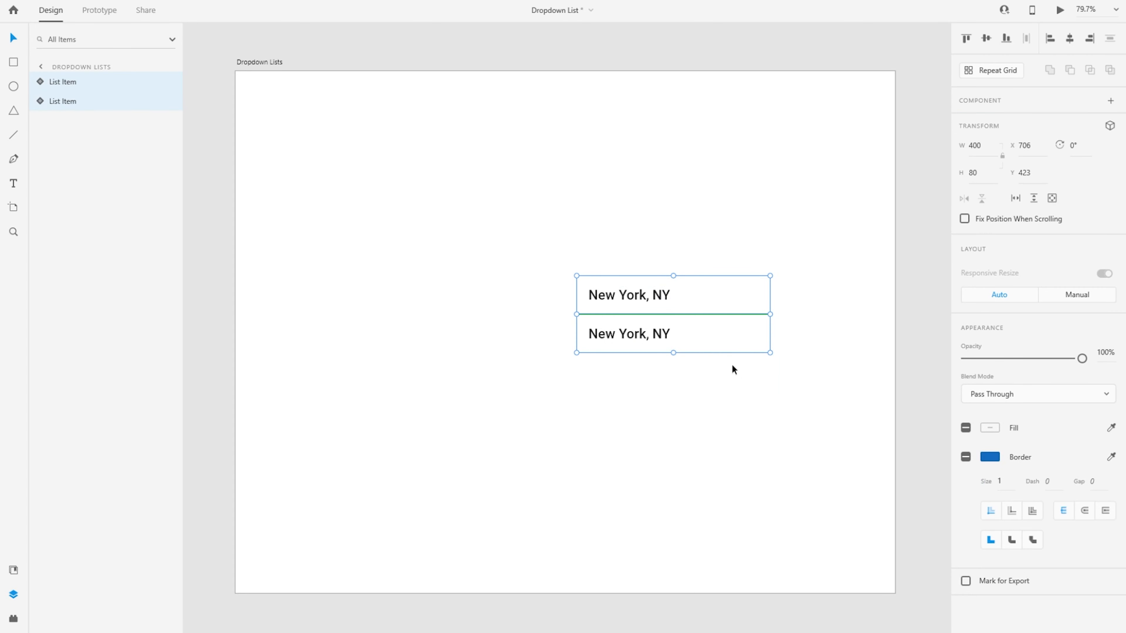
pyautogui.moveTo(691, 342); pyautogui.dragTo(694, 413)
pyautogui.keyDown('shift'); pyautogui.click(110, 84); pyautogui.keyUp('shift')
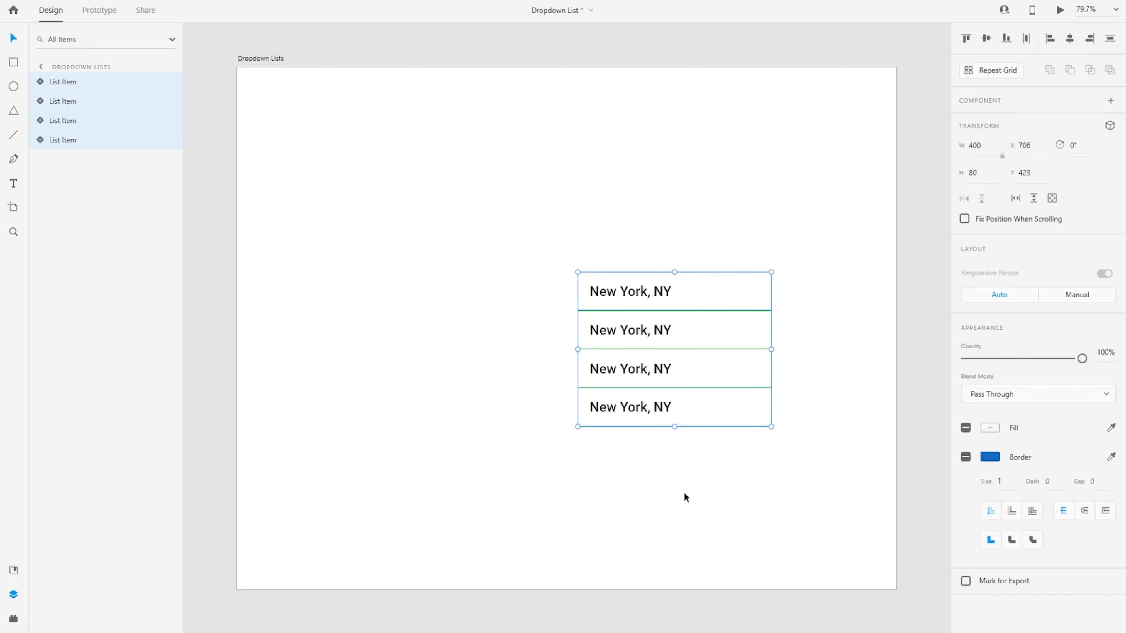
# Duplicate the four-item stack up and to the left at X 306, Y 183, aligning its last row beside the original's first row
pyautogui.click(666, 473)
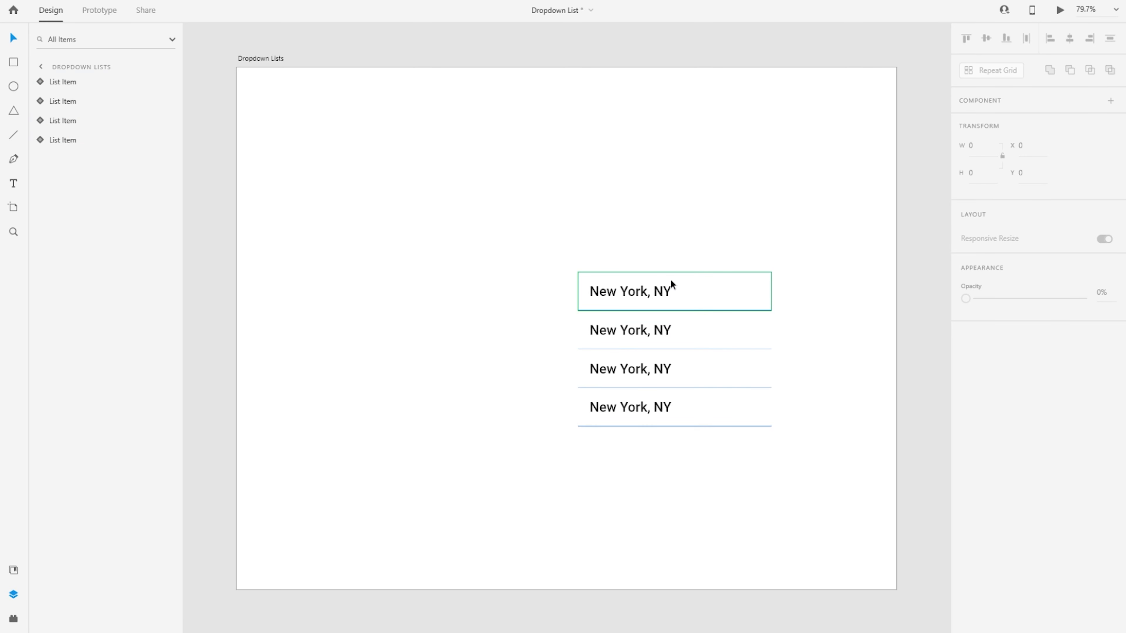
pyautogui.click(696, 292)
pyautogui.moveTo(549, 224); pyautogui.dragTo(792, 483)
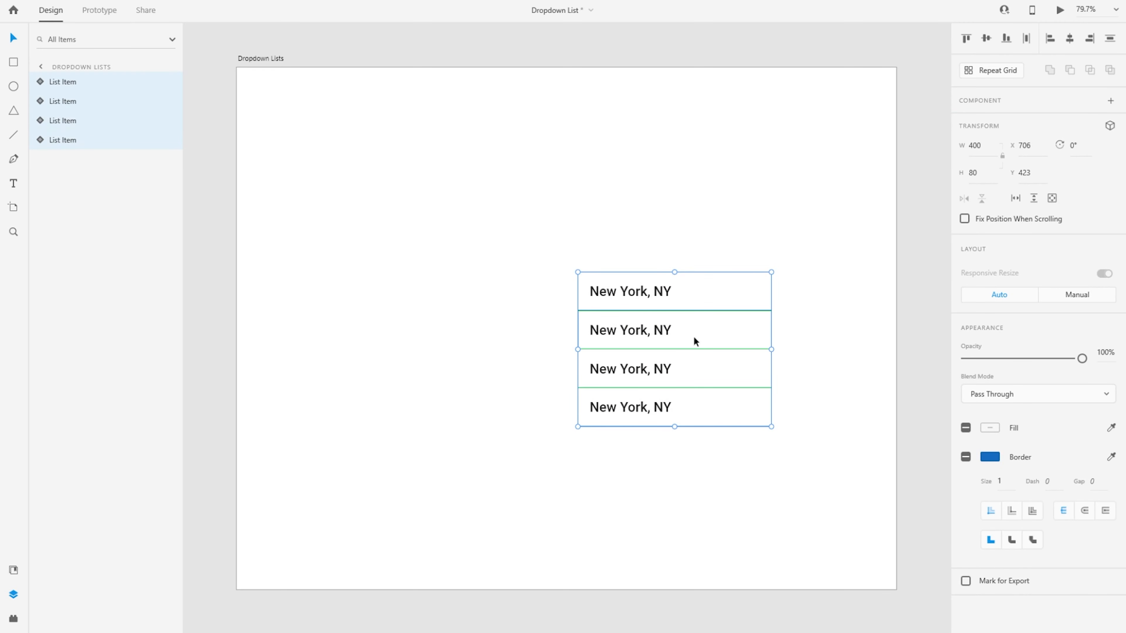
pyautogui.moveTo(718, 290); pyautogui.dragTo(476, 175)
pyautogui.moveTo(86, 81); pyautogui.dragTo(87, 73)
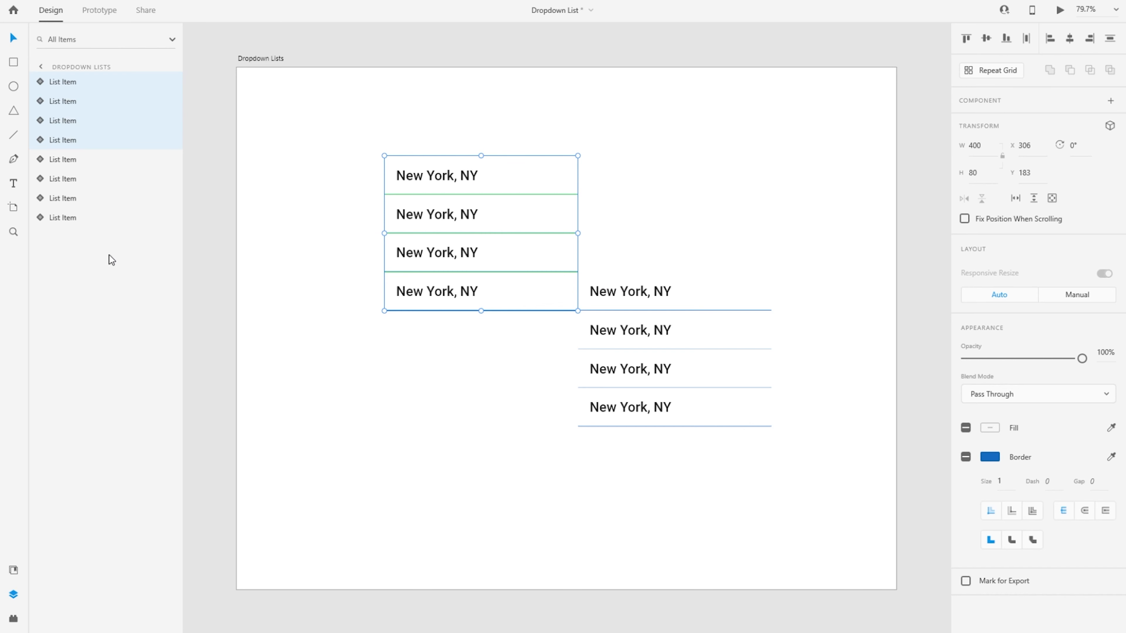
# Move both list stacks together down and slightly left, so the main list's top row sits at X 282, Y 275
pyautogui.click(100, 217)
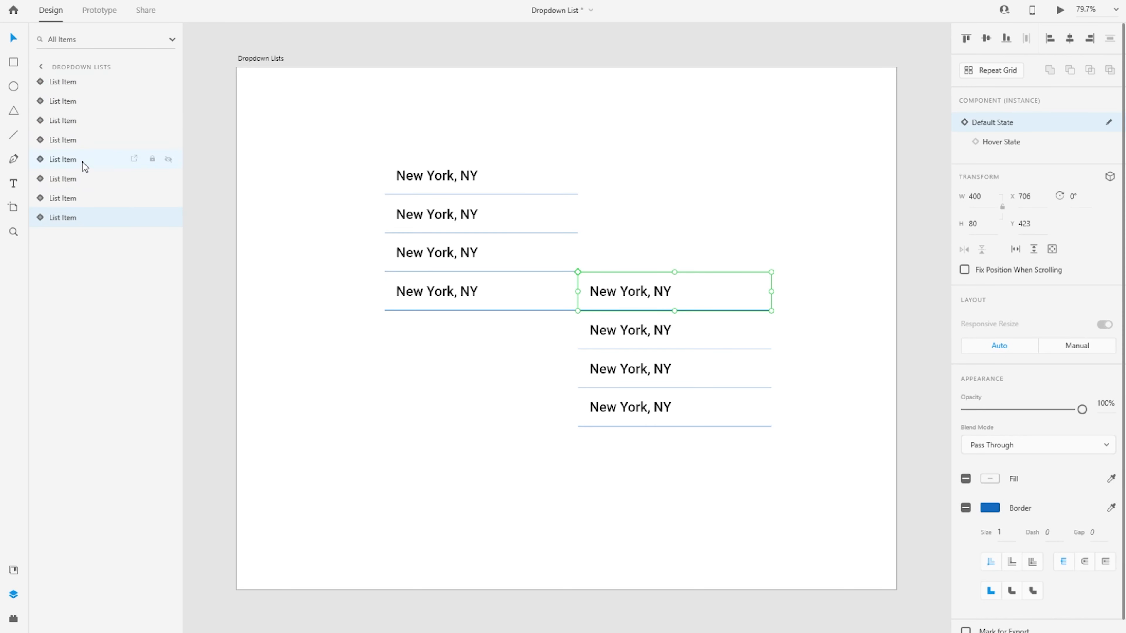
pyautogui.keyDown('shift'); pyautogui.click(83, 161); pyautogui.keyUp('shift')
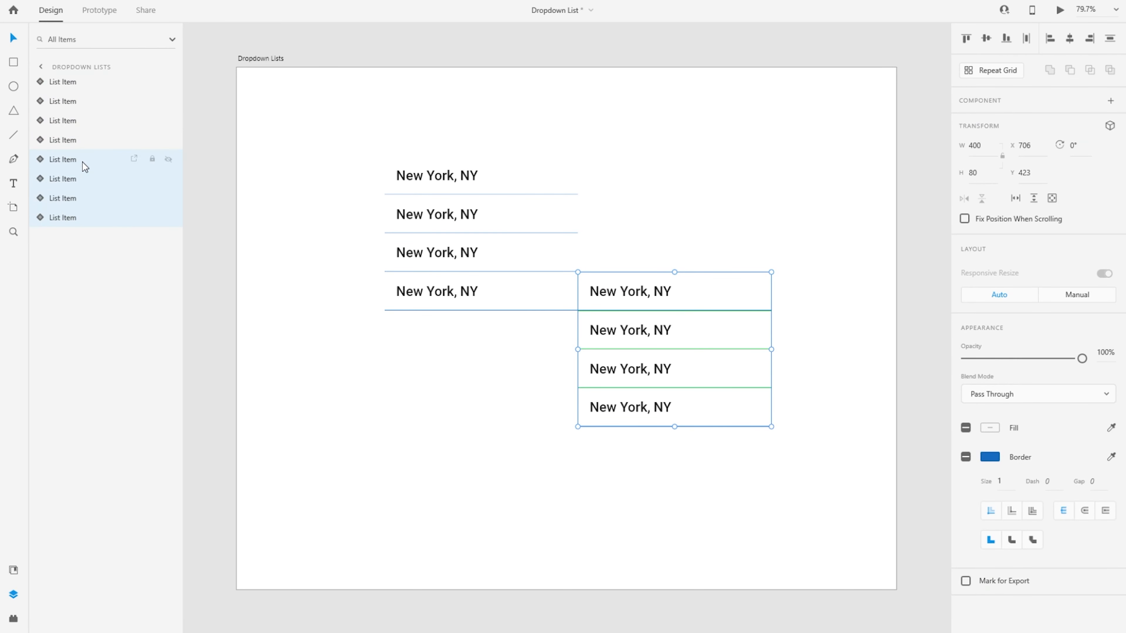
pyautogui.click(537, 424)
pyautogui.moveTo(347, 130); pyautogui.dragTo(822, 481)
pyautogui.moveTo(696, 292); pyautogui.dragTo(682, 336)
pyautogui.click(348, 348)
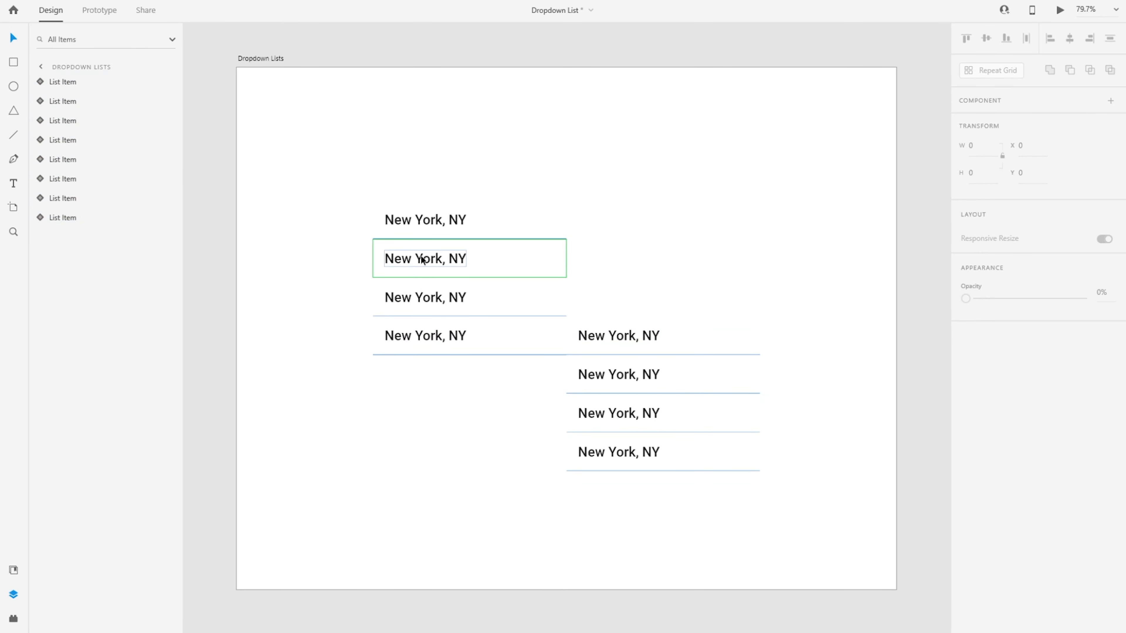
# Duplicate the main list's top row directly above it at Y 195 and shift the submenu stack down by one row
pyautogui.click(485, 223)
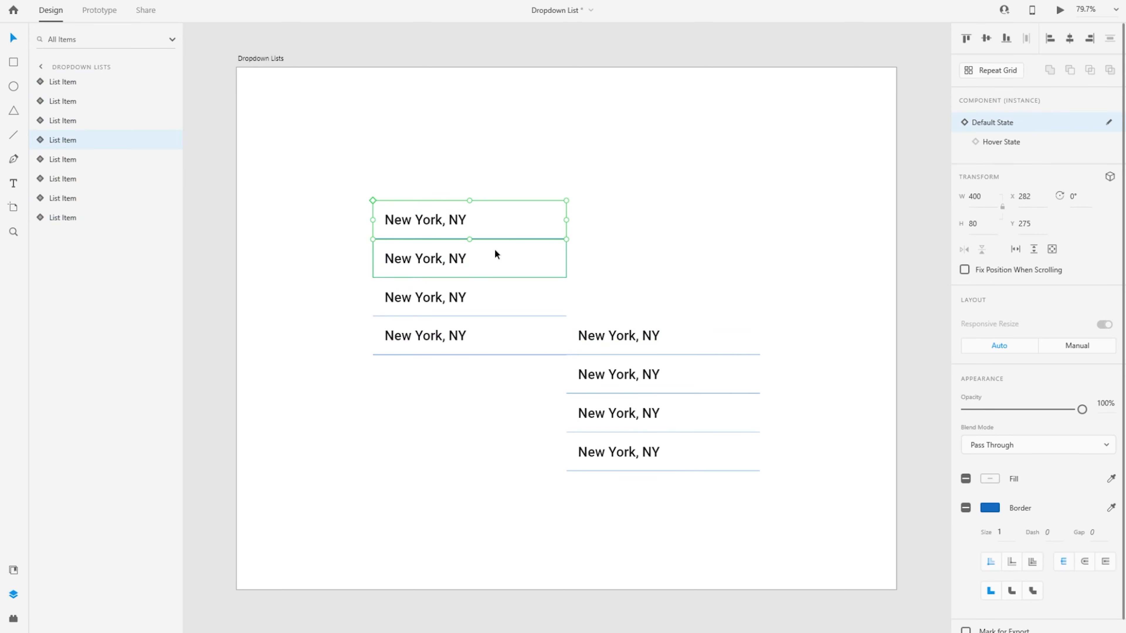
pyautogui.press('alt')
pyautogui.moveTo(491, 219); pyautogui.dragTo(490, 181)
pyautogui.click(813, 530)
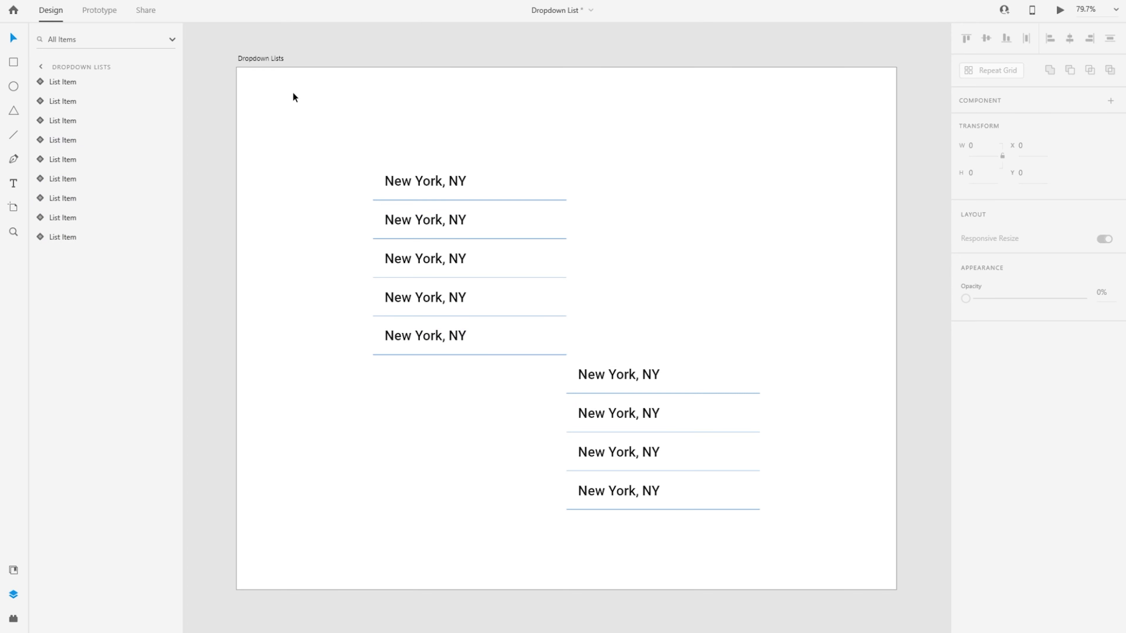
pyautogui.moveTo(333, 118); pyautogui.dragTo(775, 510)
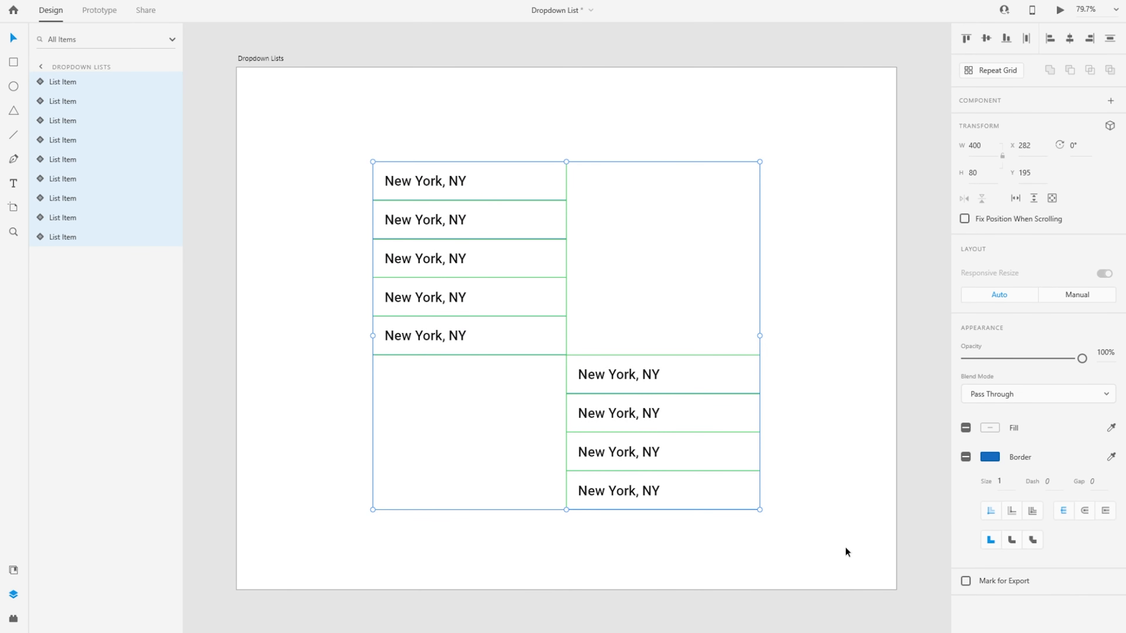
pyautogui.click(357, 197)
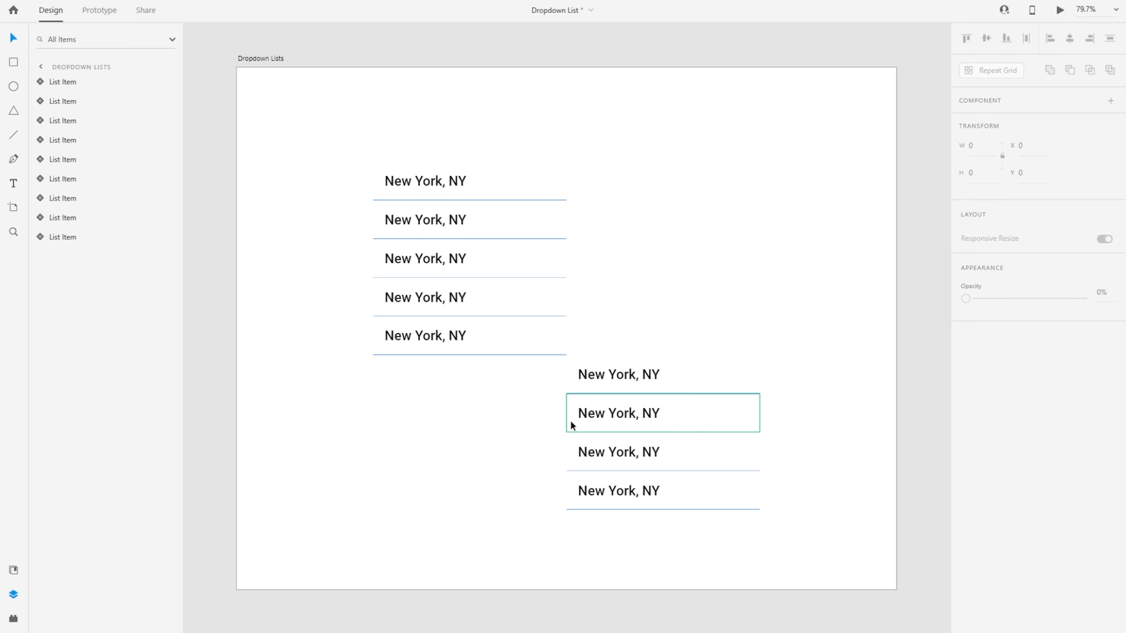
# Duplicate the main list's last row directly below at X 282, Y 595, and check the main List Item component
pyautogui.moveTo(476, 340); pyautogui.dragTo(479, 373)
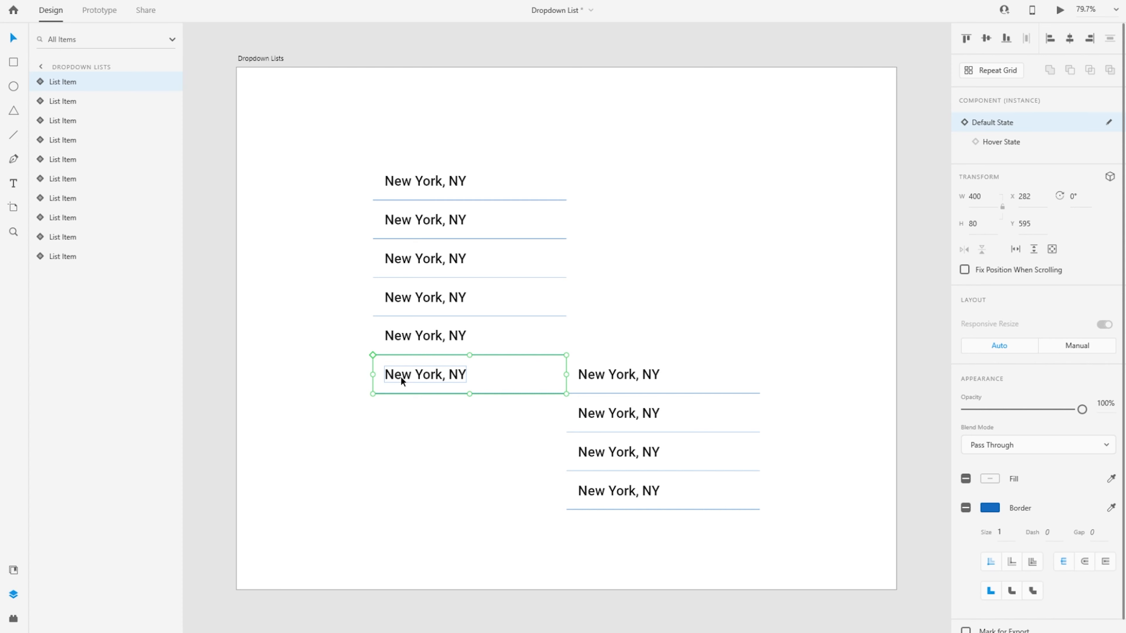
pyautogui.scroll(3, 466, 399)
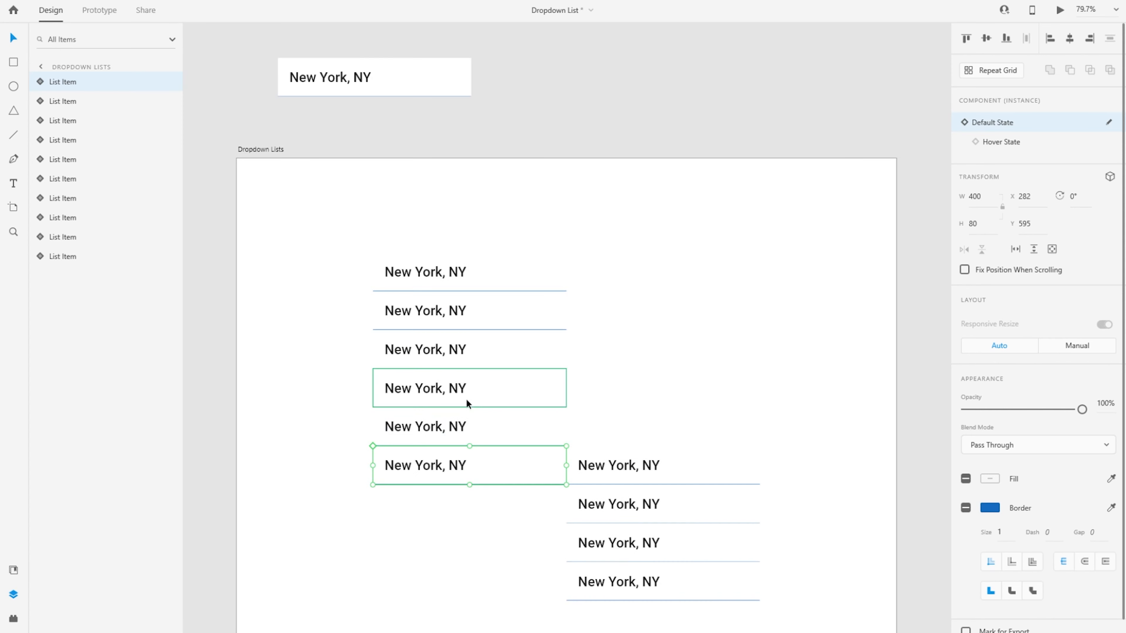
pyautogui.click(364, 81)
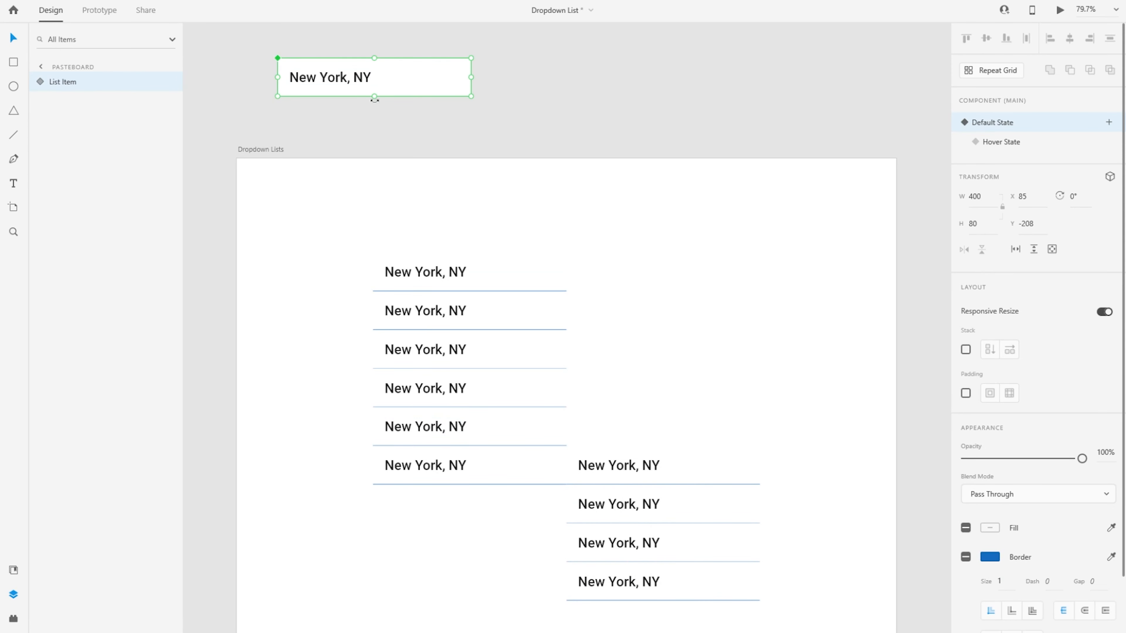
pyautogui.scroll(-4, 584, 390)
# Ungroup the component instance in the main list's bottom row and regroup its text and rectangles as a plain group
pyautogui.click(506, 354)
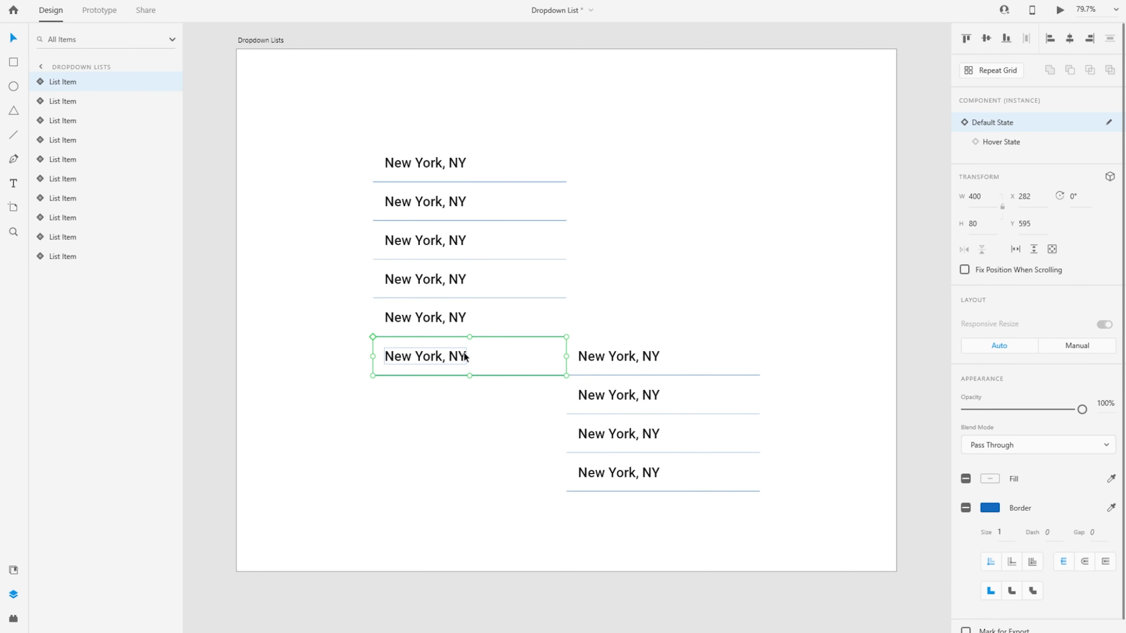
pyautogui.rightClick(460, 389)
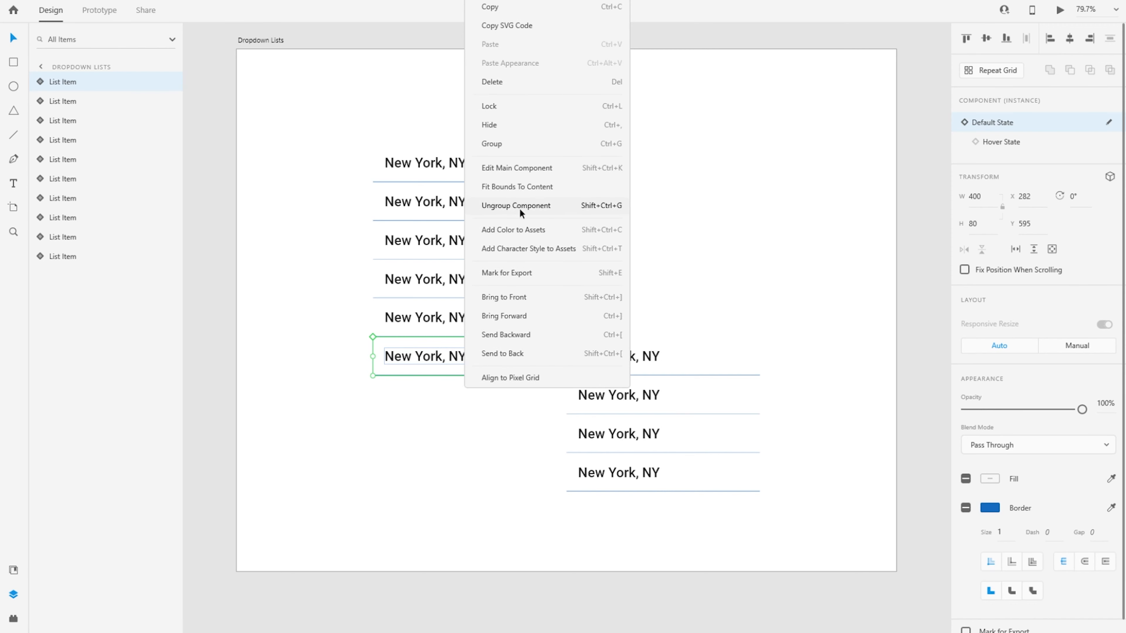
pyautogui.click(507, 205)
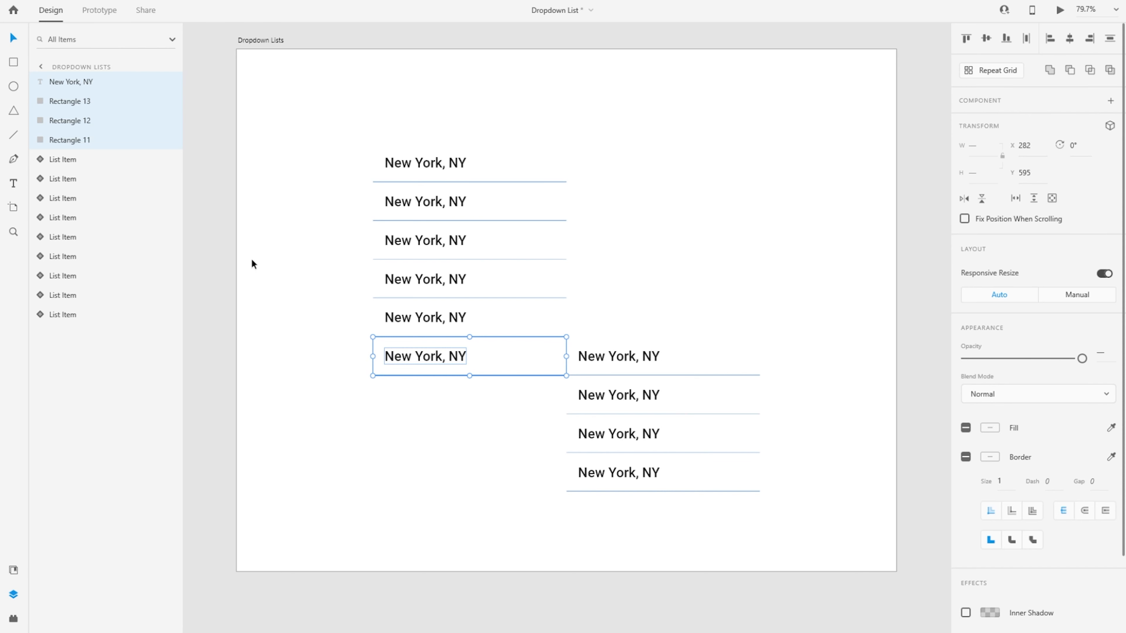
pyautogui.hotkey('ctrl', 'g')
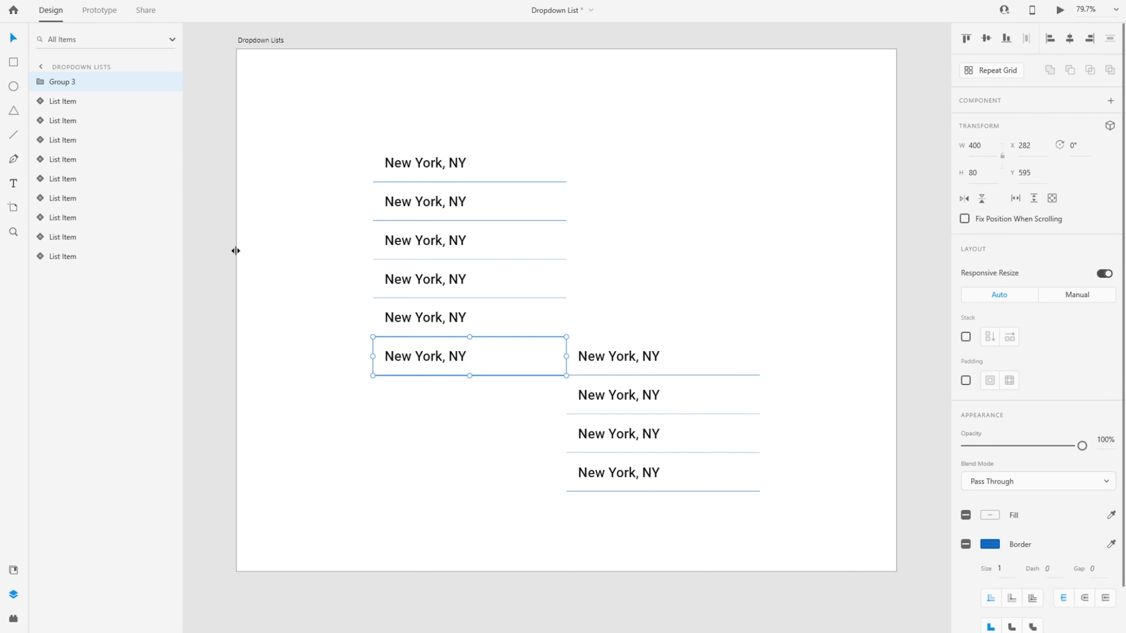
# Rename the bottom row's new group as Special Item
pyautogui.doubleClick(62, 81)
pyautogui.write('Special')
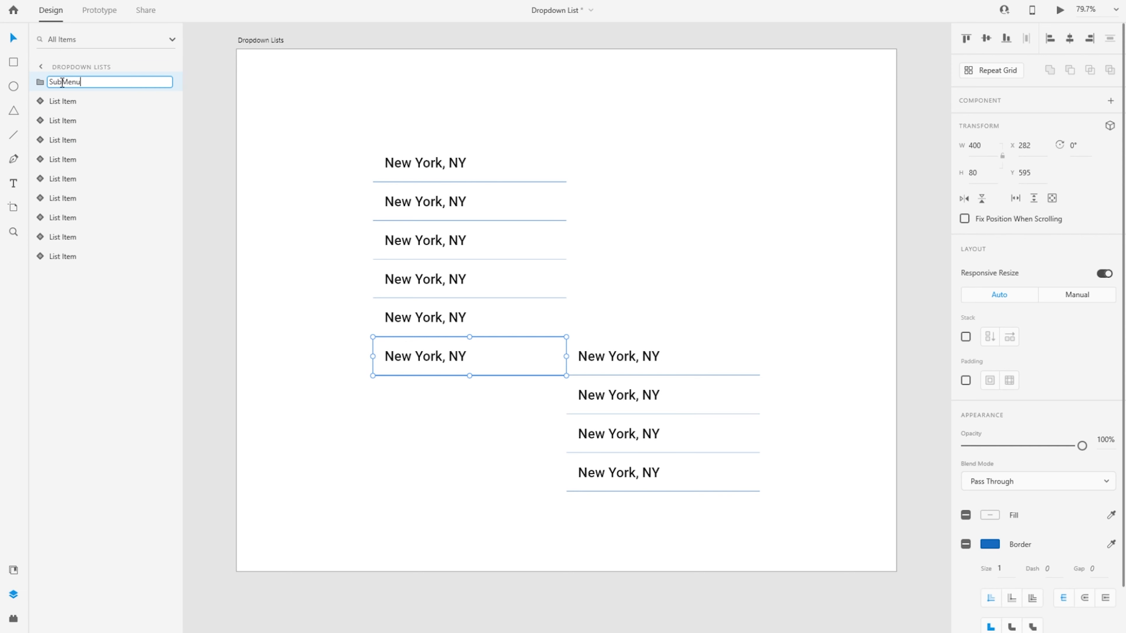
pyautogui.write(' Item')
pyautogui.press('Return')
pyautogui.click(250, 275)
pyautogui.moveTo(795, 503); pyautogui.dragTo(340, 349)
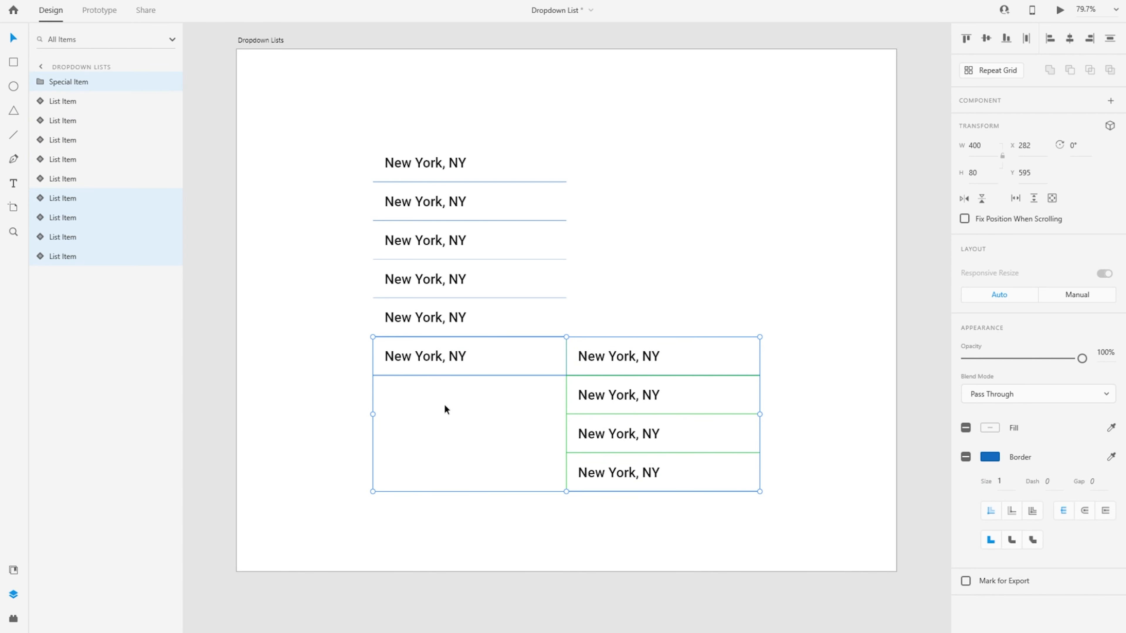
pyautogui.click(344, 376)
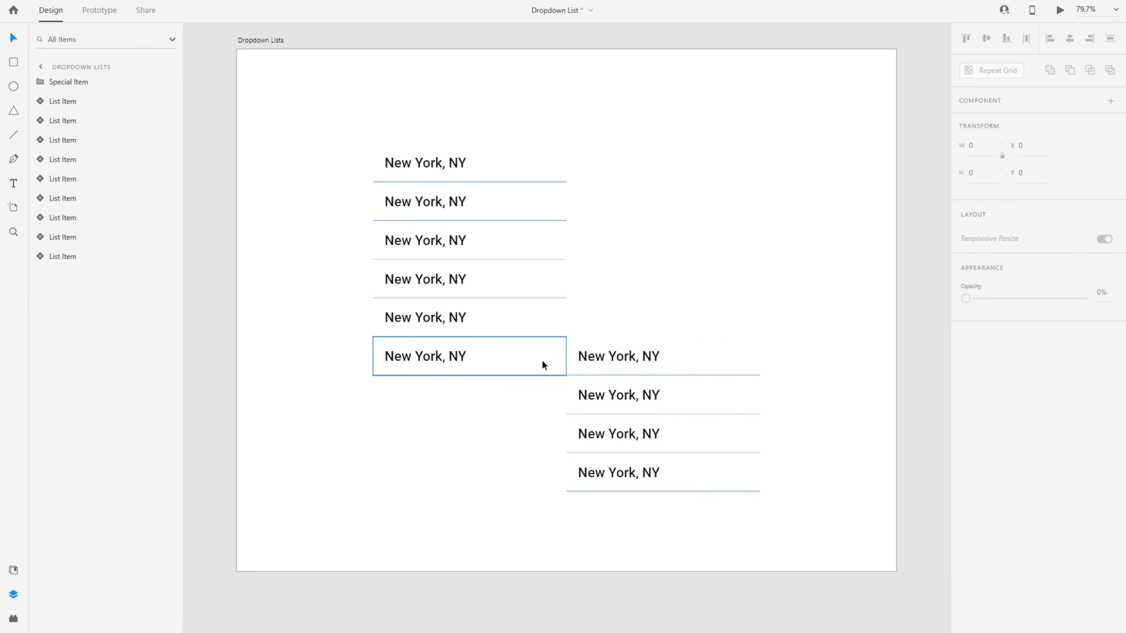
# Insert the Feather chevron-right icon from the Icons 4 Design plugin and place it below the Special Item row at X 621.07, Y 713
pyautogui.click(518, 361)
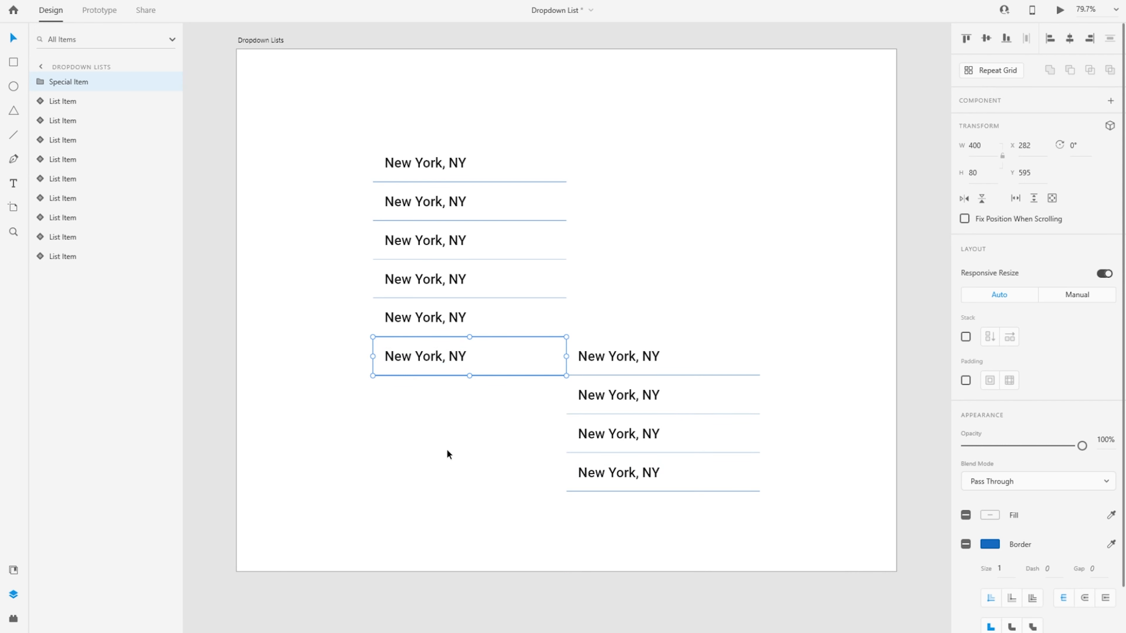
pyautogui.click(14, 620)
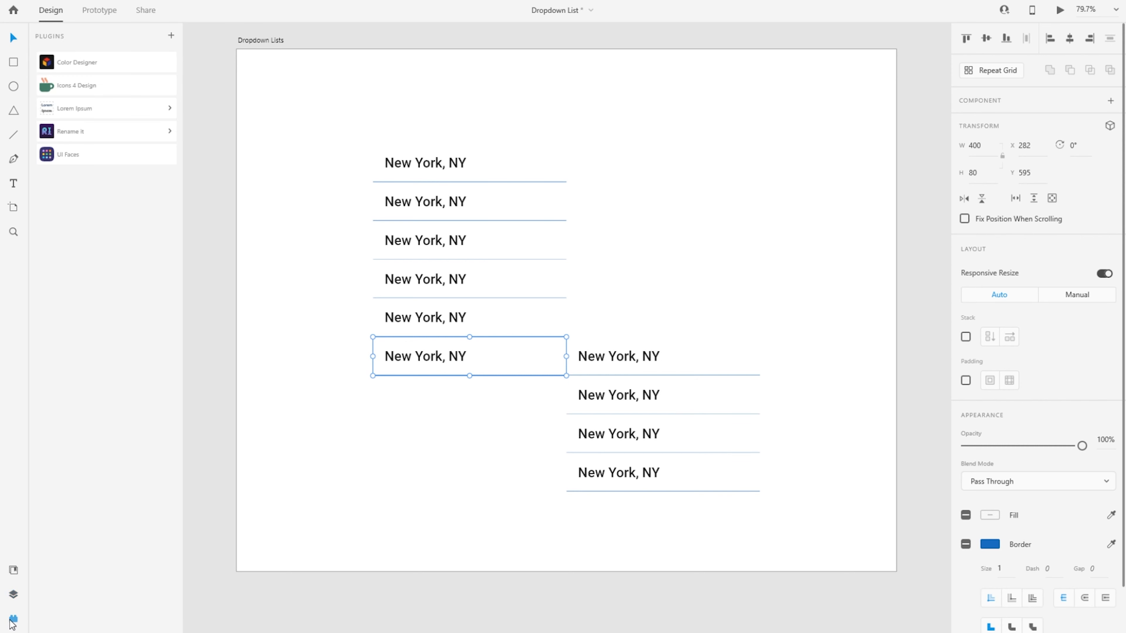
pyautogui.click(73, 90)
pyautogui.scroll(-5, 107, 190)
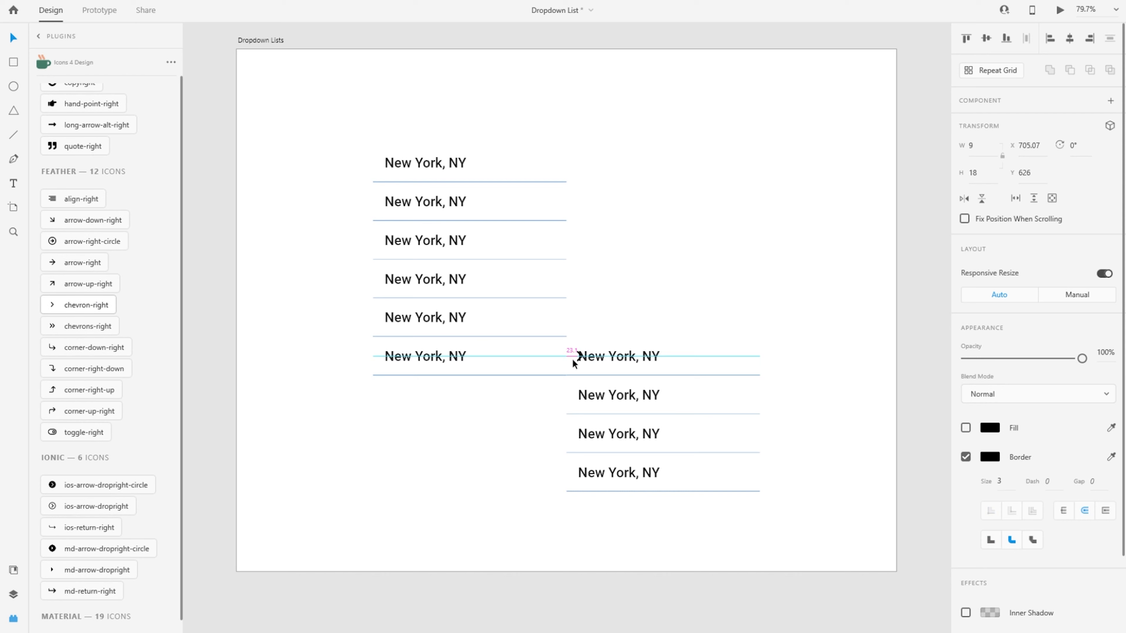
pyautogui.moveTo(573, 359); pyautogui.dragTo(546, 357)
pyautogui.hotkey('ctrl', 'y')
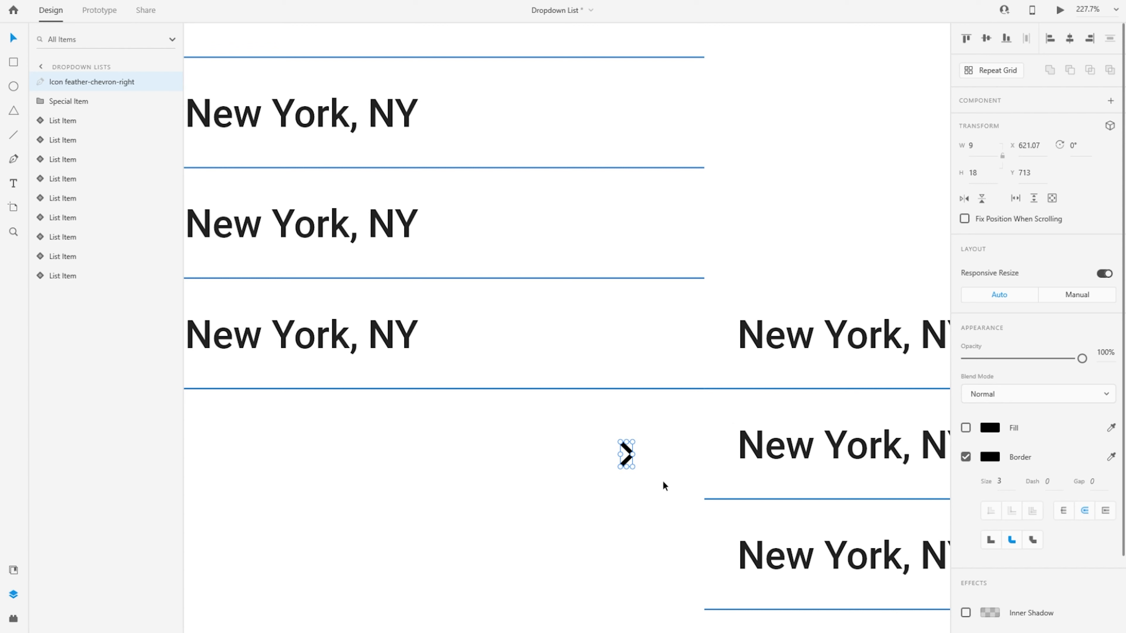
# Draw a 40 by 40 square, place it behind the chevron icon and centre it around the icon at X 606, Y 702
pyautogui.press('r')
pyautogui.moveTo(605, 431)
pyautogui.mouseDown()
pyautogui.moveTo(660, 485)
pyautogui.moveTo(631, 470)
pyautogui.mouseUp()
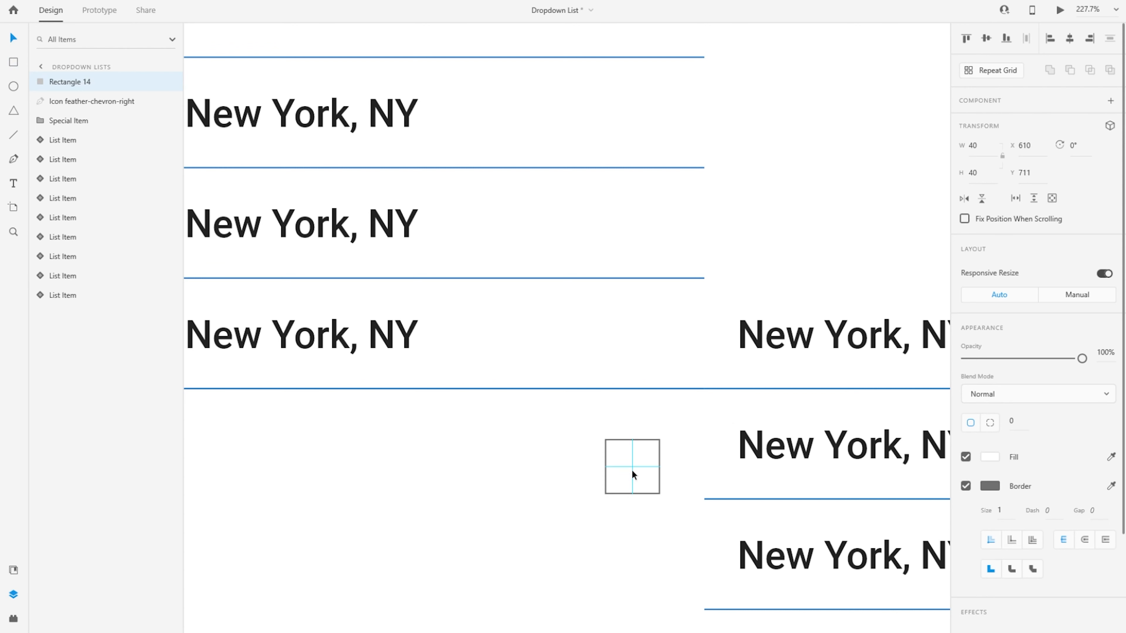
pyautogui.moveTo(73, 83); pyautogui.dragTo(75, 109)
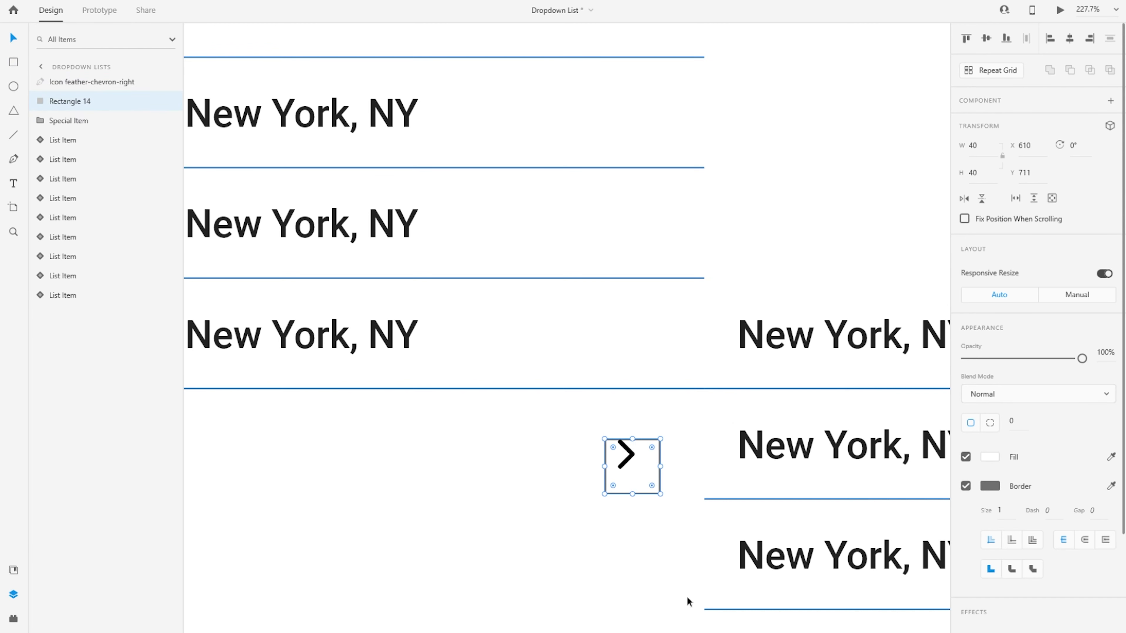
pyautogui.moveTo(642, 469); pyautogui.dragTo(628, 463)
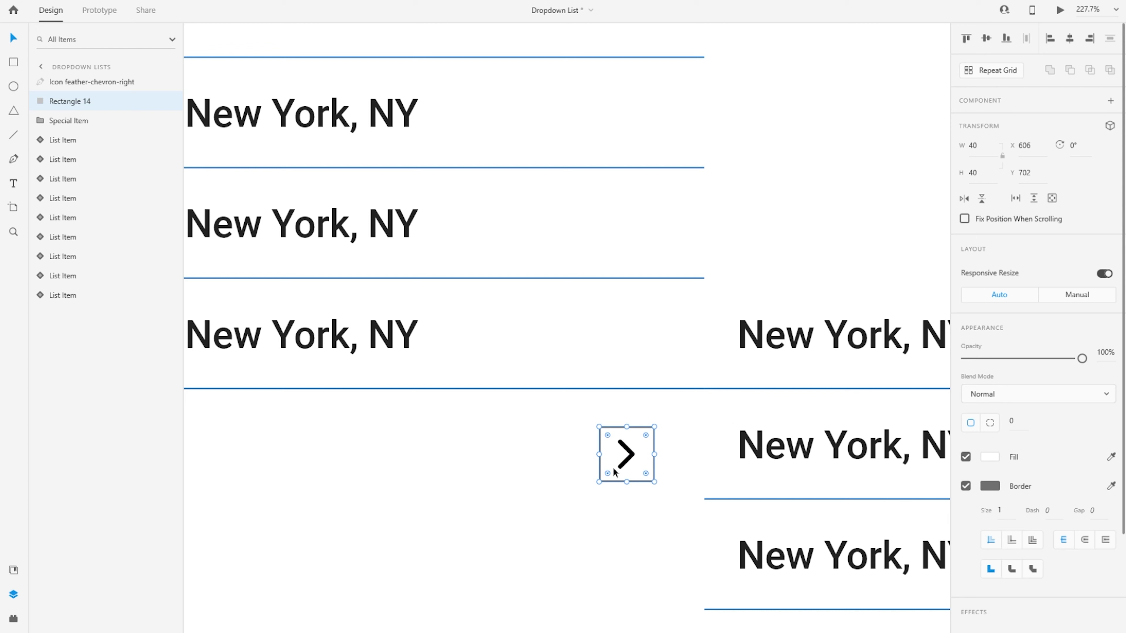
# Remove the border and fill from the square behind the chevron
pyautogui.click(625, 452)
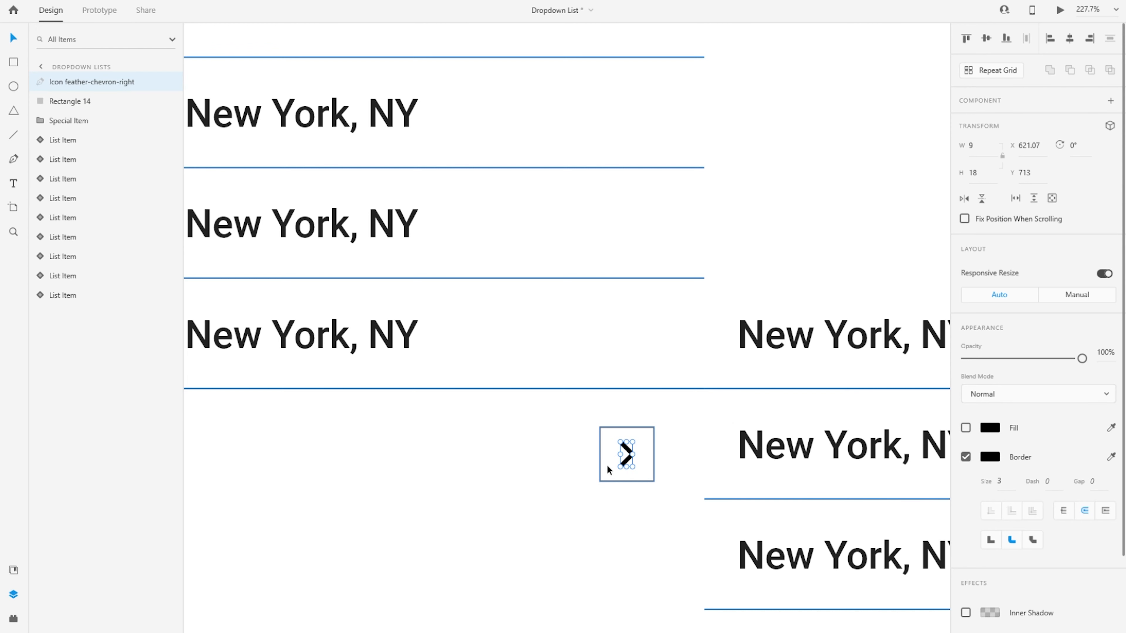
pyautogui.click(608, 462)
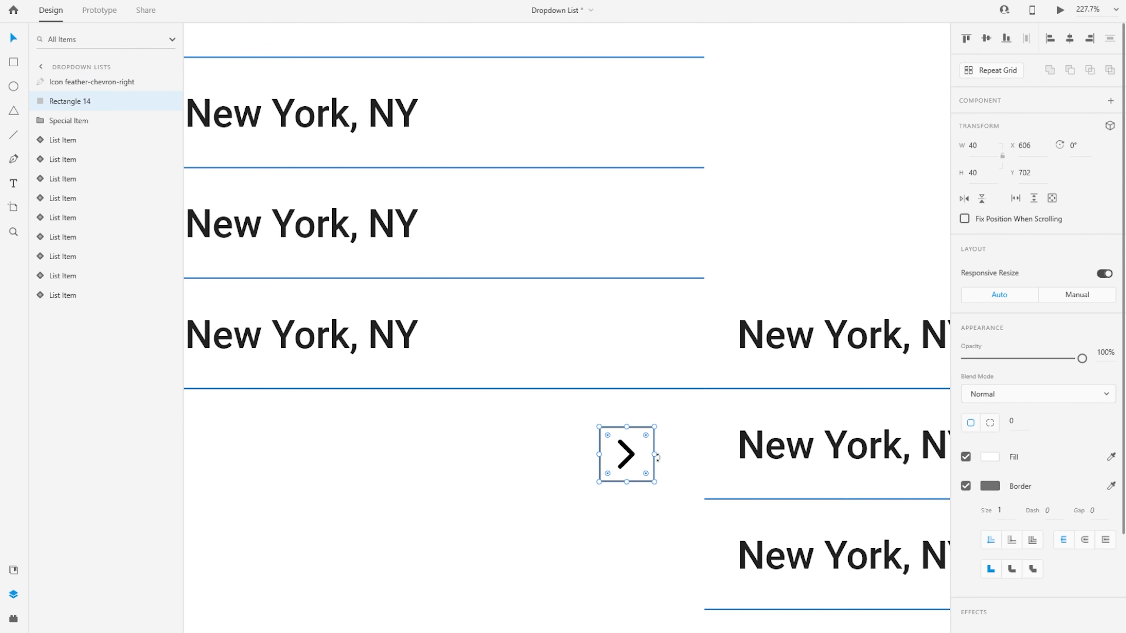
pyautogui.click(965, 486)
pyautogui.click(966, 457)
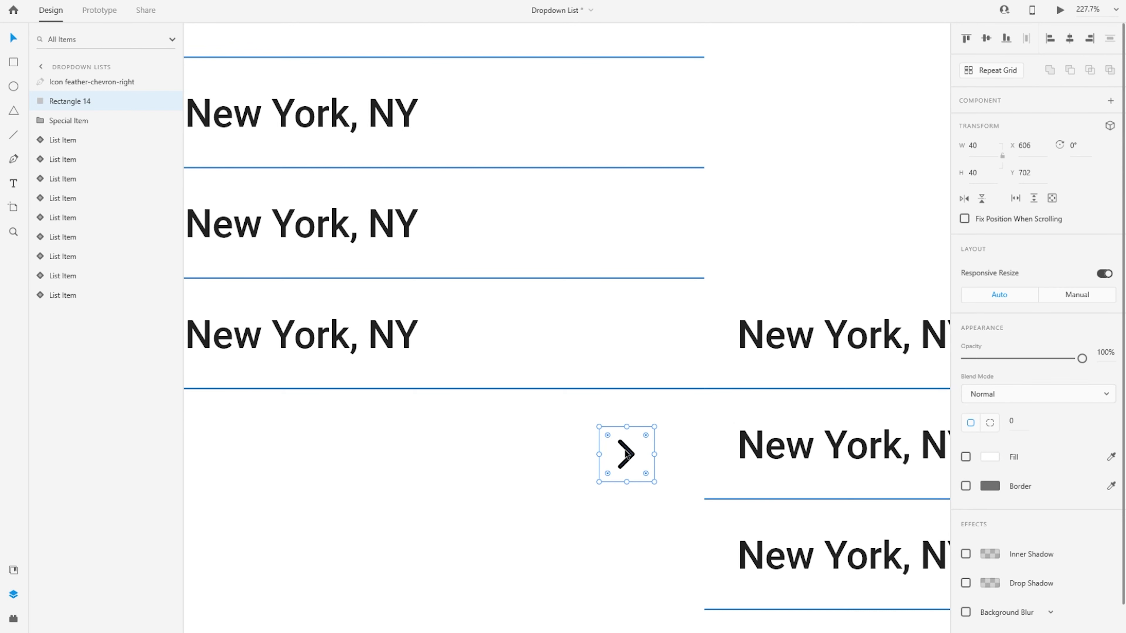
# Group the chevron with its invisible square and name the group Icon
pyautogui.click(575, 436)
pyautogui.moveTo(588, 406); pyautogui.dragTo(665, 501)
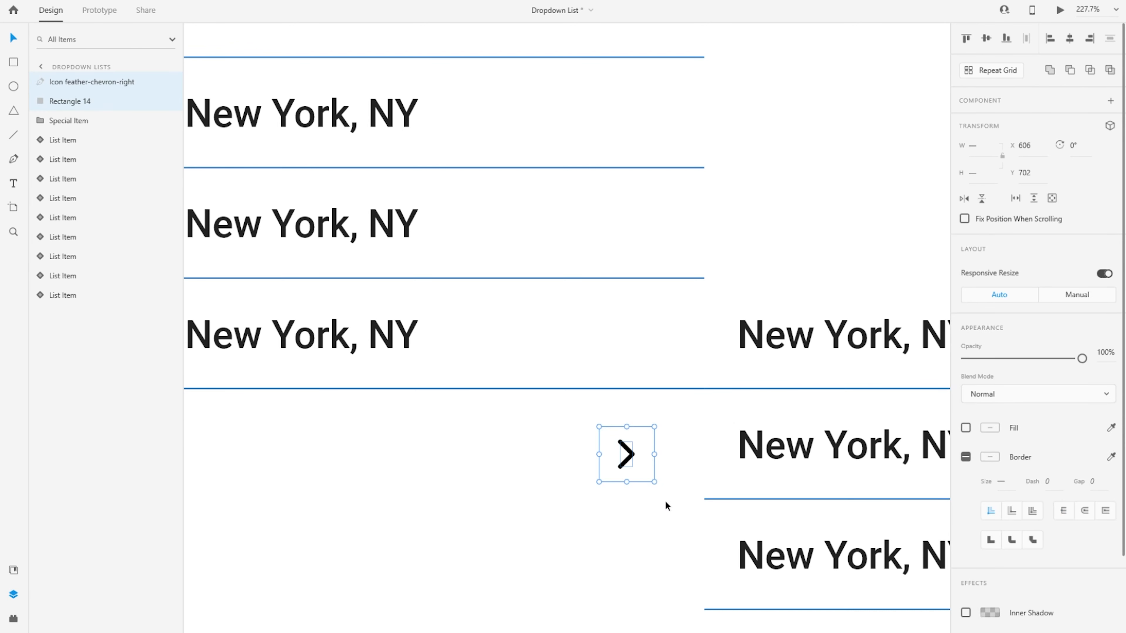
pyautogui.hotkey('ctrl', 'g')
pyautogui.doubleClick(70, 84)
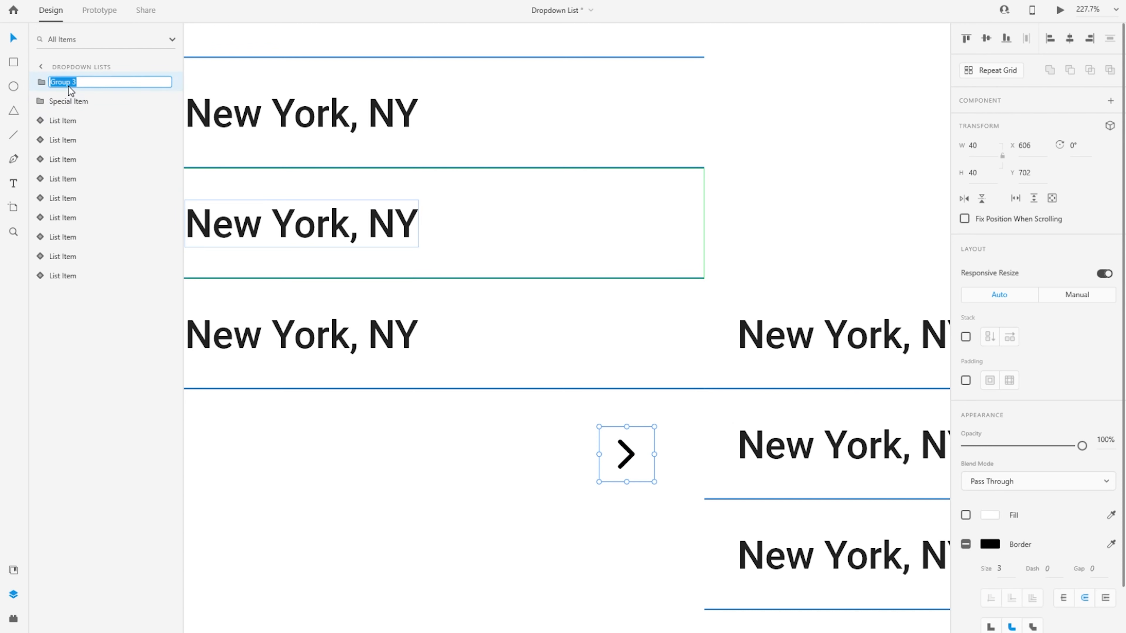
pyautogui.write('Icon')
pyautogui.press('Return')
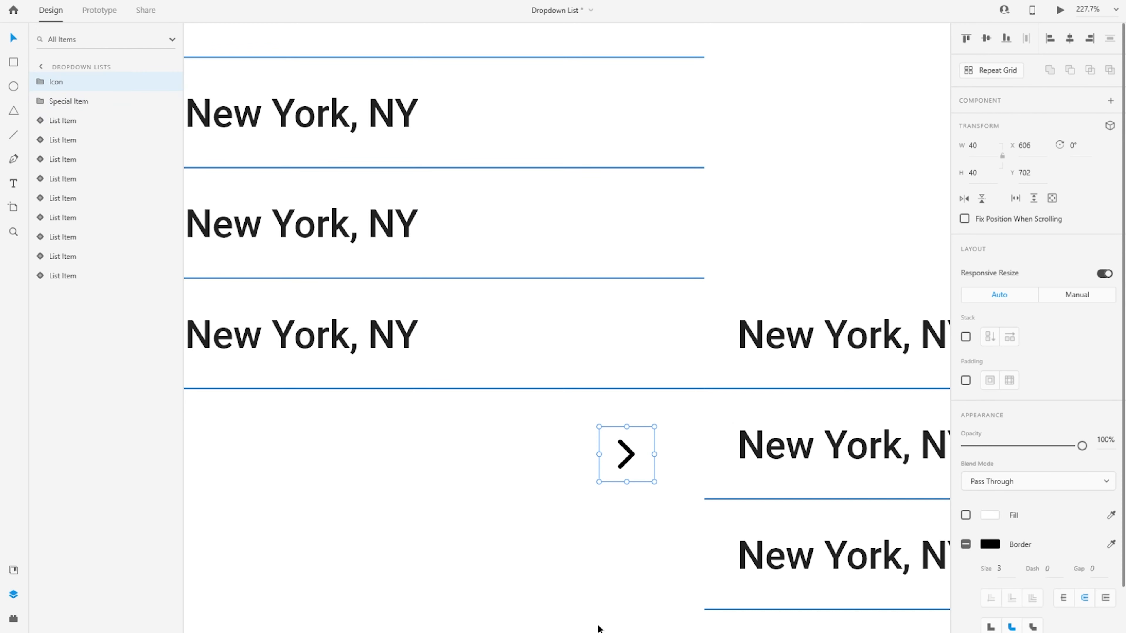
# Move the Icon group to the right end of the Special Item row at X 624, Y 615
pyautogui.moveTo(632, 454); pyautogui.dragTo(658, 334)
pyautogui.scroll(-2, 481, 452)
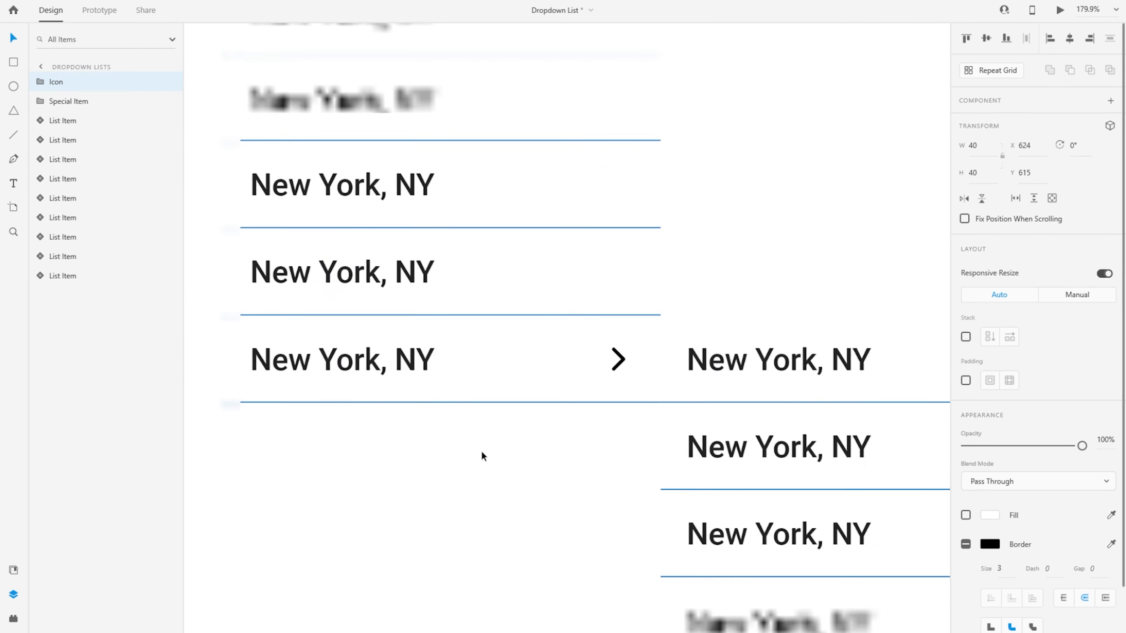
pyautogui.scroll(-5, 480, 451)
pyautogui.scroll(-1, 479, 451)
# Set the border colour of the chevron inside the Icon group to the saved blue swatch
pyautogui.click(42, 82)
pyautogui.click(67, 101)
pyautogui.click(983, 445)
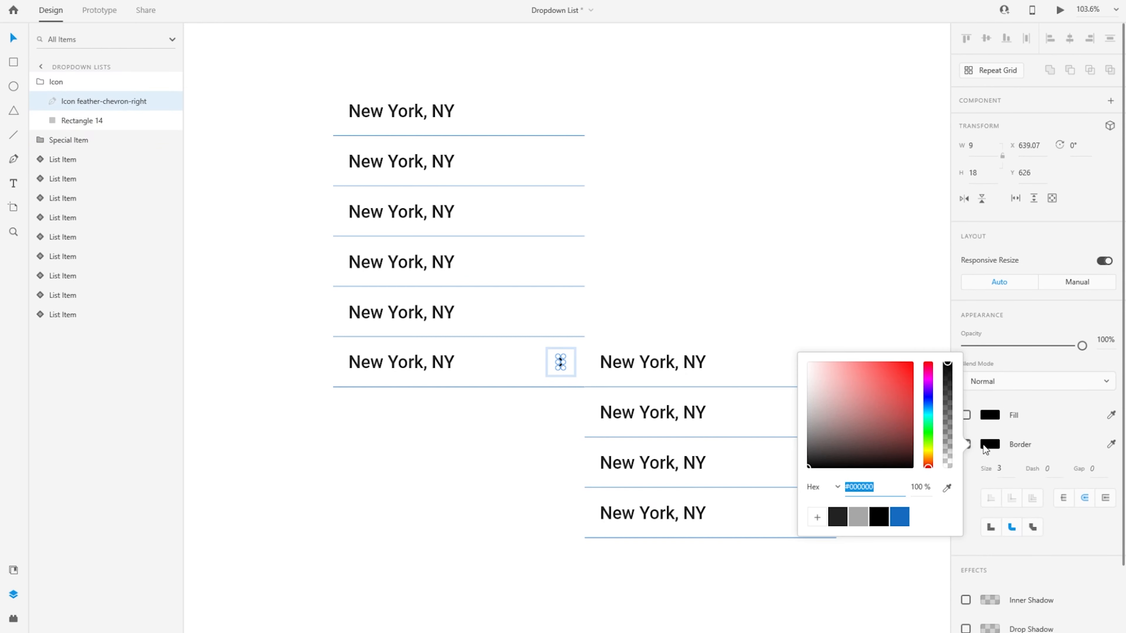
pyautogui.click(899, 520)
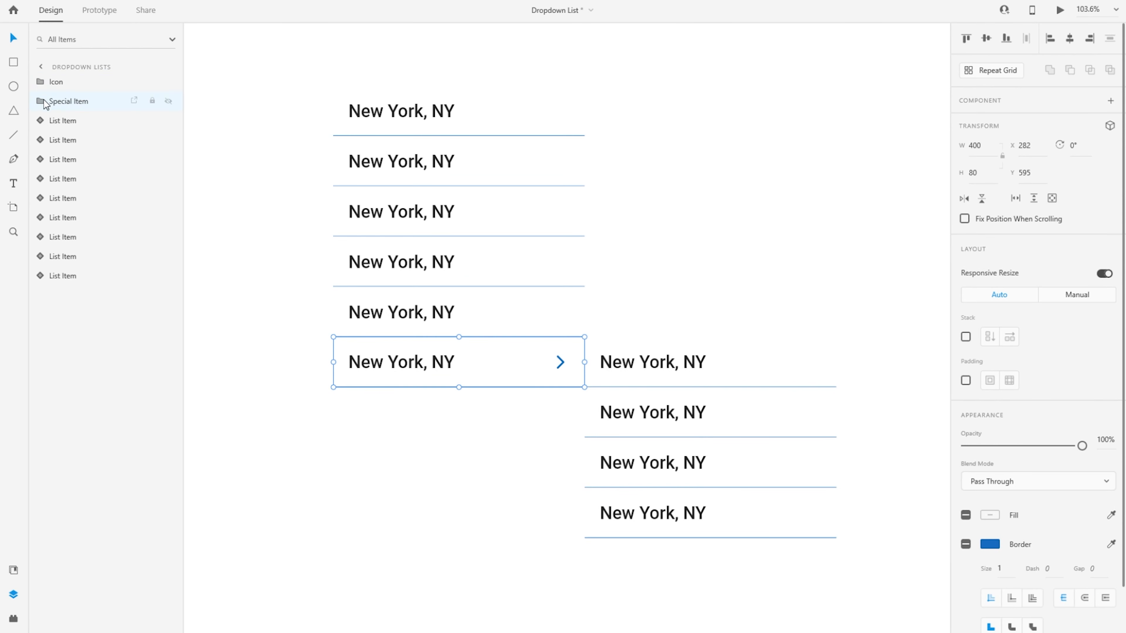
# Nest the Icon group inside the Special Item group, above its New York, NY text layer
pyautogui.click(42, 101)
pyautogui.moveTo(60, 82); pyautogui.dragTo(82, 114)
pyautogui.click(66, 83)
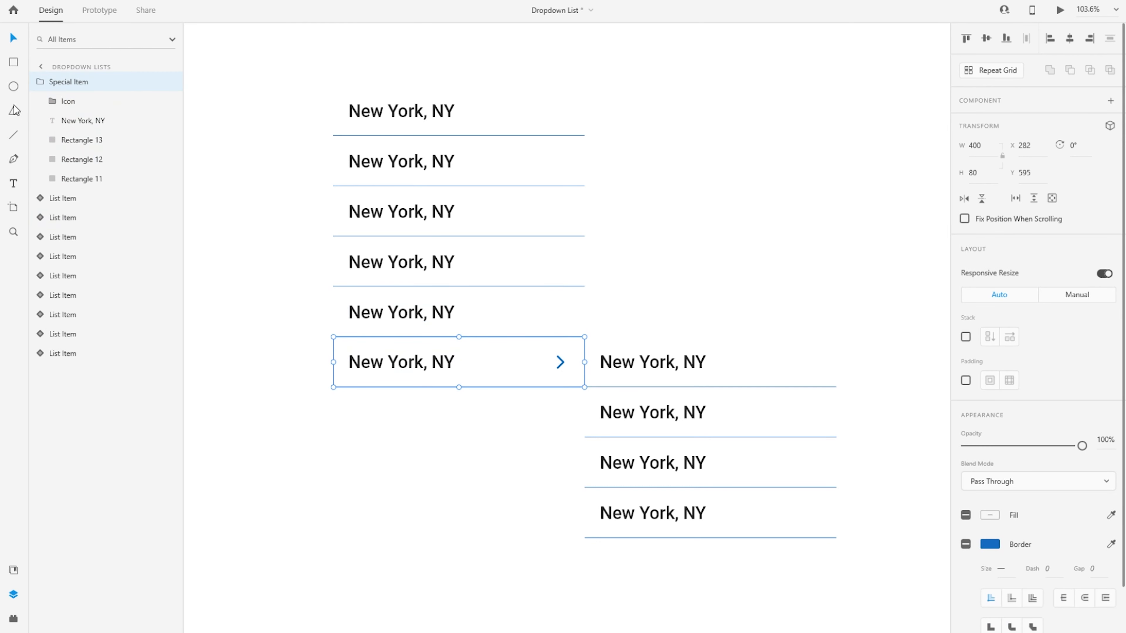
pyautogui.click(41, 82)
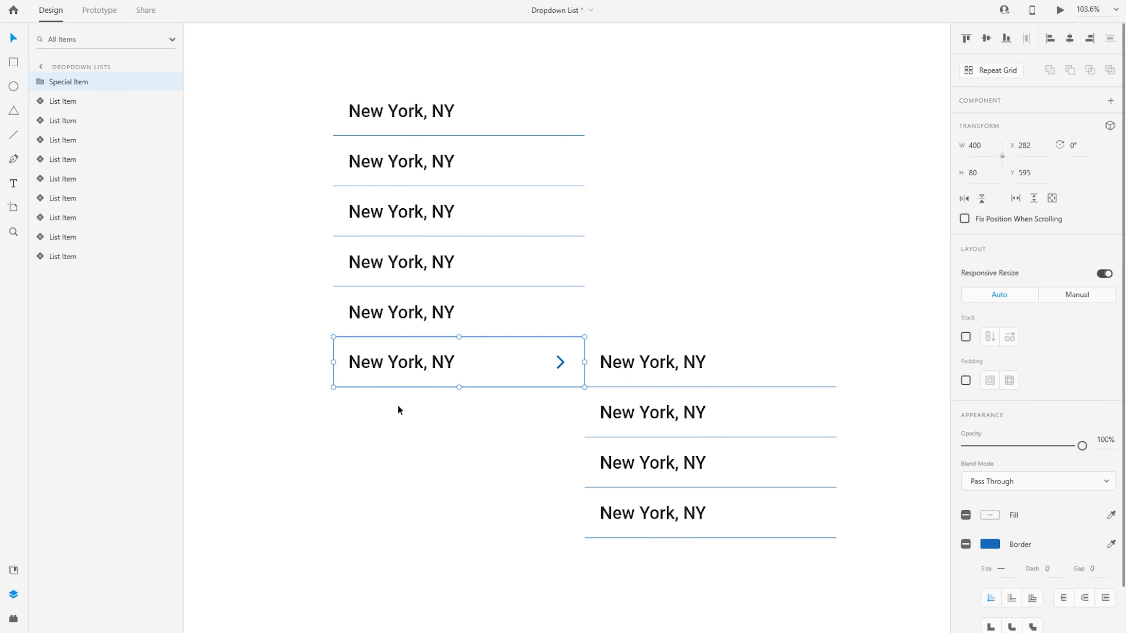
pyautogui.scroll(-3, 314, 398)
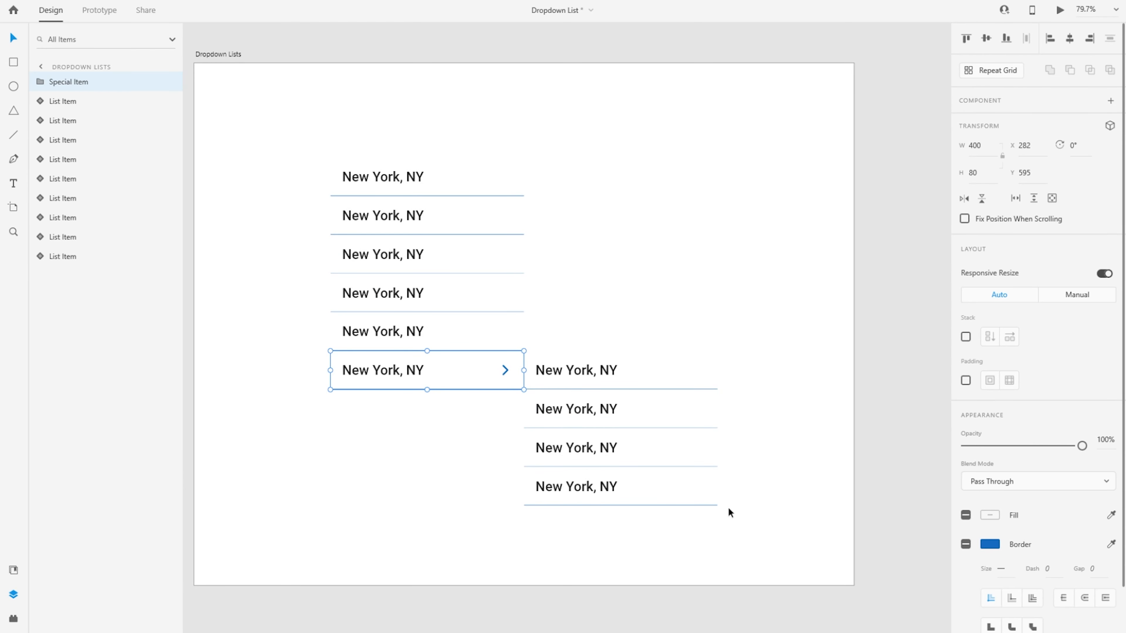
pyautogui.moveTo(740, 517); pyautogui.dragTo(270, 359)
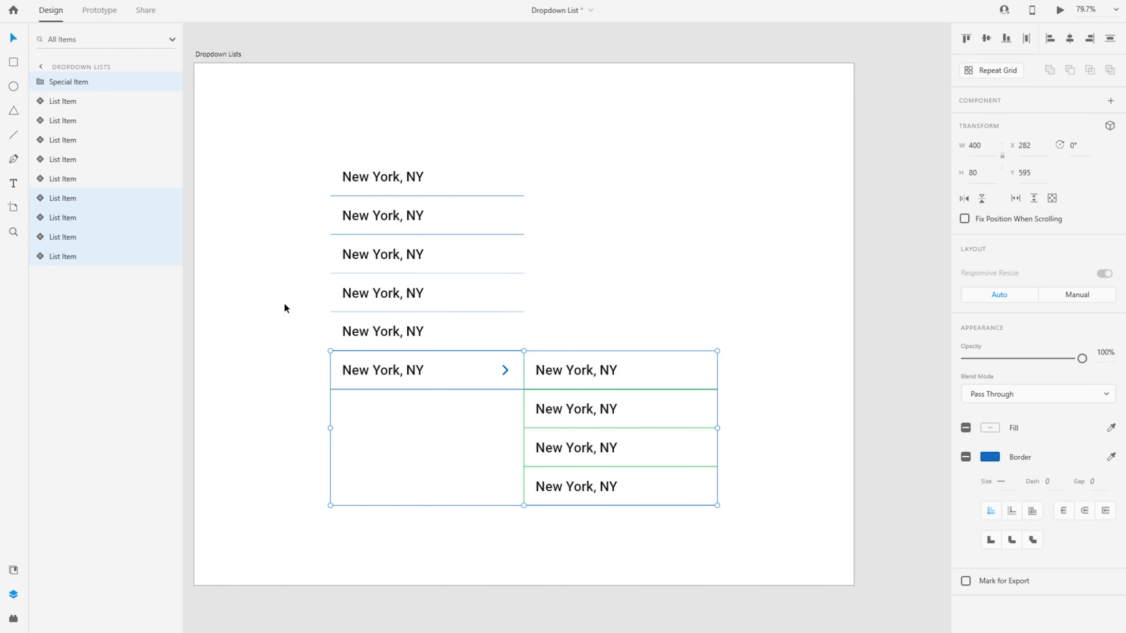
pyautogui.moveTo(274, 305); pyautogui.dragTo(323, 304)
pyautogui.hscroll(-3, 310, 317)
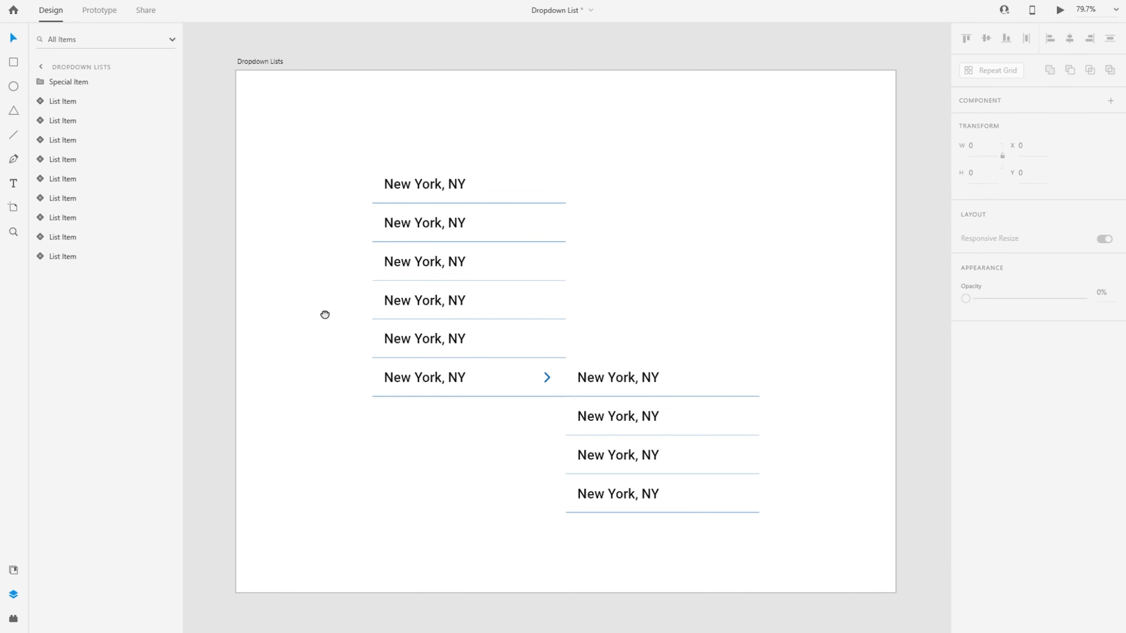
pyautogui.moveTo(797, 493); pyautogui.dragTo(704, 368)
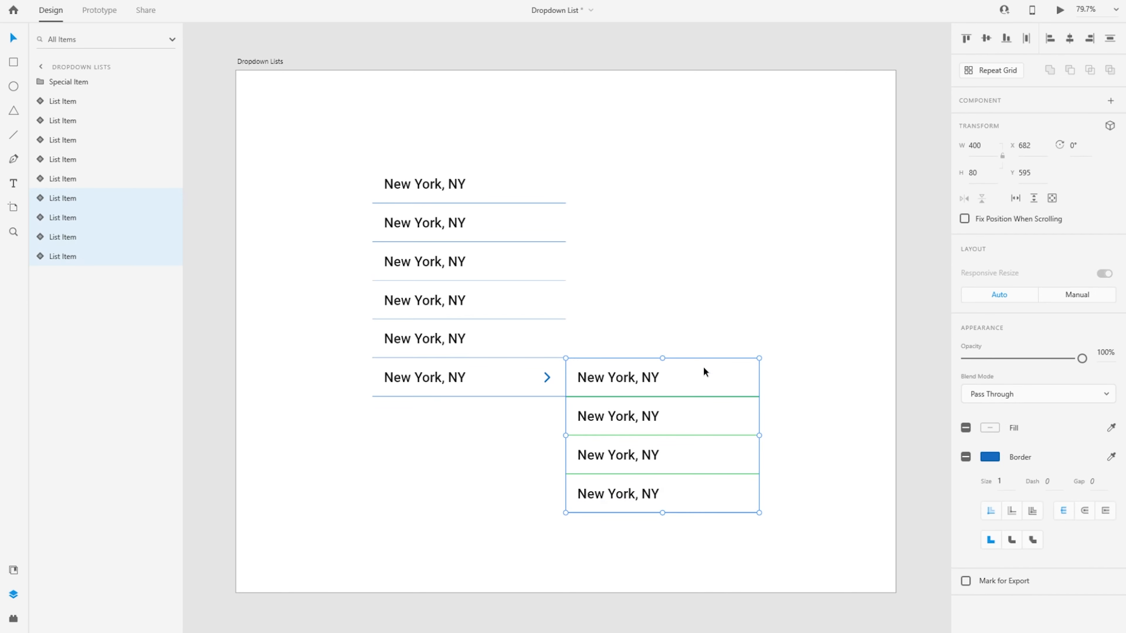
pyautogui.moveTo(331, 138); pyautogui.dragTo(530, 330)
pyautogui.click(799, 583)
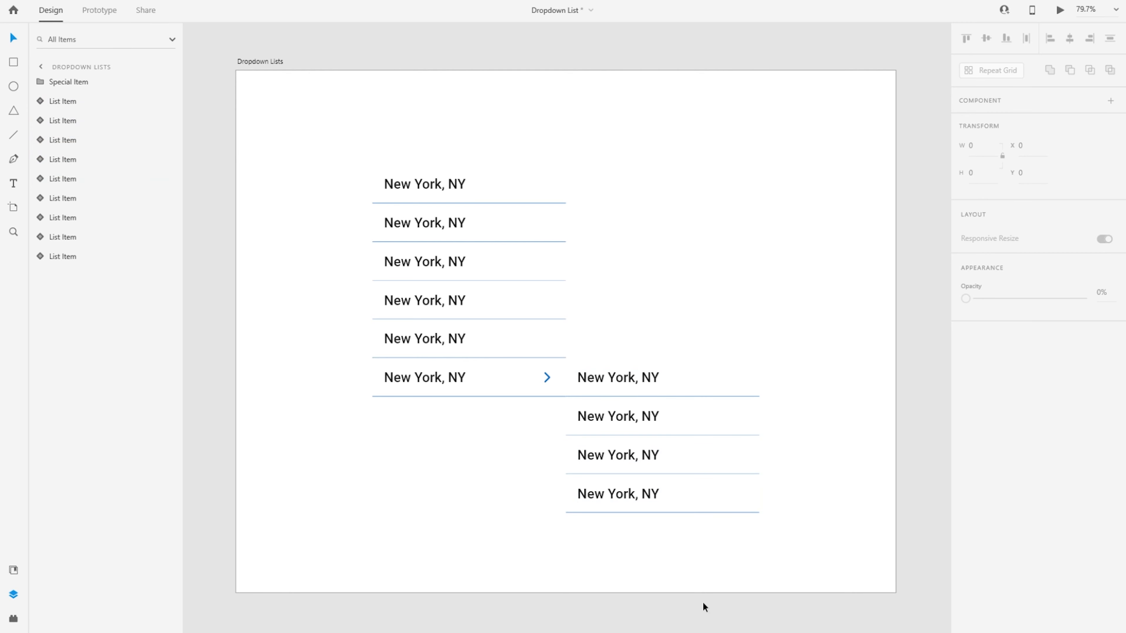
# Draw a 400 by 320 rectangle at X 682, Y 595 that covers the four submenu rows
pyautogui.press('r')
pyautogui.moveTo(599, 324)
pyautogui.mouseDown()
pyautogui.moveTo(807, 472)
pyautogui.moveTo(753, 477)
pyautogui.mouseUp()
pyautogui.press('v')
pyautogui.moveTo(688, 403)
pyautogui.mouseDown()
pyautogui.moveTo(657, 436)
pyautogui.moveTo(697, 437)
pyautogui.mouseUp()
pyautogui.moveTo(605, 513)
pyautogui.mouseDown()
pyautogui.moveTo(592, 496)
pyautogui.moveTo(588, 511)
pyautogui.mouseUp()
pyautogui.moveTo(588, 434); pyautogui.dragTo(565, 435)
pyautogui.moveTo(1082, 358); pyautogui.dragTo(876, 357)
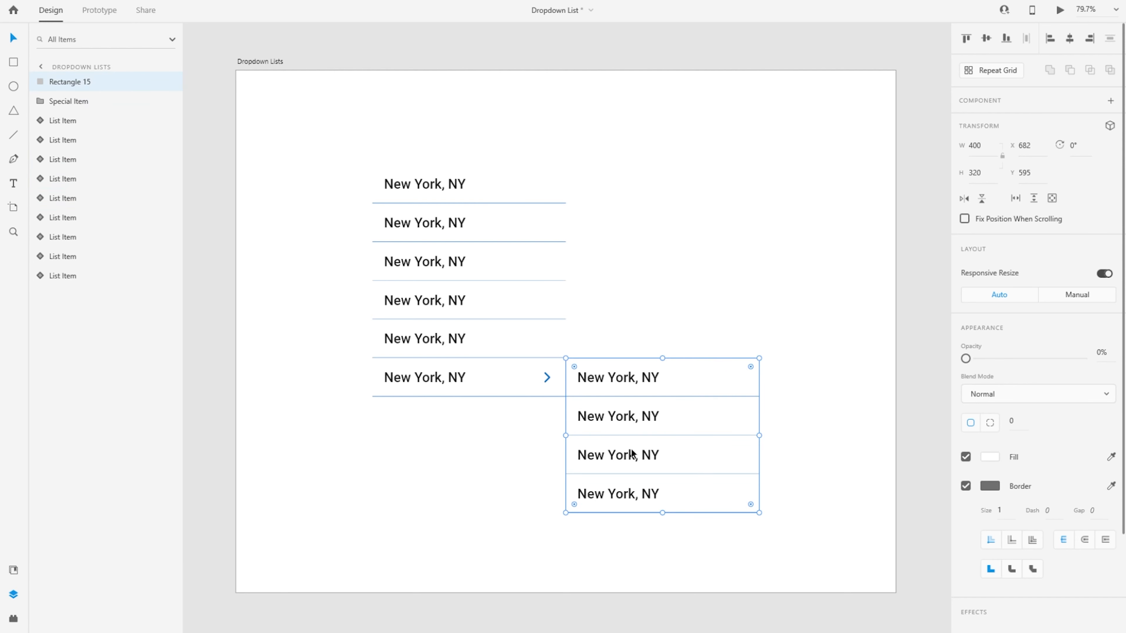
pyautogui.moveTo(1082, 358); pyautogui.dragTo(1096, 361)
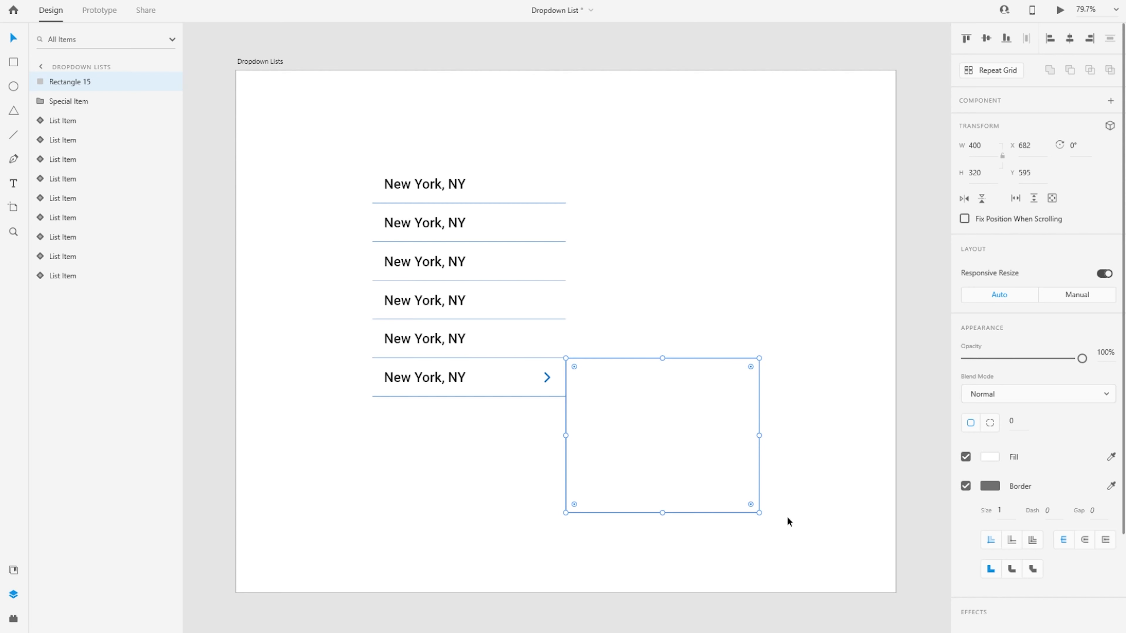
pyautogui.click(816, 475)
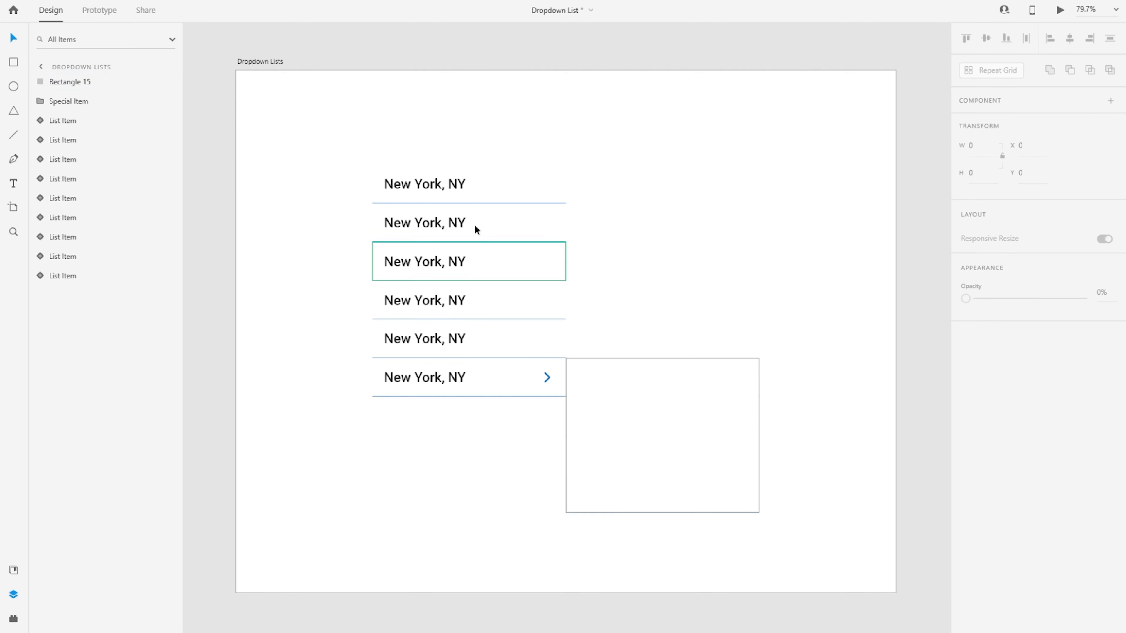
pyautogui.click(474, 188)
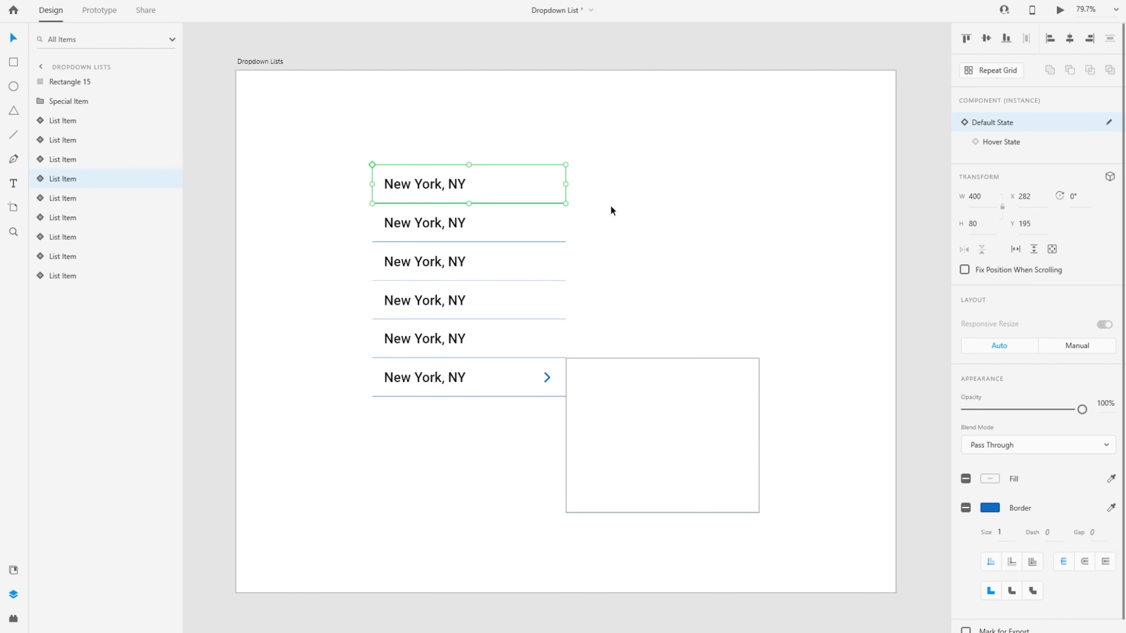
pyautogui.click(657, 208)
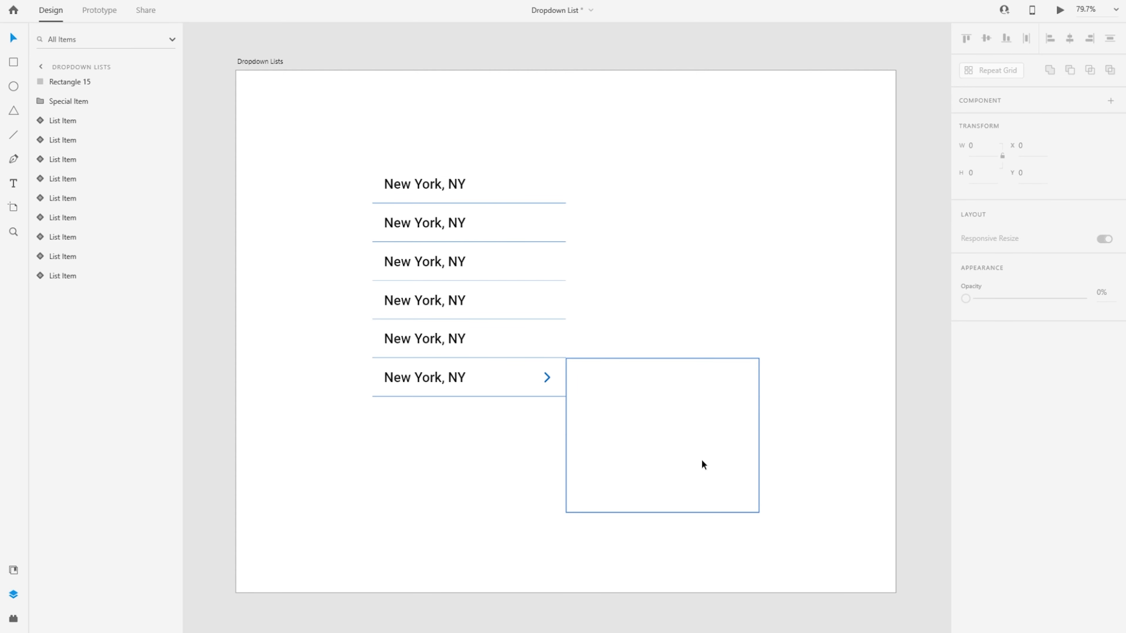
pyautogui.click(659, 428)
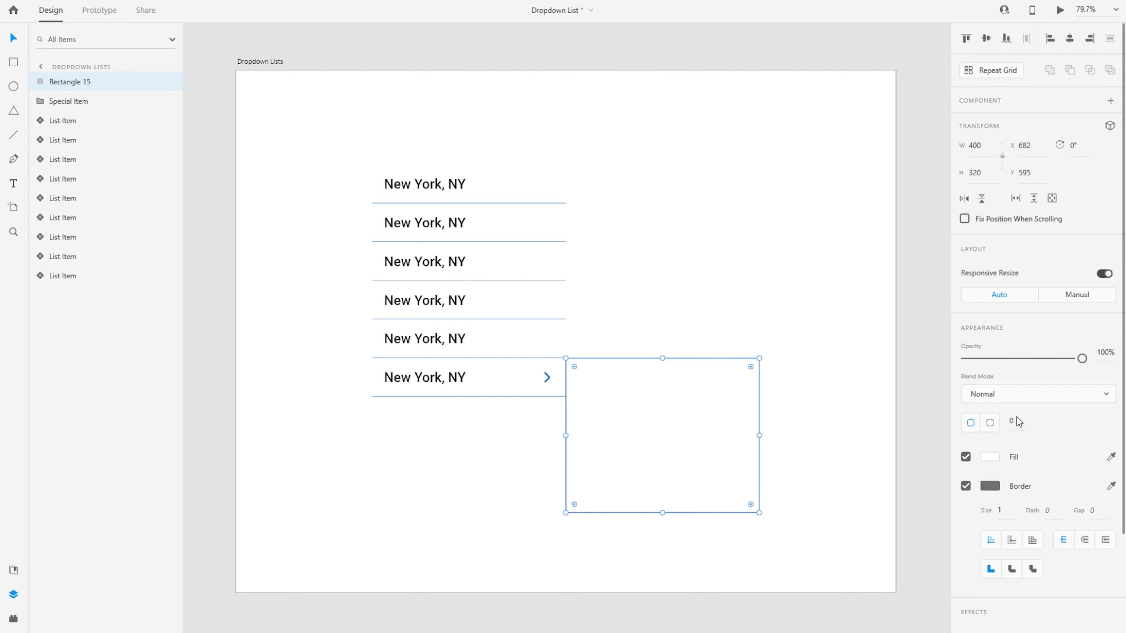
pyautogui.click(446, 184)
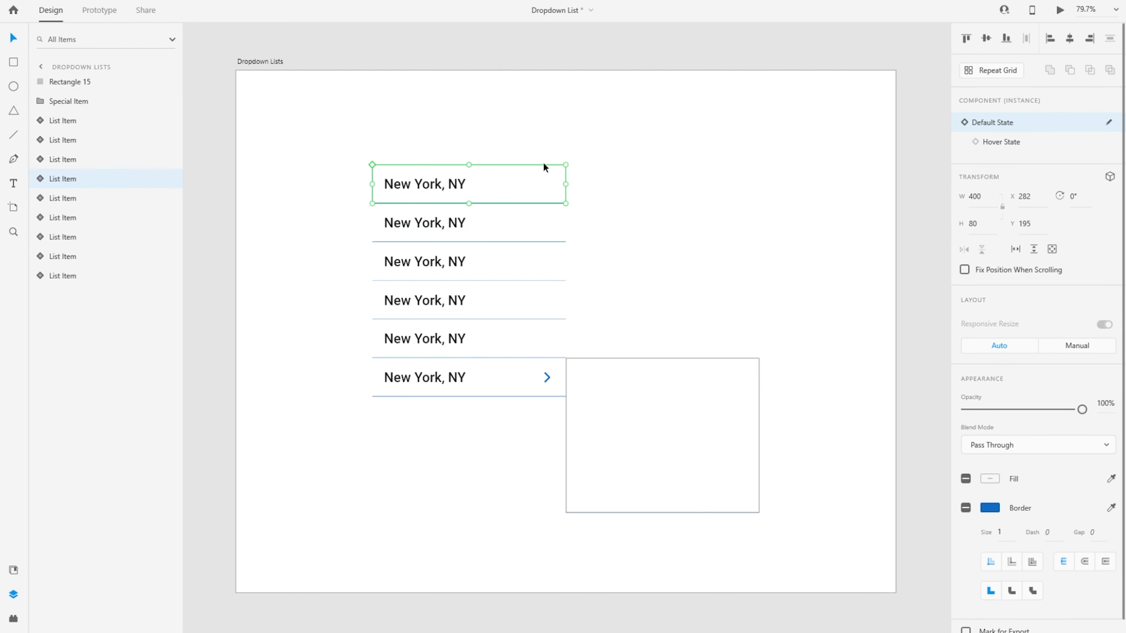
# Round all corners of the rectangle over the submenu with a radius of 8
pyautogui.click(655, 432)
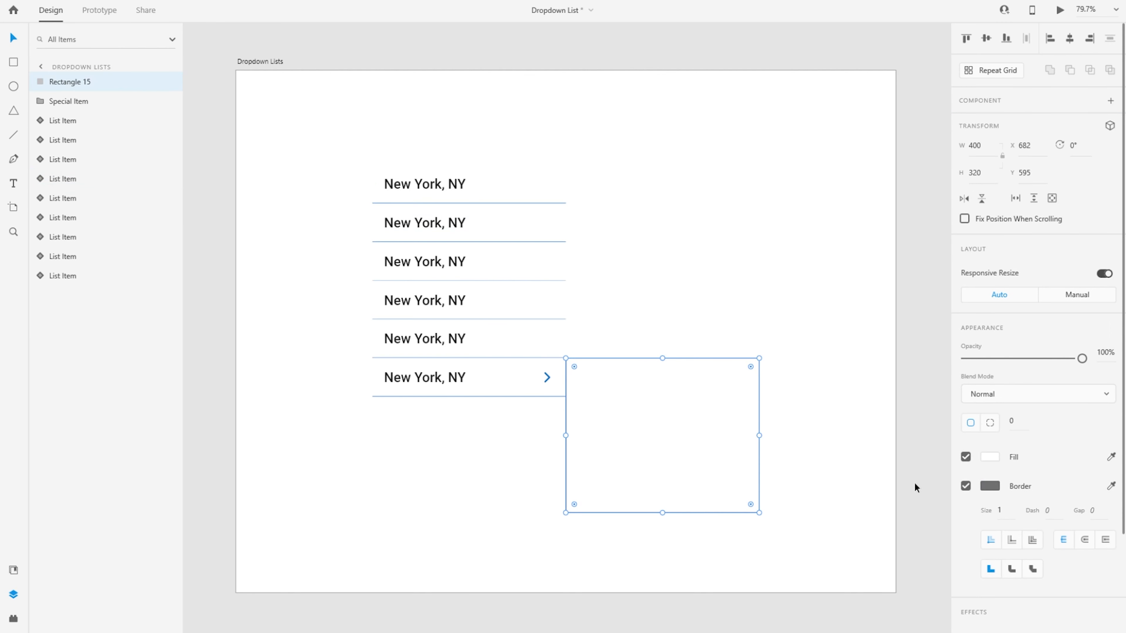
pyautogui.click(1014, 423)
pyautogui.write('8')
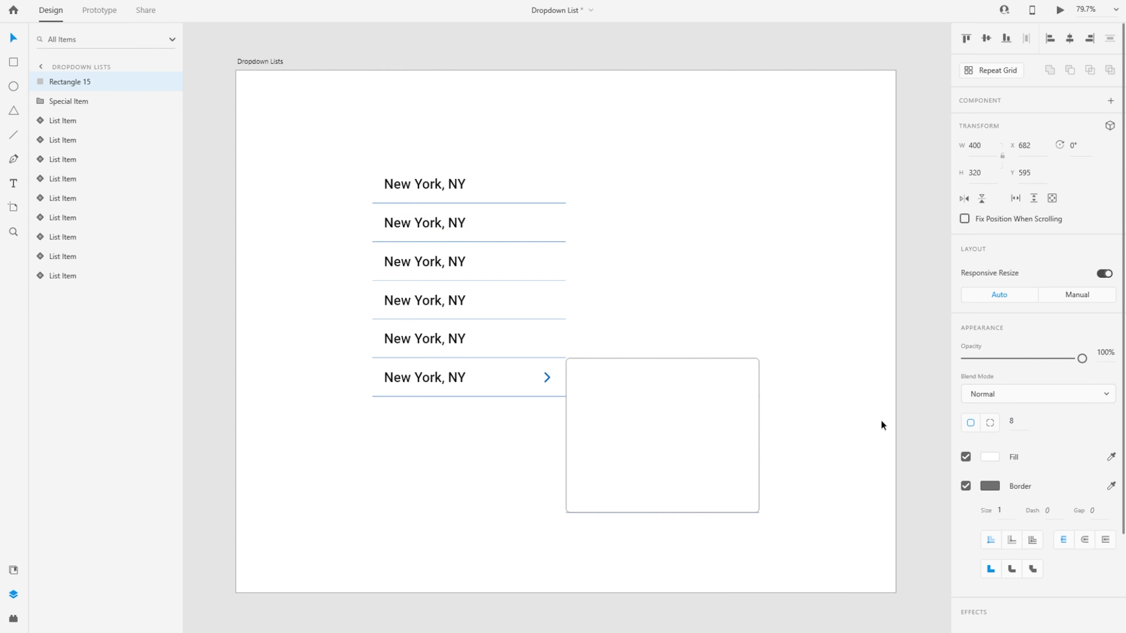
pyautogui.scroll(5, 756, 369)
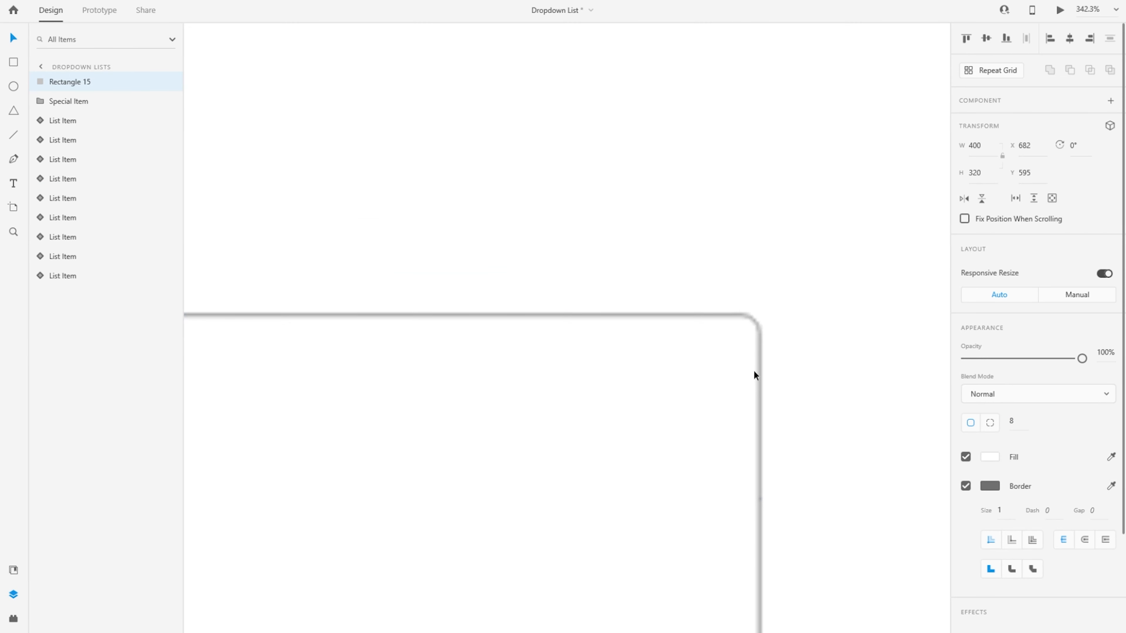
pyautogui.scroll(-5, 820, 345)
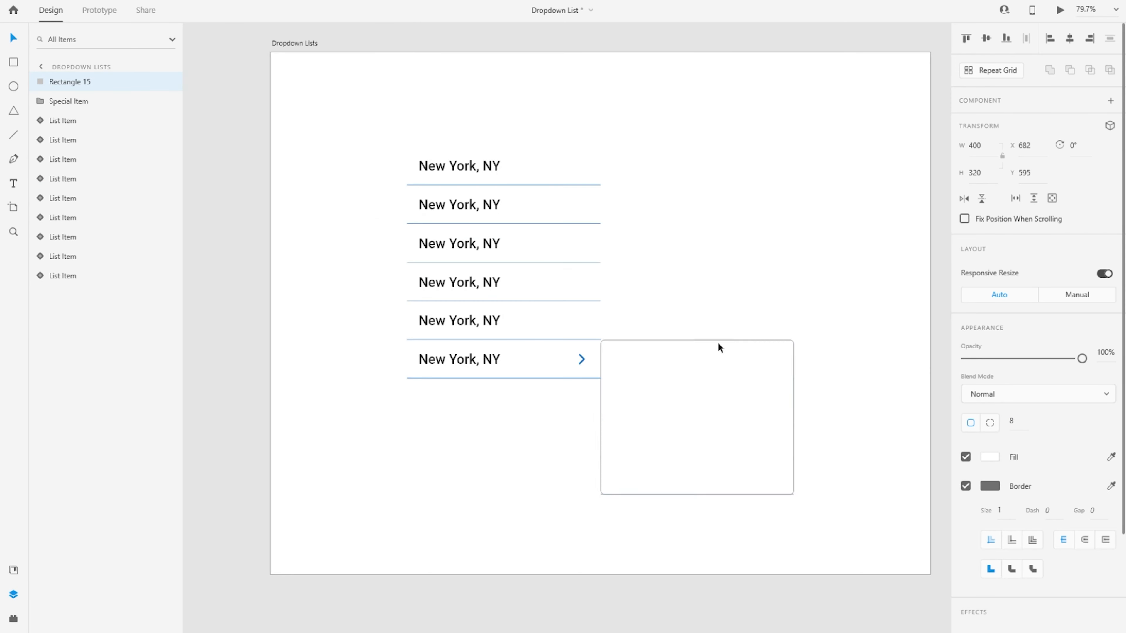
pyautogui.click(848, 494)
# Turn off the border of the rounded rectangle and fill it with red #FF0000
pyautogui.click(700, 457)
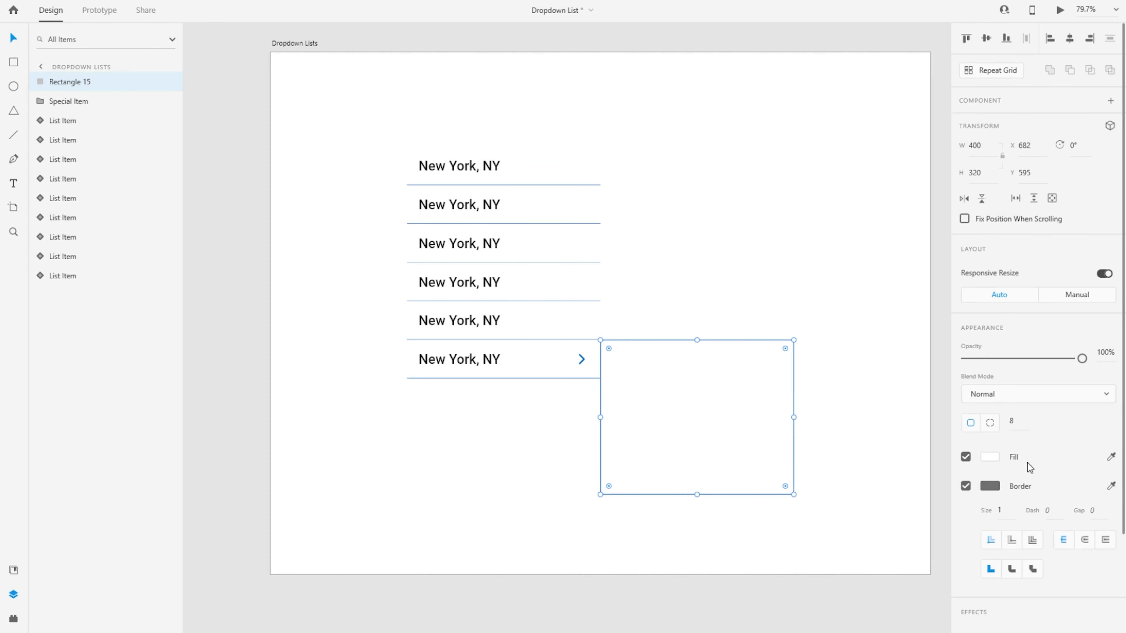
pyautogui.click(965, 486)
pyautogui.click(993, 459)
pyautogui.moveTo(898, 443); pyautogui.dragTo(940, 341)
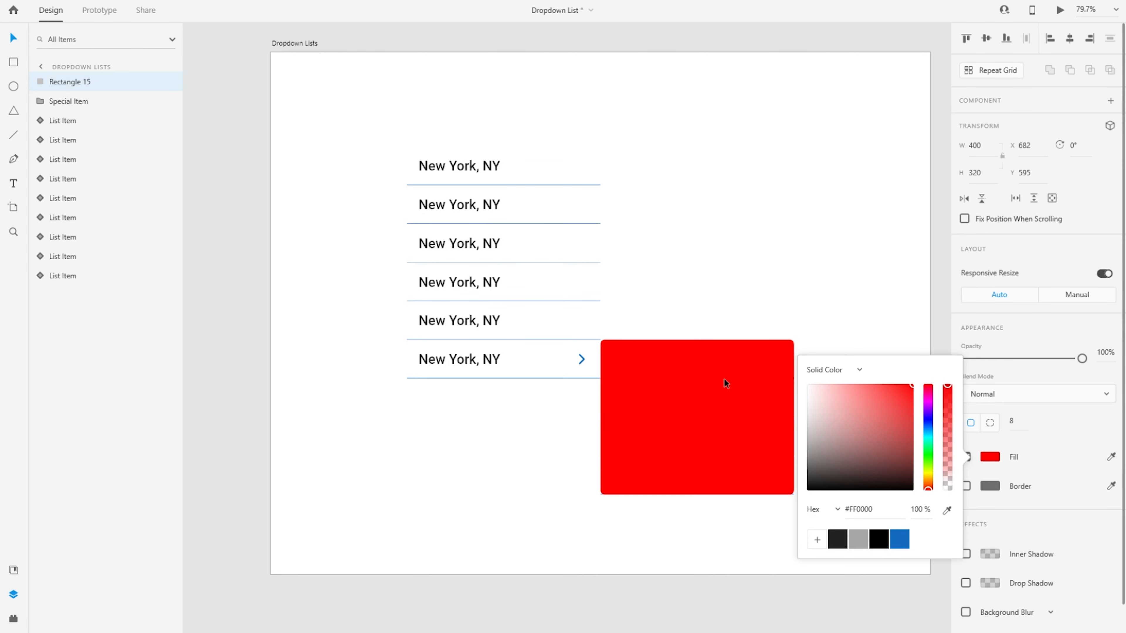
pyautogui.click(456, 473)
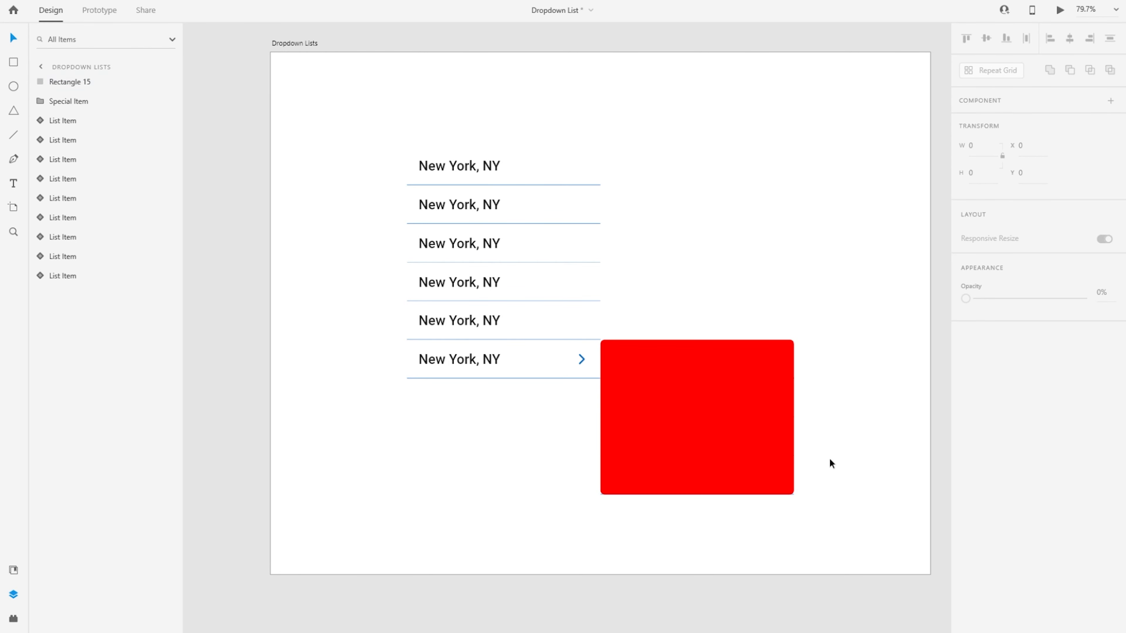
pyautogui.moveTo(781, 202); pyautogui.dragTo(750, 208)
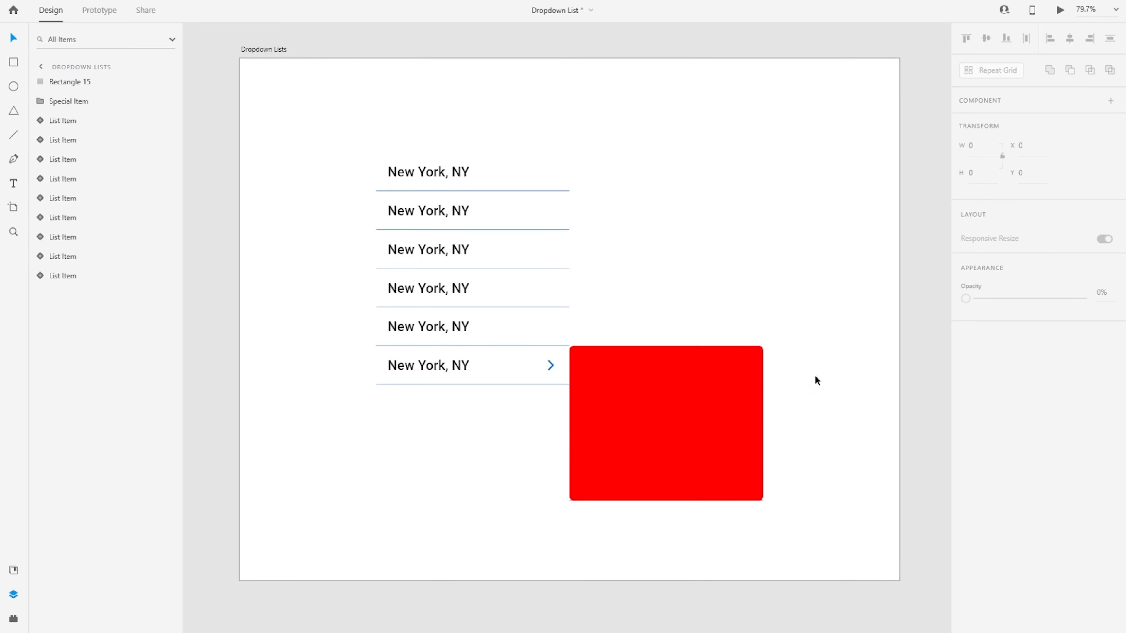
# Duplicate the red rectangle in place and rename the lower of the two layers Mask
pyautogui.click(685, 403)
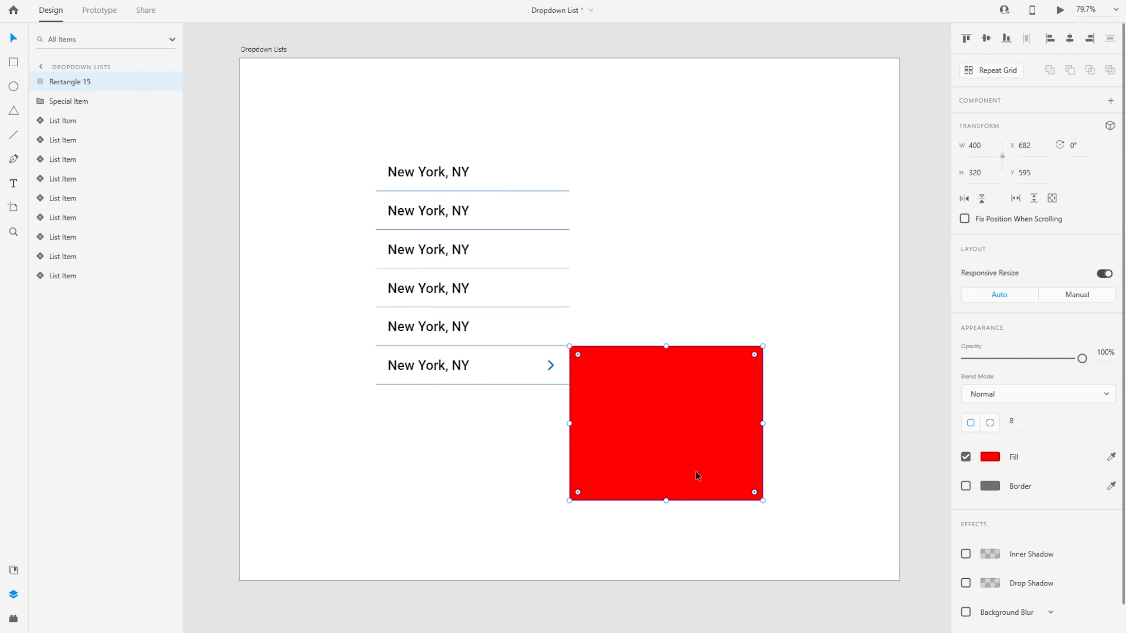
pyautogui.hotkey('ctrl', 'd')
pyautogui.doubleClick(89, 103)
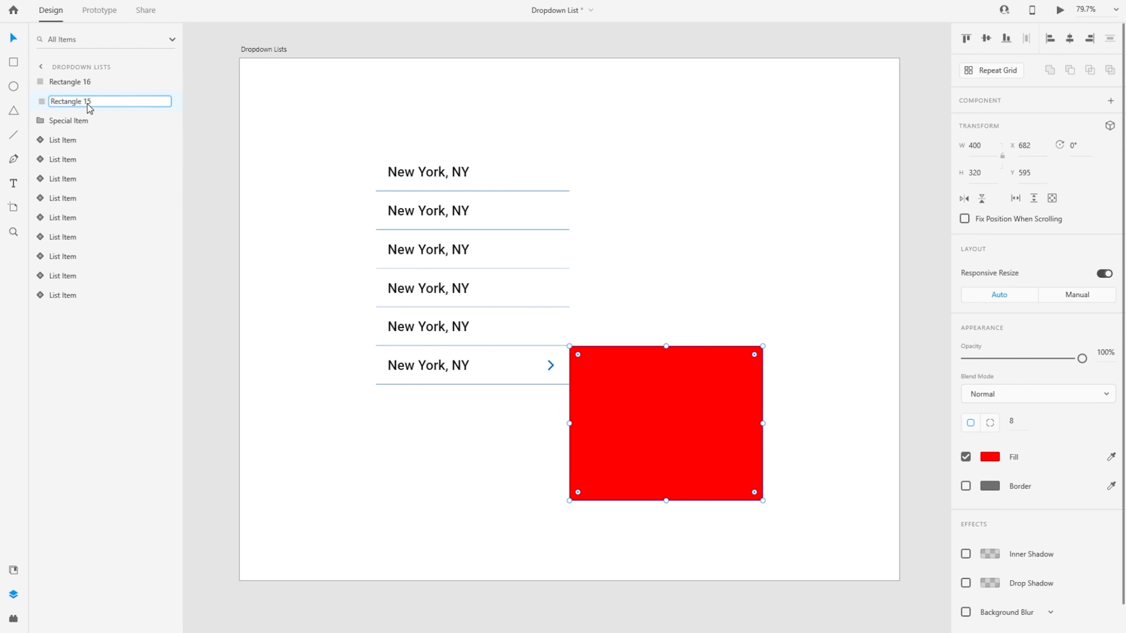
pyautogui.write('Mask')
pyautogui.press('Return')
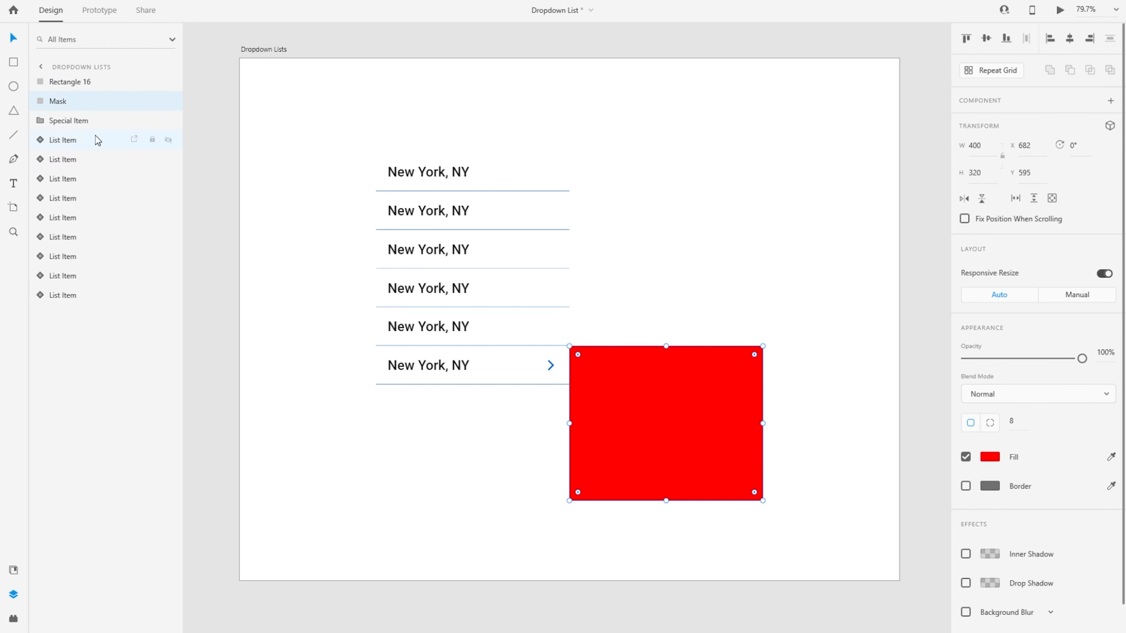
# Rename the upper red rectangle layer Border
pyautogui.doubleClick(78, 81)
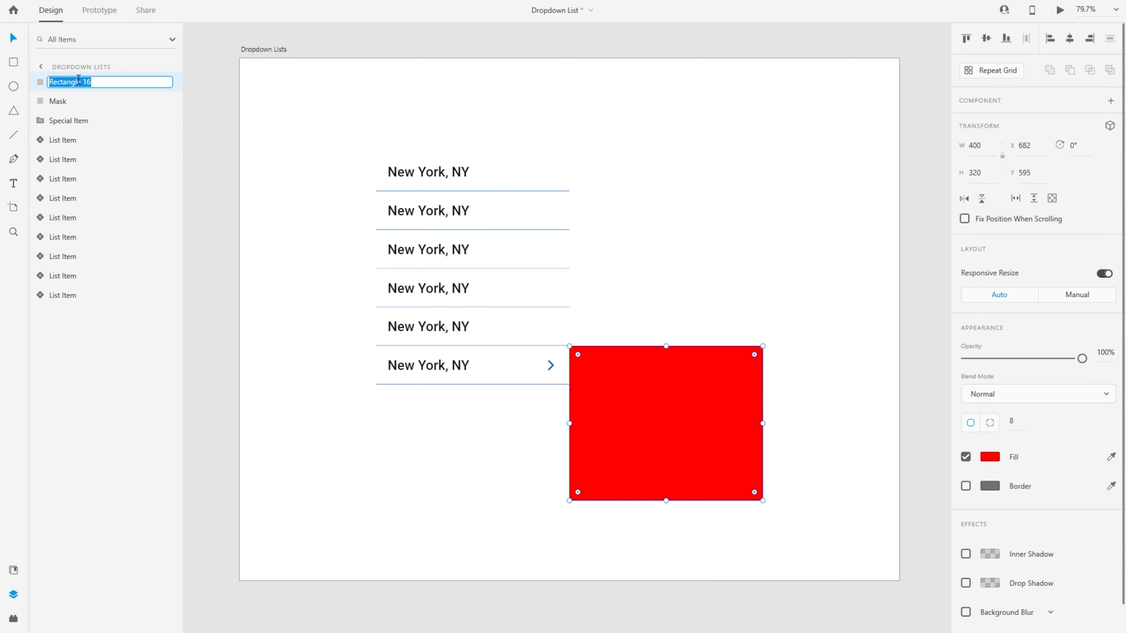
pyautogui.write('Border')
pyautogui.press('Return')
pyautogui.click(76, 119)
# Hide the Border rectangle and check the four submenu rows beneath the Mask rectangle, undoing its temporary shift
pyautogui.click(709, 422)
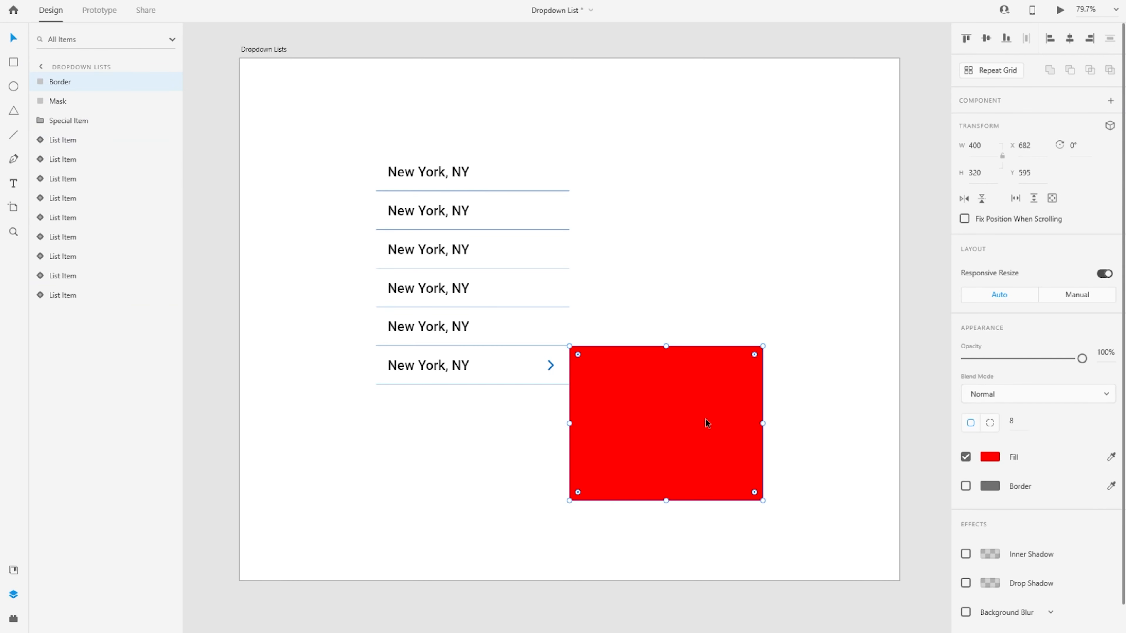
pyautogui.moveTo(799, 523); pyautogui.dragTo(599, 313)
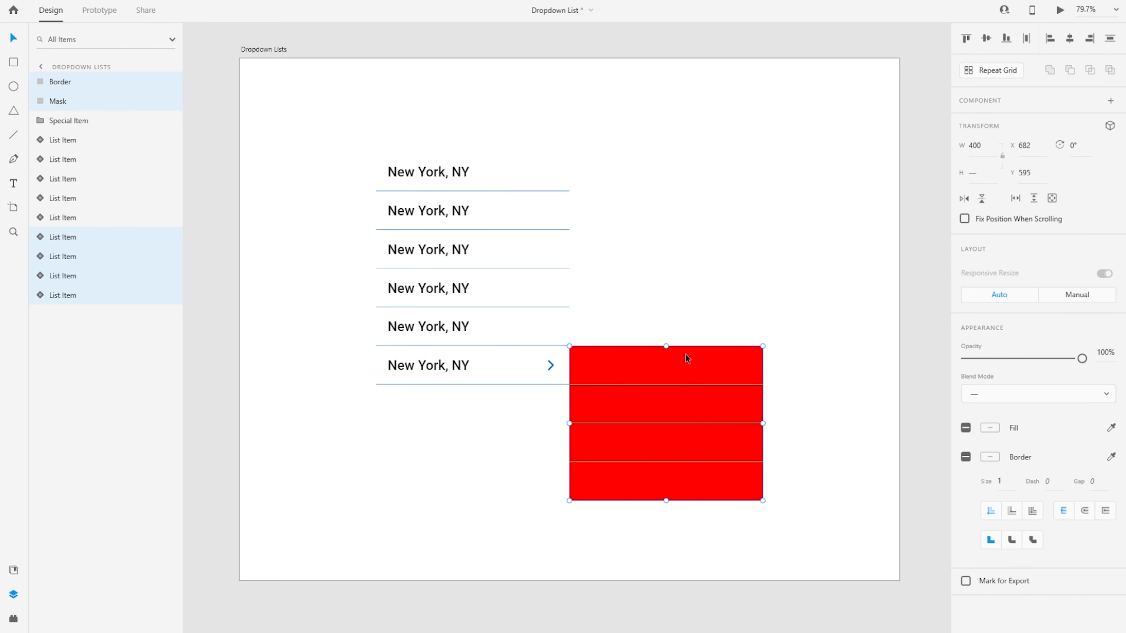
pyautogui.moveTo(646, 370); pyautogui.dragTo(725, 427)
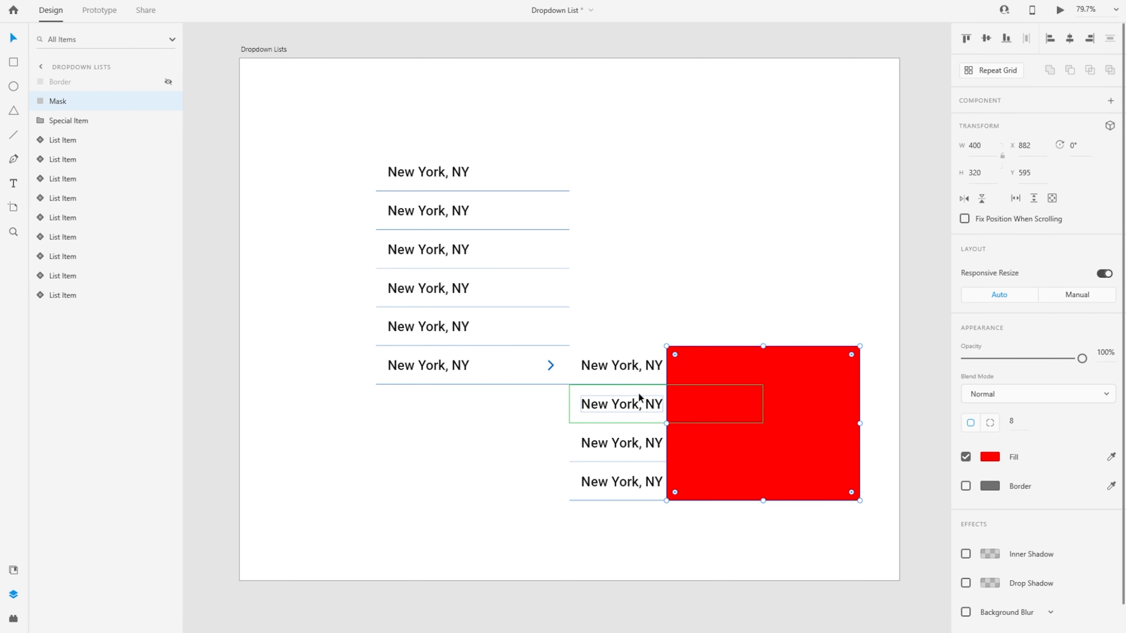
pyautogui.click(618, 372)
pyautogui.click(620, 404)
pyautogui.click(621, 440)
pyautogui.click(616, 472)
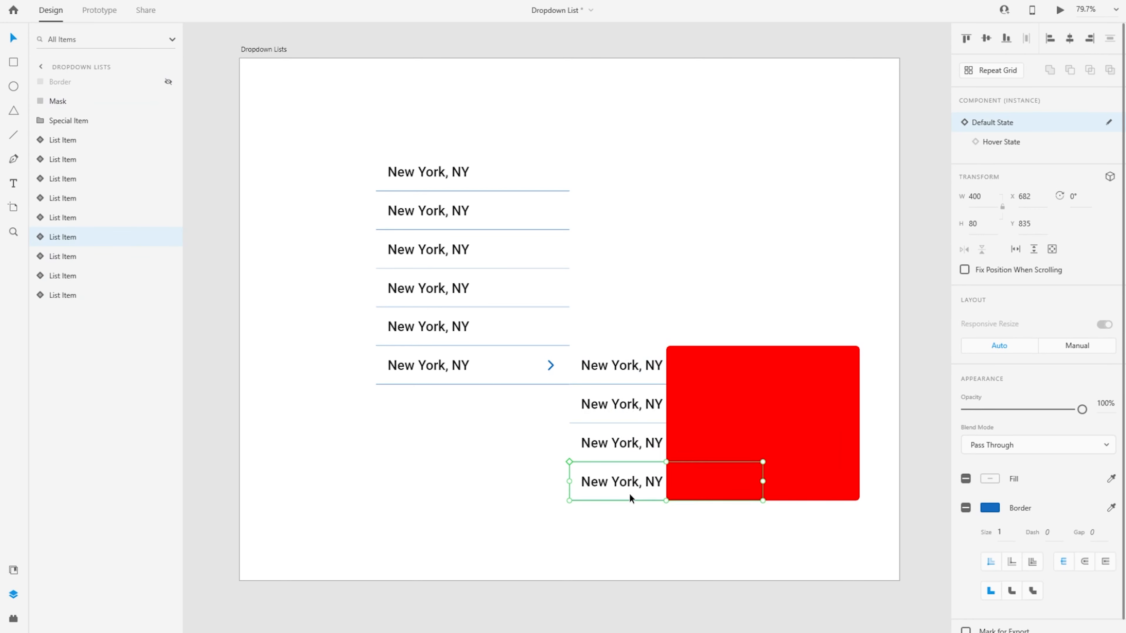
pyautogui.hotkey('ctrl', 'z')
# Mask the four submenu List Items with the red Mask rectangle
pyautogui.click(783, 491)
pyautogui.moveTo(686, 357); pyautogui.dragTo(678, 401)
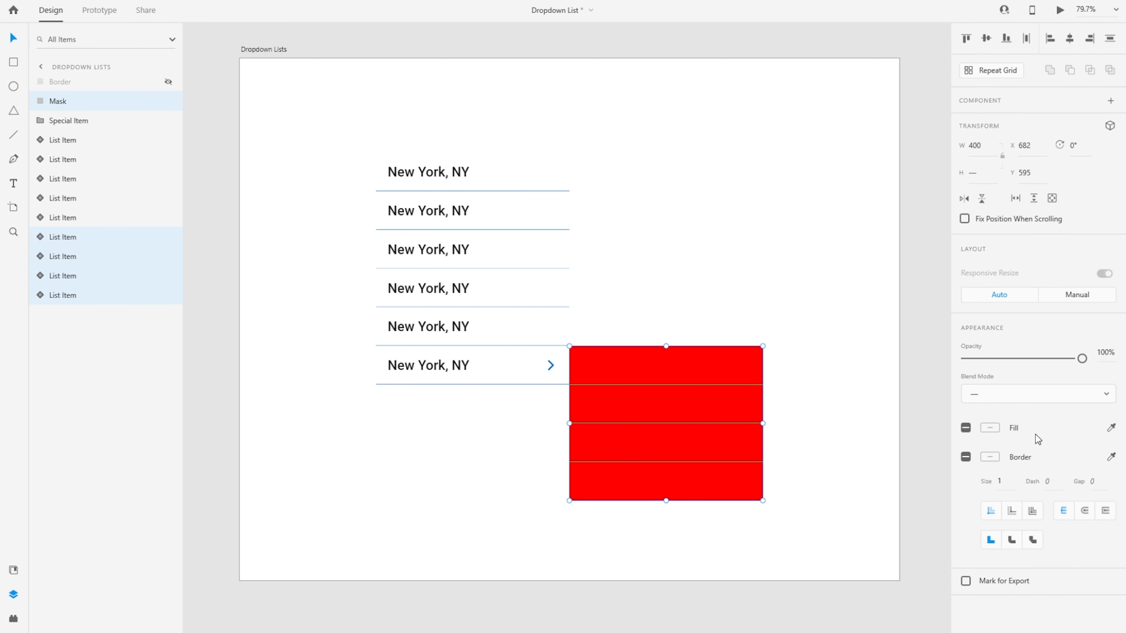
pyautogui.rightClick(82, 292)
pyautogui.click(116, 162)
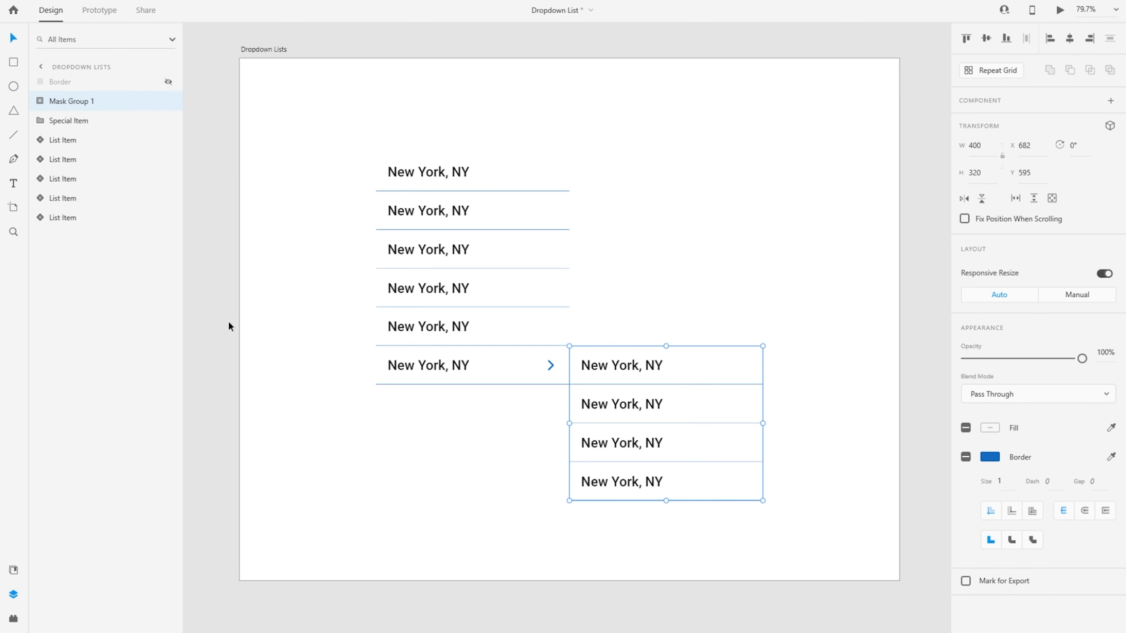
# Rename the new mask group Sub-Menu Mask
pyautogui.doubleClick(73, 105)
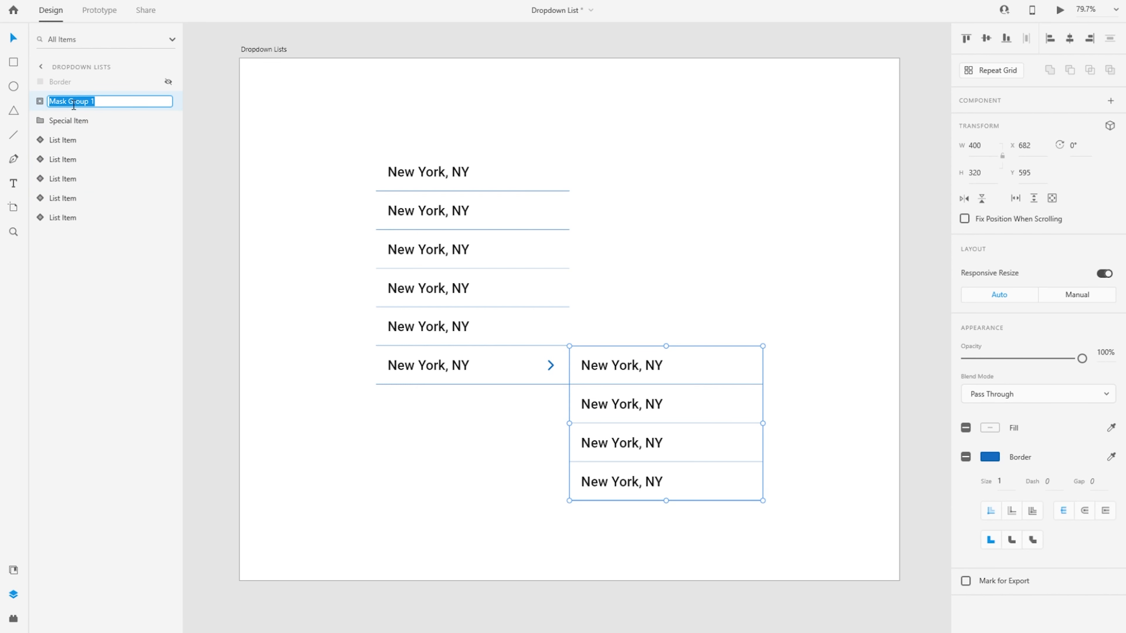
pyautogui.write('Sub-Menu Mask')
pyautogui.press('Return')
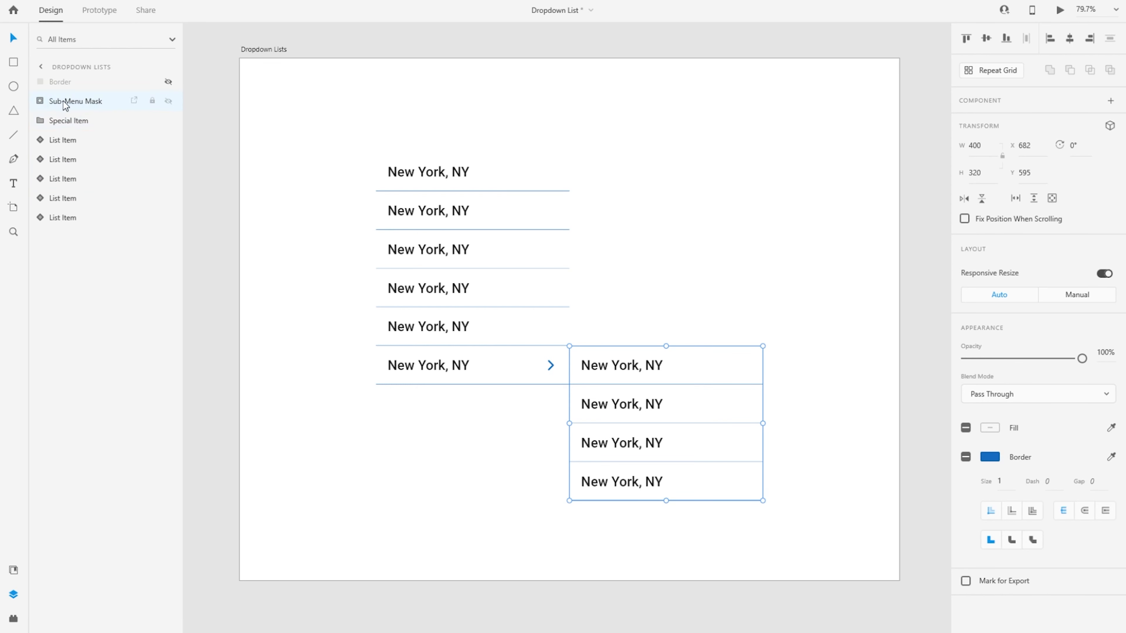
# Unhide the Border rectangle and place it over the submenu at X 682, Y 595 with its fill turned off
pyautogui.click(86, 85)
pyautogui.click(169, 83)
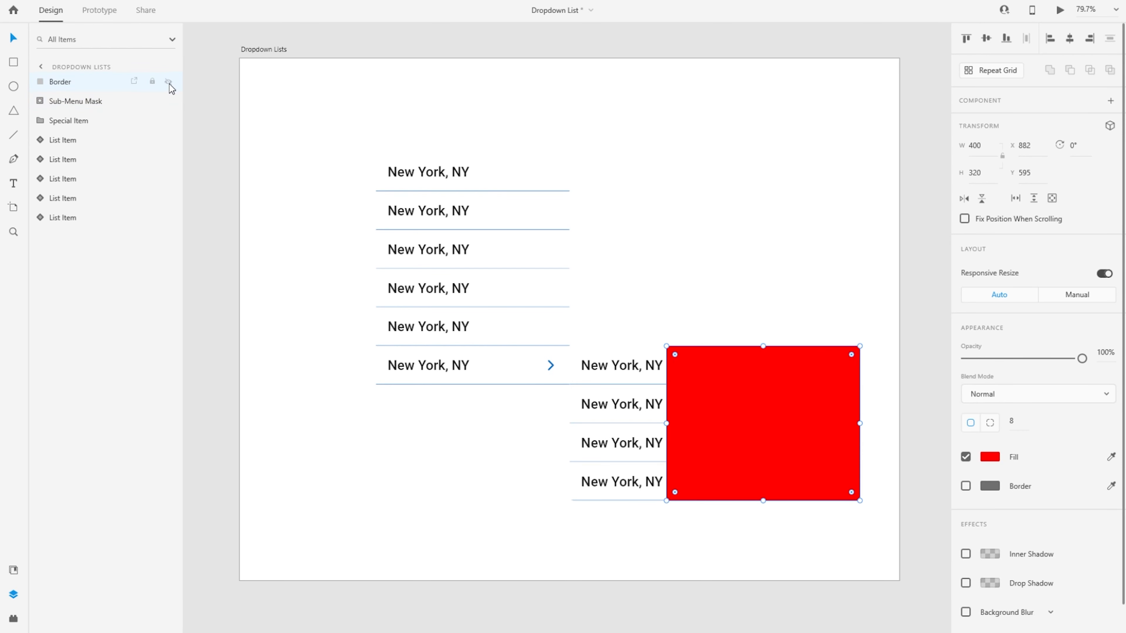
pyautogui.moveTo(772, 436); pyautogui.dragTo(681, 427)
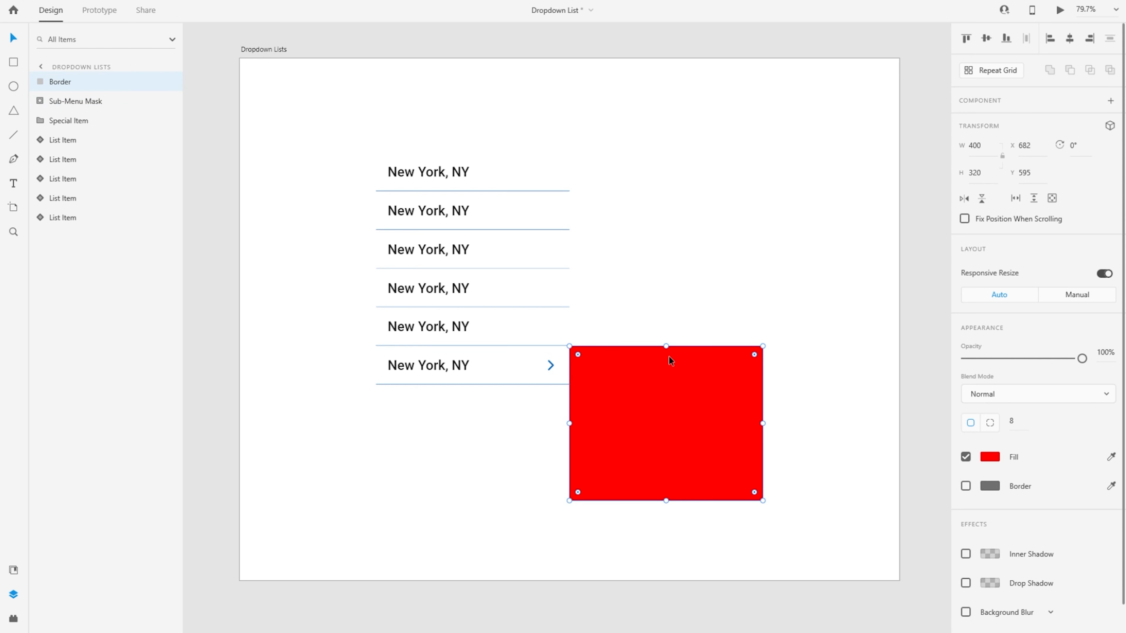
pyautogui.click(965, 457)
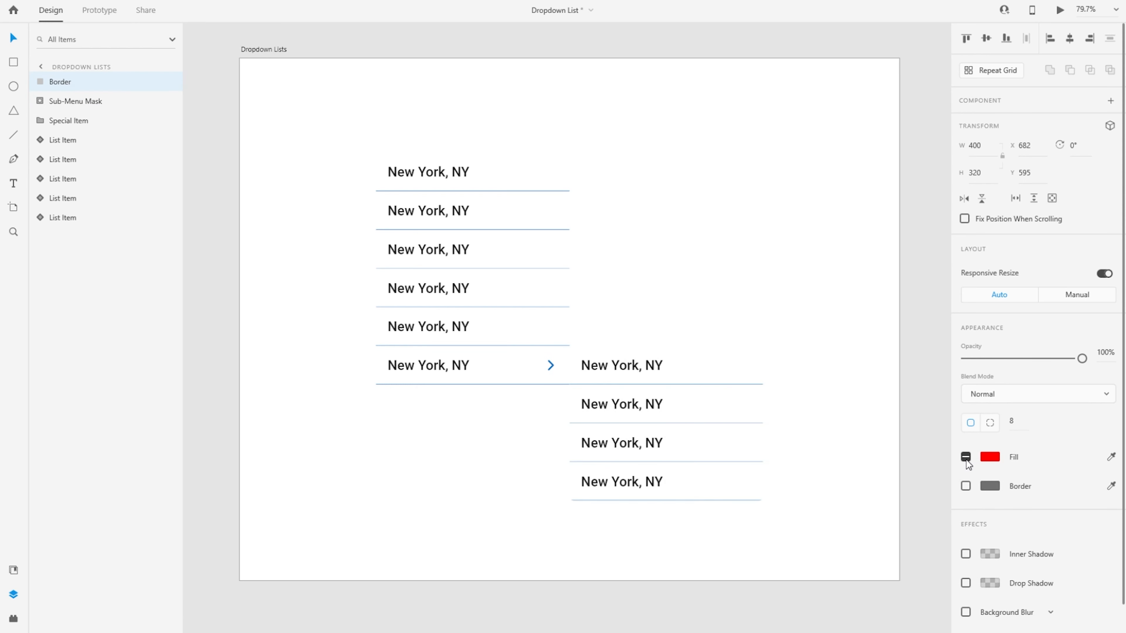
# Turn on the Border rectangle's outline around the submenu and color it with the saved blue swatch
pyautogui.click(965, 485)
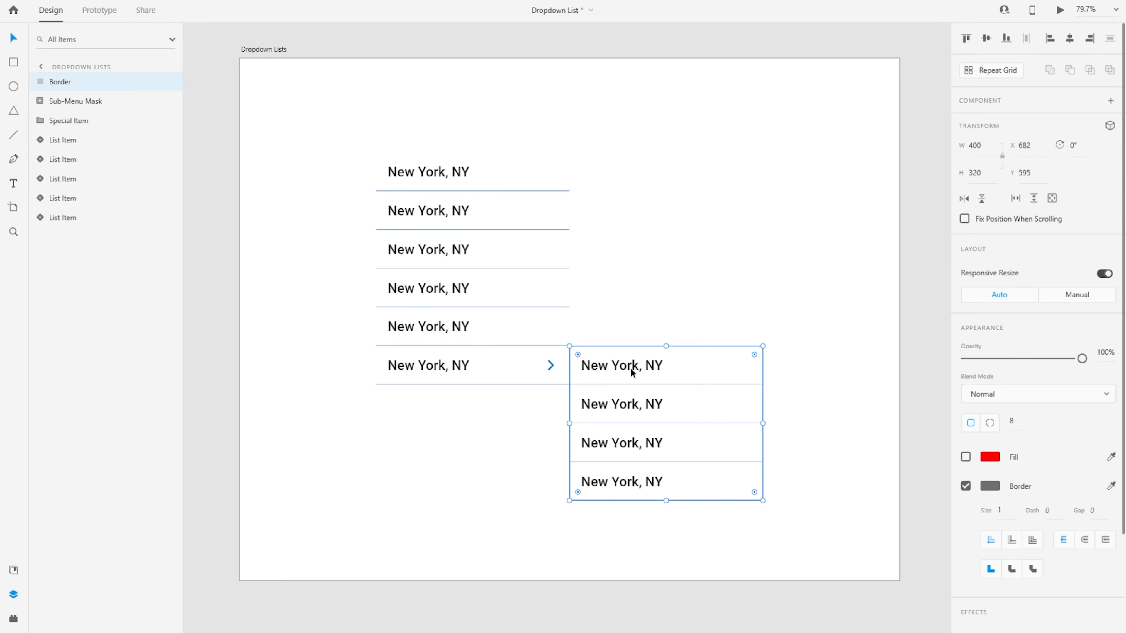
pyautogui.click(625, 321)
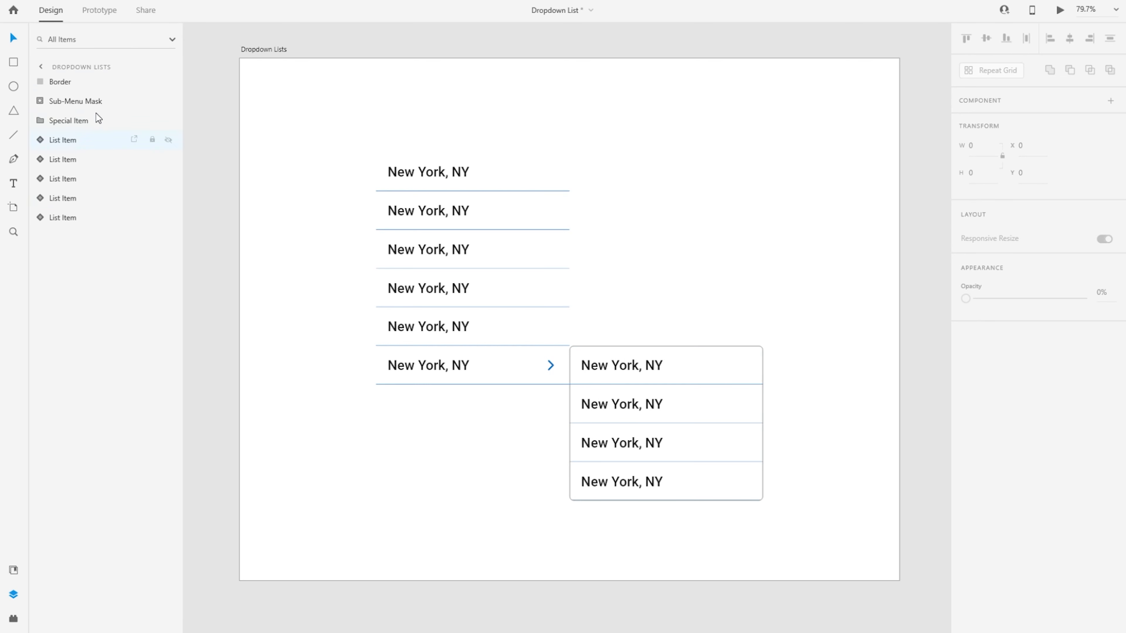
pyautogui.click(92, 82)
pyautogui.click(989, 486)
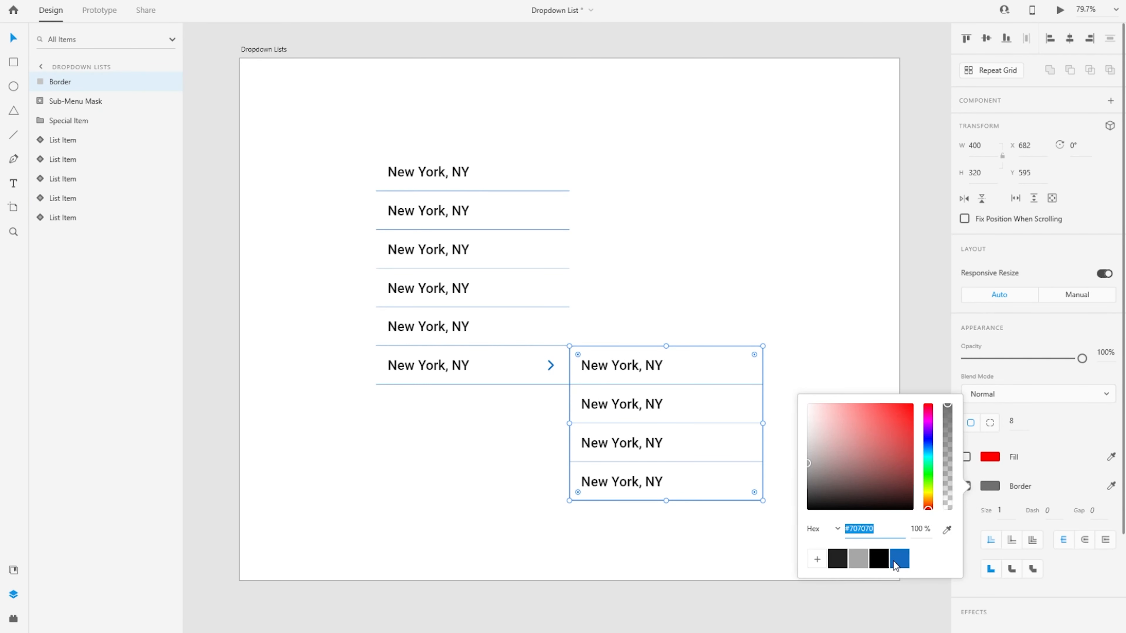
pyautogui.click(898, 558)
pyautogui.click(475, 453)
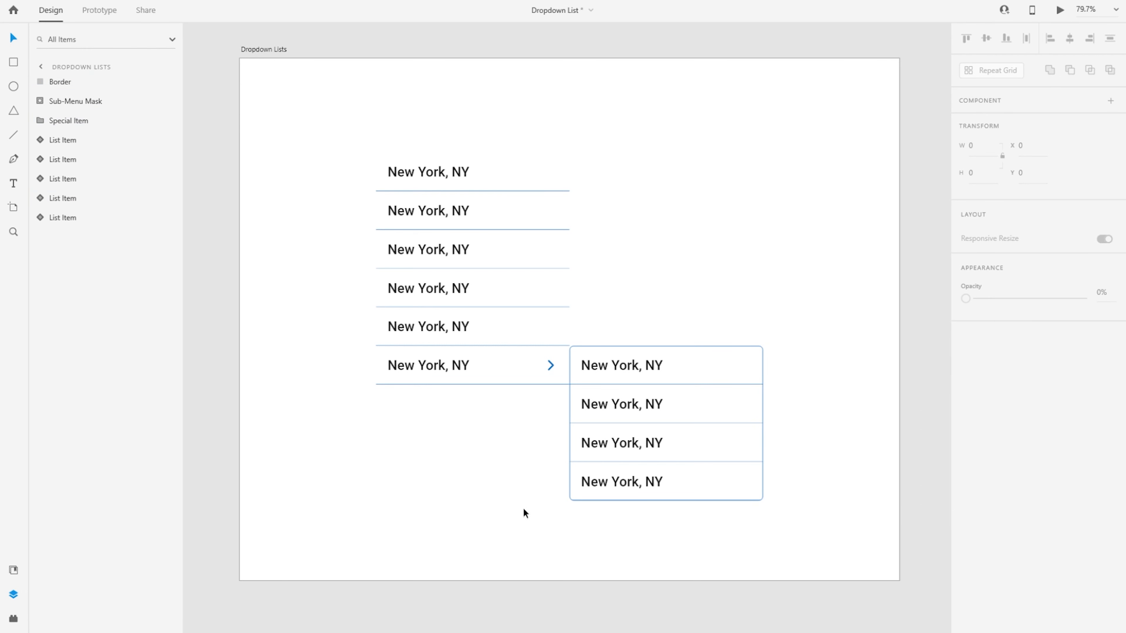
# Group the Border rectangle with the Sub-Menu Mask and name the group Sub-Menu Expanded
pyautogui.click(62, 82)
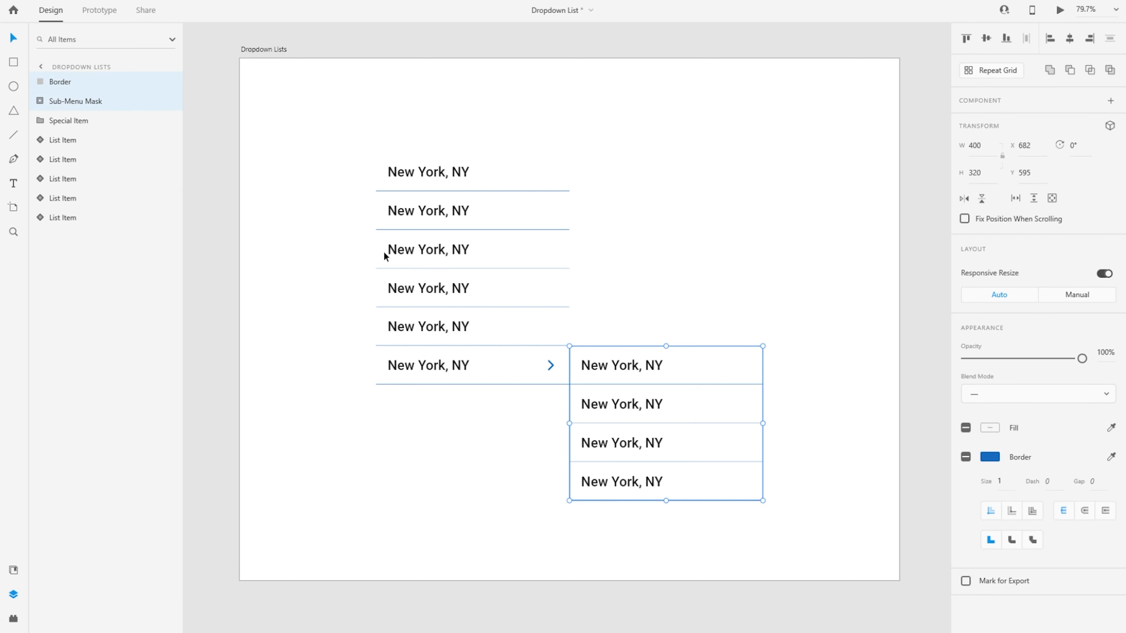
pyautogui.hotkey('ctrl', 'g')
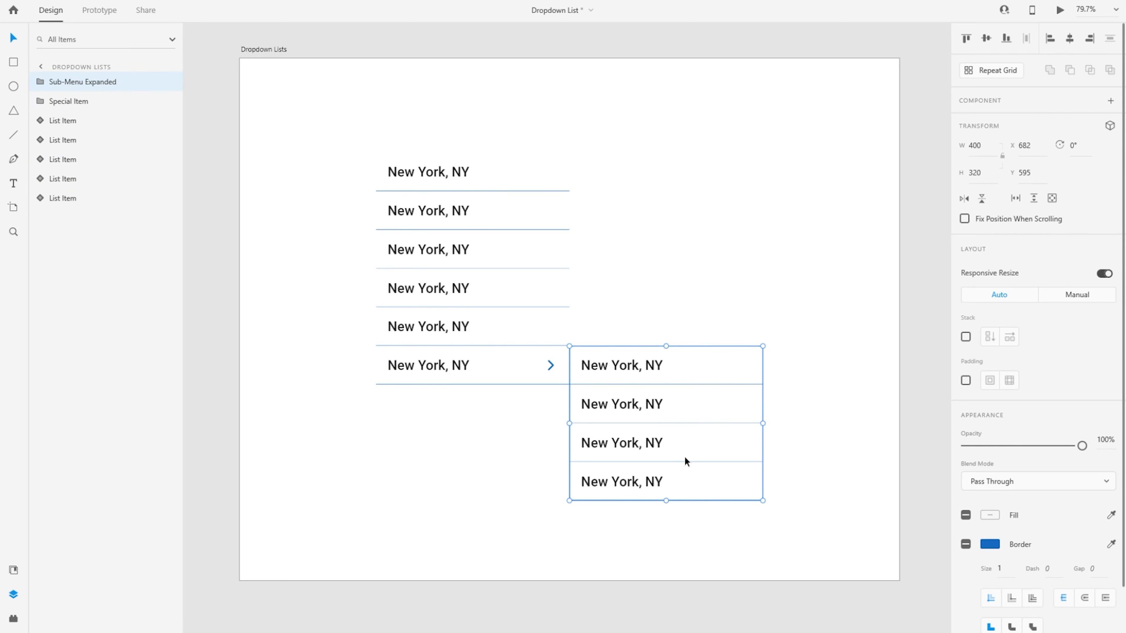
# Make a component from the Special Item and Sub-Menu Expanded groups and name it Special Dropdown
pyautogui.click(514, 368)
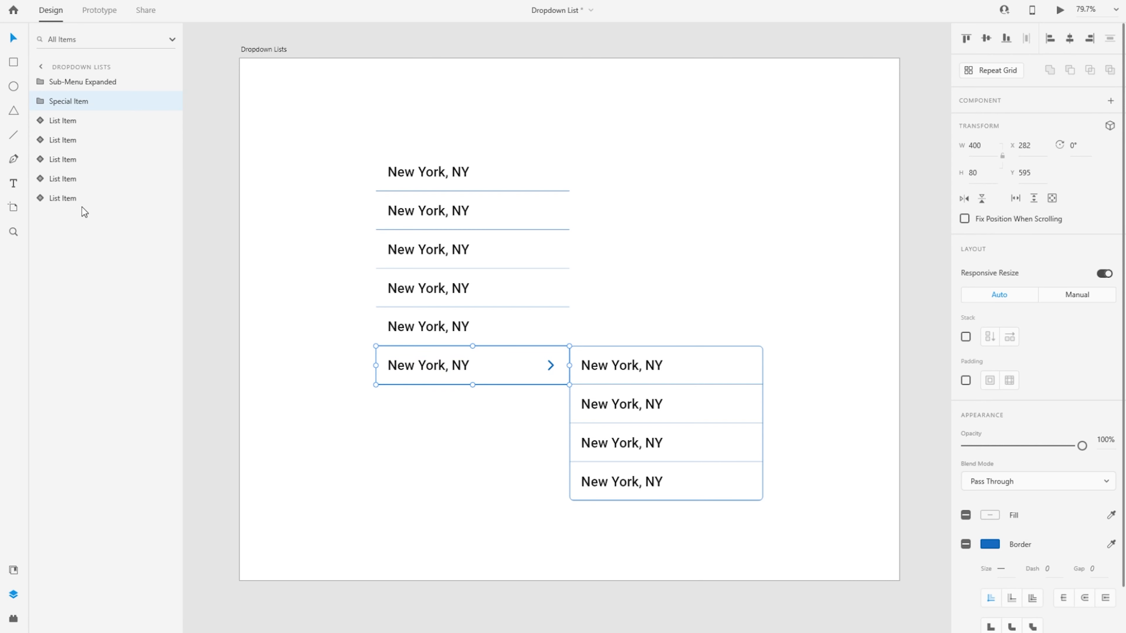
pyautogui.keyDown('shift'); pyautogui.click(80, 84); pyautogui.keyUp('shift')
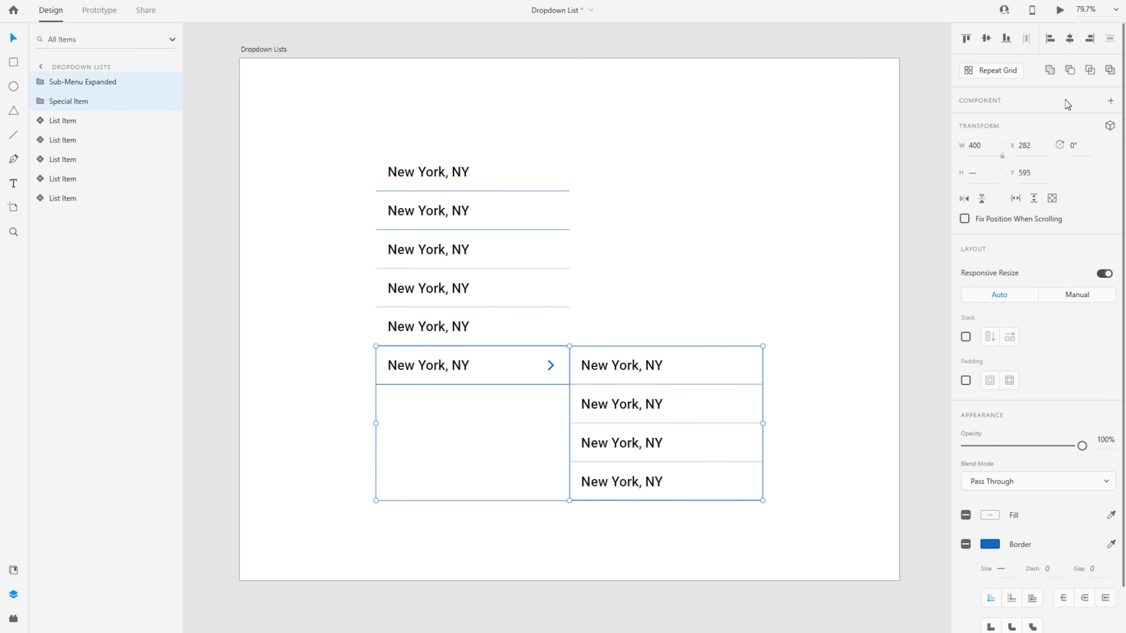
pyautogui.click(1110, 101)
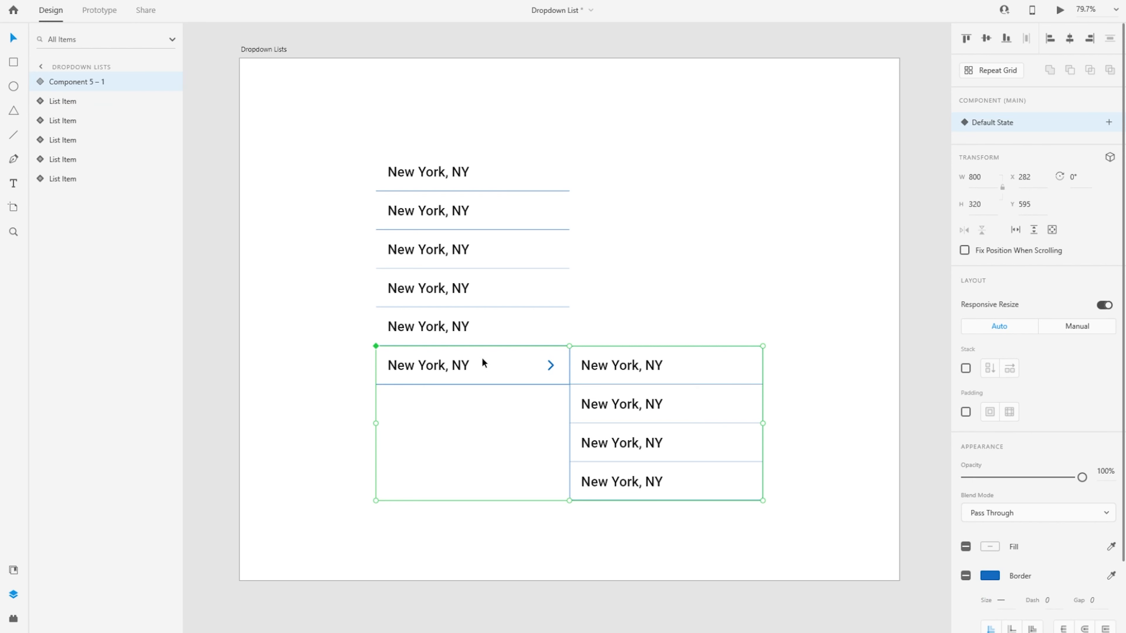
pyautogui.doubleClick(84, 82)
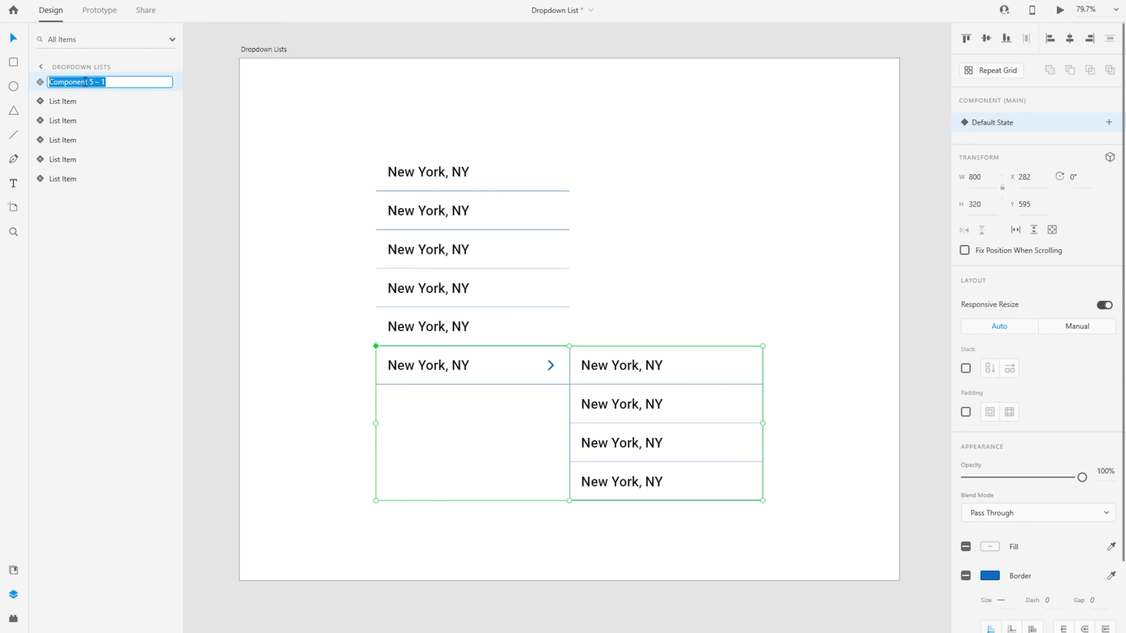
pyautogui.write('Special Dropdown')
pyautogui.press('Return')
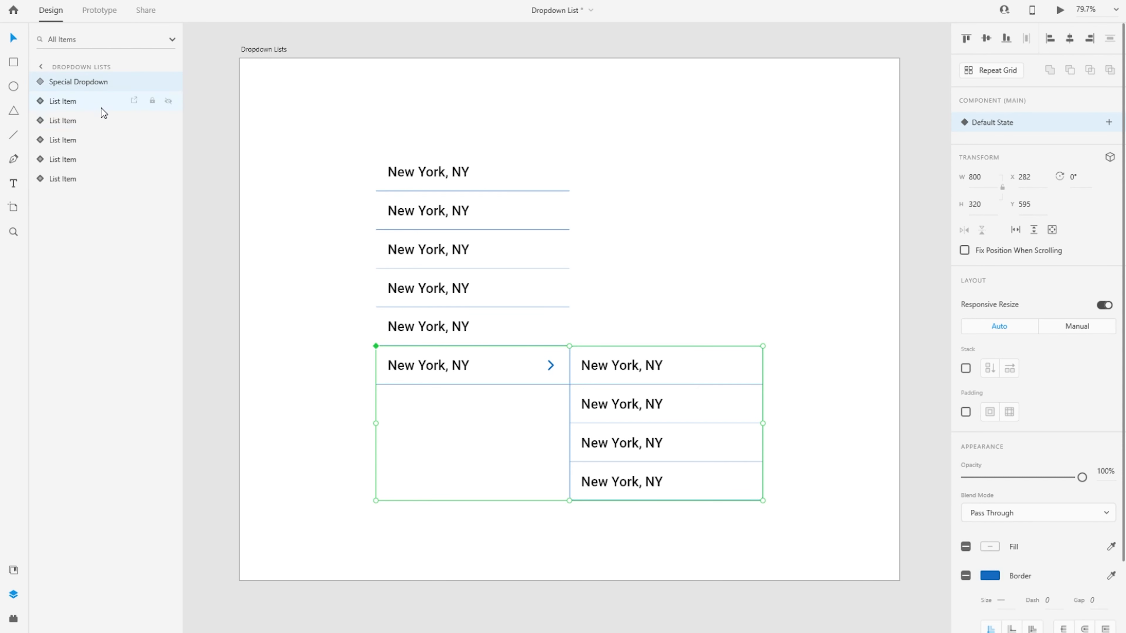
# Expand the Special Dropdown component's layers and examine its Sub-Menu Expanded and Special Item groups
pyautogui.click(40, 84)
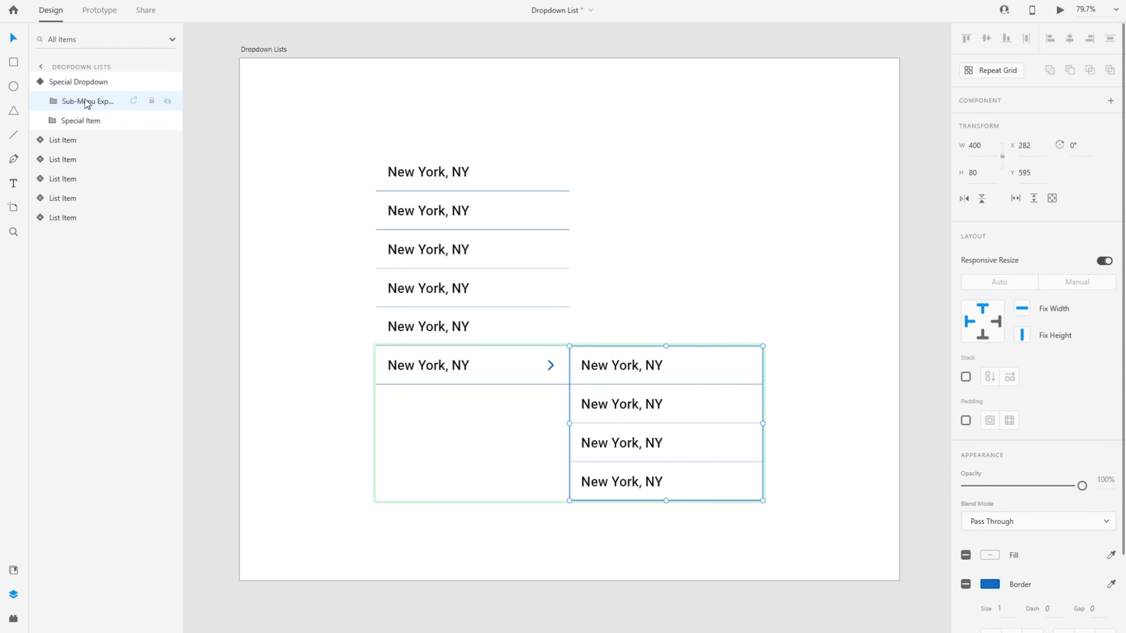
pyautogui.click(84, 116)
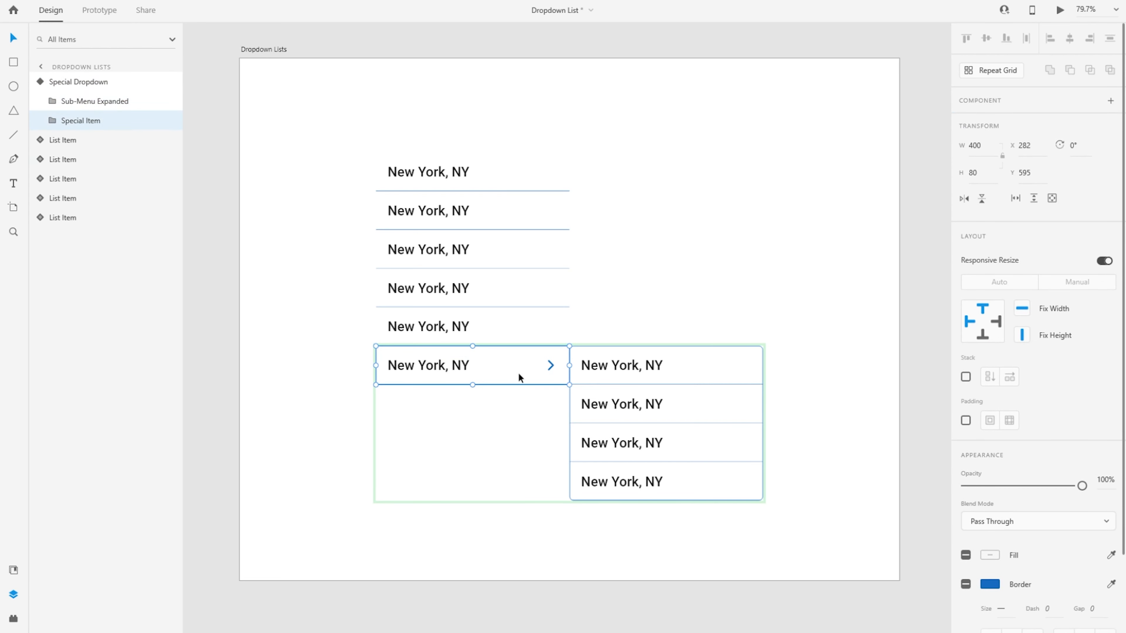
pyautogui.click(67, 105)
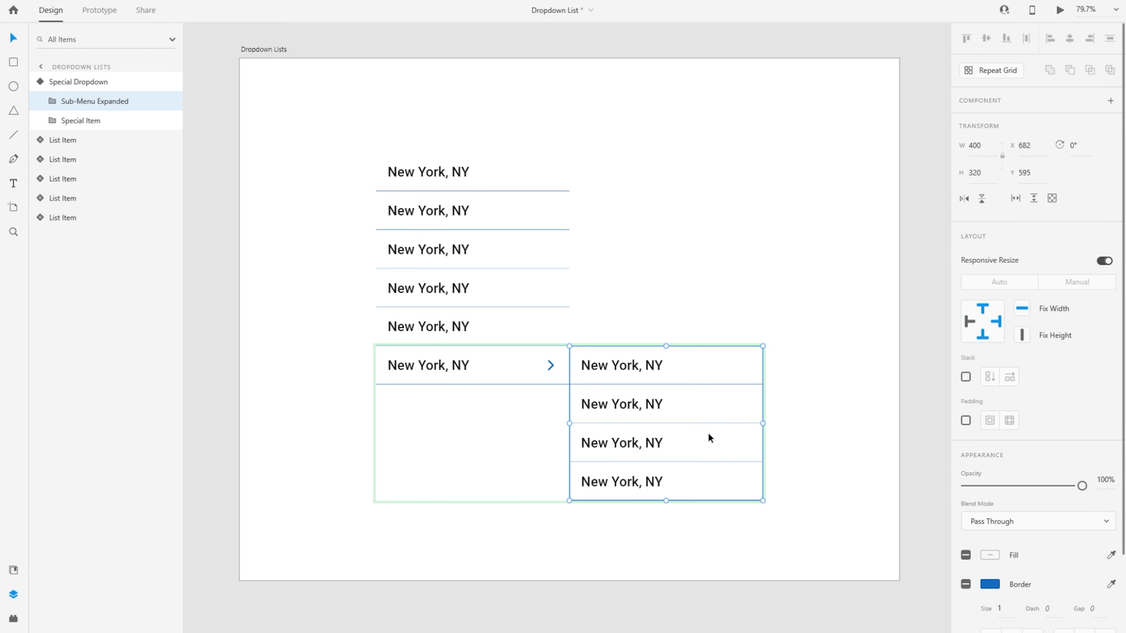
pyautogui.click(142, 82)
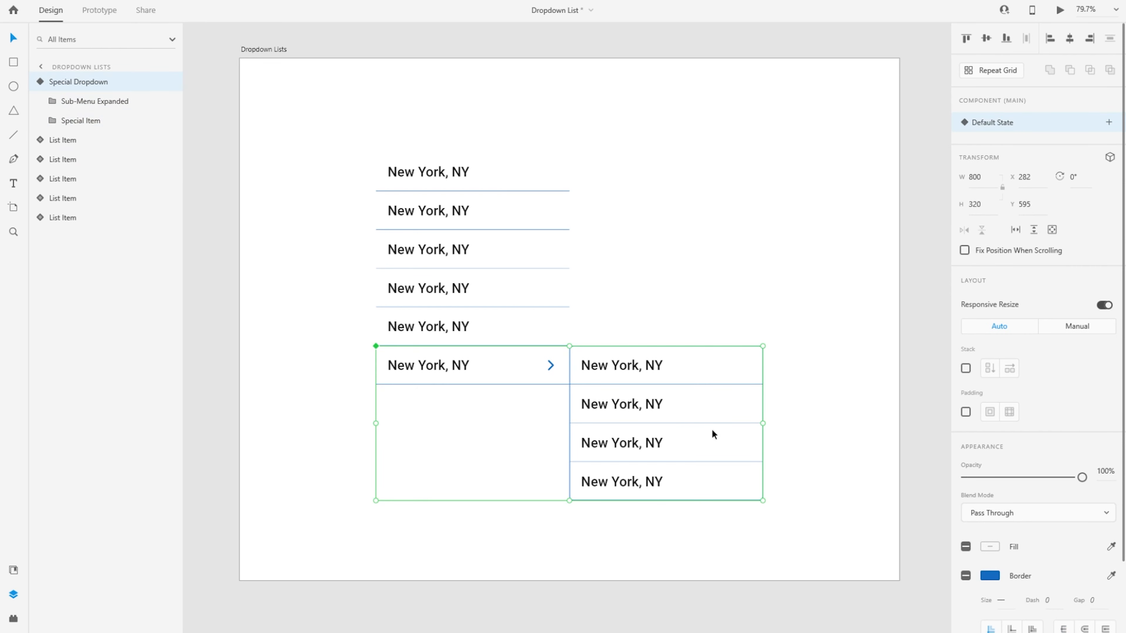
pyautogui.click(76, 102)
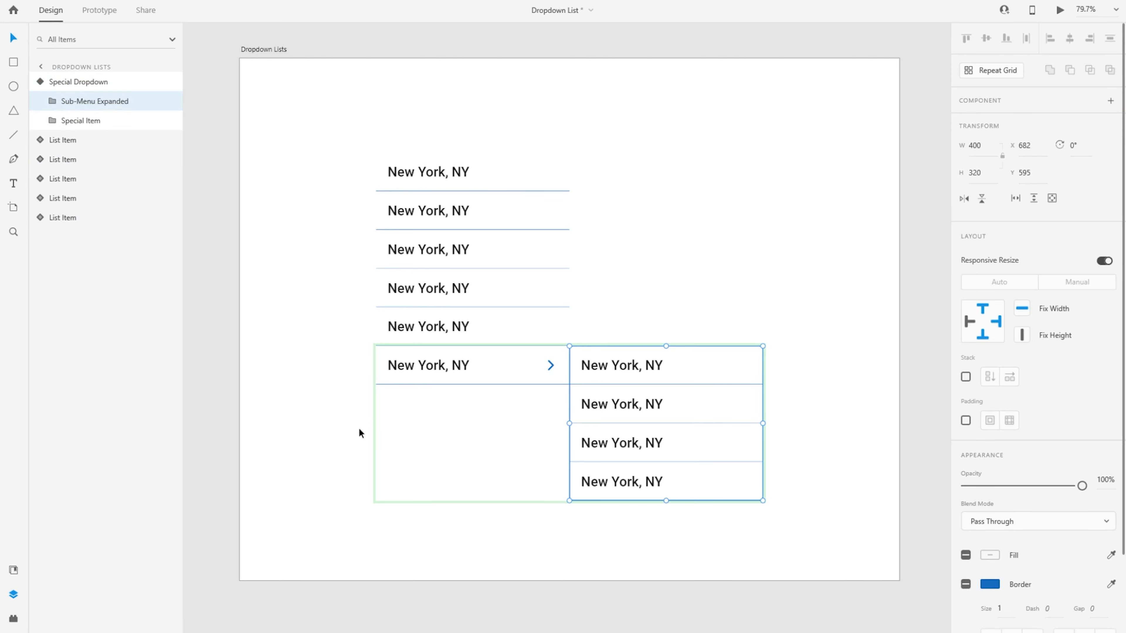
# Try hiding the Sub-Menu Expanded group through opacity and layer visibility, and undo the trial changes
pyautogui.moveTo(1082, 486); pyautogui.dragTo(869, 506)
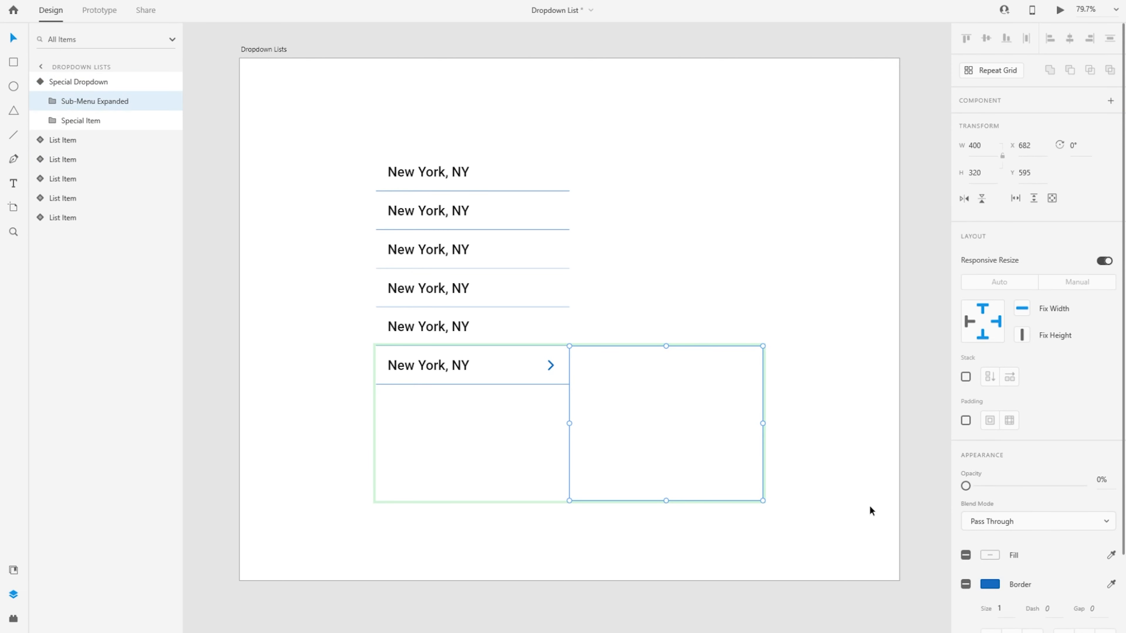
pyautogui.click(855, 479)
pyautogui.click(434, 376)
pyautogui.click(81, 103)
pyautogui.moveTo(965, 485); pyautogui.dragTo(1123, 493)
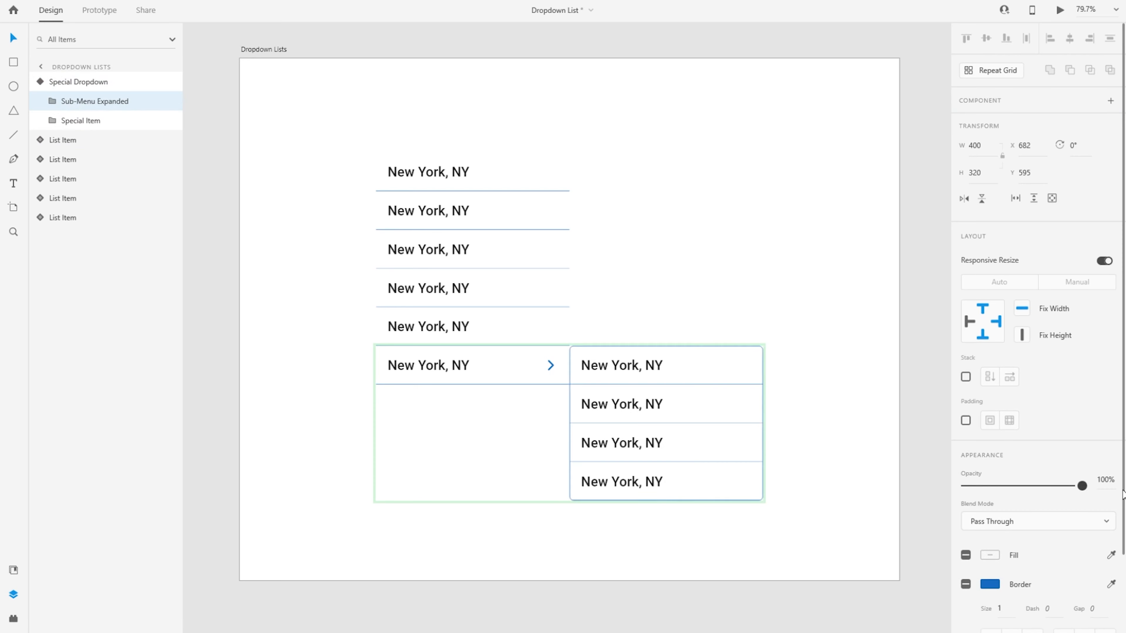
pyautogui.click(175, 102)
pyautogui.click(450, 455)
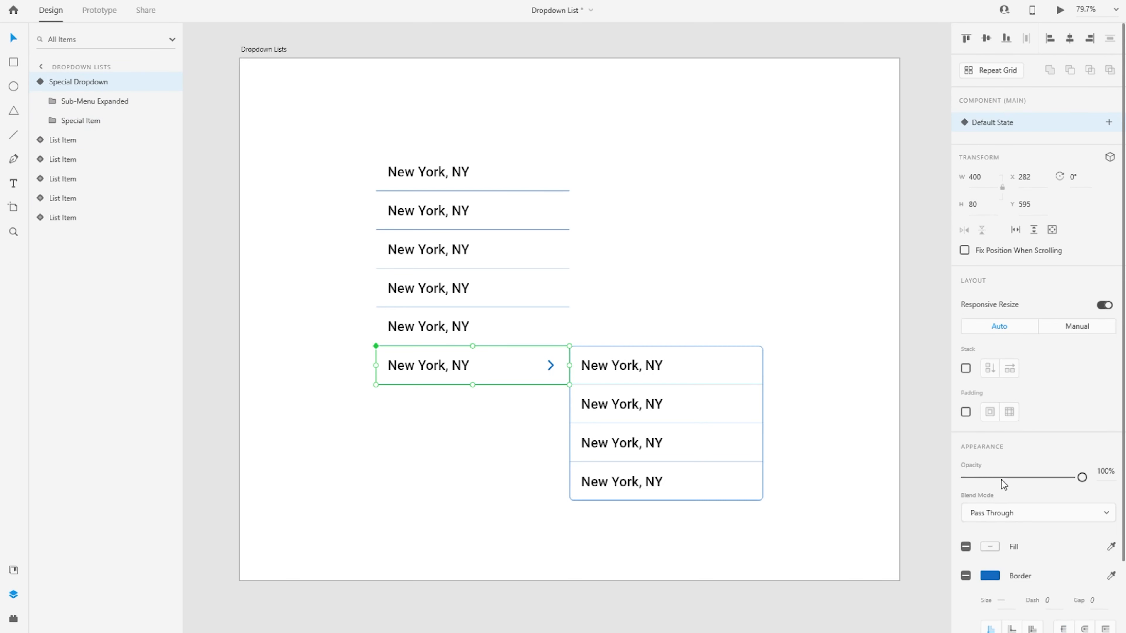
pyautogui.moveTo(1001, 479); pyautogui.dragTo(920, 474)
pyautogui.hotkey('ctrl', 'z')
# Set the Sub-Menu Expanded group's opacity to 0% in the Special Dropdown's Default State
pyautogui.click(94, 103)
pyautogui.moveTo(989, 485); pyautogui.dragTo(930, 485)
pyautogui.click(498, 400)
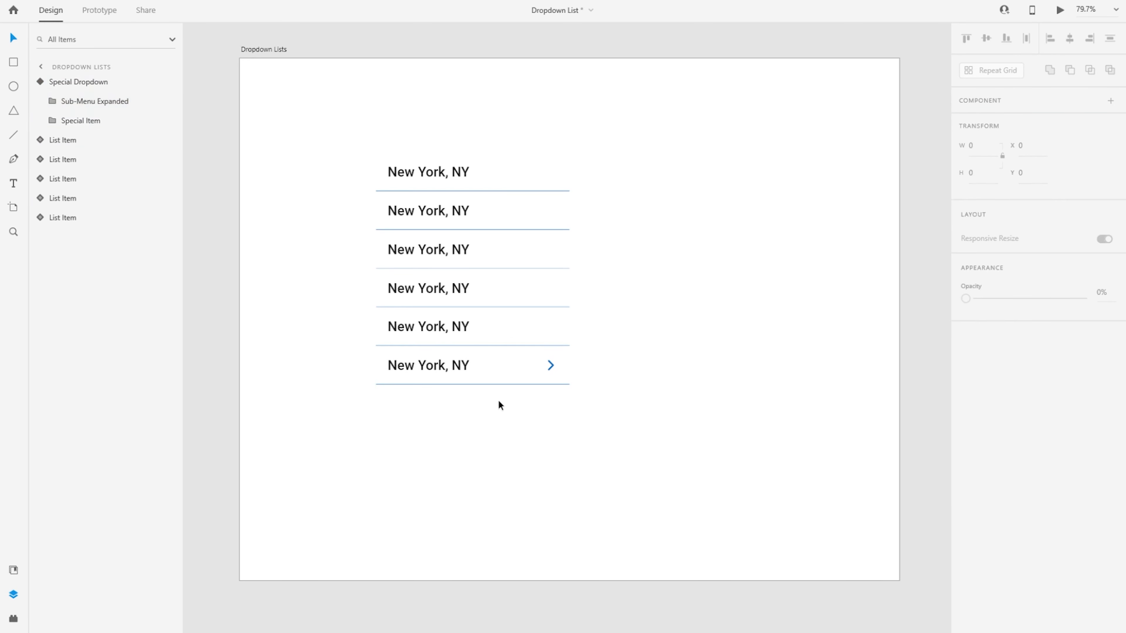
# Add a Hover State to the Special Dropdown component, keeping the name Hover State
pyautogui.click(497, 400)
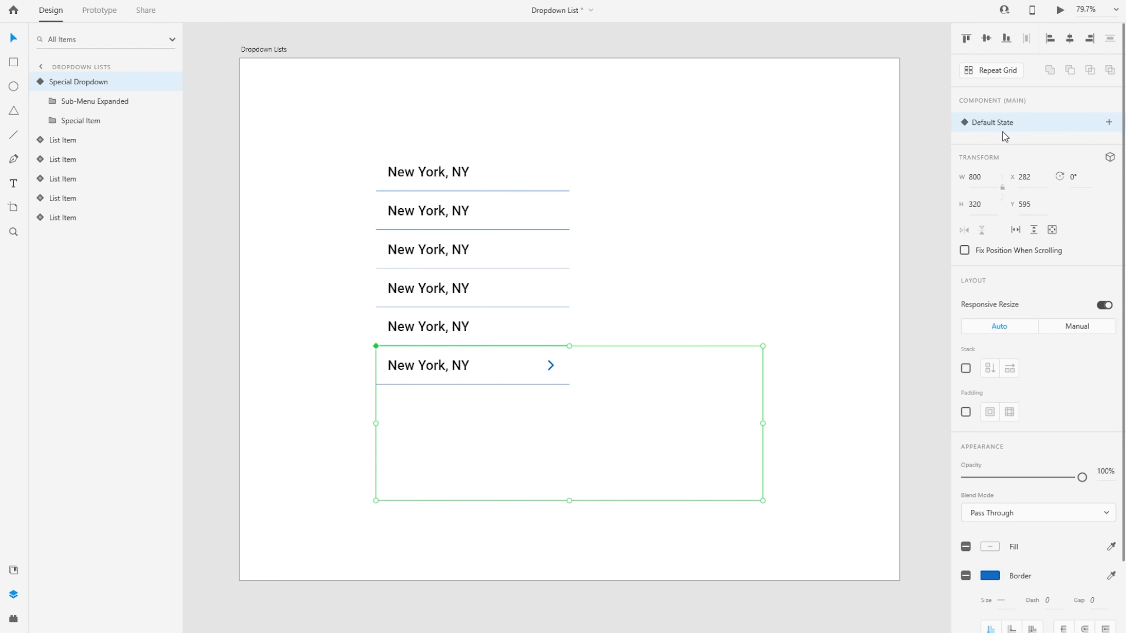
pyautogui.click(1109, 123)
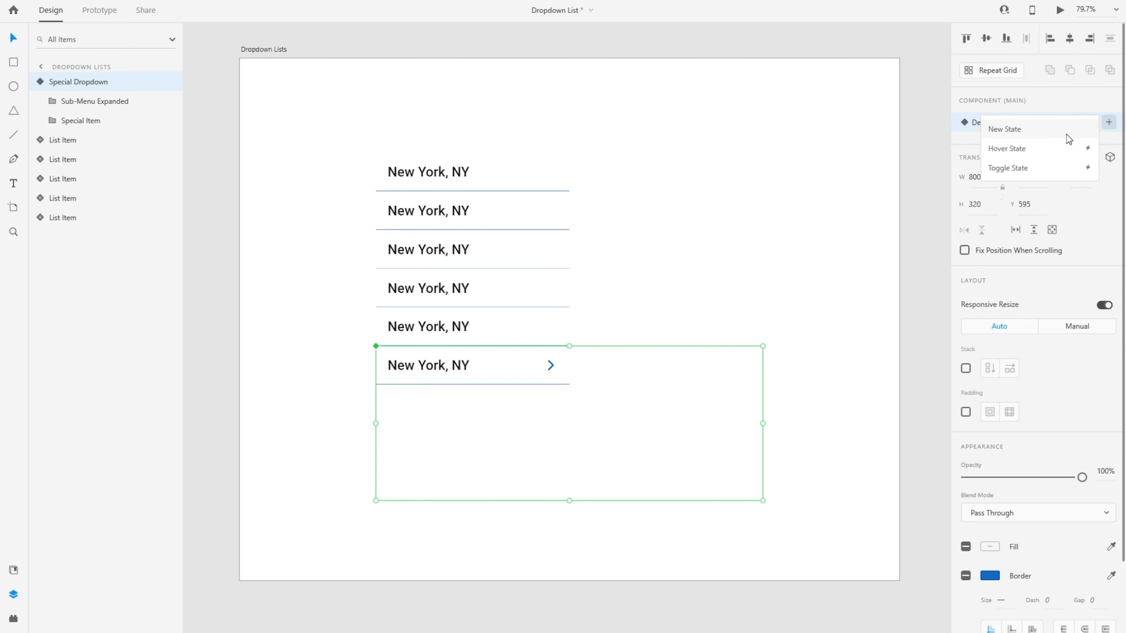
pyautogui.click(1011, 147)
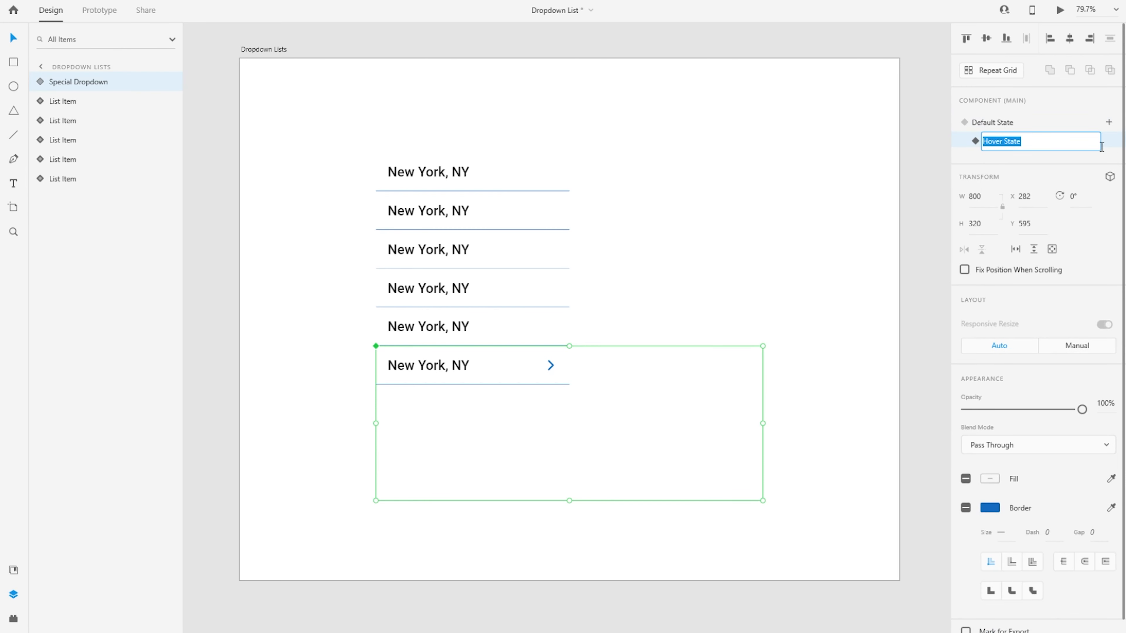
pyautogui.click(1114, 149)
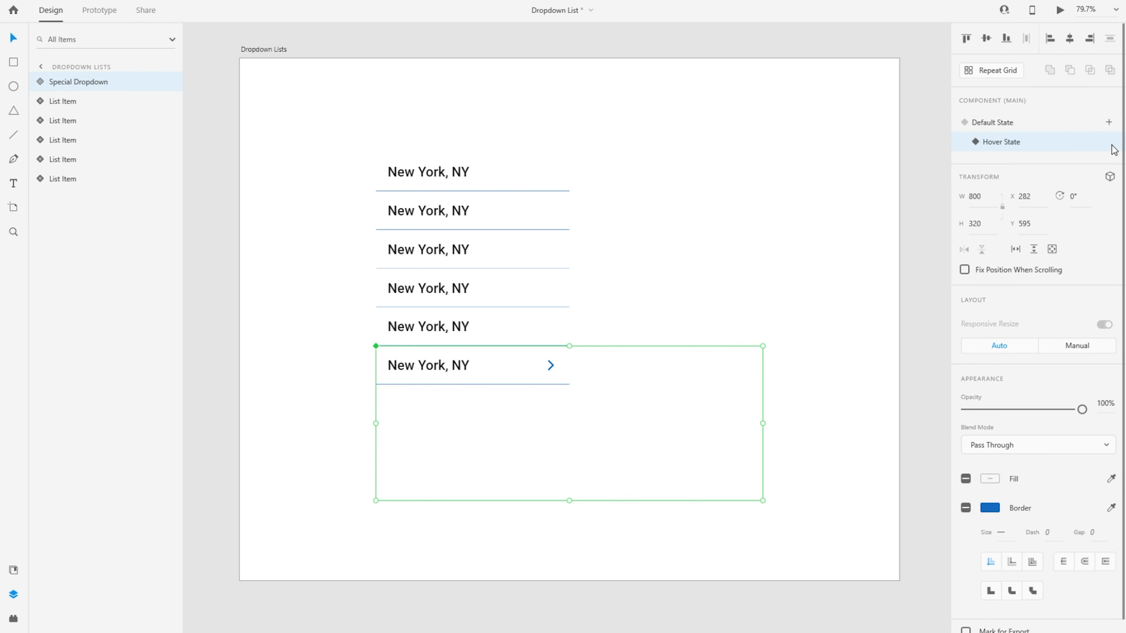
# Set the Sub-Menu Expanded group's opacity to 100% in the Special Dropdown's Hover State
pyautogui.click(41, 82)
pyautogui.click(71, 106)
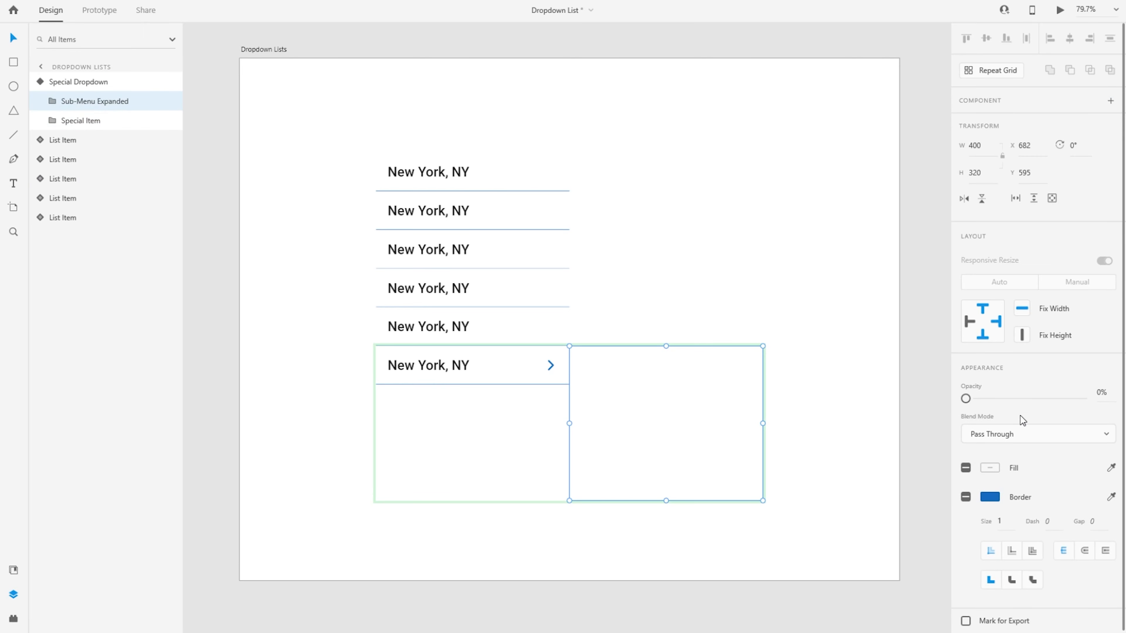
pyautogui.moveTo(965, 398); pyautogui.dragTo(1087, 397)
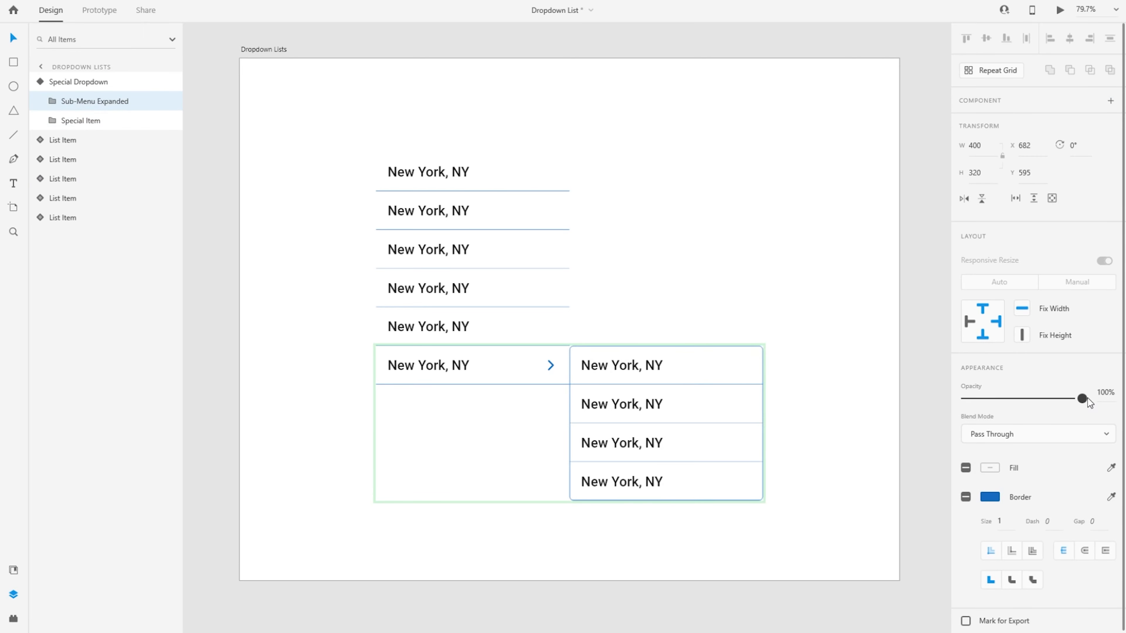
pyautogui.click(81, 85)
# Return the Special Dropdown component to its Default State and preview how the list and its submenu behave
pyautogui.click(1060, 10)
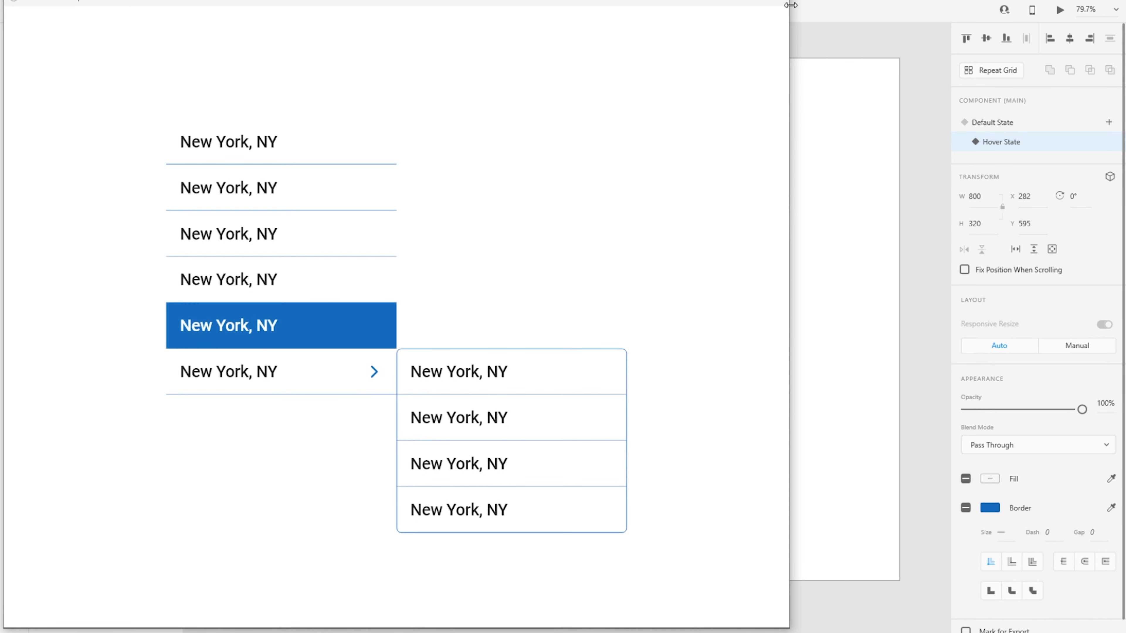
pyautogui.click(758, 6)
pyautogui.click(1002, 123)
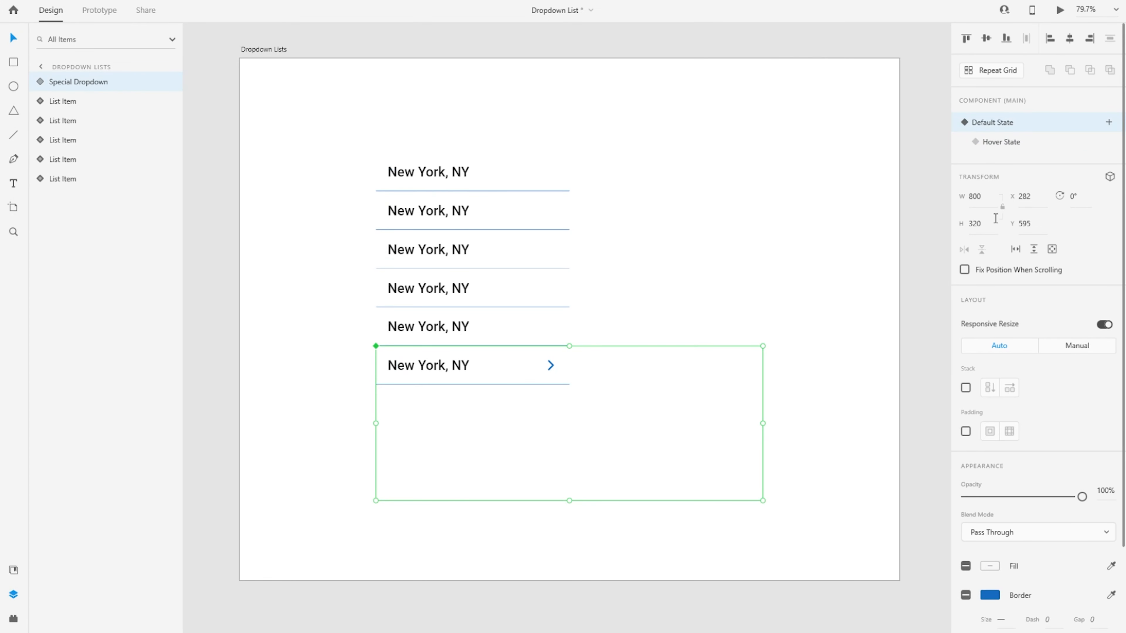
pyautogui.click(715, 287)
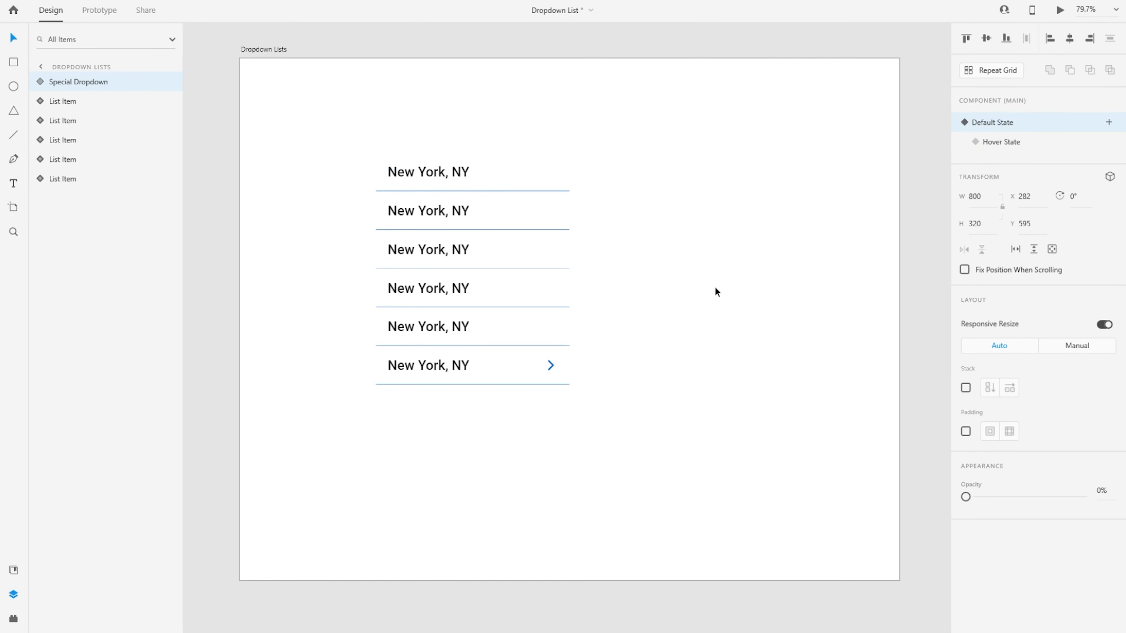
pyautogui.click(1059, 10)
pyautogui.moveTo(445, 8); pyautogui.dragTo(600, 3)
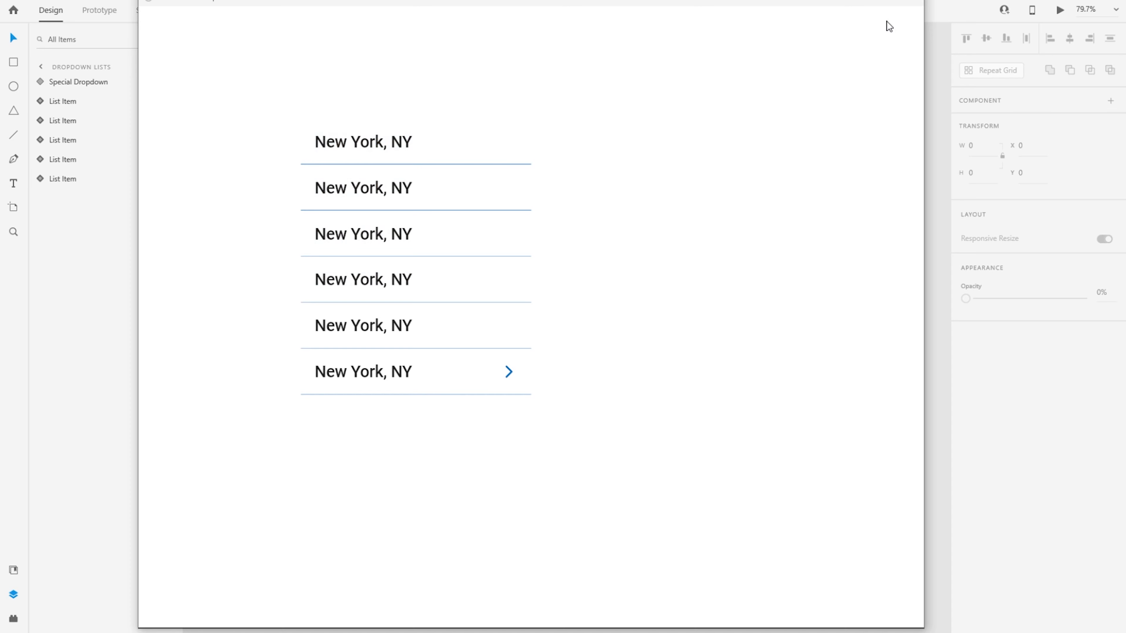
pyautogui.click(910, 6)
# Check the main List Item component on the pasteboard and save the document
pyautogui.click(354, 95)
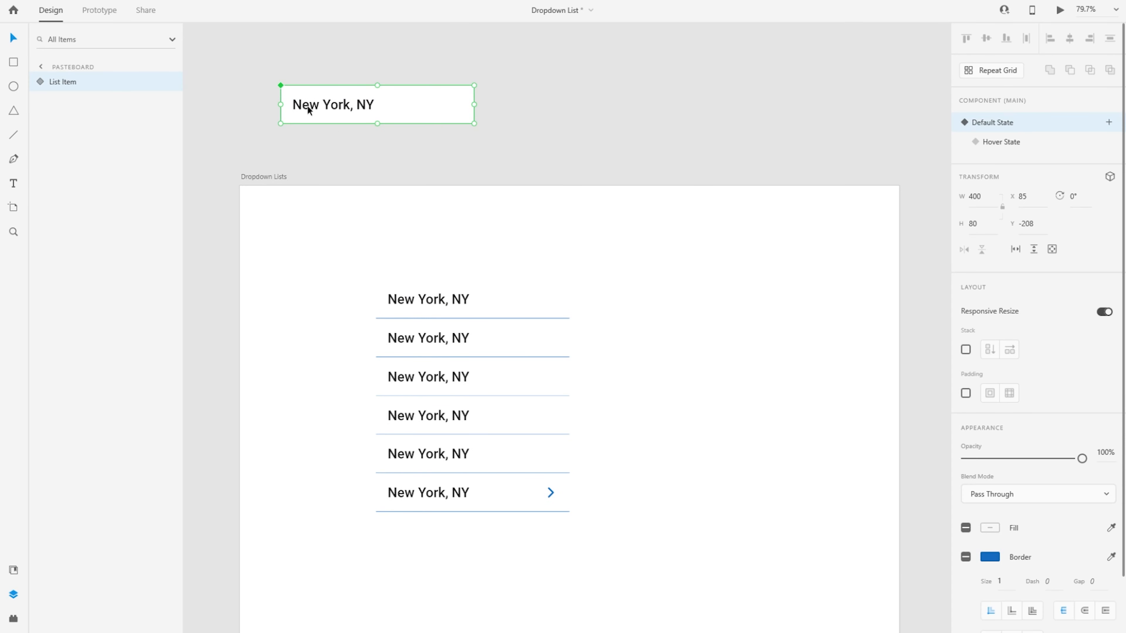
pyautogui.scroll(-4, 637, 380)
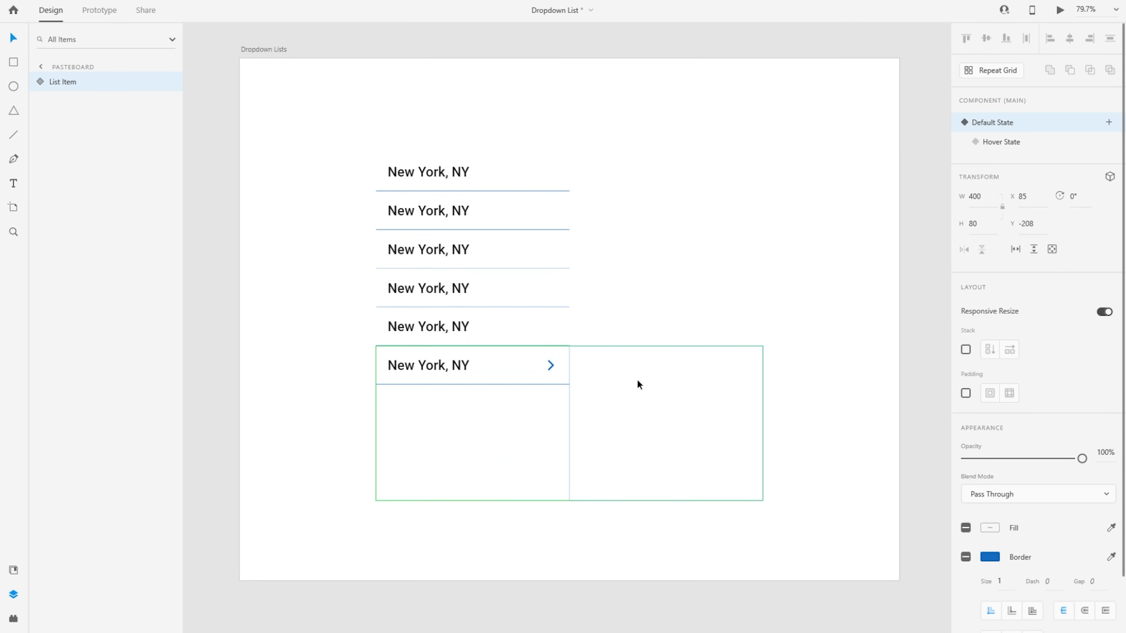
pyautogui.click(291, 395)
pyautogui.hotkey('ctrl', 's')
# In the Special Dropdown's Hover State, set the opacity of Rectangle 12 inside the Special Item group to 100%
pyautogui.click(566, 376)
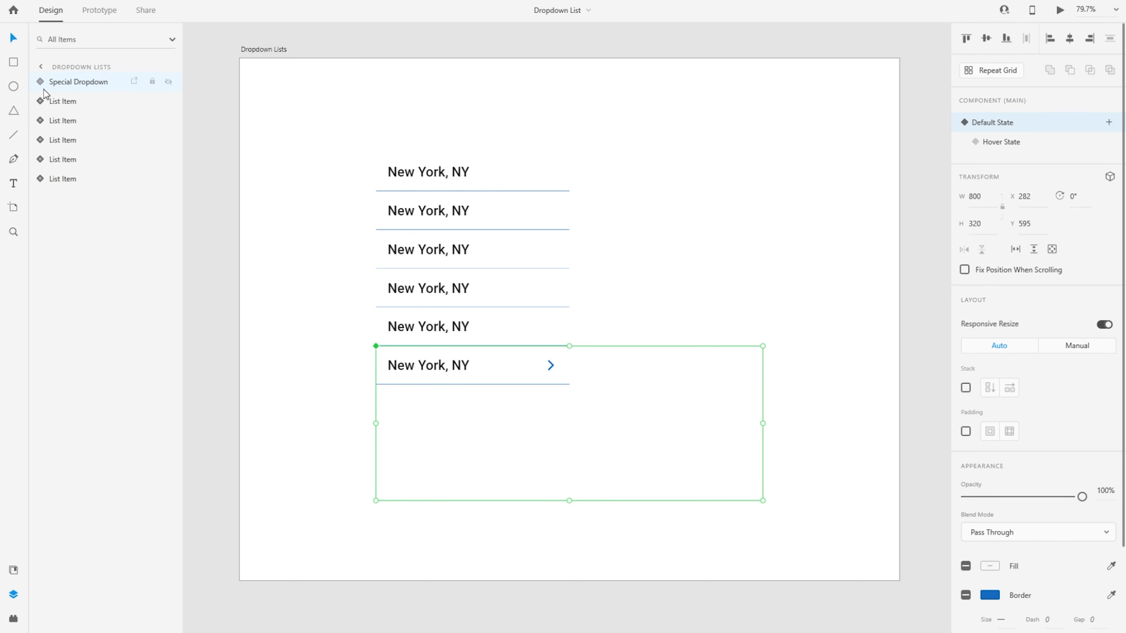
pyautogui.click(1023, 142)
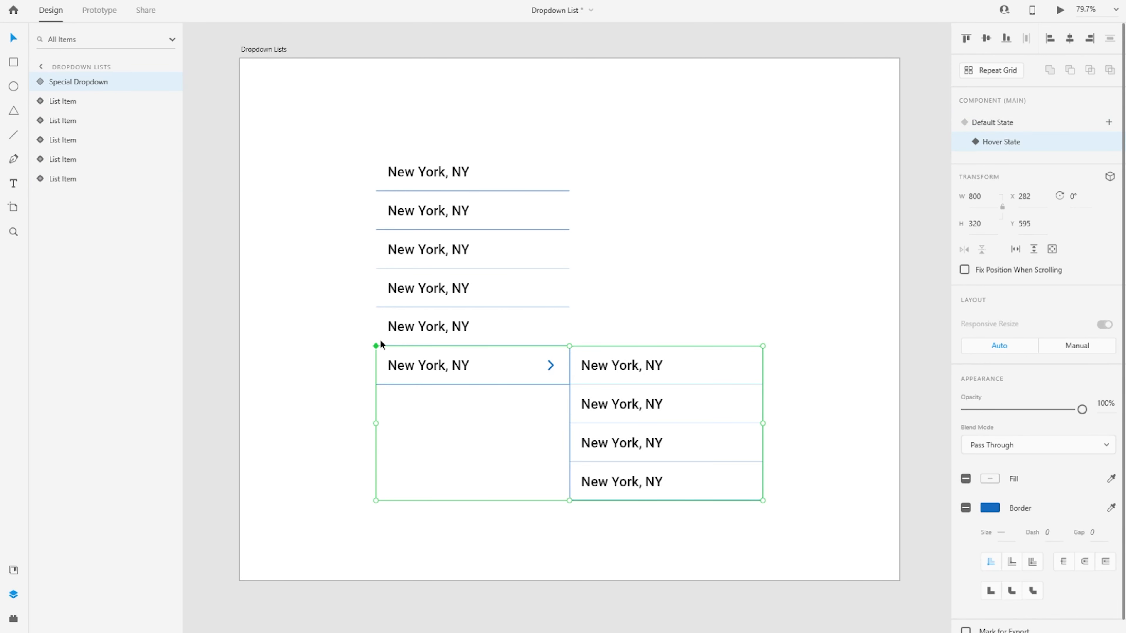
pyautogui.click(39, 80)
pyautogui.click(57, 117)
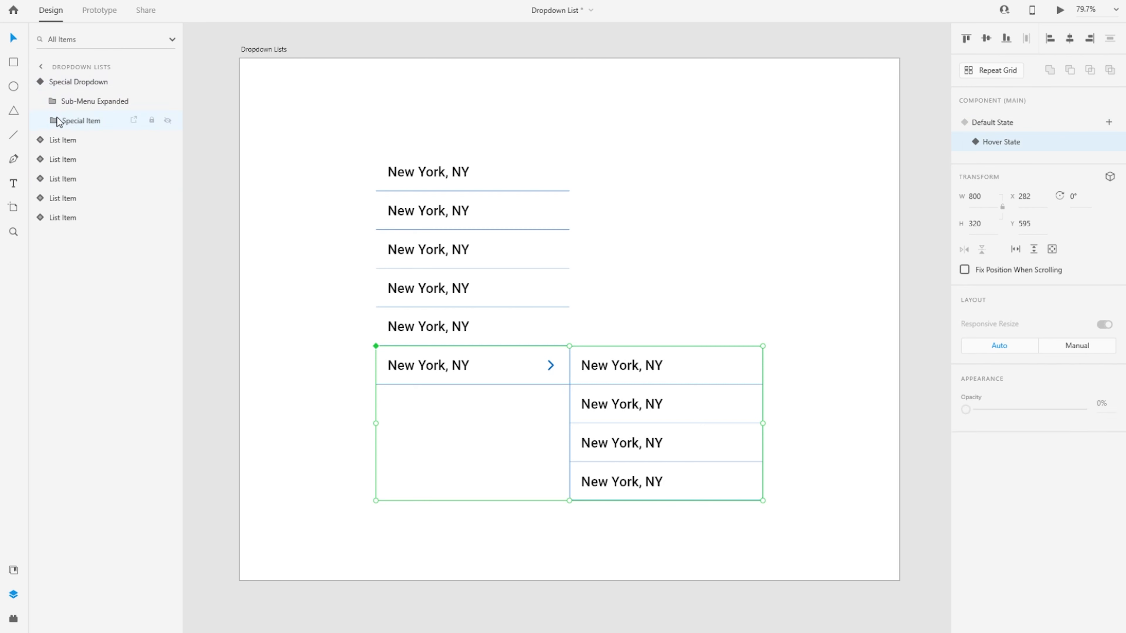
pyautogui.click(58, 118)
pyautogui.click(87, 205)
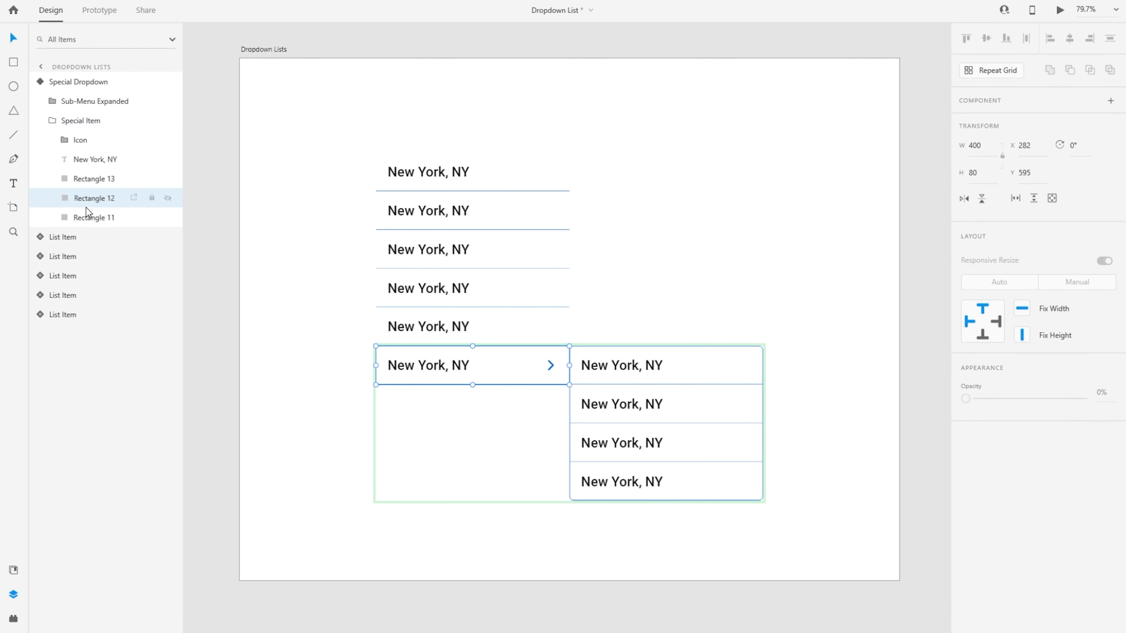
pyautogui.moveTo(1028, 398); pyautogui.dragTo(1082, 398)
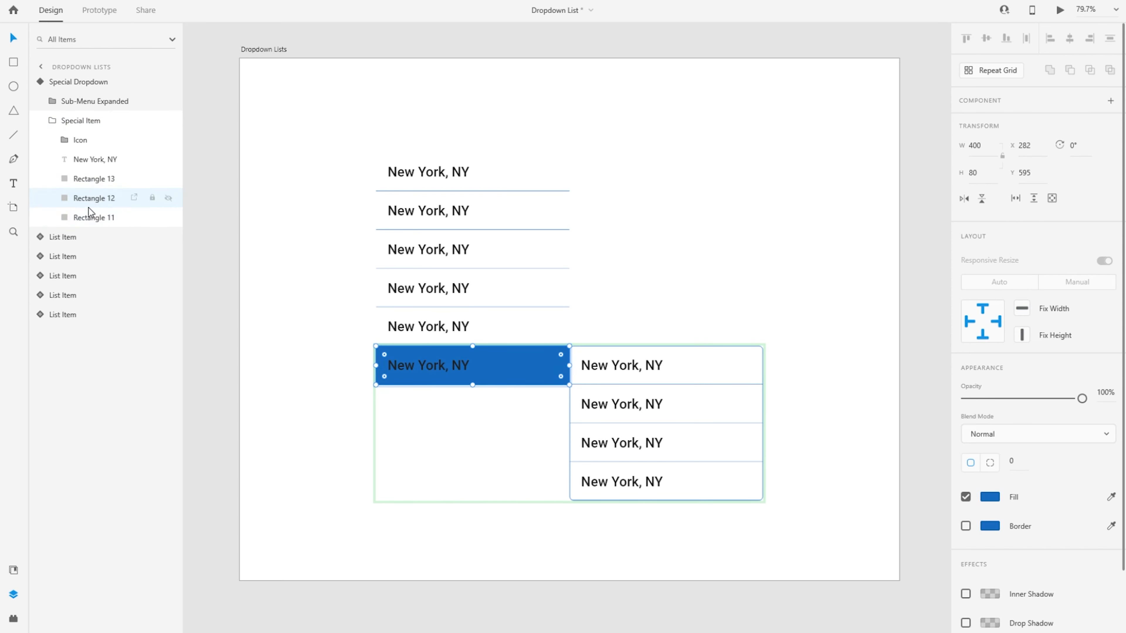
# Change the fill of the Special Item's New York, NY text to #FFFFFF in the Hover State
pyautogui.click(84, 160)
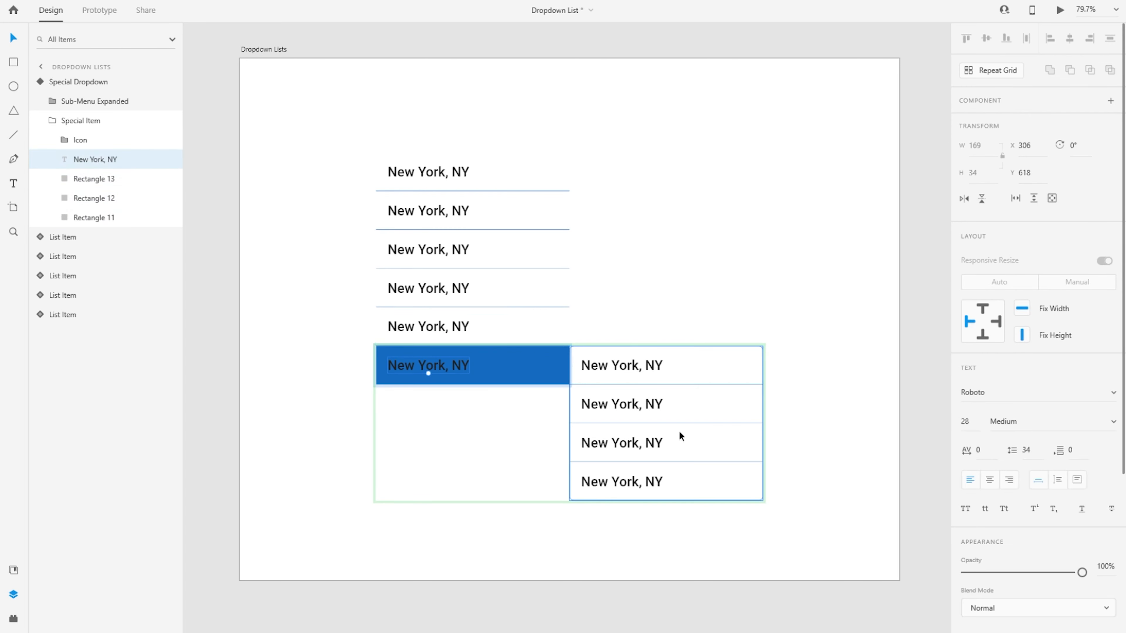
pyautogui.scroll(-2, 1003, 594)
pyautogui.click(990, 550)
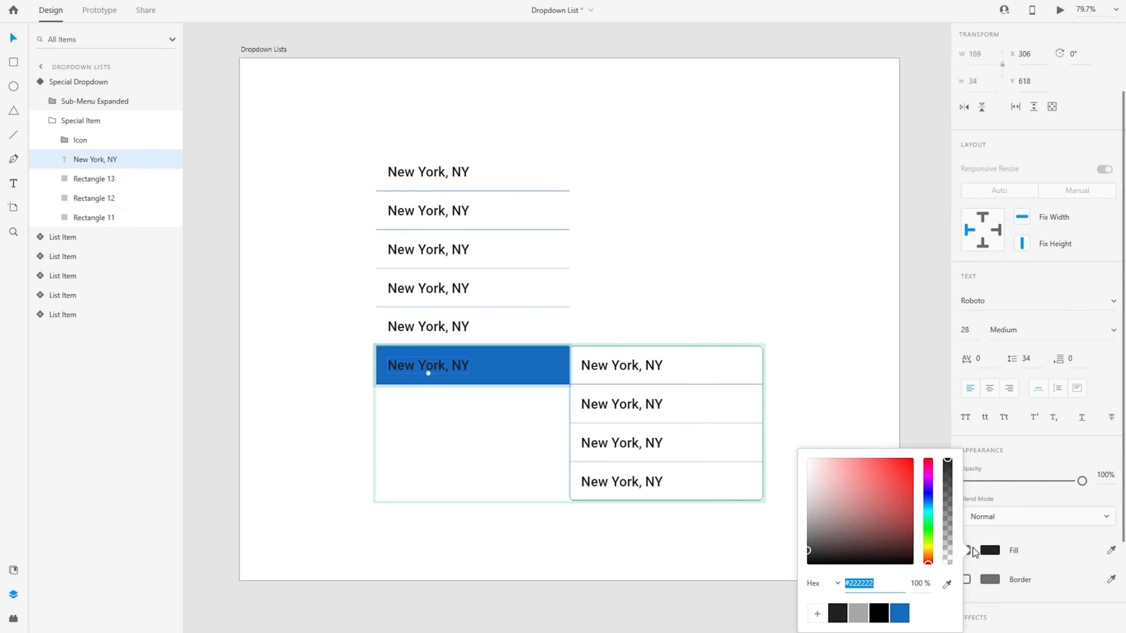
pyautogui.write('FFFFFF')
pyautogui.press('Return')
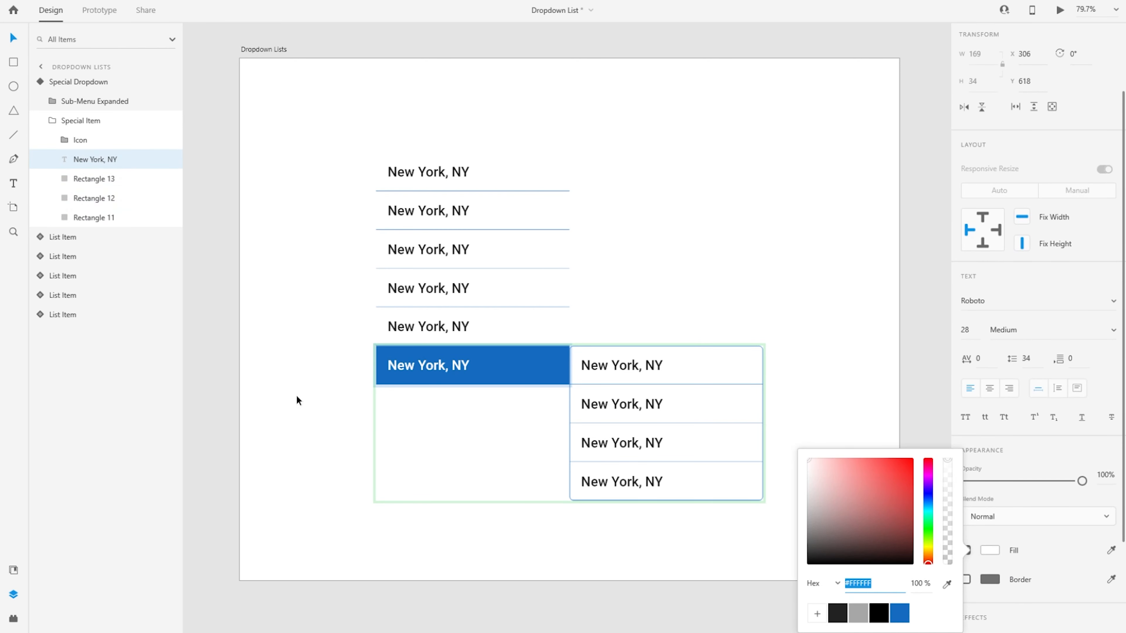
# Set the border colour of the chevron in the Special Item's Icon group to #FFFFFF
pyautogui.click(80, 140)
pyautogui.click(66, 139)
pyautogui.click(89, 158)
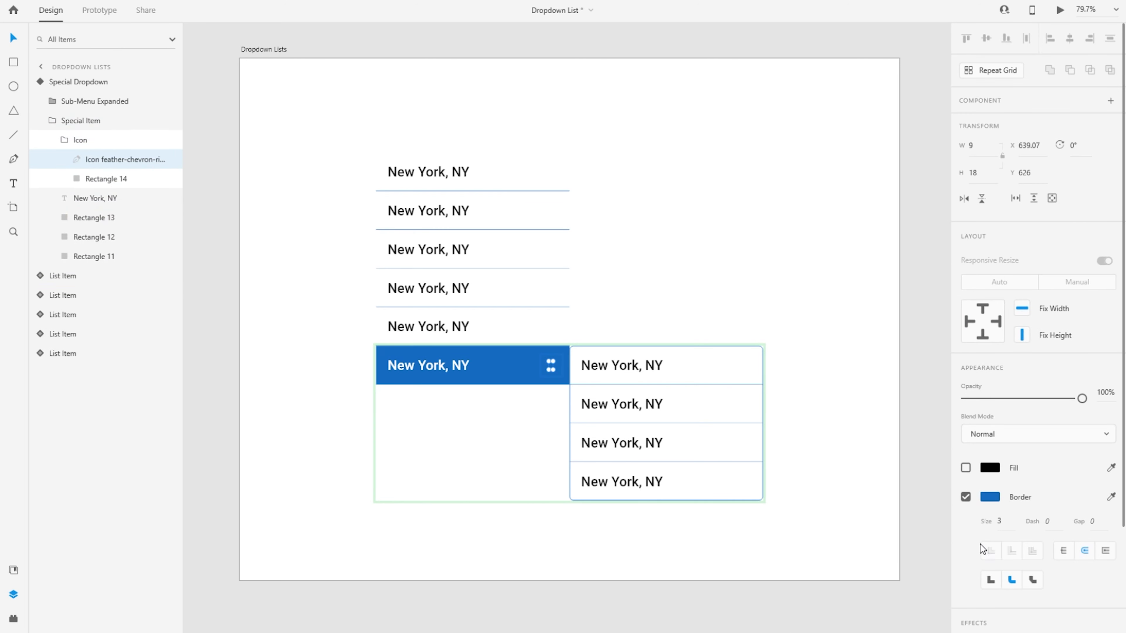
pyautogui.click(989, 496)
pyautogui.write('FFFFFF')
pyautogui.press('Return')
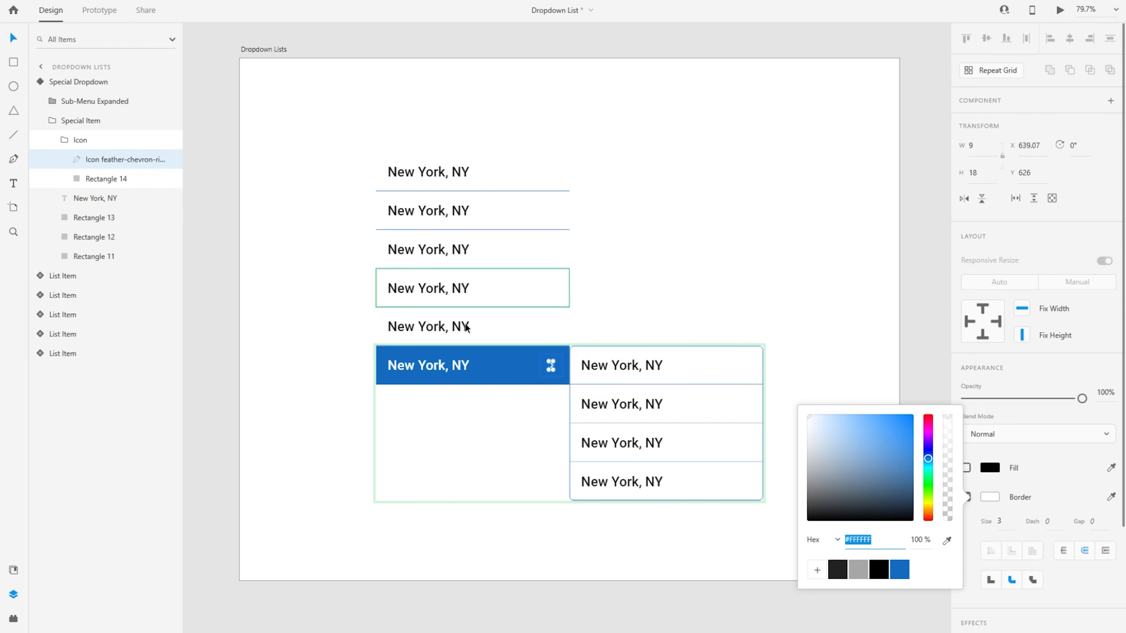
# Rotate the Special Item's chevron icon to 180° and collapse the Icon group
pyautogui.click(1073, 148)
pyautogui.write('180')
pyautogui.press('Return')
pyautogui.click(102, 141)
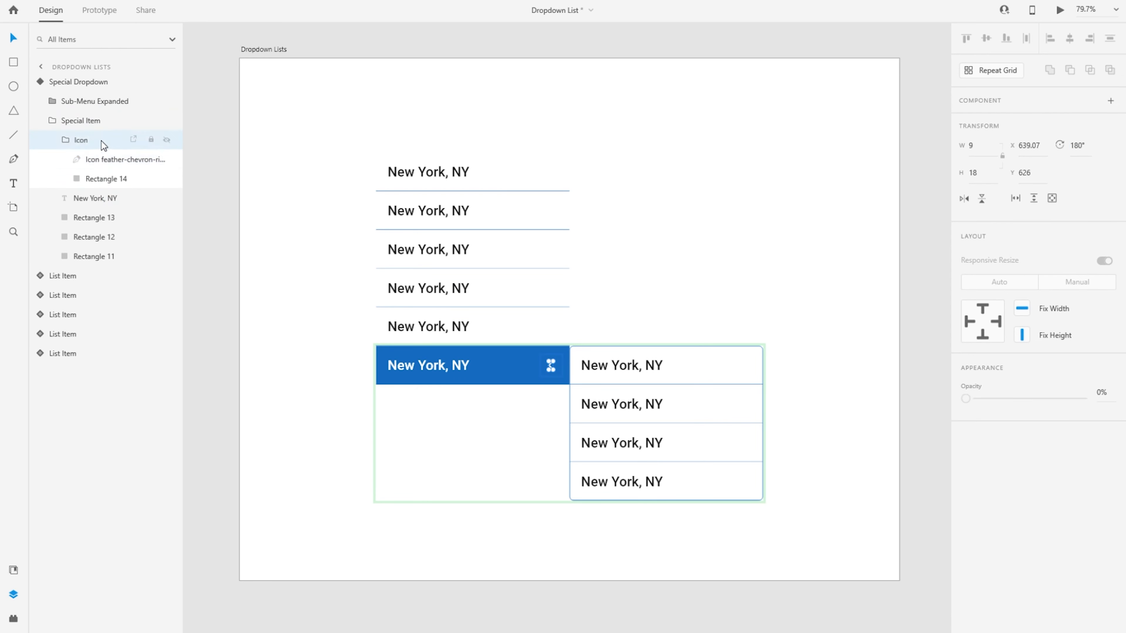
pyautogui.click(65, 140)
pyautogui.click(78, 124)
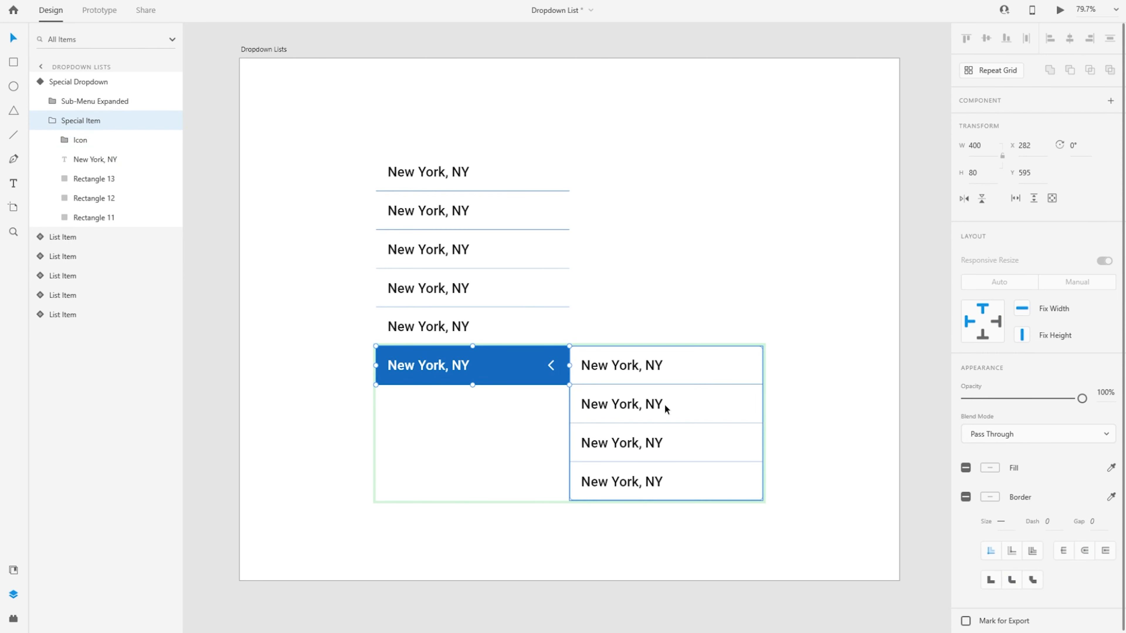
# Compare the Special Dropdown component's Default State with its Hover State
pyautogui.click(96, 82)
pyautogui.click(1010, 123)
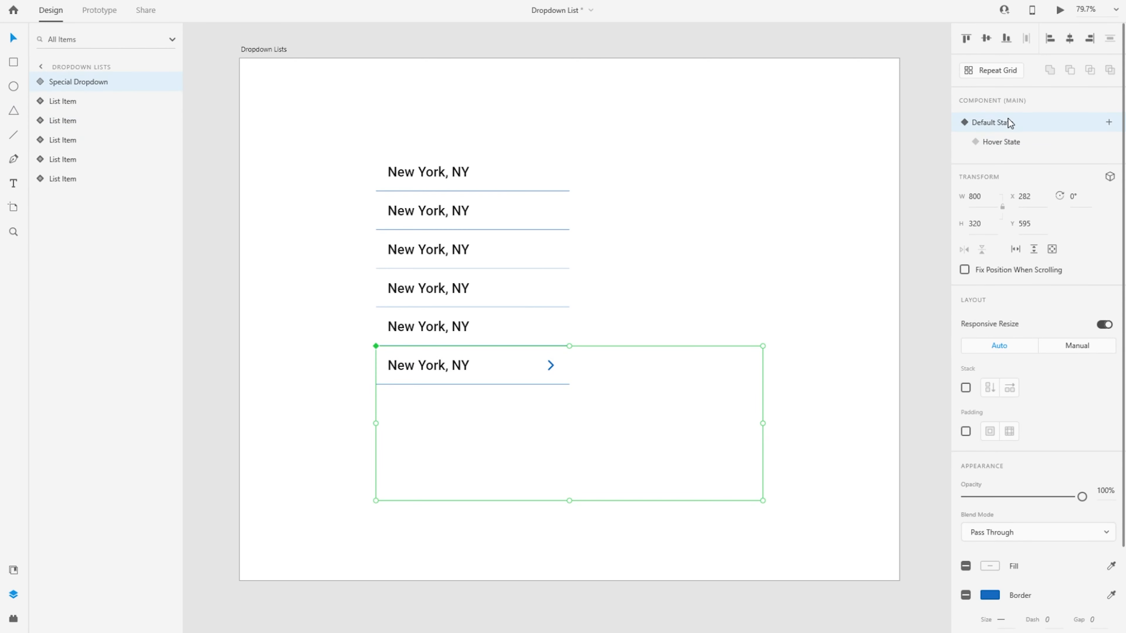
pyautogui.click(1017, 140)
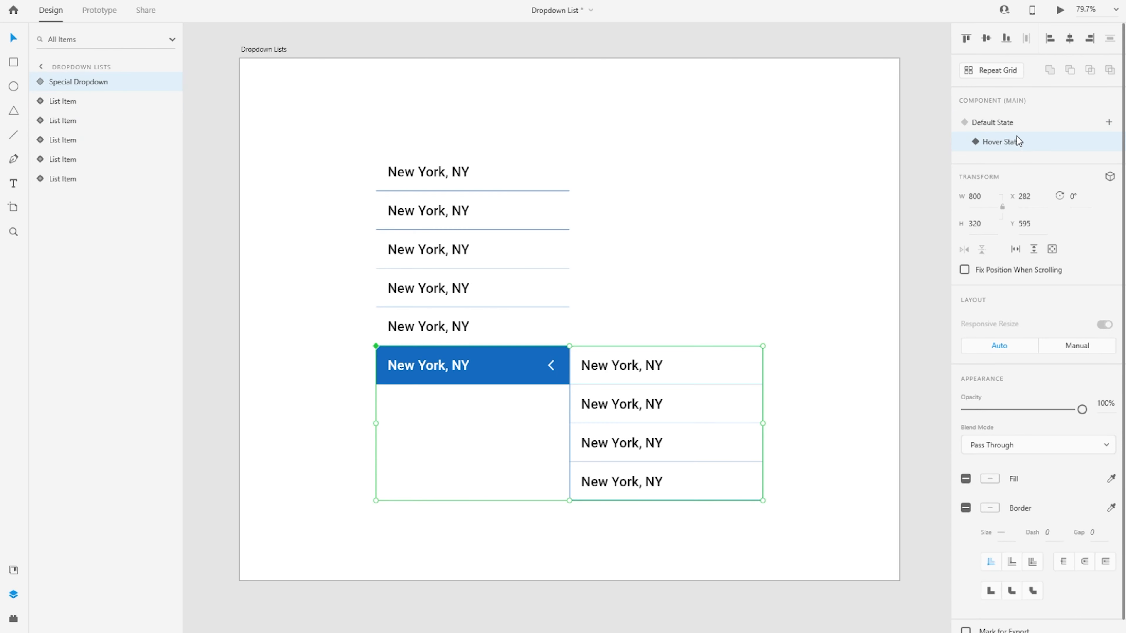
# In the Special Dropdown's Default State, move the Sub-Menu Expanded group horizontally to X 282 so it overlaps the Special Item
pyautogui.click(1006, 128)
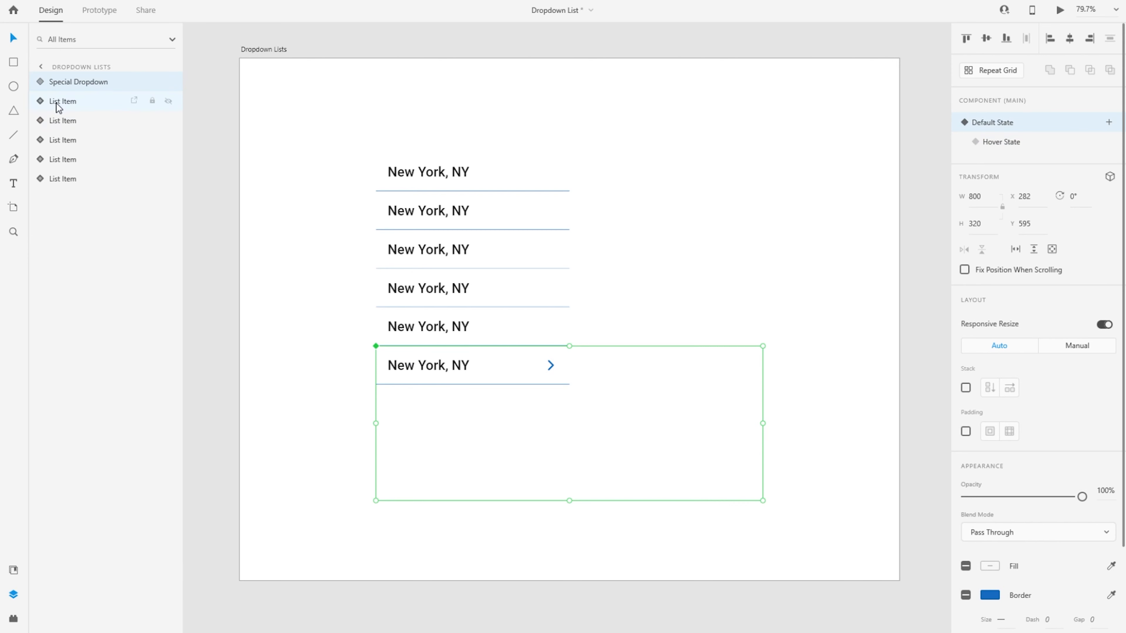
pyautogui.click(44, 82)
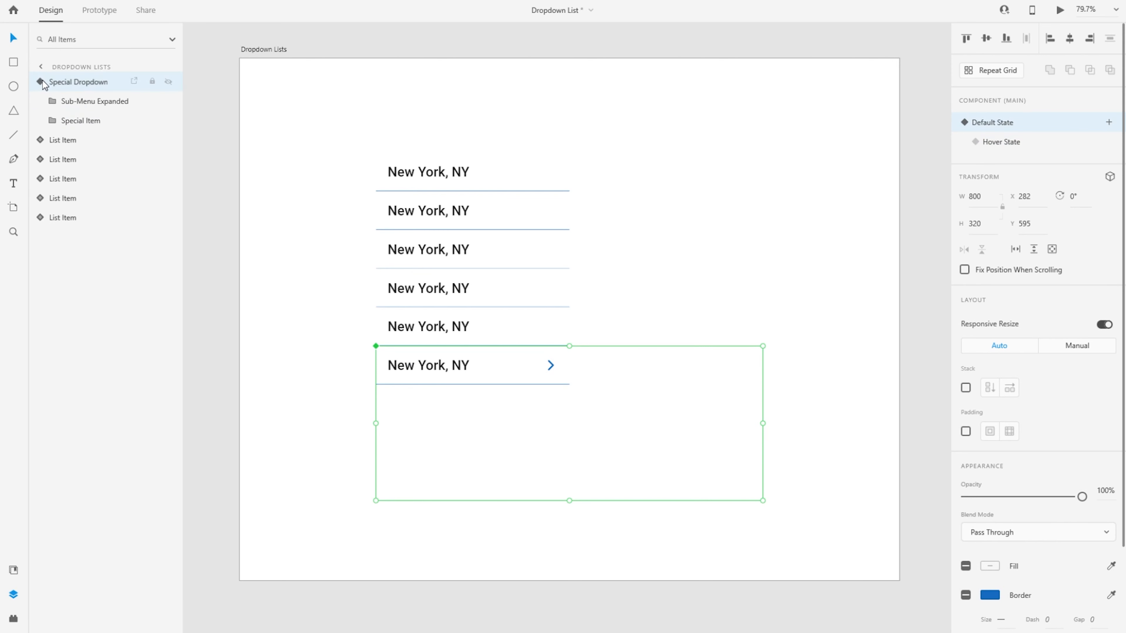
pyautogui.click(74, 109)
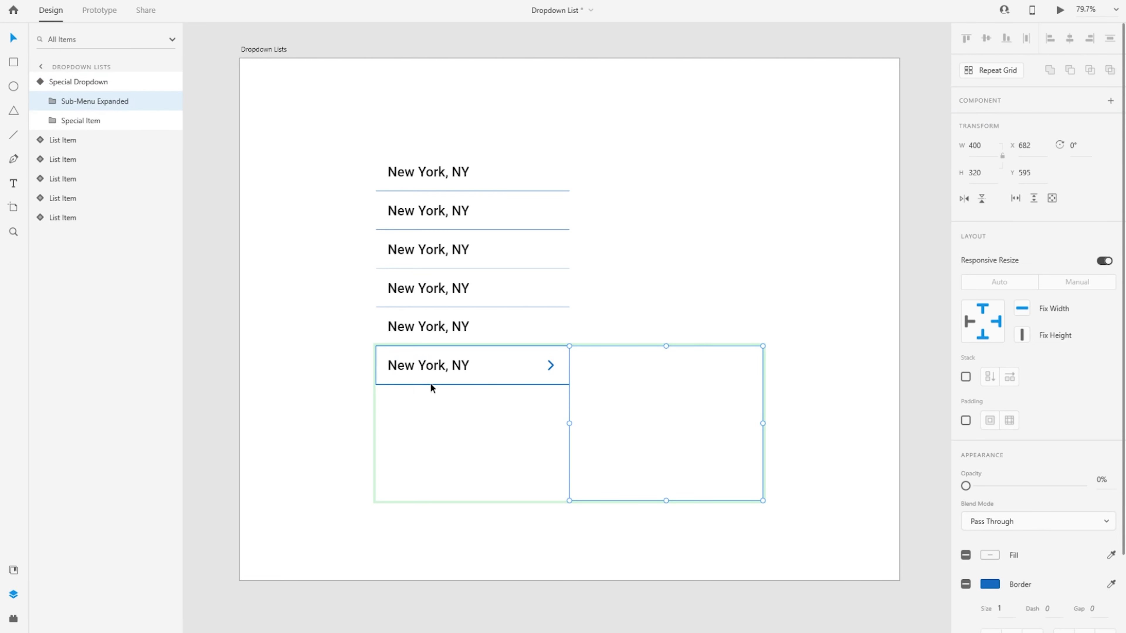
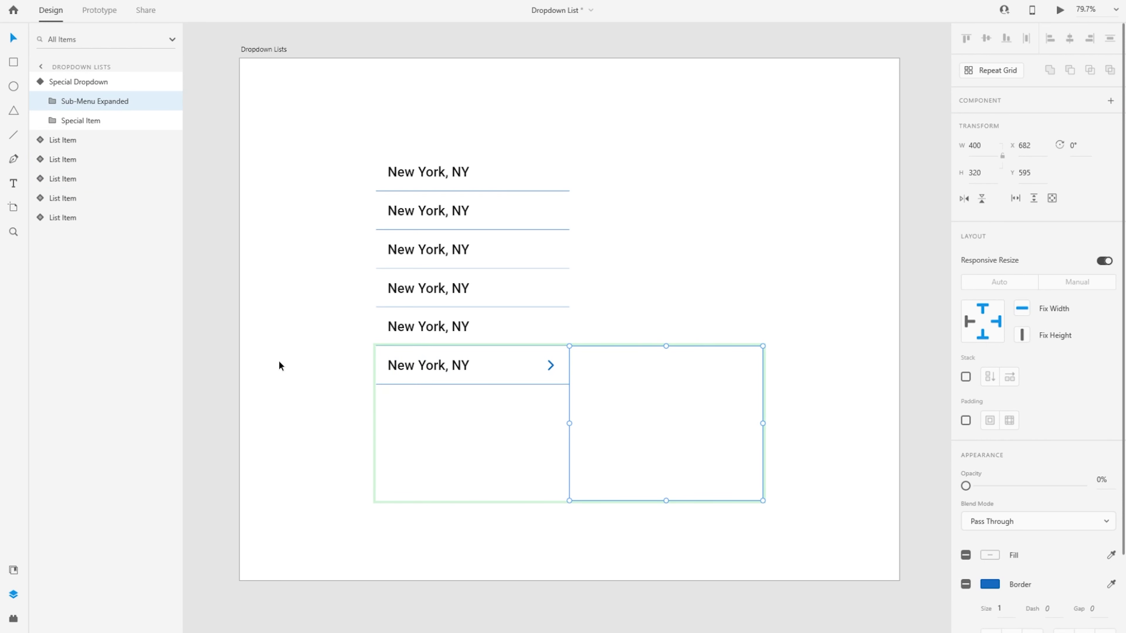
pyautogui.moveTo(698, 391); pyautogui.dragTo(496, 389)
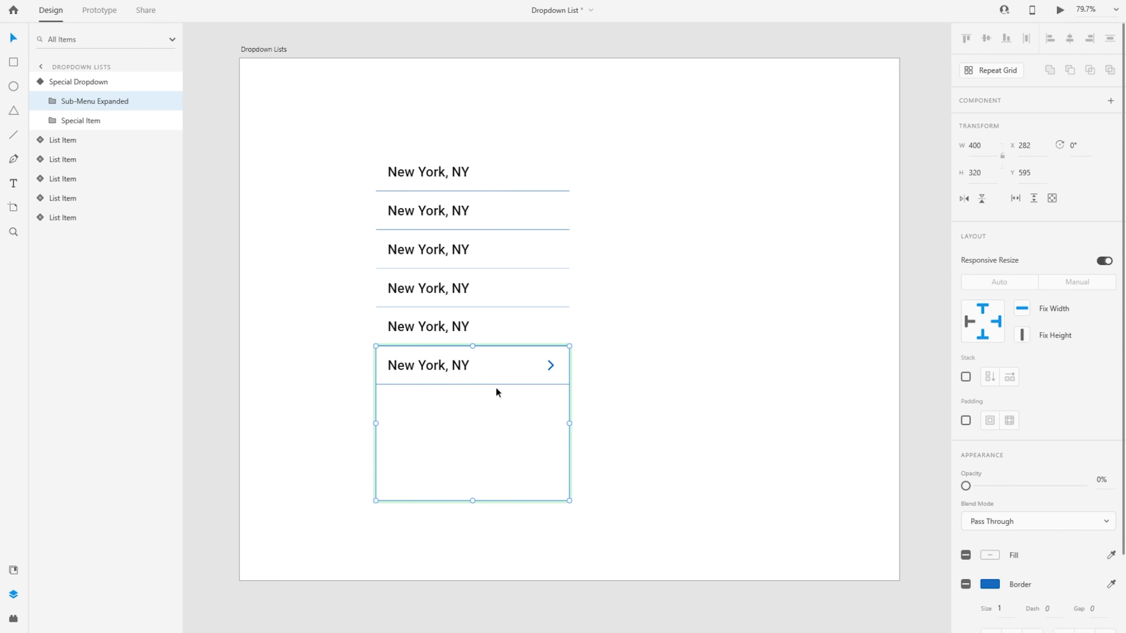
# Check the bounds of the Special Dropdown's two inner groups and open the Sub-Menu Expanded group down to its nested mask group
pyautogui.click(116, 84)
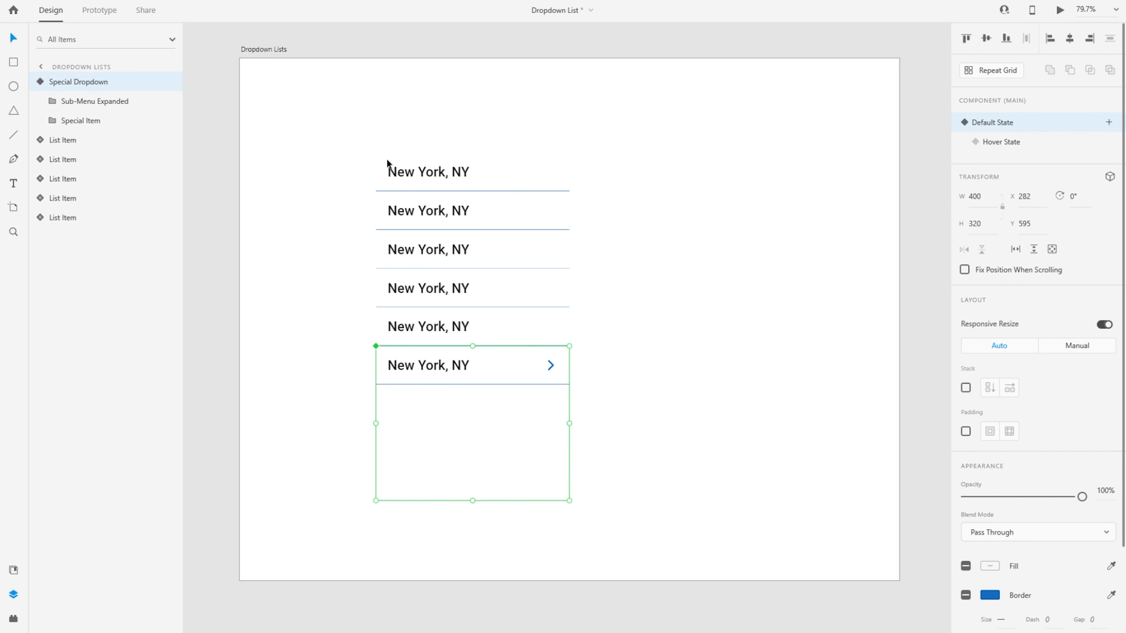
pyautogui.click(38, 96)
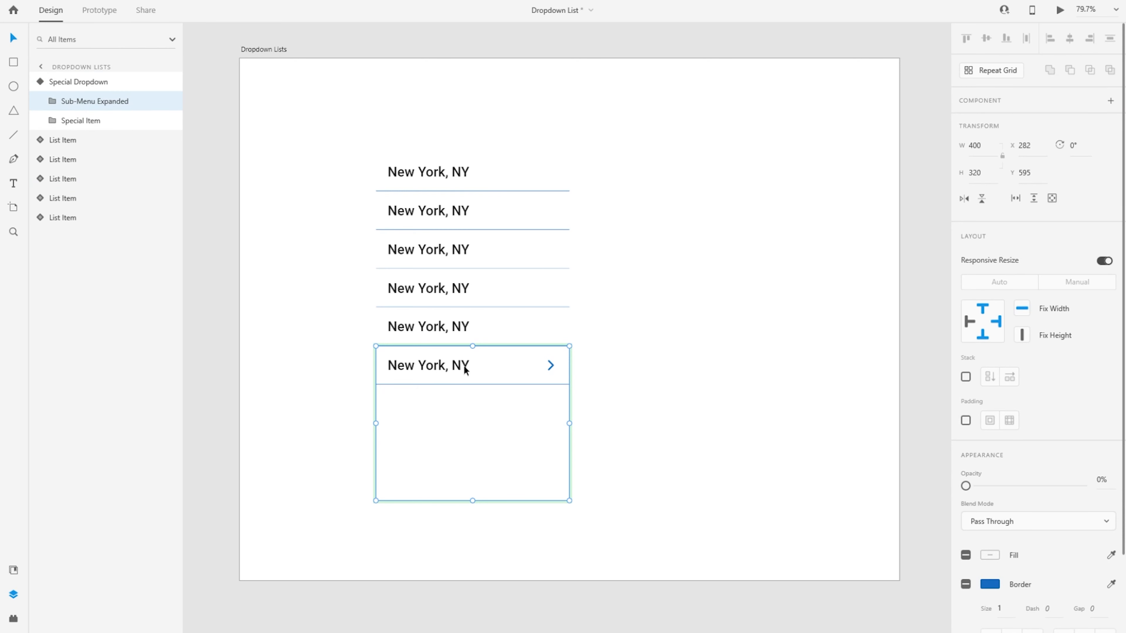
pyautogui.click(80, 121)
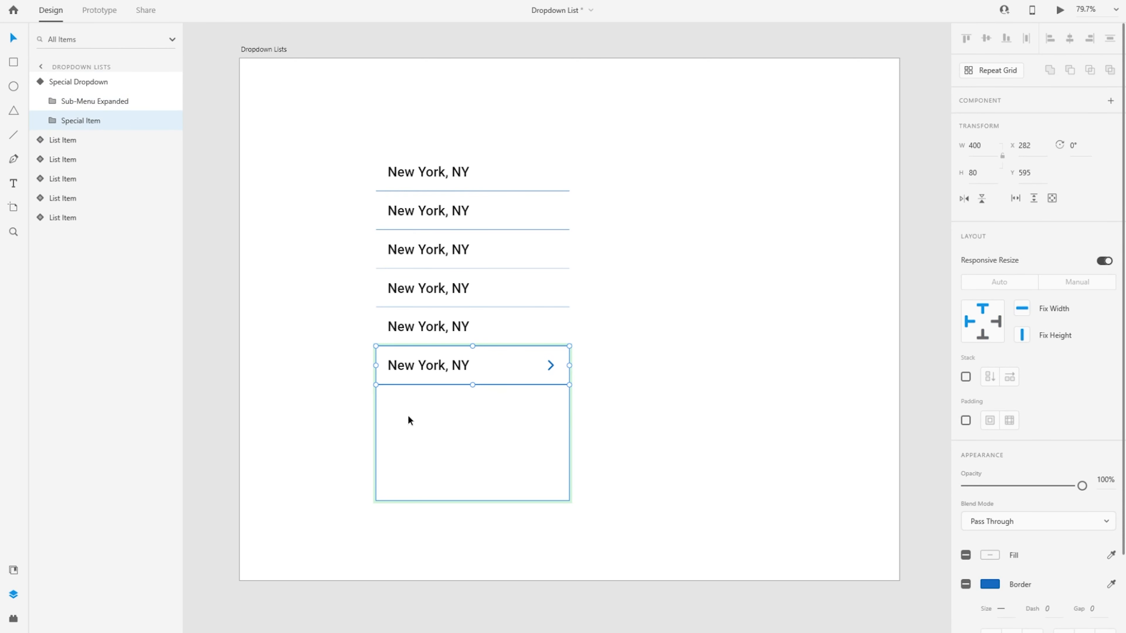
pyautogui.click(71, 105)
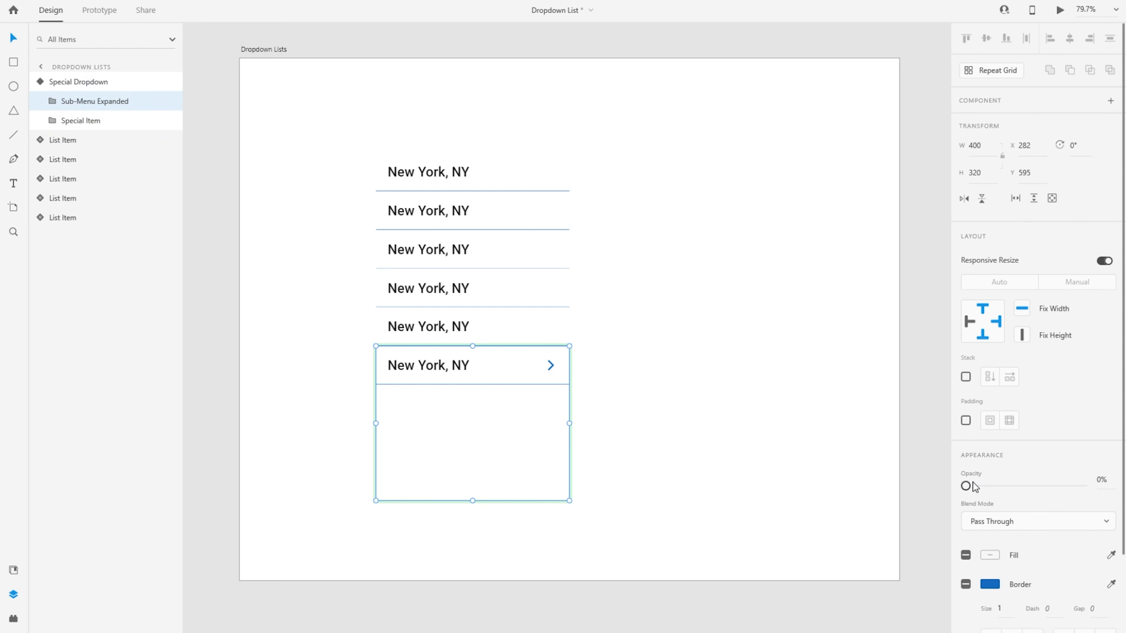
pyautogui.click(52, 101)
pyautogui.click(64, 140)
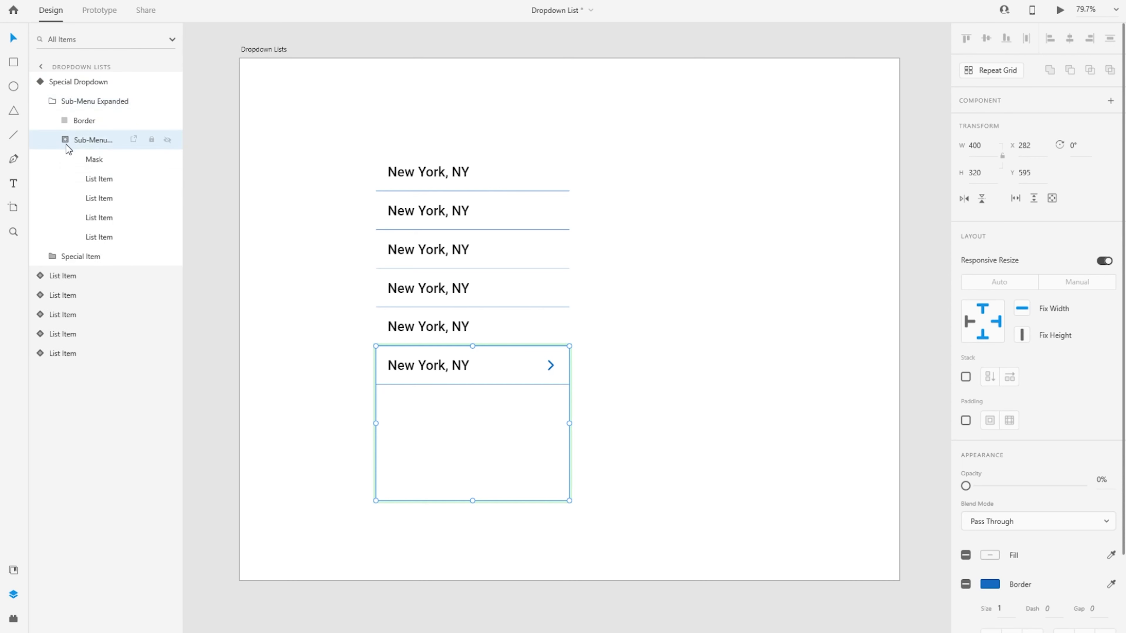
# Move the three lower List Items inside the default state's Sub-Menu Mask up 80 px together, leaving the topmost one in place
pyautogui.click(109, 238)
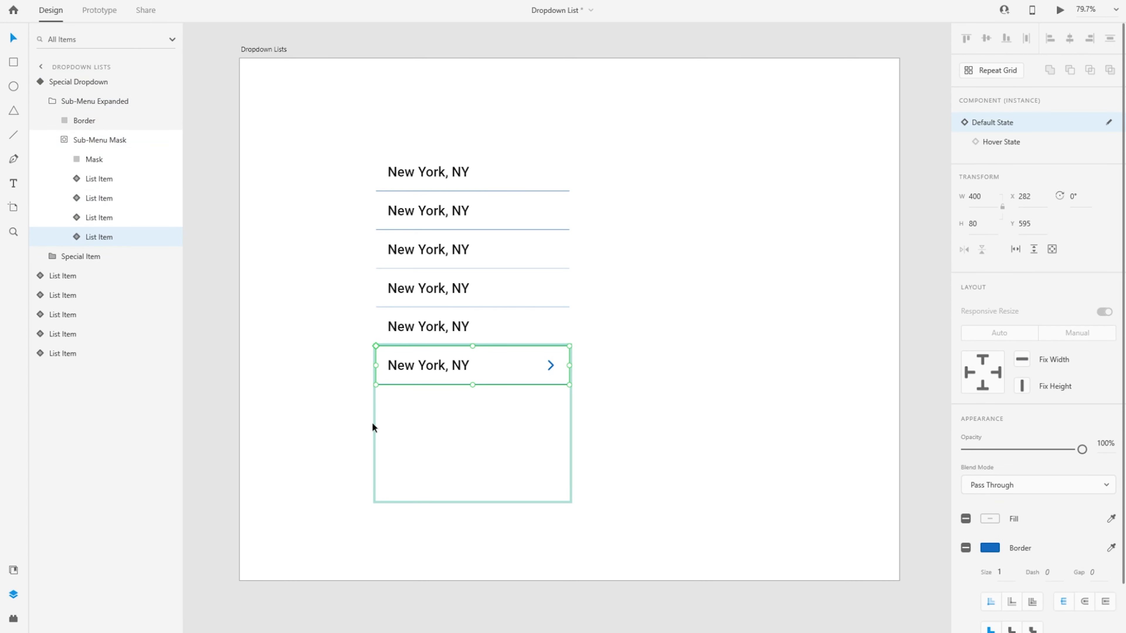
pyautogui.click(106, 219)
pyautogui.keyDown('shift'); pyautogui.click(106, 182); pyautogui.keyUp('shift')
pyautogui.hotkey('shift', 'Up')
pyautogui.hotkey('shift', 'Up')
pyautogui.hotkey('shift', 'Up')
pyautogui.hotkey('shift', 'Up')
pyautogui.hotkey('shift', 'Up')
pyautogui.hotkey('shift', 'Up')
pyautogui.hotkey('shift', 'Up')
pyautogui.hotkey('shift', 'Up')
# Move the two lowest List Items in the default state's Sub-Menu Mask up another 80 px
pyautogui.click(104, 195)
pyautogui.keyDown('shift'); pyautogui.click(102, 179); pyautogui.keyUp('shift')
pyautogui.hotkey('shift', 'Up')
pyautogui.hotkey('shift', 'Up')
pyautogui.hotkey('shift', 'Up')
pyautogui.hotkey('shift', 'Up')
pyautogui.hotkey('shift', 'Up')
pyautogui.hotkey('shift', 'Up')
pyautogui.hotkey('shift', 'Up')
pyautogui.hotkey('shift', 'Up')
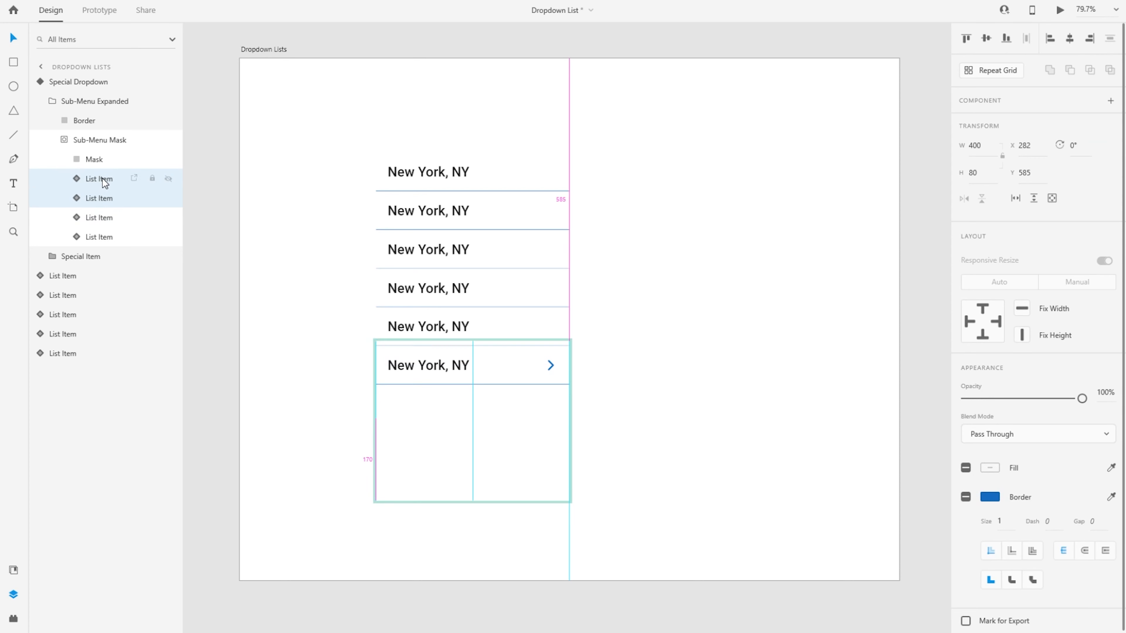
# Move the last List Item up a further 80 px so all four sub-menu items are stacked on one spot
pyautogui.click(100, 179)
pyautogui.hotkey('shift', 'Up')
pyautogui.hotkey('shift', 'Up')
pyautogui.hotkey('shift', 'Up')
pyautogui.hotkey('shift', 'Up')
pyautogui.hotkey('shift', 'Up')
pyautogui.hotkey('shift', 'Up')
pyautogui.hotkey('shift', 'Up')
pyautogui.hotkey('shift', 'Up')
# Shrink the default state's sub-menu Mask and Border to a height of 80 px
pyautogui.click(94, 159)
pyautogui.moveTo(472, 500); pyautogui.dragTo(473, 385)
pyautogui.click(84, 121)
pyautogui.click(78, 82)
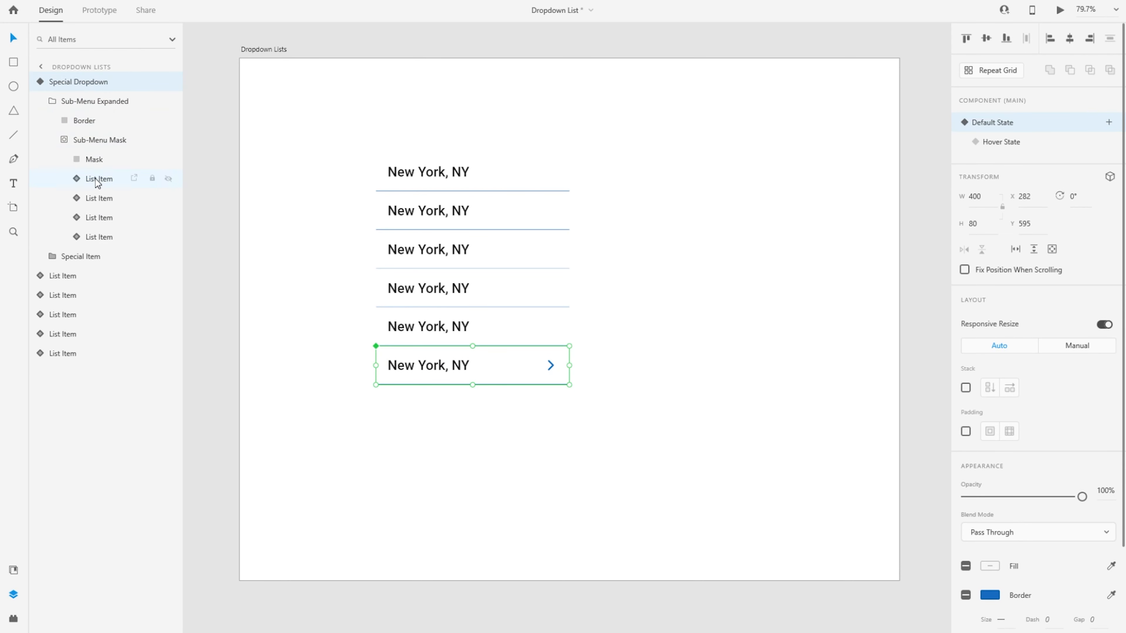
pyautogui.click(94, 219)
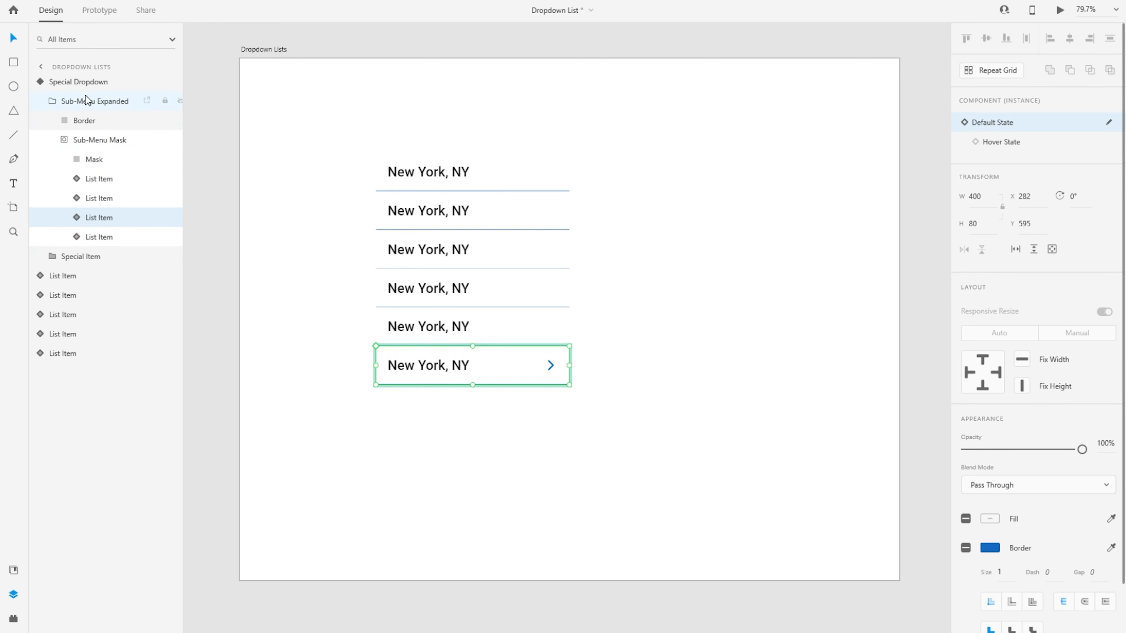
# In the Special Dropdown's Hover State, move the Sub-Menu Expanded group right to X 682, directly beside the special item
pyautogui.click(86, 81)
pyautogui.click(1019, 142)
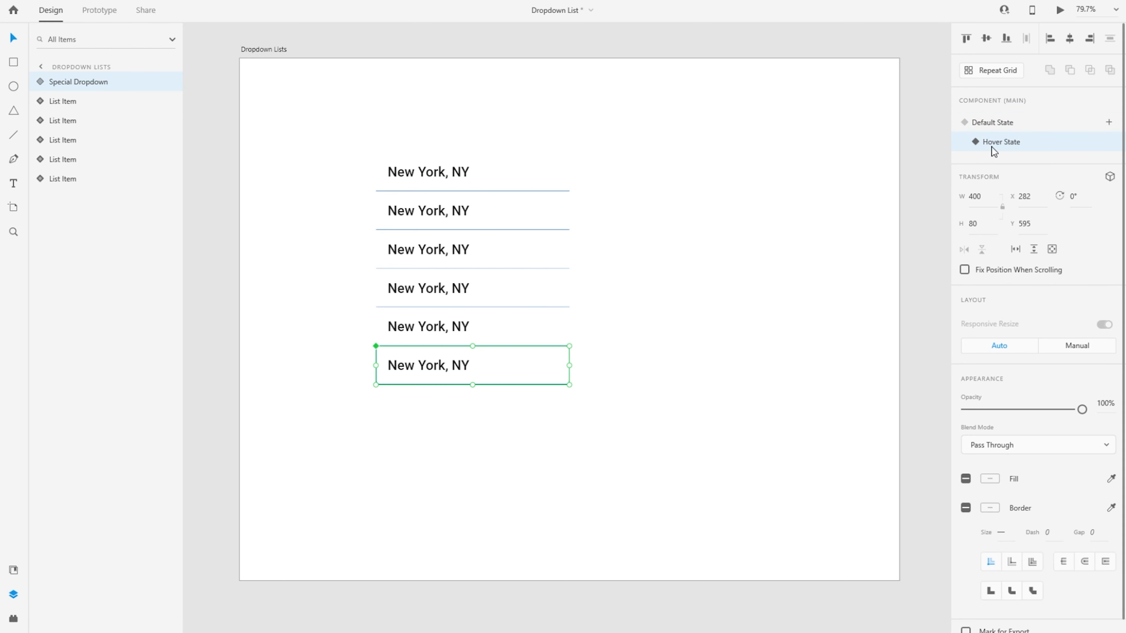
pyautogui.click(41, 81)
pyautogui.click(57, 104)
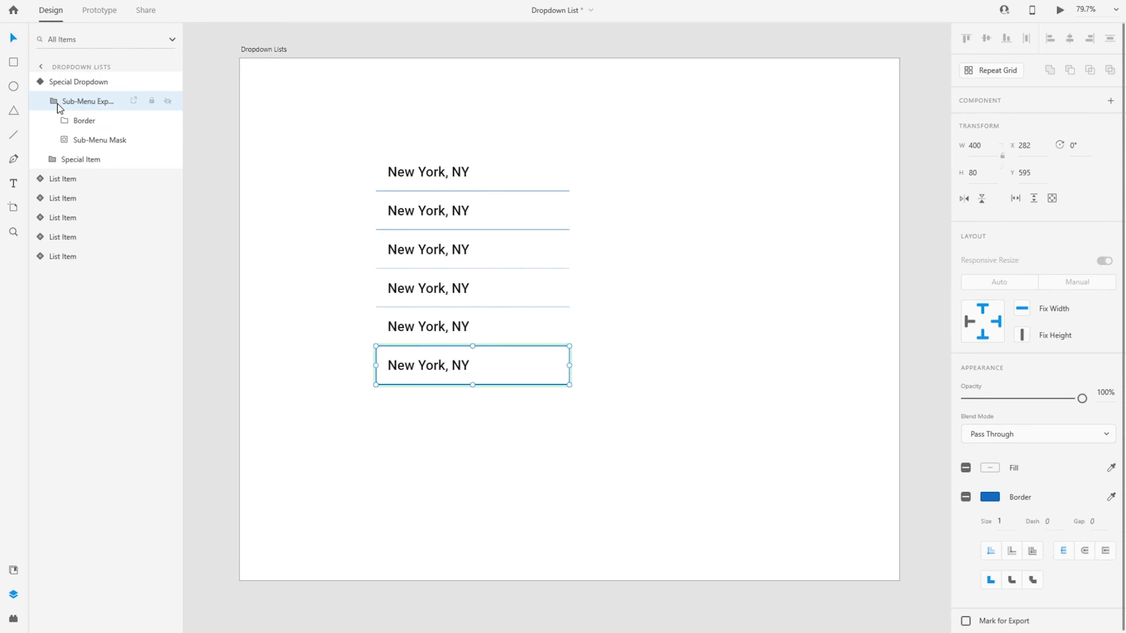
pyautogui.click(66, 141)
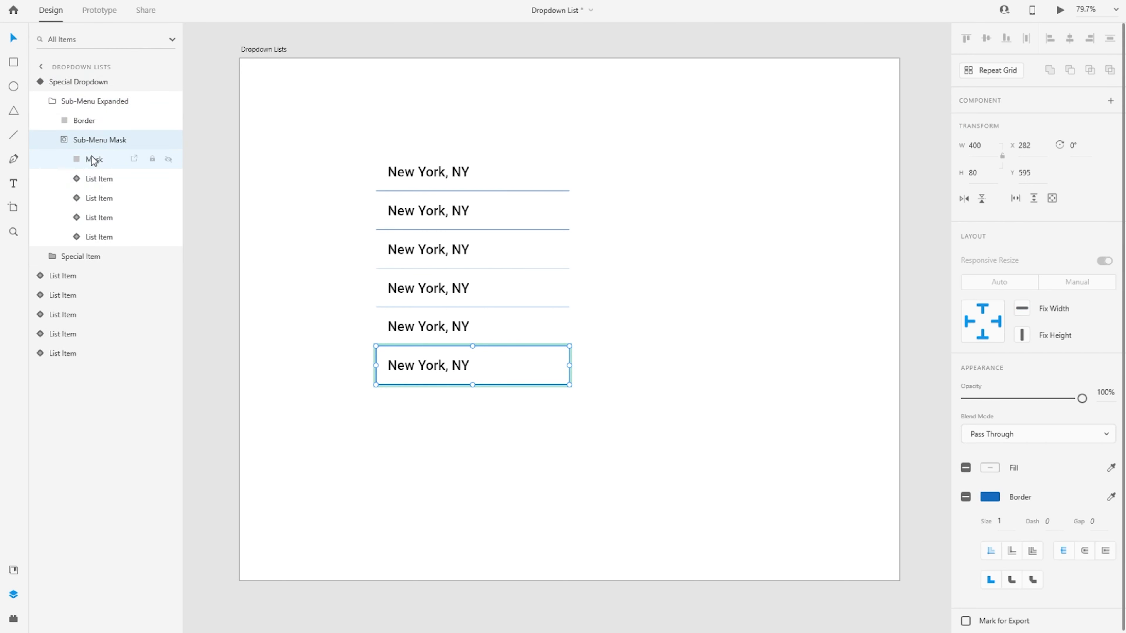
pyautogui.click(56, 139)
pyautogui.click(110, 101)
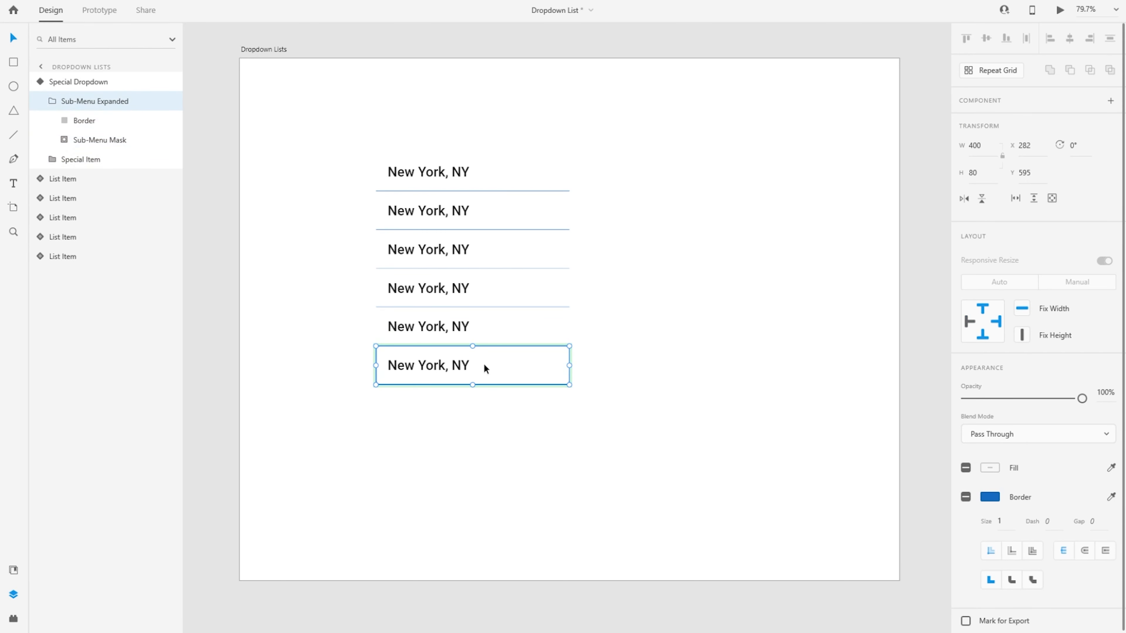
pyautogui.moveTo(468, 366); pyautogui.dragTo(662, 372)
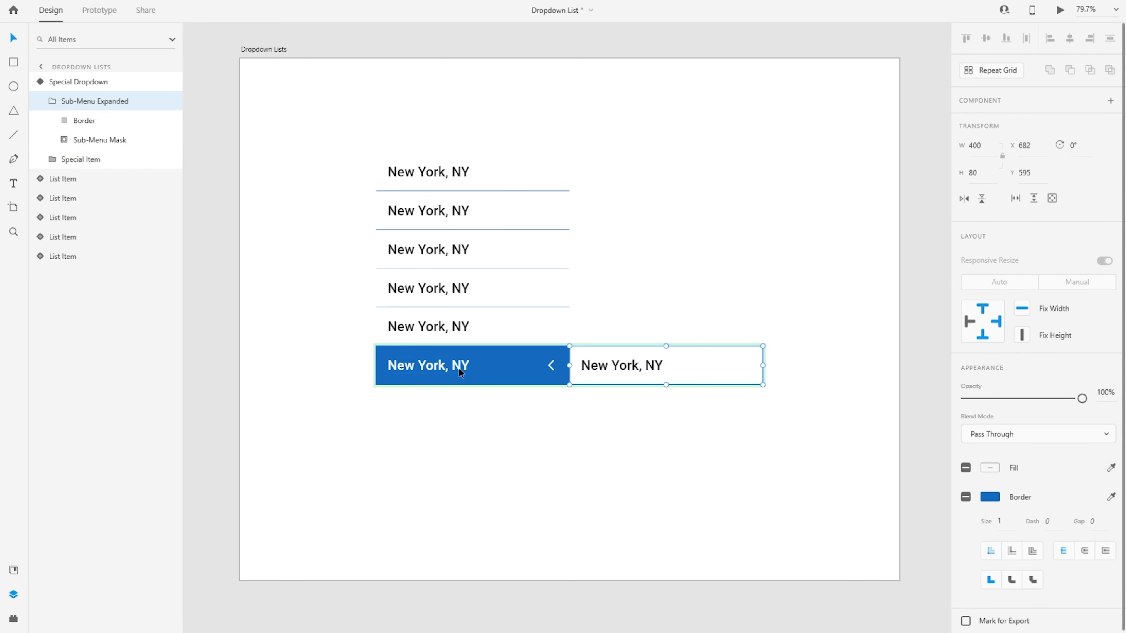
# In the Hover State's Sub-Menu Mask, move all List Items except the first one down 80 px
pyautogui.click(64, 139)
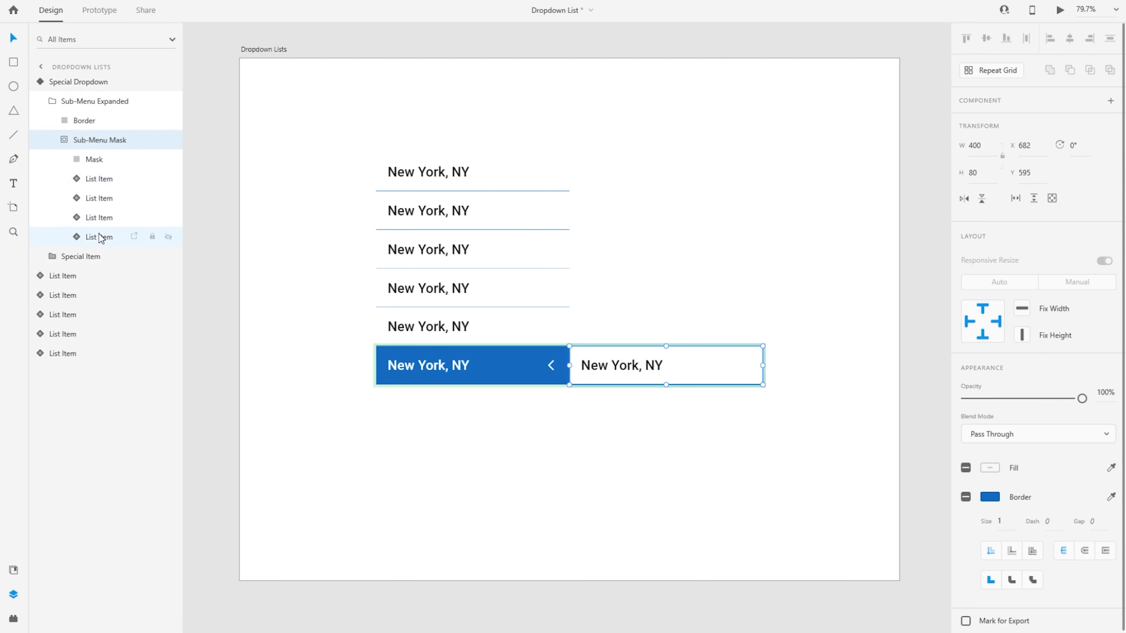
pyautogui.click(95, 238)
pyautogui.keyDown('shift'); pyautogui.click(95, 180); pyautogui.keyUp('shift')
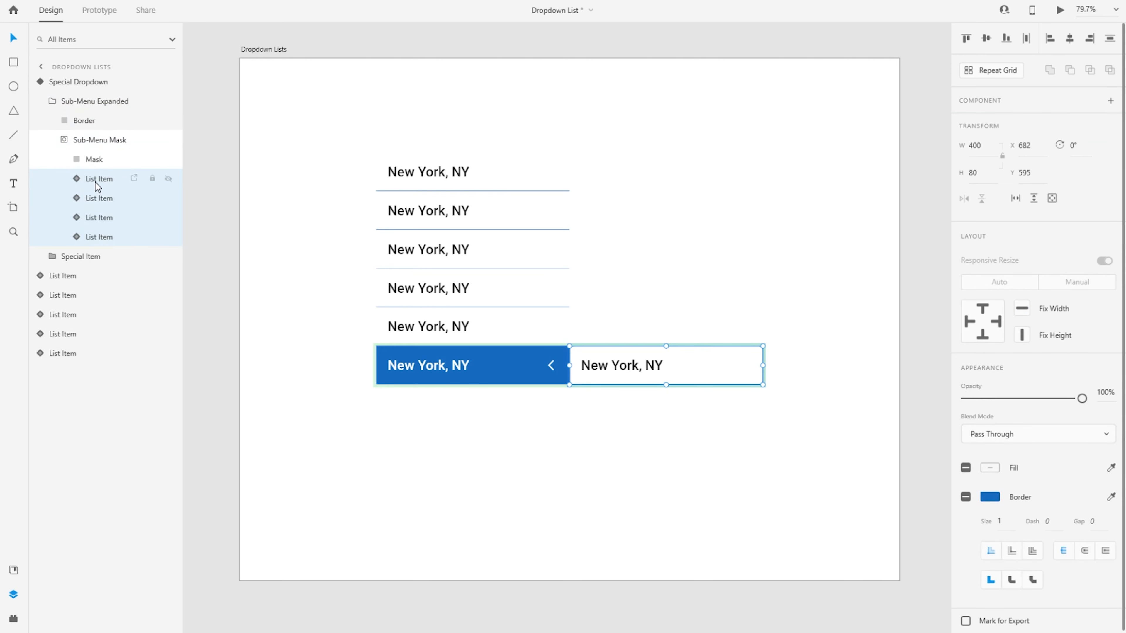
pyautogui.click(102, 216)
pyautogui.keyDown('shift'); pyautogui.click(101, 177); pyautogui.keyUp('shift')
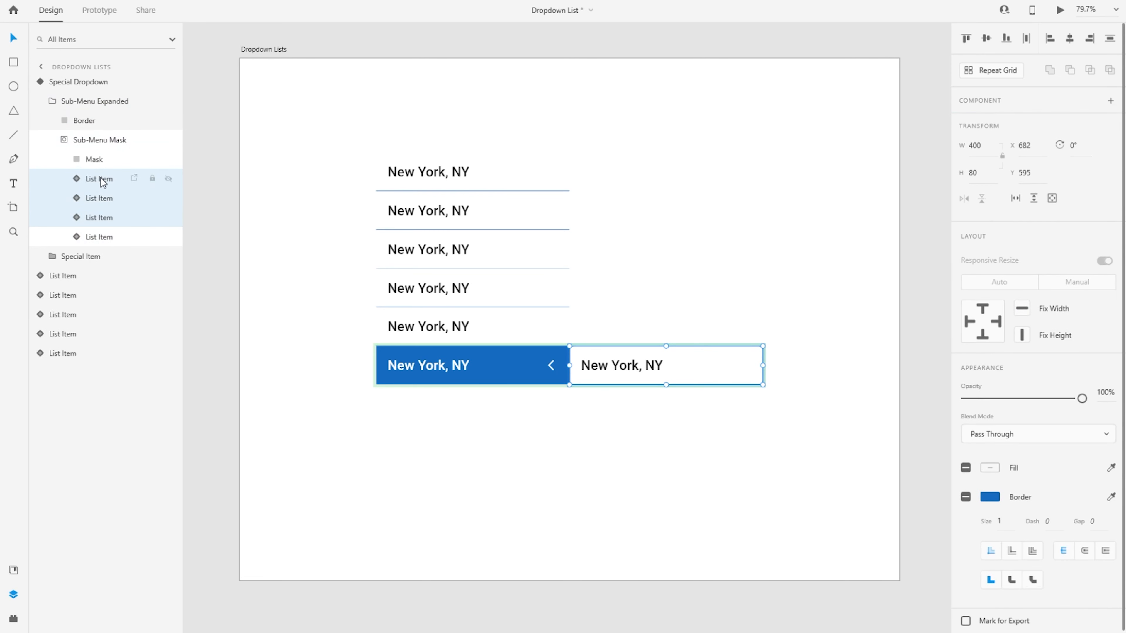
pyautogui.hotkey('shift', 'Down')
pyautogui.hotkey('shift', 'Down')
pyautogui.hotkey('shift', 'Down')
pyautogui.hotkey('shift', 'Down')
pyautogui.hotkey('shift', 'Down')
pyautogui.hotkey('shift', 'Down')
pyautogui.hotkey('shift', 'Down')
pyautogui.hotkey('shift', 'Down')
# Move the last two List Items of the Hover State's sub-menu down another 80 px
pyautogui.click(101, 198)
pyautogui.keyDown('shift'); pyautogui.click(100, 181); pyautogui.keyUp('shift')
pyautogui.hotkey('shift', 'Down')
pyautogui.hotkey('shift', 'Down')
pyautogui.hotkey('shift', 'Down')
pyautogui.hotkey('shift', 'Down')
pyautogui.hotkey('shift', 'Down')
pyautogui.hotkey('shift', 'Down')
pyautogui.hotkey('shift', 'Down')
pyautogui.hotkey('shift', 'Down')
# Move the final List Item of the Hover State's sub-menu down 80 px to Y 835
pyautogui.click(100, 181)
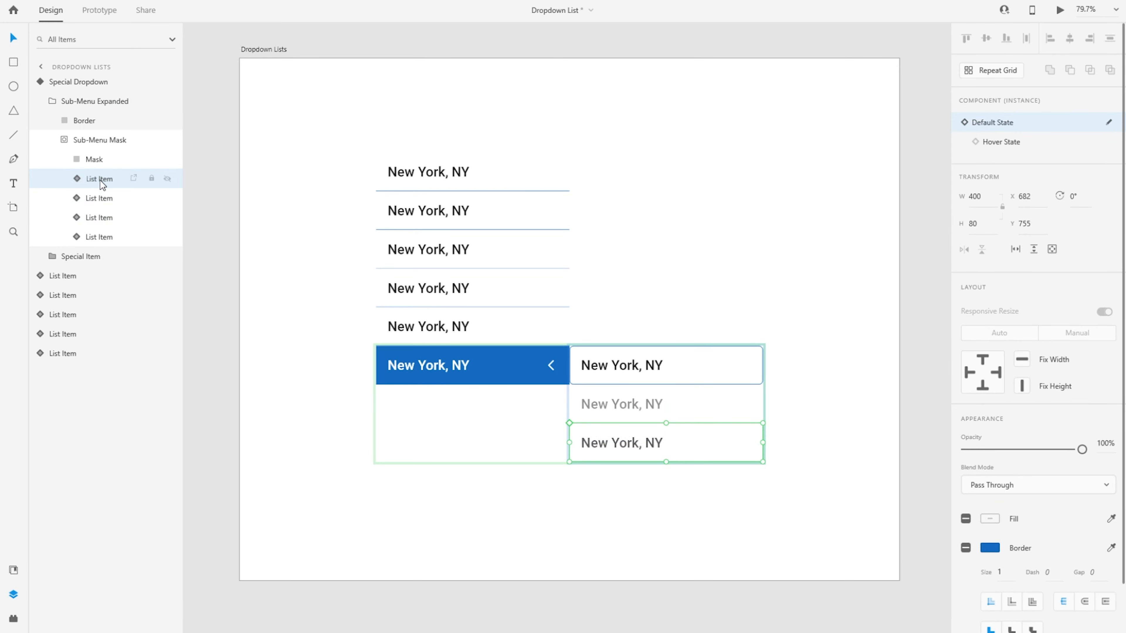
pyautogui.hotkey('shift', 'Down')
pyautogui.hotkey('shift', 'Down')
pyautogui.hotkey('shift', 'Down')
pyautogui.hotkey('shift', 'Down')
pyautogui.hotkey('shift', 'Down')
pyautogui.hotkey('shift', 'Down')
pyautogui.hotkey('shift', 'Down')
pyautogui.hotkey('shift', 'Down')
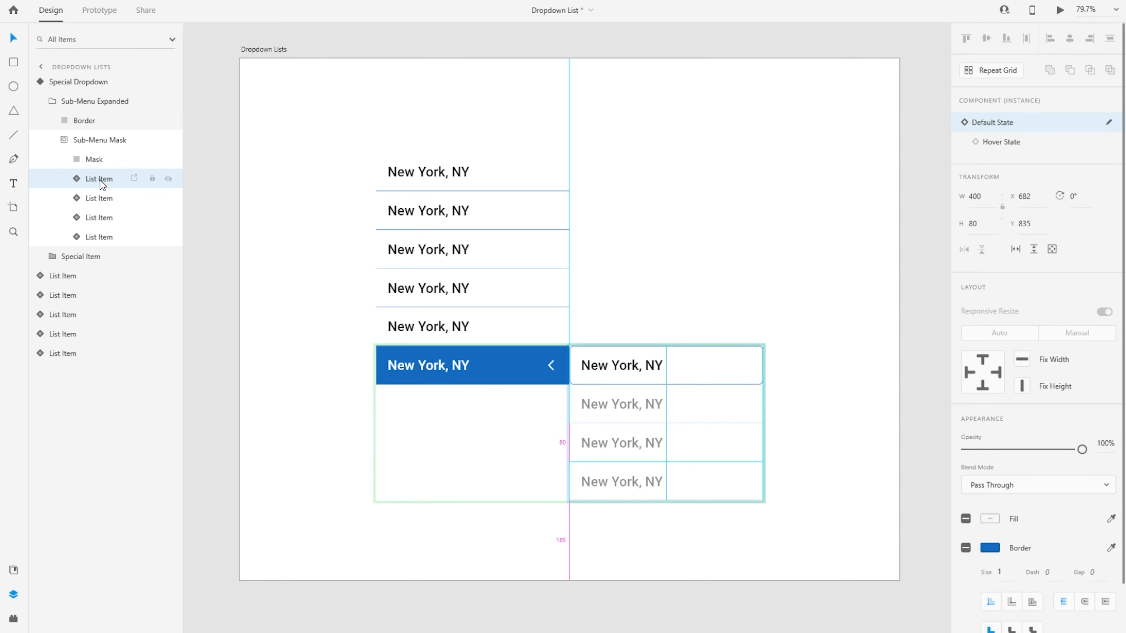
# Extend the Hover State's sub-menu Mask and Border to 320 px high and compare the component's two states
pyautogui.click(95, 159)
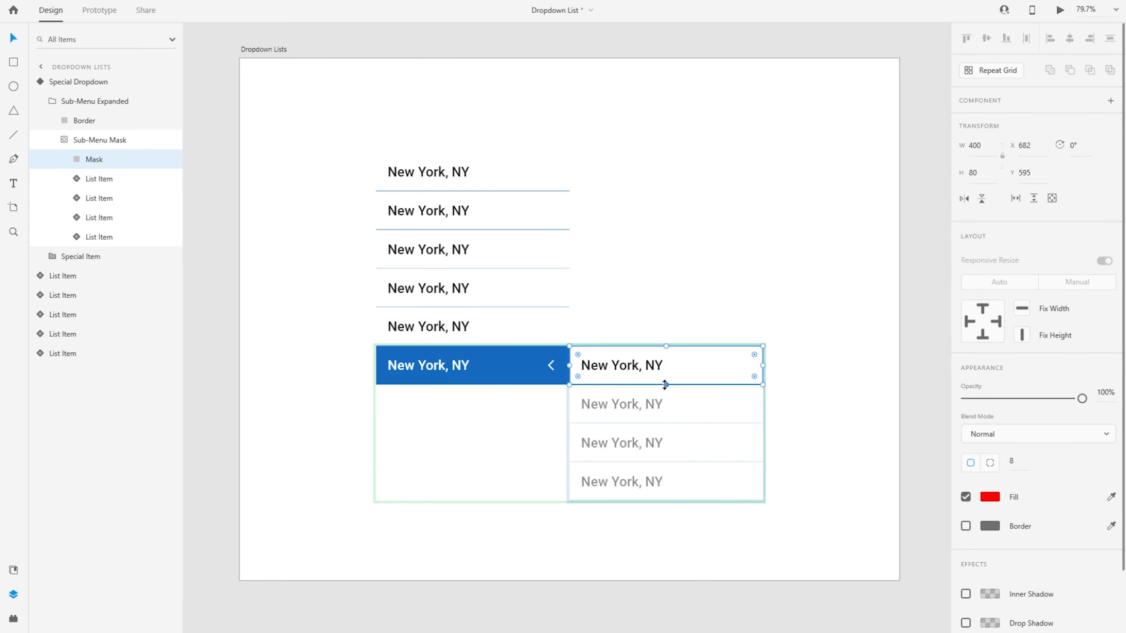
pyautogui.moveTo(666, 385); pyautogui.dragTo(666, 500)
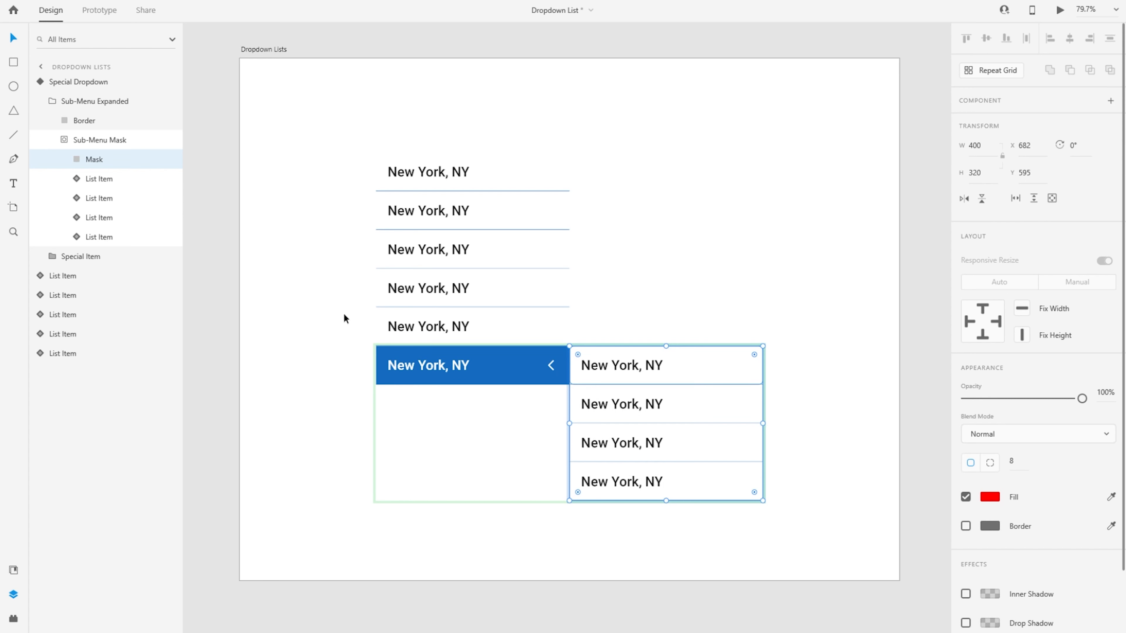
pyautogui.click(108, 121)
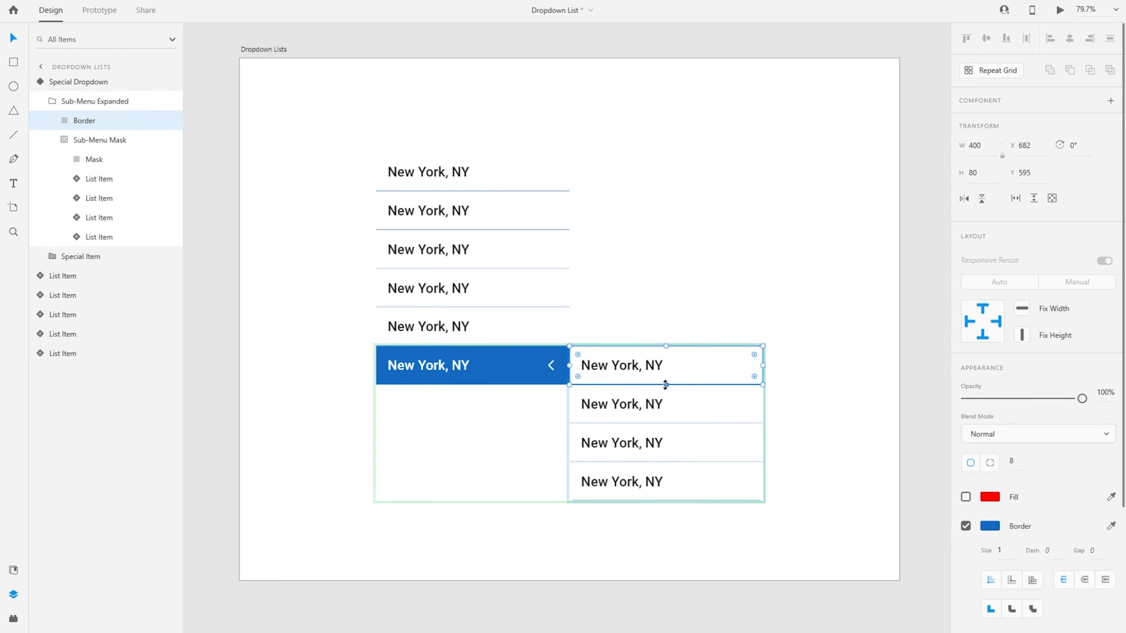
pyautogui.moveTo(665, 384); pyautogui.dragTo(668, 501)
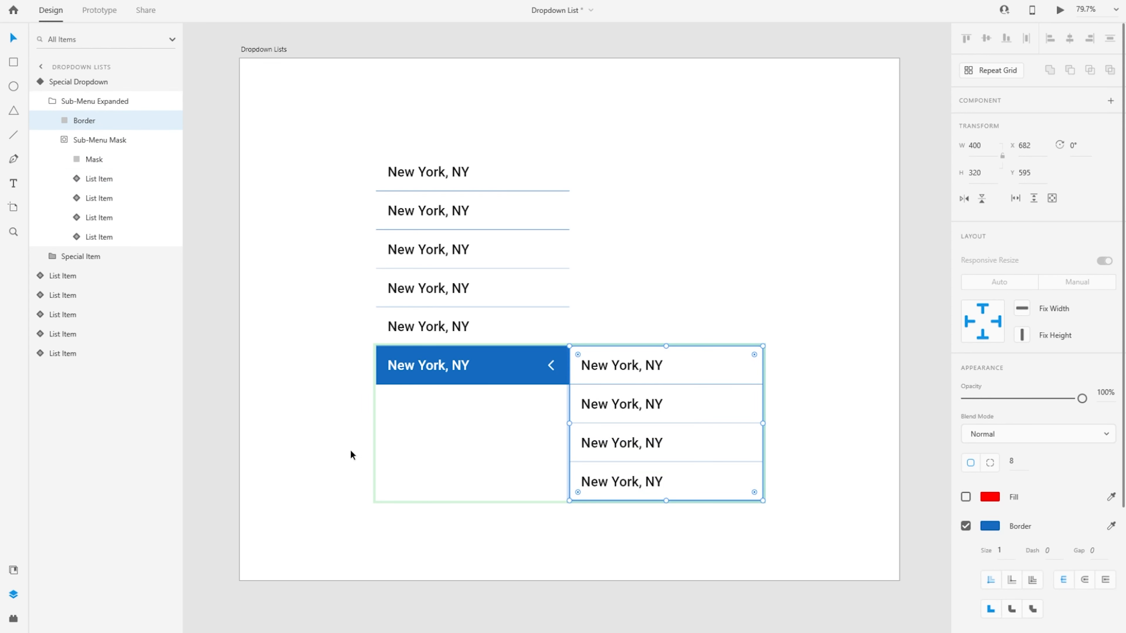
pyautogui.click(72, 102)
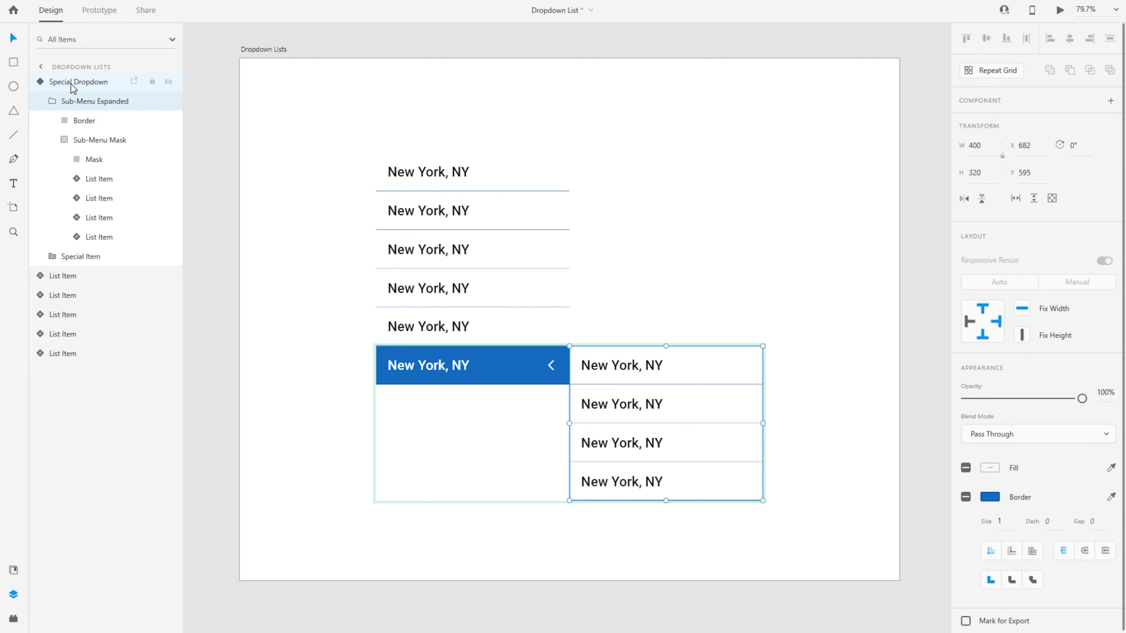
pyautogui.click(73, 84)
pyautogui.click(1003, 122)
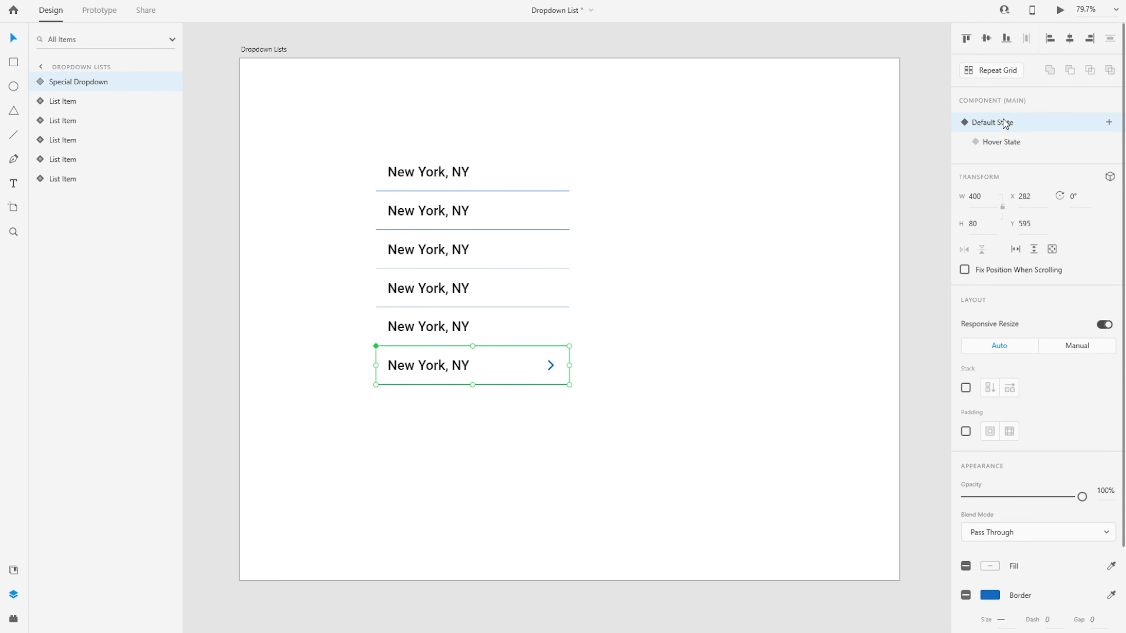
pyautogui.click(1002, 143)
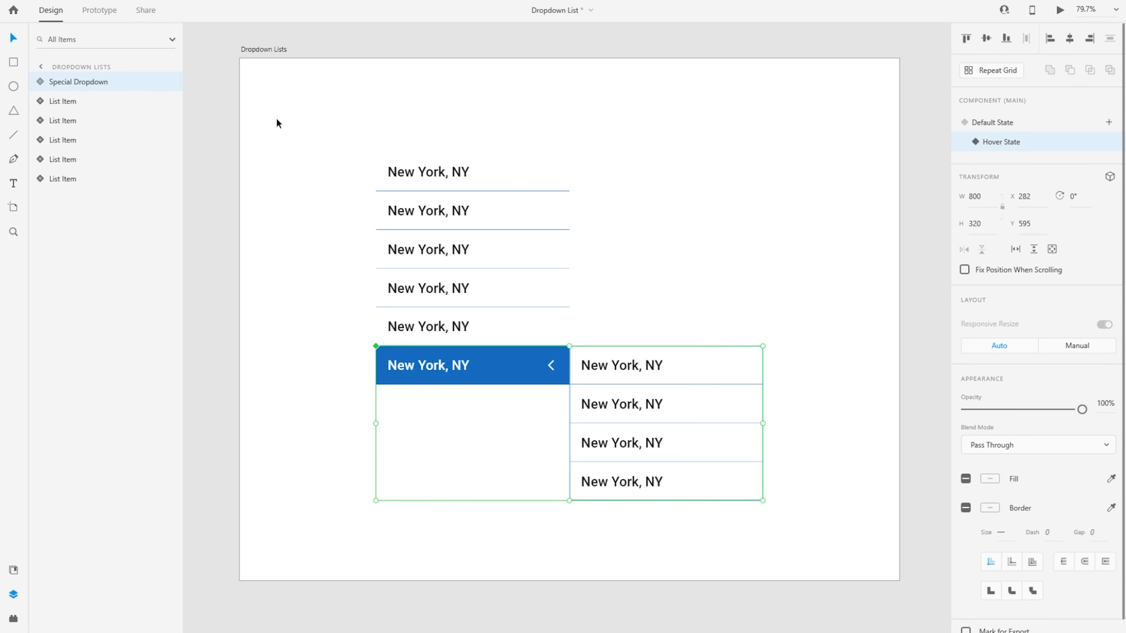
# In the Default State, reorder the layers so Sub-Menu Expanded sits below Special Item
pyautogui.click(1054, 124)
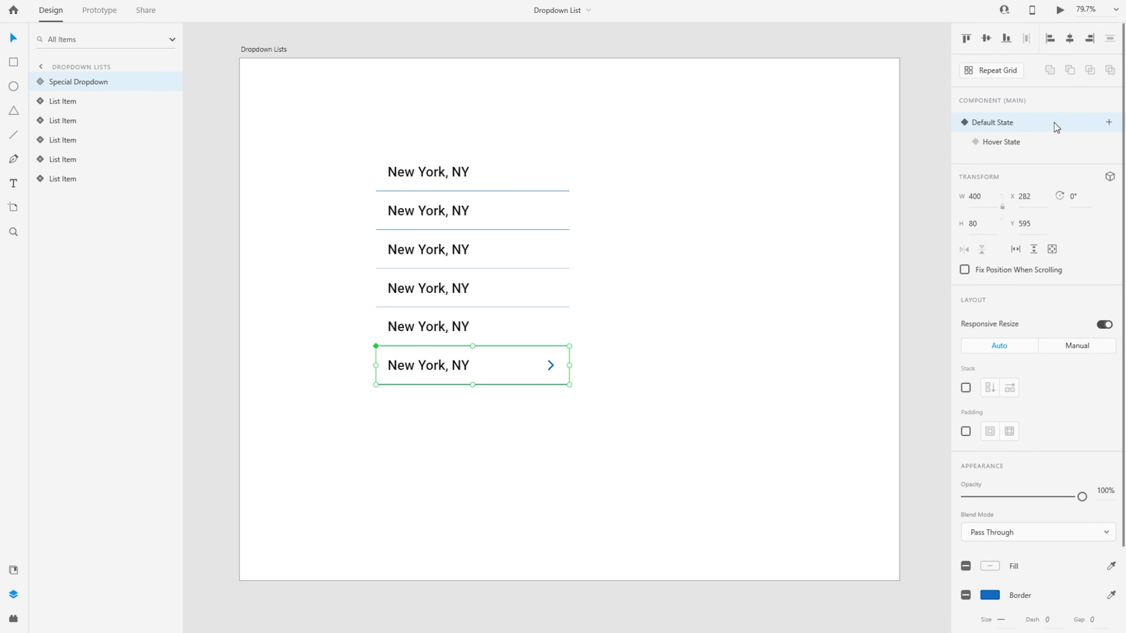
pyautogui.click(35, 82)
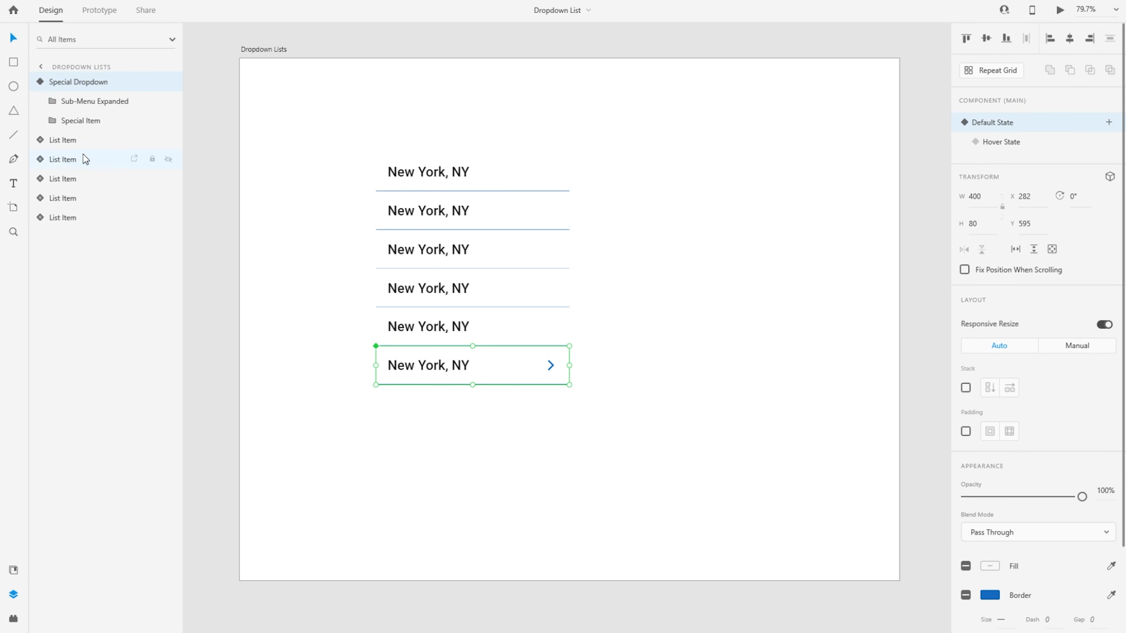
pyautogui.click(84, 102)
pyautogui.click(83, 122)
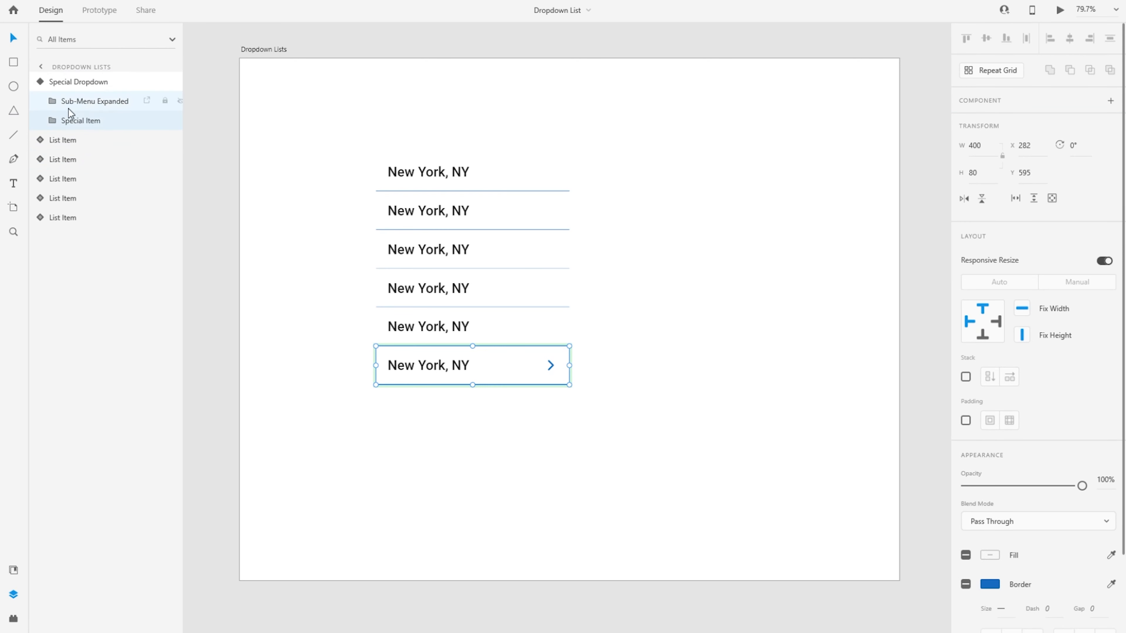
pyautogui.click(96, 103)
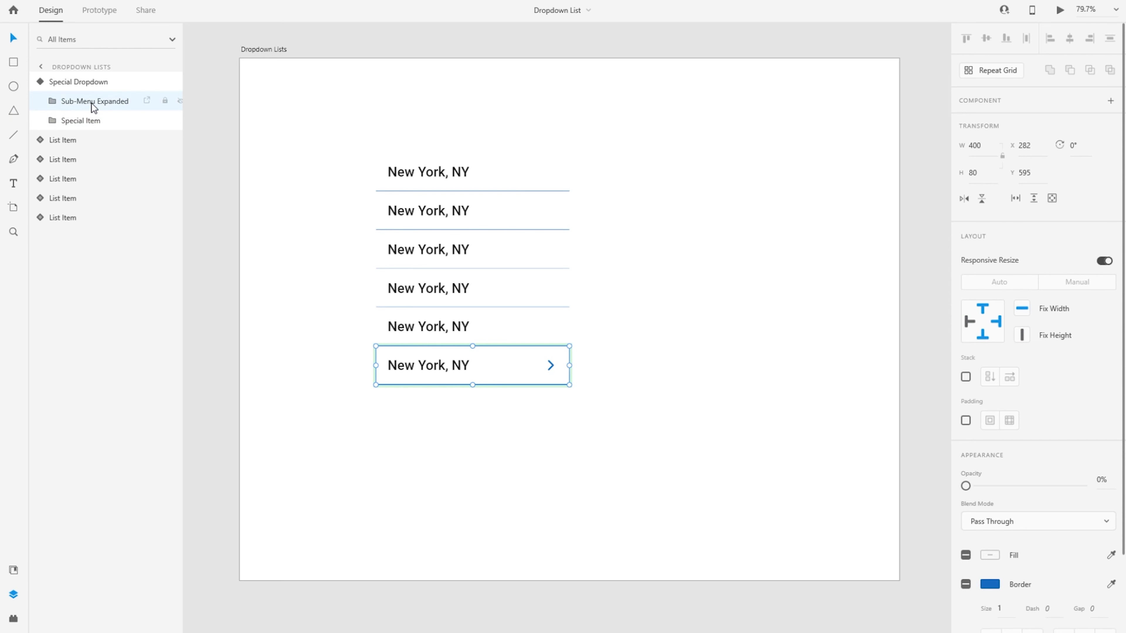
pyautogui.moveTo(94, 106); pyautogui.dragTo(96, 129)
pyautogui.click(82, 105)
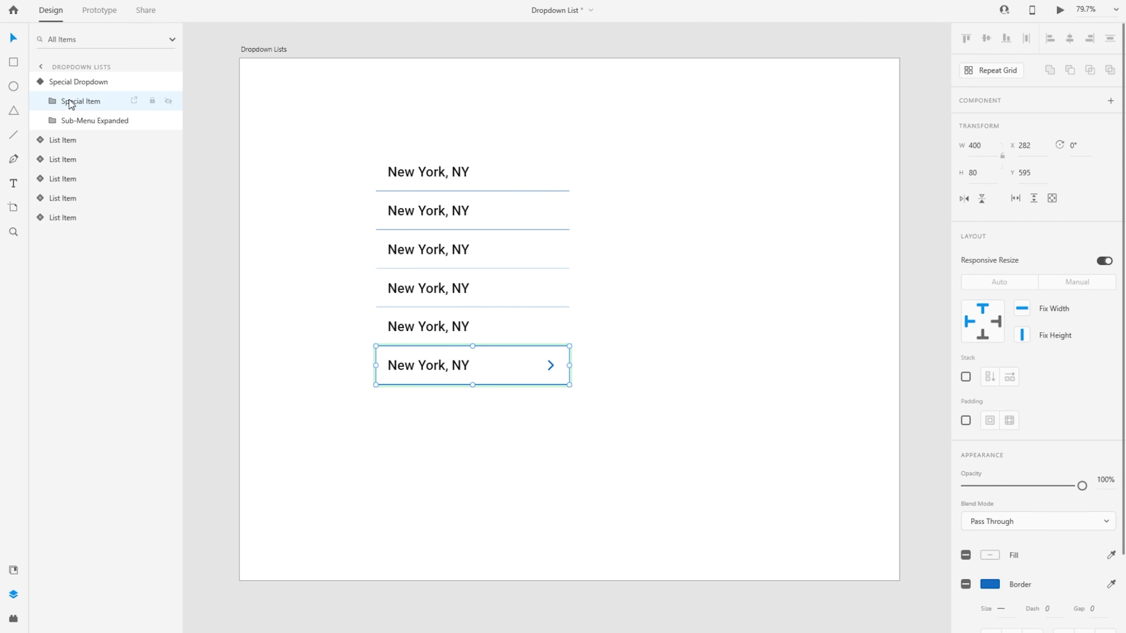
# Check the order of the Special Item and Sub-Menu Expanded groups in the Hover State and the Default State
pyautogui.click(73, 89)
pyautogui.click(1041, 141)
pyautogui.click(81, 105)
pyautogui.click(84, 120)
pyautogui.click(84, 84)
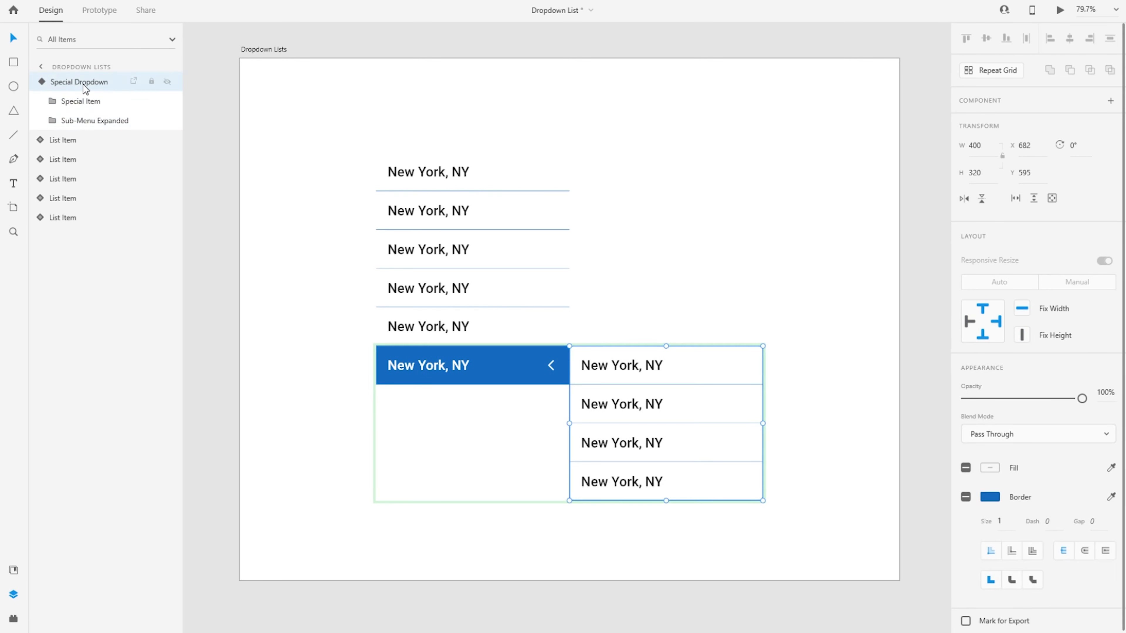
pyautogui.click(999, 122)
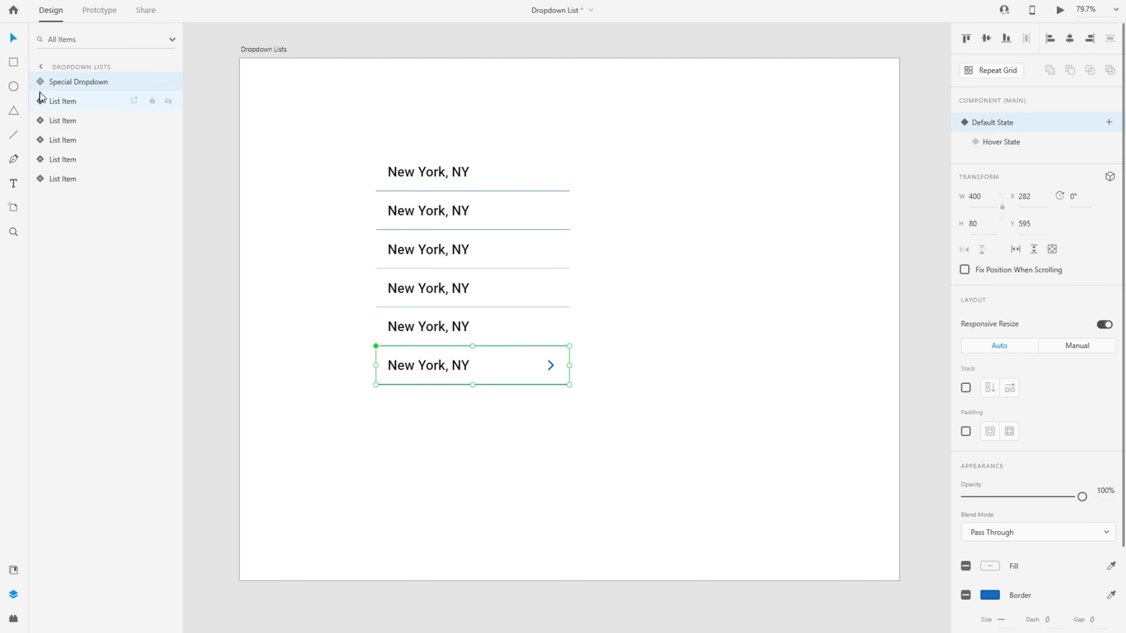
pyautogui.click(40, 82)
pyautogui.click(77, 114)
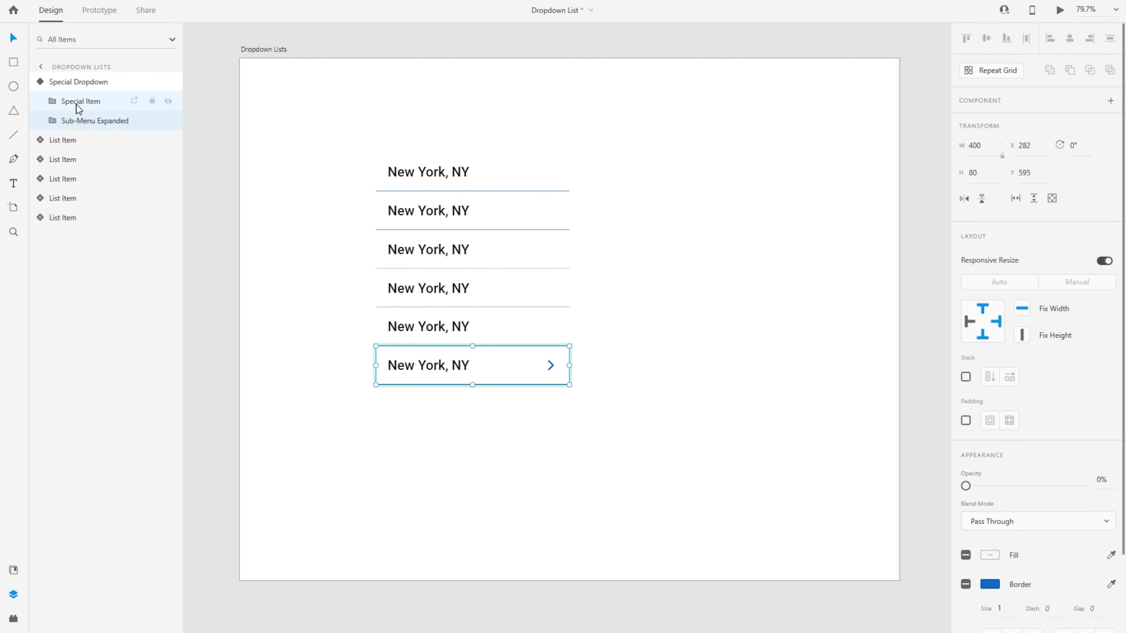
pyautogui.click(76, 105)
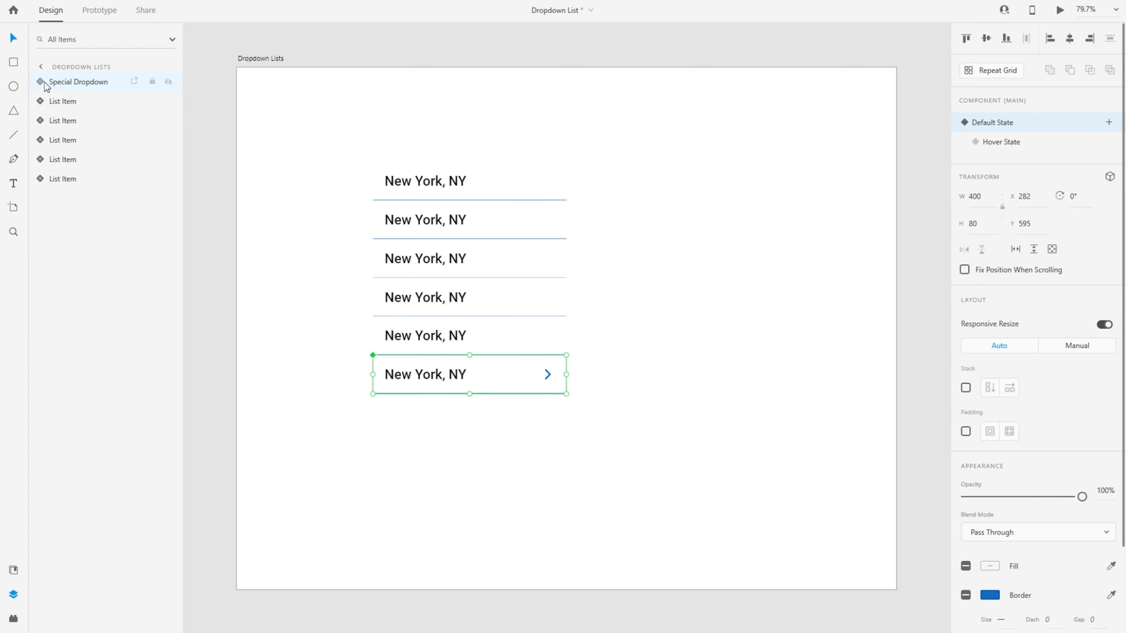
# In the Default State's Sub-Menu Mask, shift the upper three List Item layers down 80 px to Y 675
pyautogui.click(42, 82)
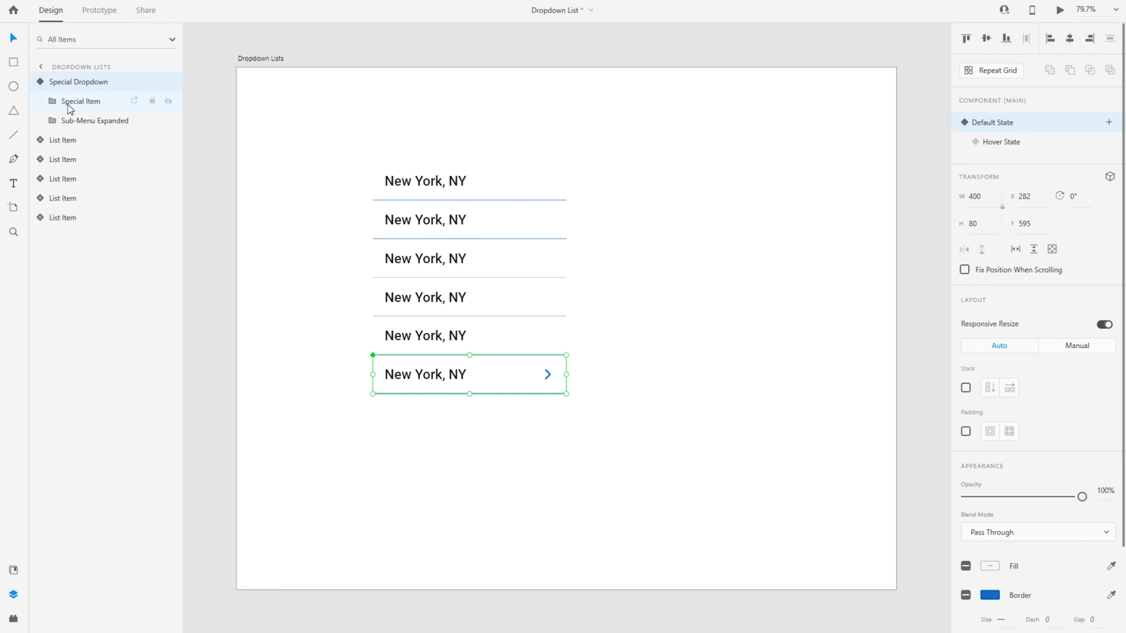
pyautogui.click(71, 120)
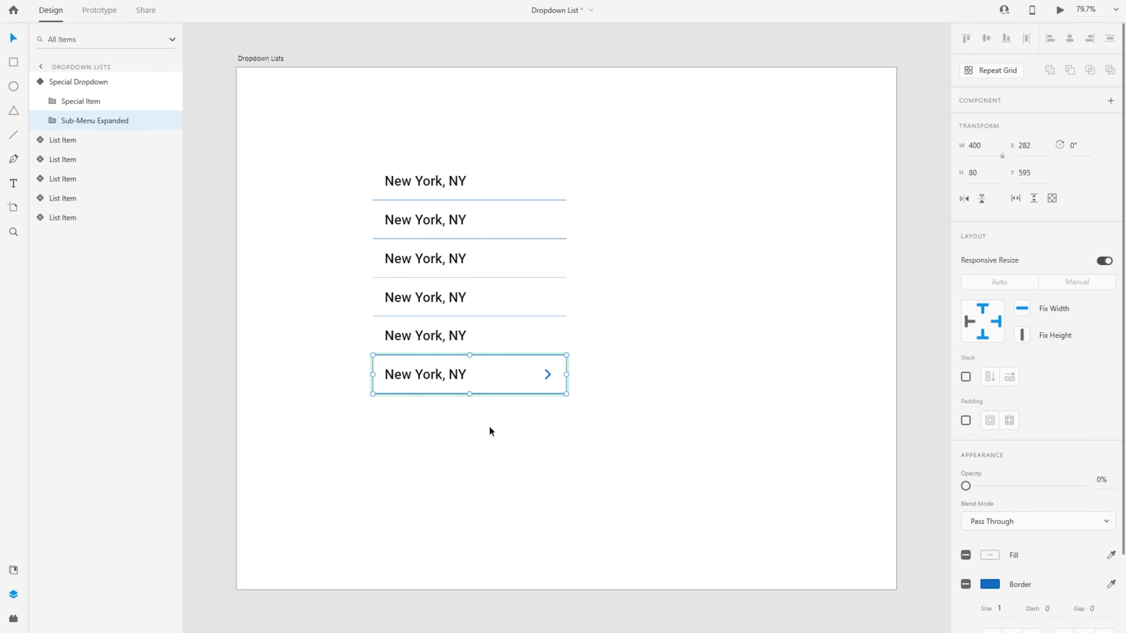
pyautogui.click(52, 119)
pyautogui.click(66, 160)
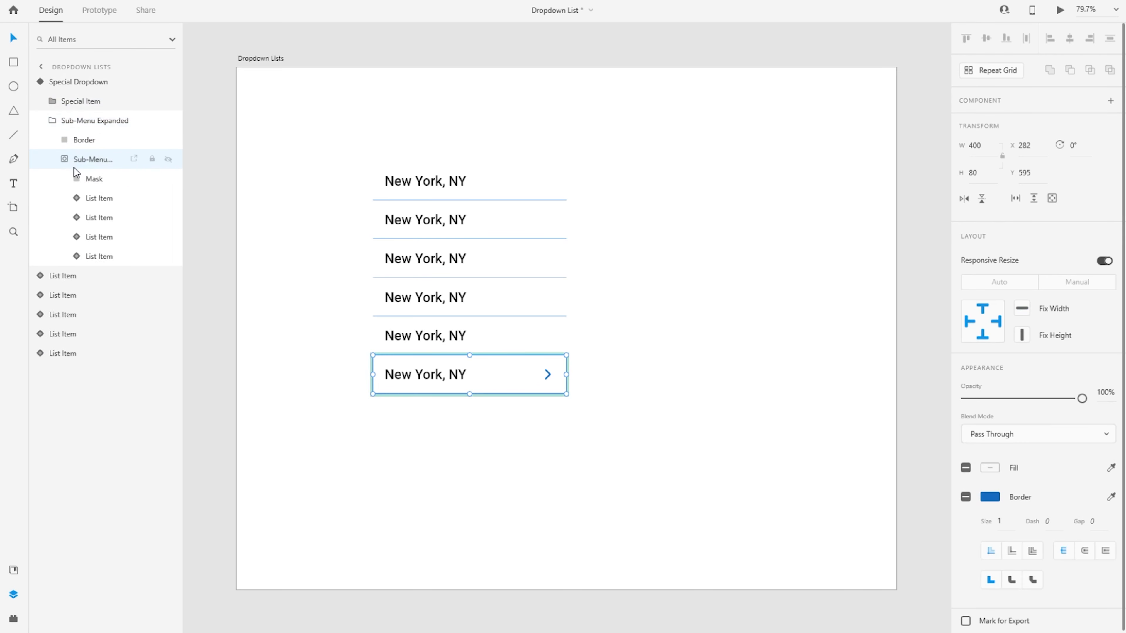
pyautogui.click(82, 124)
pyautogui.click(99, 237)
pyautogui.keyDown('shift'); pyautogui.click(106, 199); pyautogui.keyUp('shift')
pyautogui.hotkey('shift', 'Down')
pyautogui.hotkey('shift', 'Down')
pyautogui.hotkey('shift', 'Down')
pyautogui.hotkey('shift', 'Down')
pyautogui.hotkey('shift', 'Down')
pyautogui.hotkey('shift', 'Down')
pyautogui.hotkey('shift', 'Down')
pyautogui.hotkey('shift', 'Down')
# Shift the upper two List Item layers of the Default State's sub-menu down another 80 px to Y 755
pyautogui.keyDown('shift'); pyautogui.click(106, 212); pyautogui.keyUp('shift')
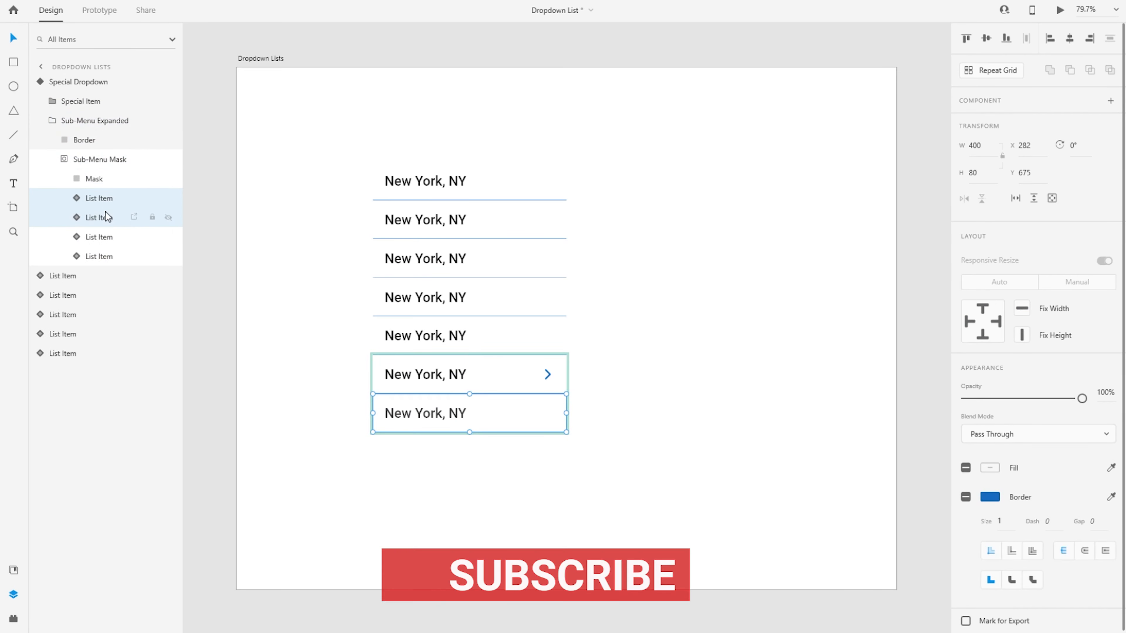
pyautogui.hotkey('shift', 'Down')
pyautogui.hotkey('shift', 'Down')
pyautogui.hotkey('shift', 'Down')
pyautogui.hotkey('shift', 'Down')
pyautogui.hotkey('shift', 'Down')
pyautogui.hotkey('shift', 'Down')
pyautogui.hotkey('shift', 'Down')
pyautogui.hotkey('shift', 'Down')
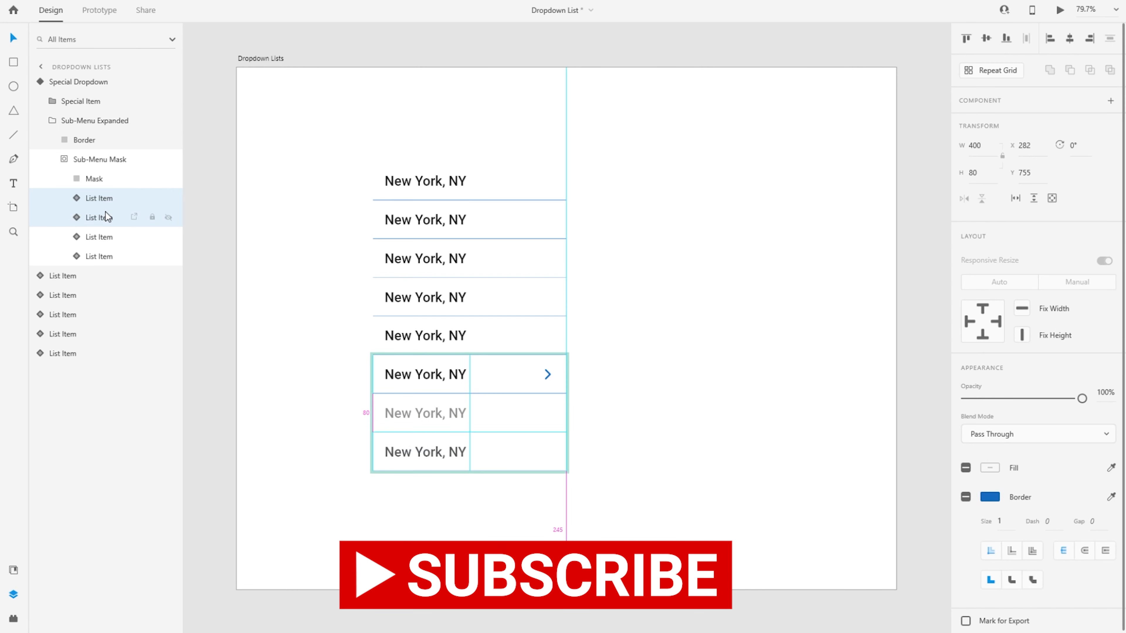
# Shift the uppermost List Item layer of the Default State's sub-menu down another 80 px to Y 835
pyautogui.click(106, 202)
pyautogui.hotkey('shift', 'Down')
pyautogui.hotkey('shift', 'Down')
pyautogui.hotkey('shift', 'Down')
pyautogui.hotkey('shift', 'Down')
pyautogui.hotkey('shift', 'Down')
pyautogui.hotkey('shift', 'Down')
pyautogui.hotkey('shift', 'Down')
pyautogui.hotkey('shift', 'Down')
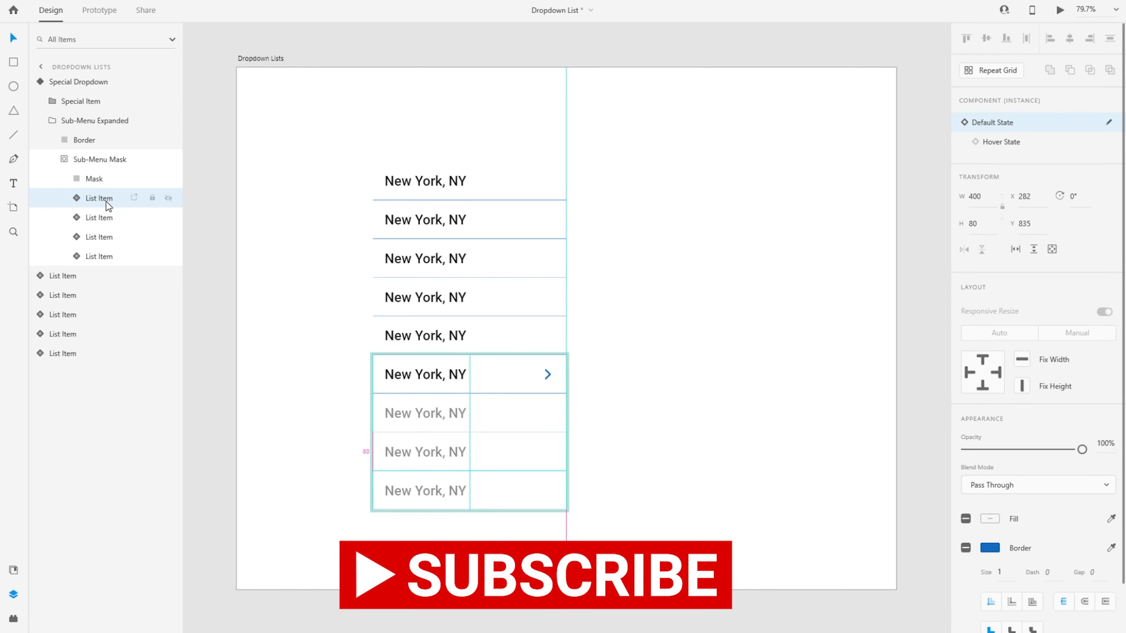
pyautogui.press('Escape')
pyautogui.press('Escape')
pyautogui.press('Escape')
# View the Special Dropdown's Hover State and preview its expanding sub-menu animation in the prototype
pyautogui.click(1001, 142)
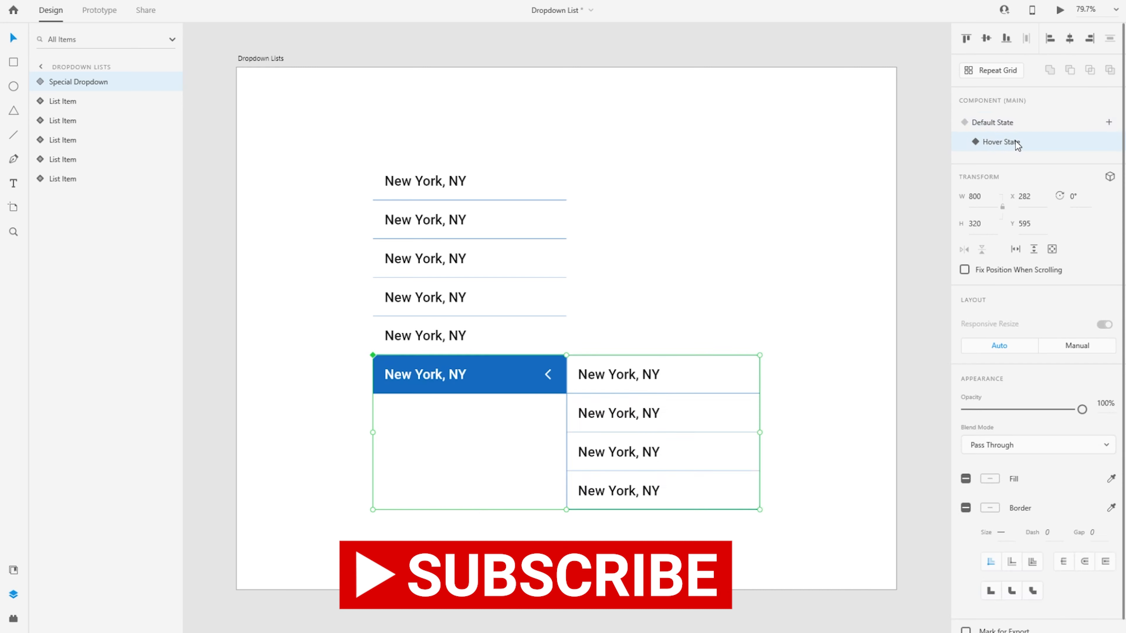
pyautogui.hotkey('ctrl', 'Return')
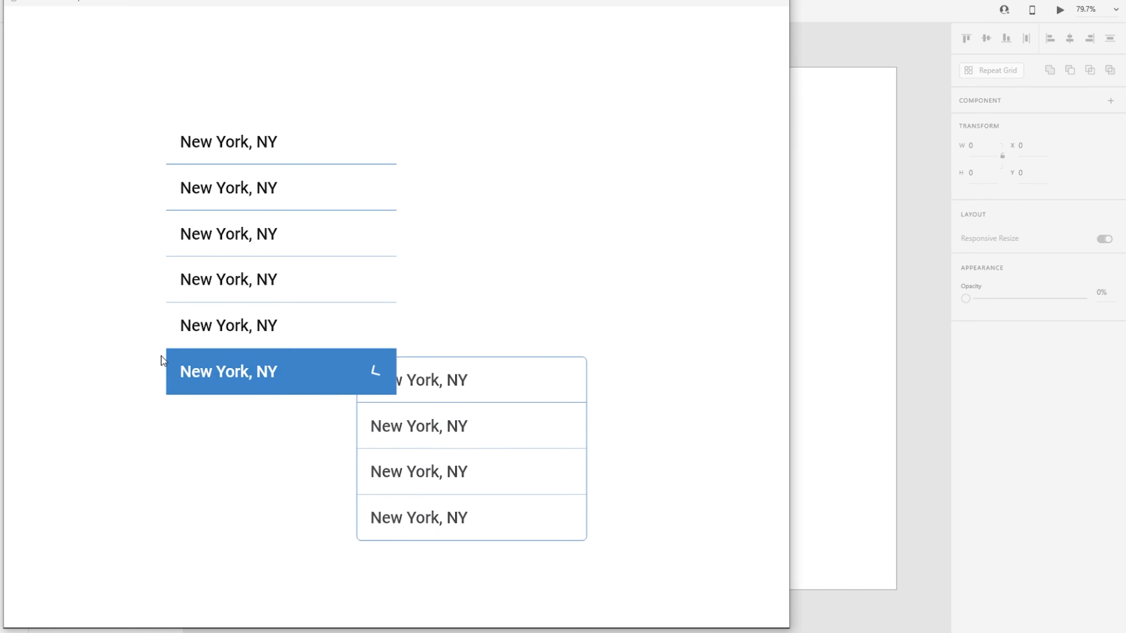
pyautogui.moveTo(270, 362)
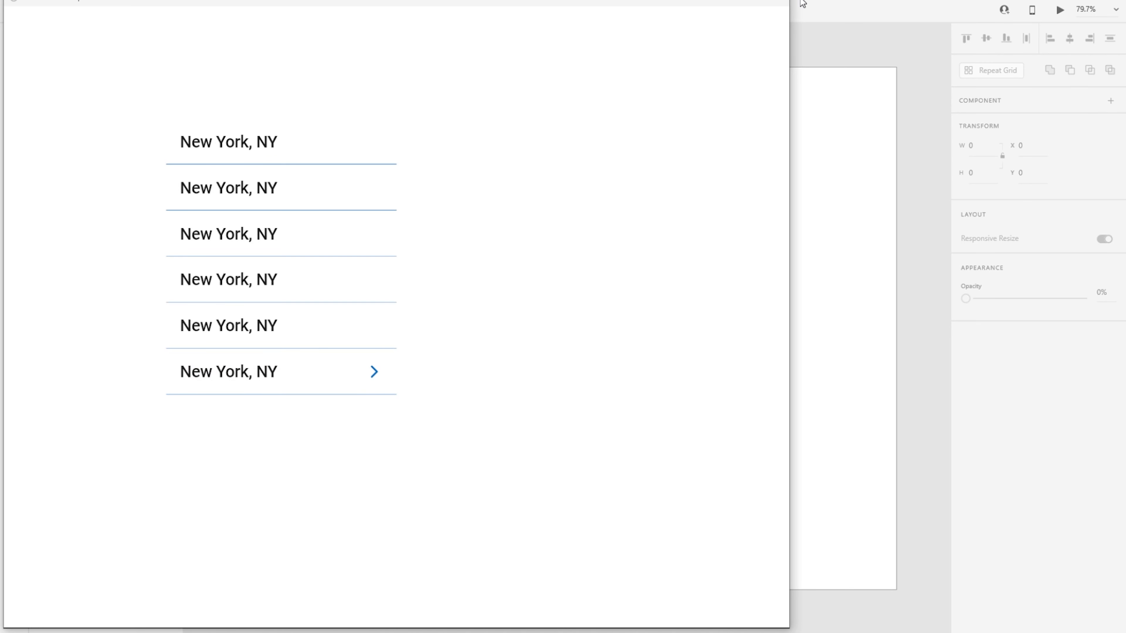
pyautogui.click(787, 3)
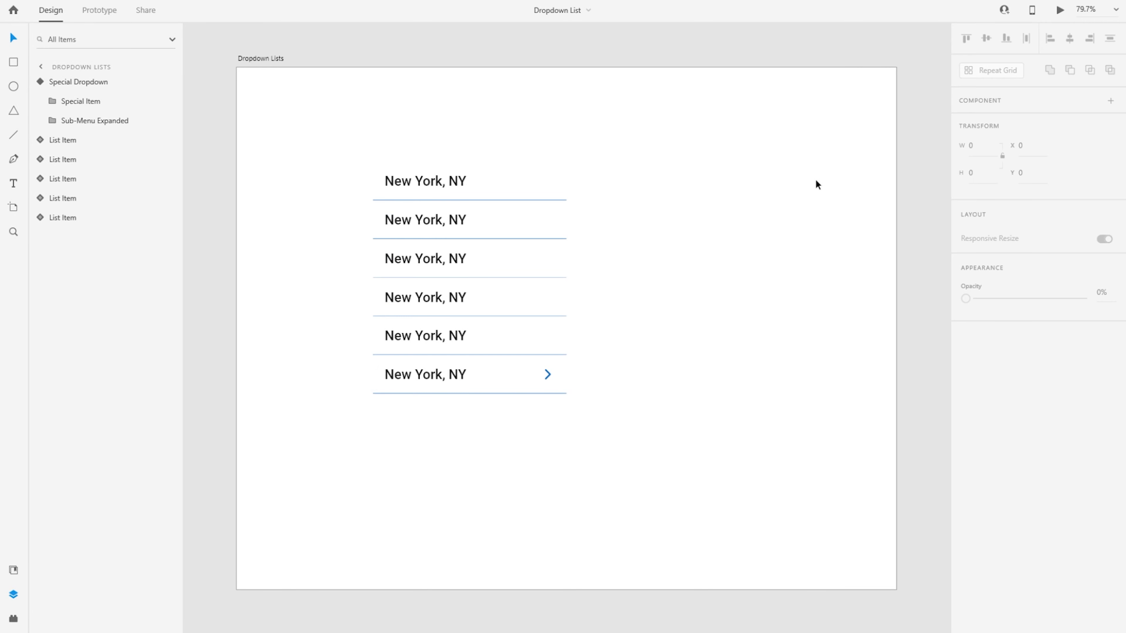
# Move the Special Dropdown main component onto the pasteboard above the artboard and place an instance of it at X 282, Y 595 below the list
pyautogui.click(477, 378)
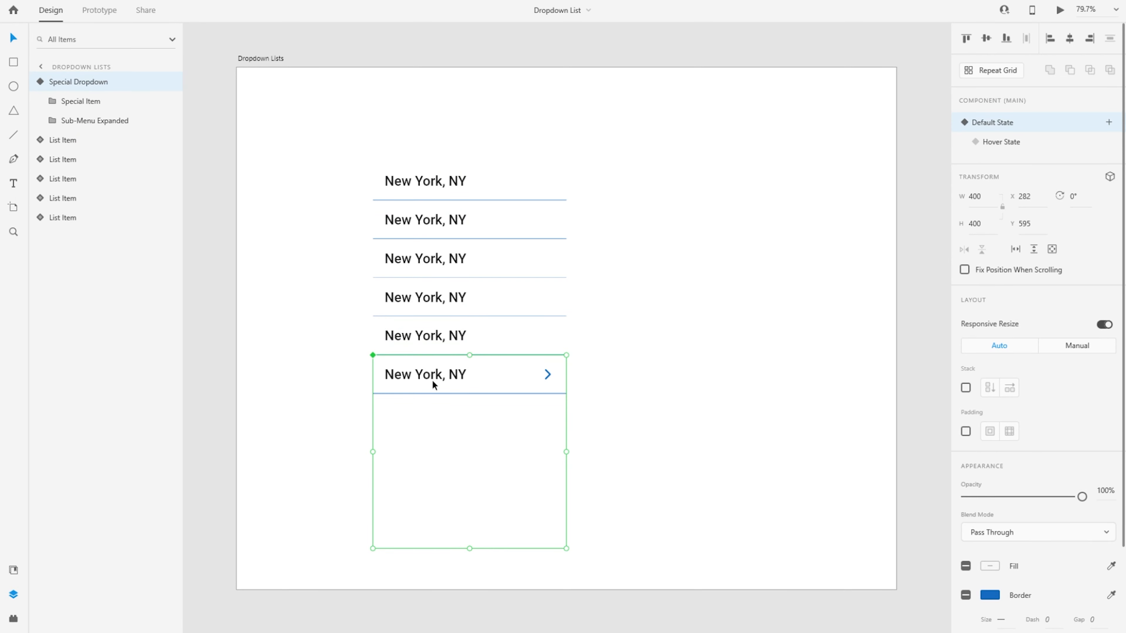
pyautogui.scroll(-3, 494, 376)
pyautogui.click(417, 147)
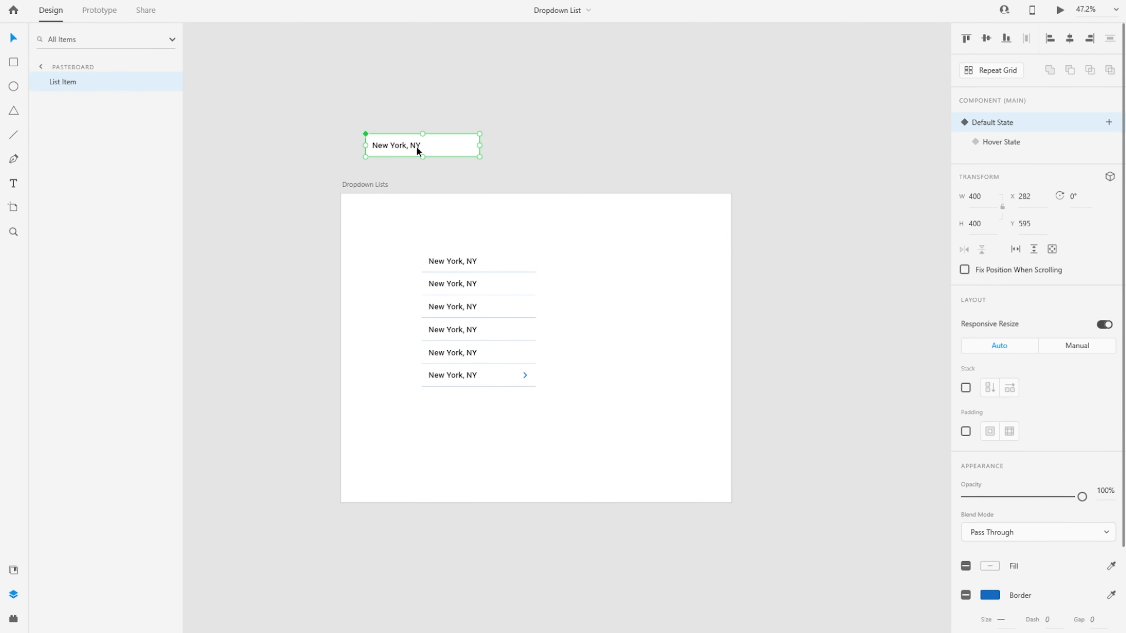
pyautogui.click(478, 260)
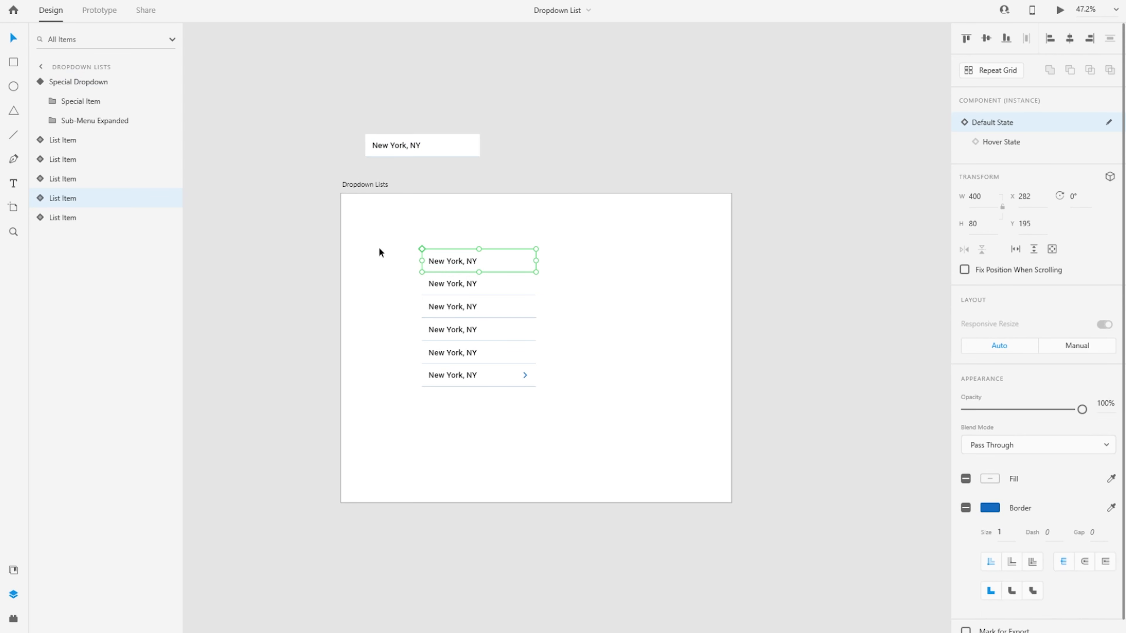
pyautogui.scroll(2, 507, 322)
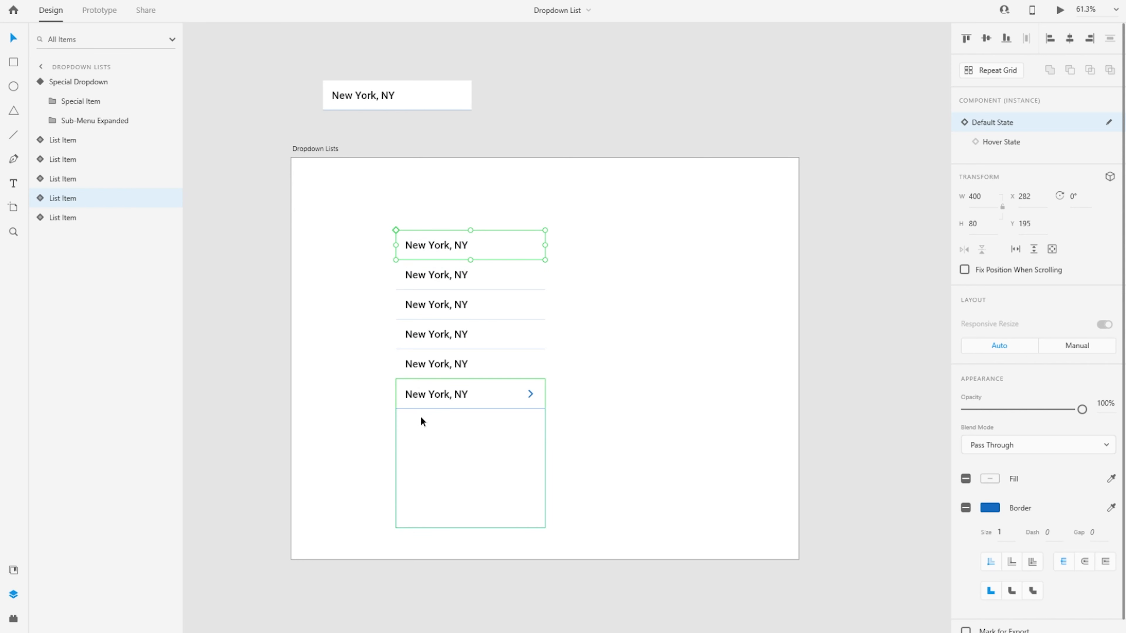
pyautogui.click(418, 398)
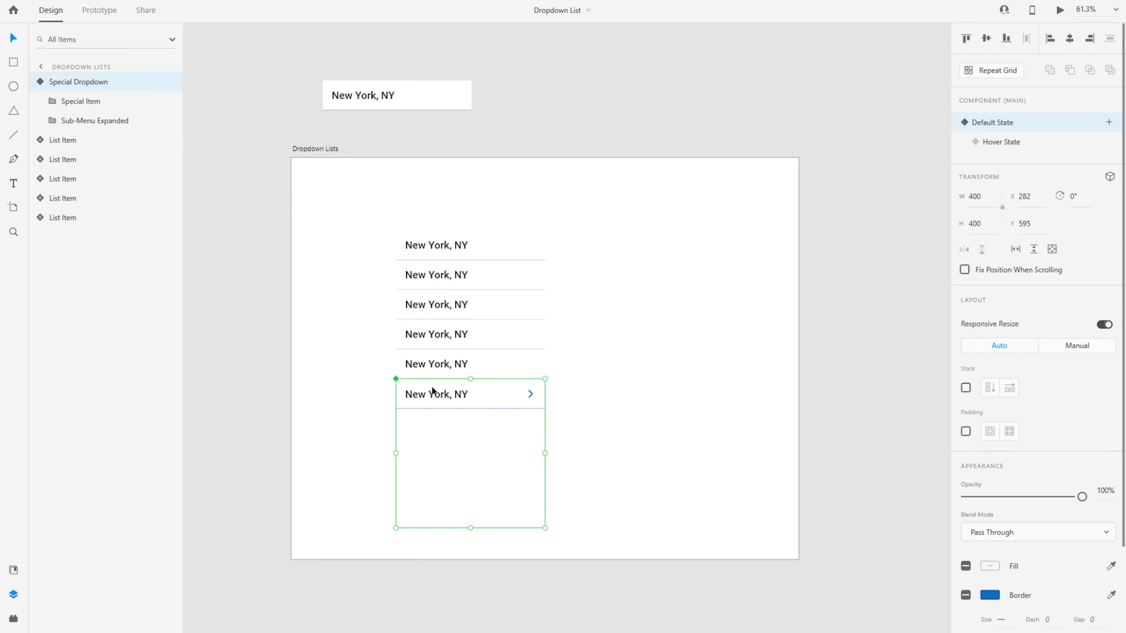
pyautogui.moveTo(443, 396); pyautogui.dragTo(585, 67)
pyautogui.scroll(2, 621, 146)
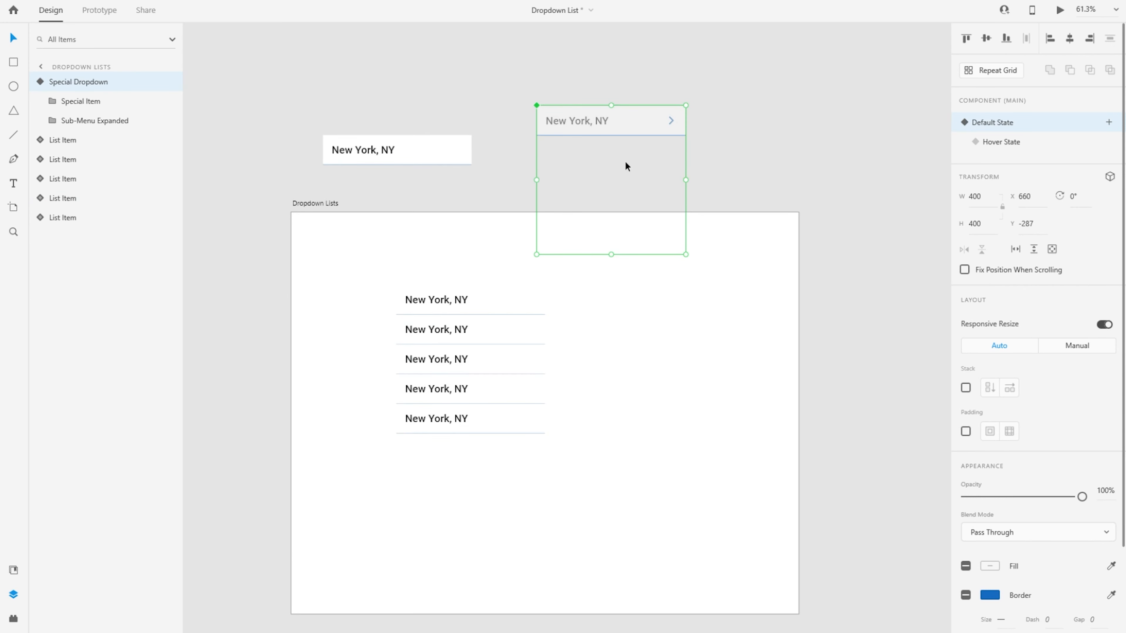
pyautogui.moveTo(603, 118); pyautogui.dragTo(474, 449)
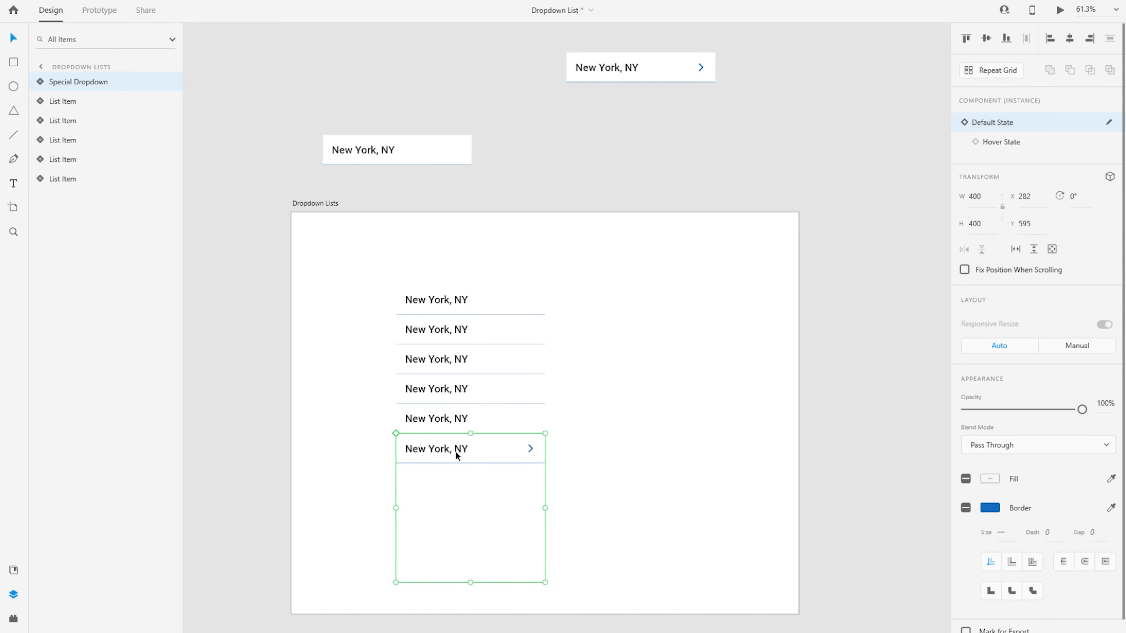
# Align the List Item main component beside the Special Dropdown main component on the pasteboard at X 207, Y -430
pyautogui.click(623, 67)
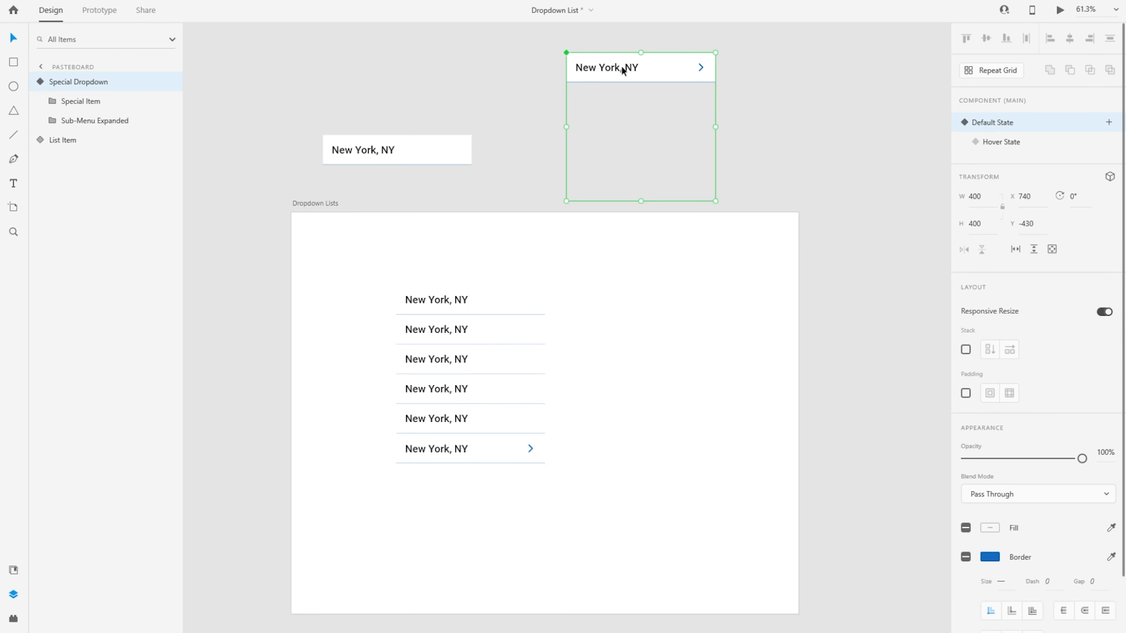
pyautogui.moveTo(460, 153); pyautogui.dragTo(472, 69)
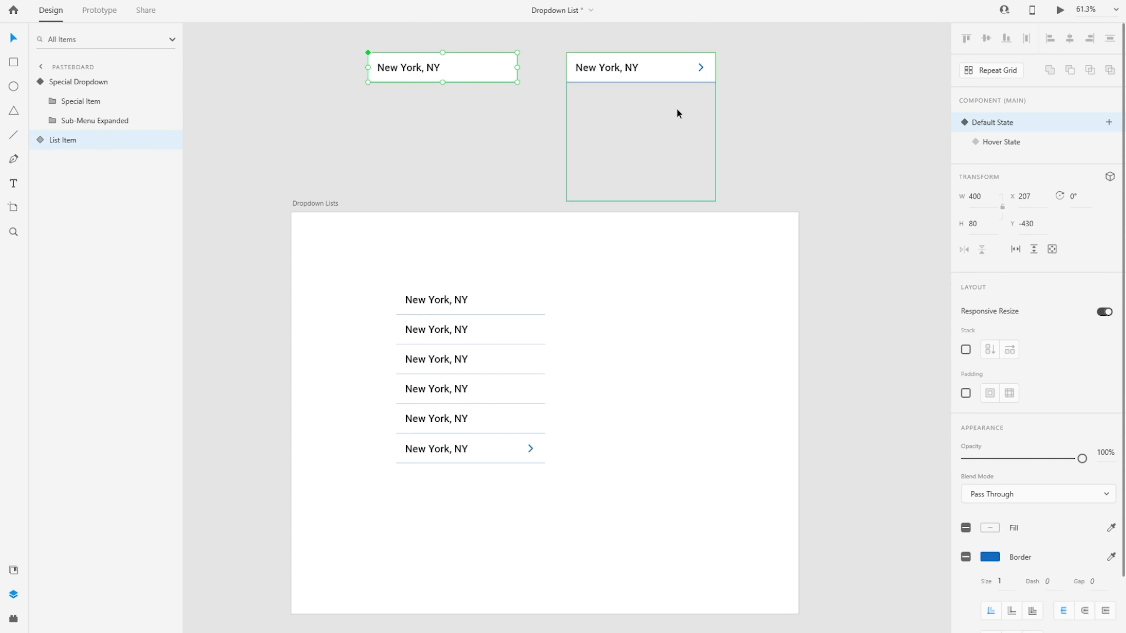
pyautogui.click(448, 471)
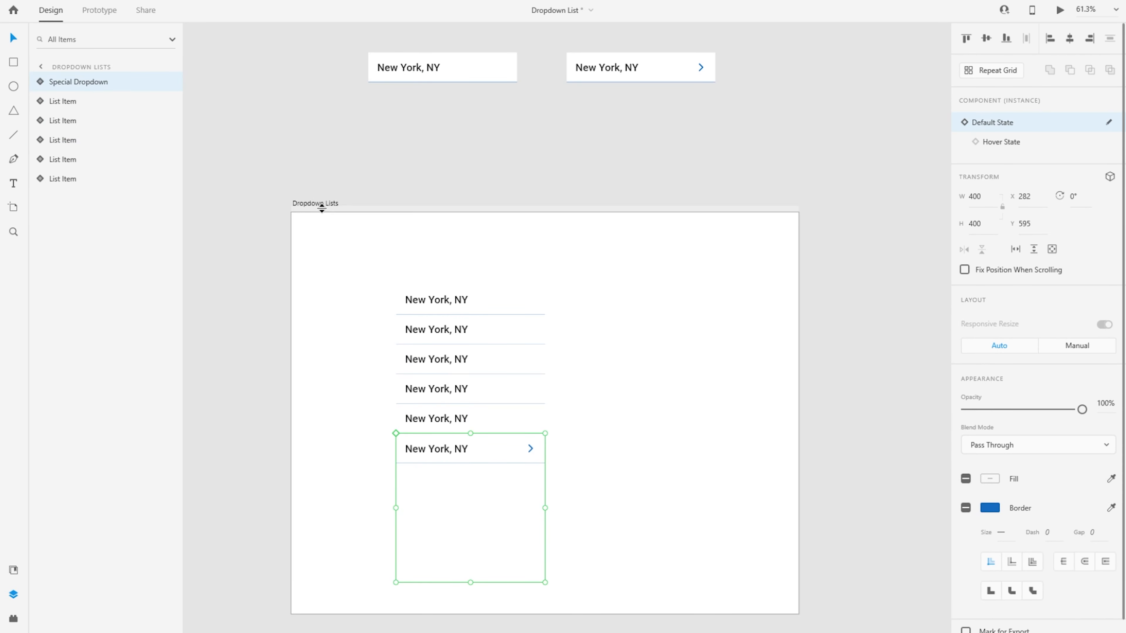
pyautogui.moveTo(315, 135); pyautogui.dragTo(603, 499)
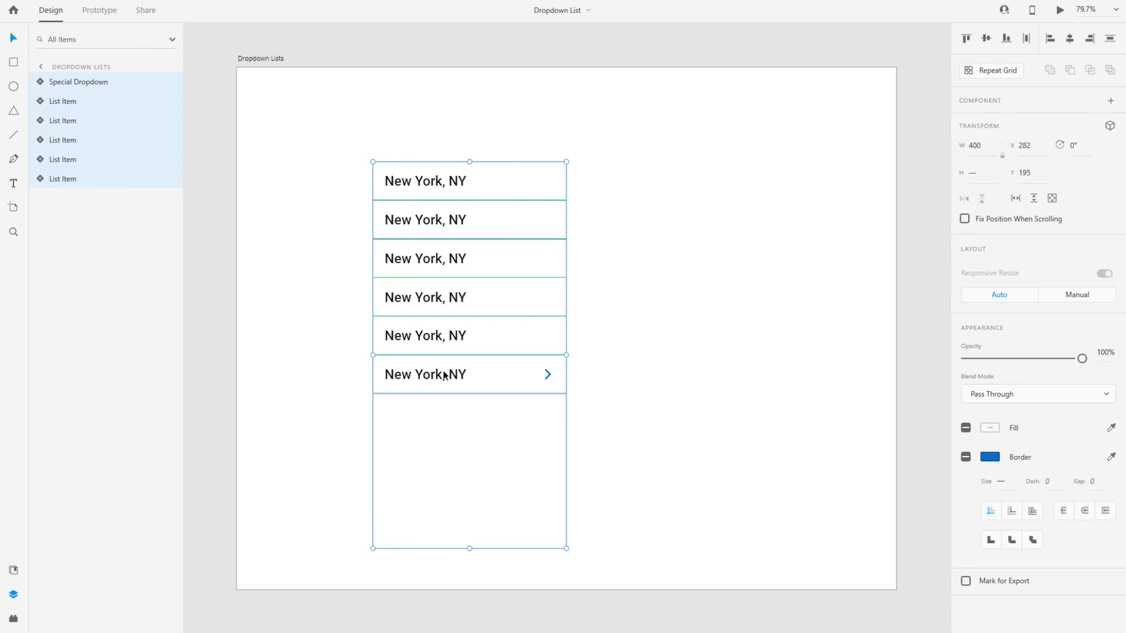
pyautogui.click(255, 372)
pyautogui.click(436, 377)
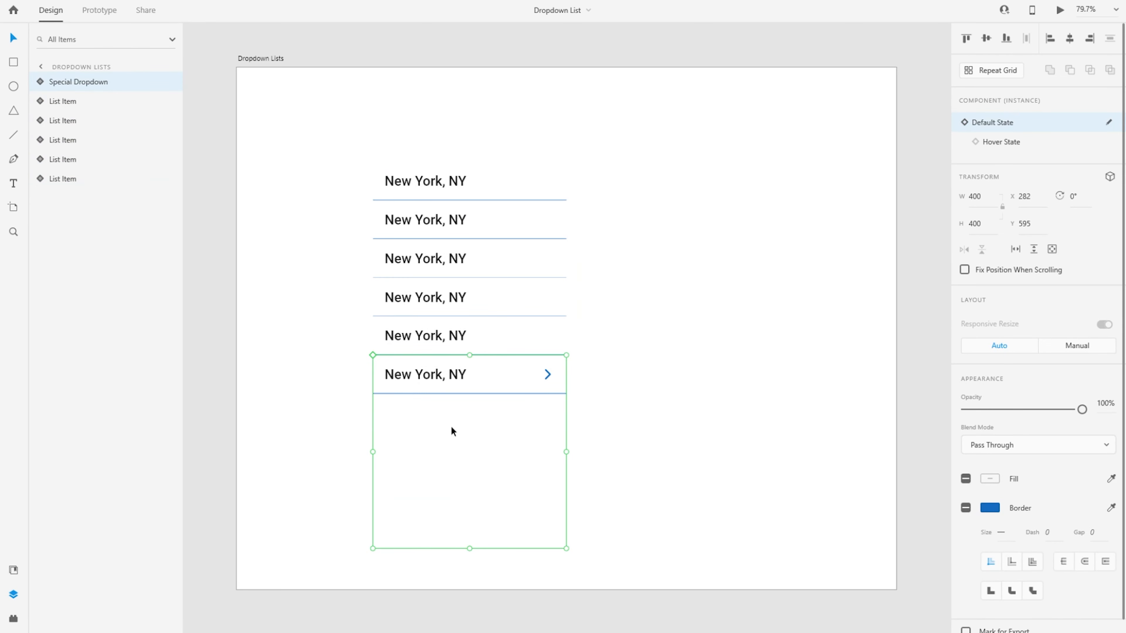
pyautogui.click(333, 226)
pyautogui.moveTo(335, 138); pyautogui.dragTo(692, 553)
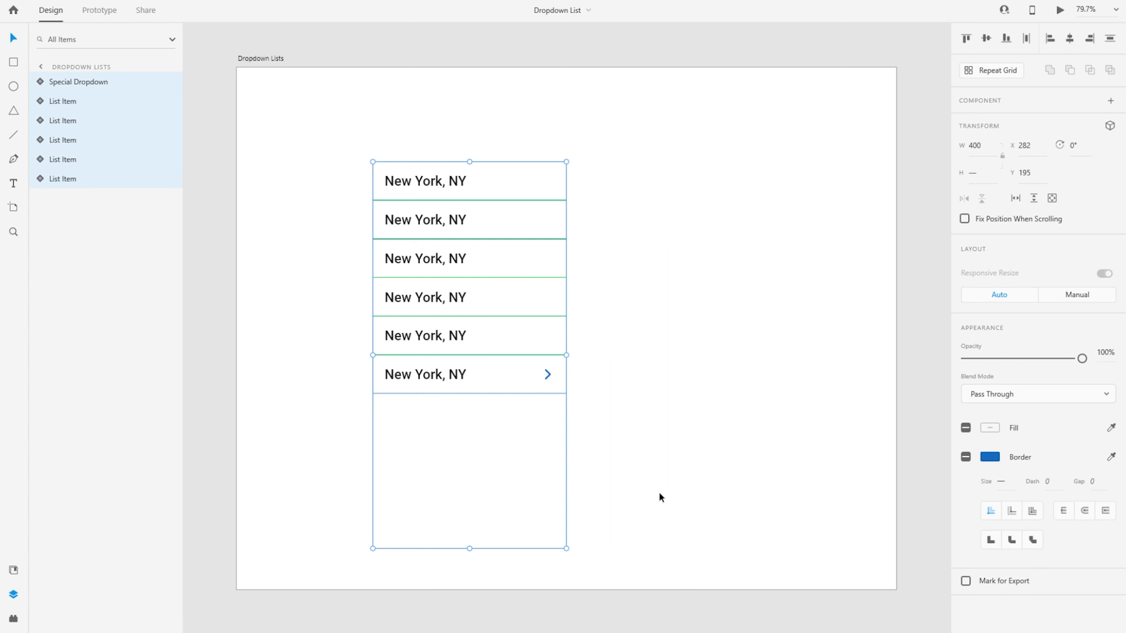
pyautogui.click(639, 448)
pyautogui.moveTo(308, 127); pyautogui.dragTo(670, 457)
pyautogui.click(682, 450)
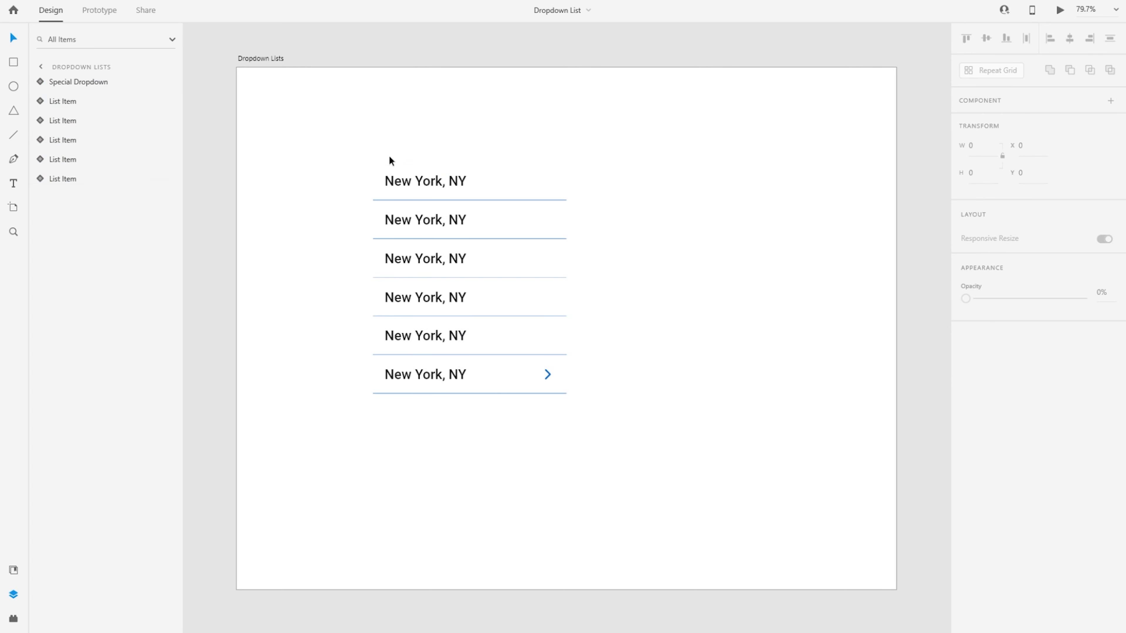
# Duplicate the first List Item to Y 115 directly above the list and ungroup the copy's component
pyautogui.click(406, 181)
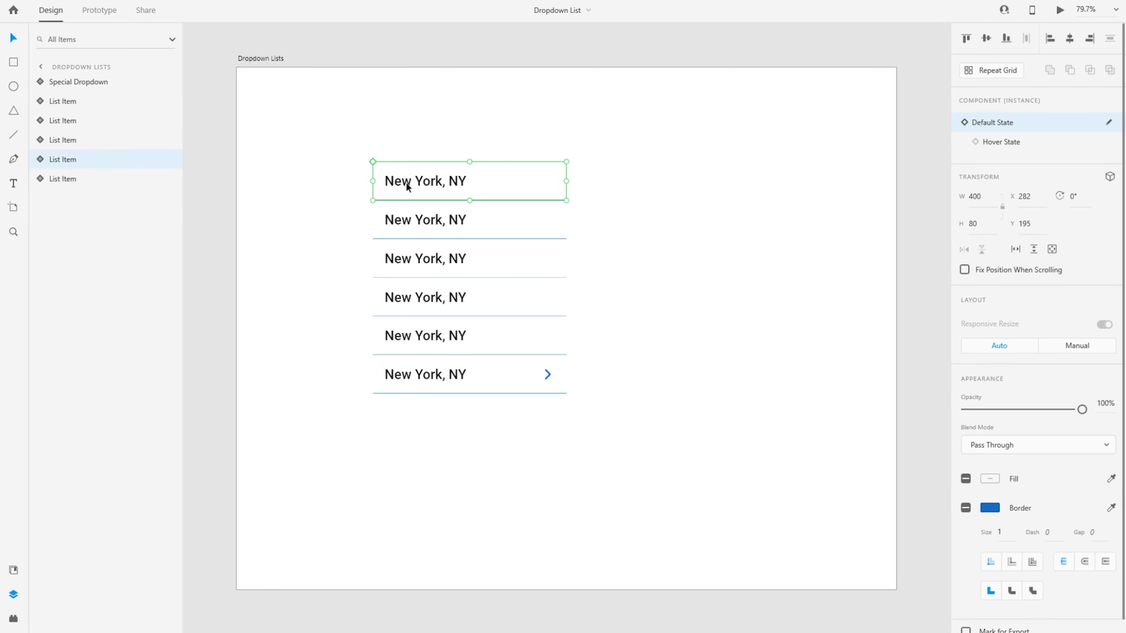
pyautogui.moveTo(437, 180); pyautogui.dragTo(438, 143)
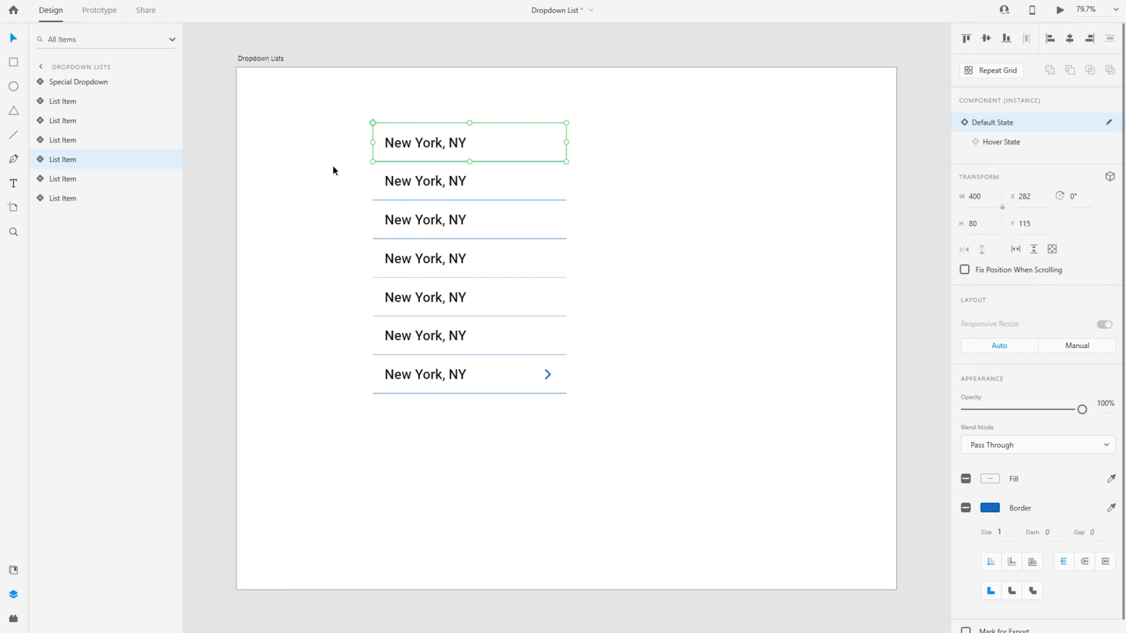
pyautogui.rightClick(425, 139)
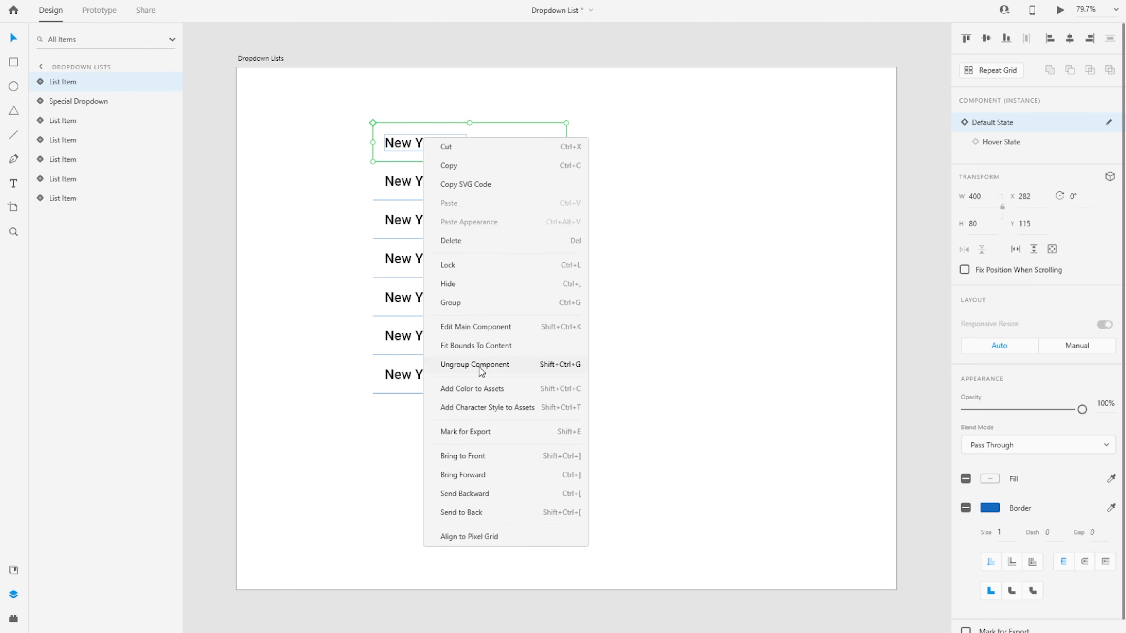
pyautogui.click(479, 364)
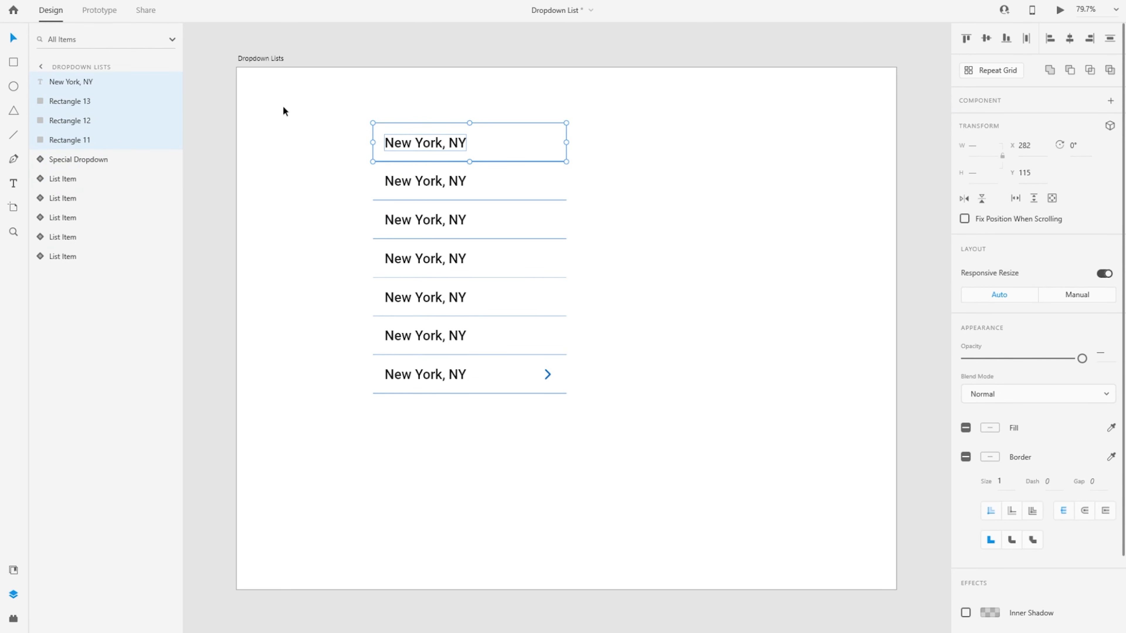
# Delete Rectangle 13, the 1 px bottom line, from the ungrouped item and check Rectangle 12's opacity
pyautogui.click(500, 132)
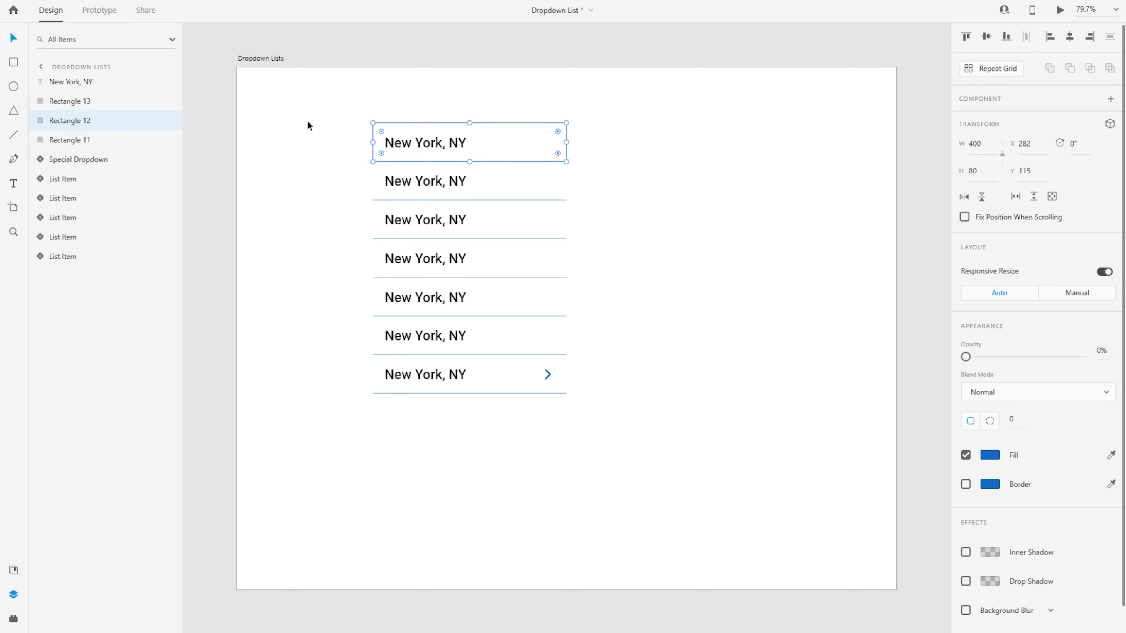
pyautogui.click(304, 139)
pyautogui.click(424, 150)
pyautogui.click(359, 151)
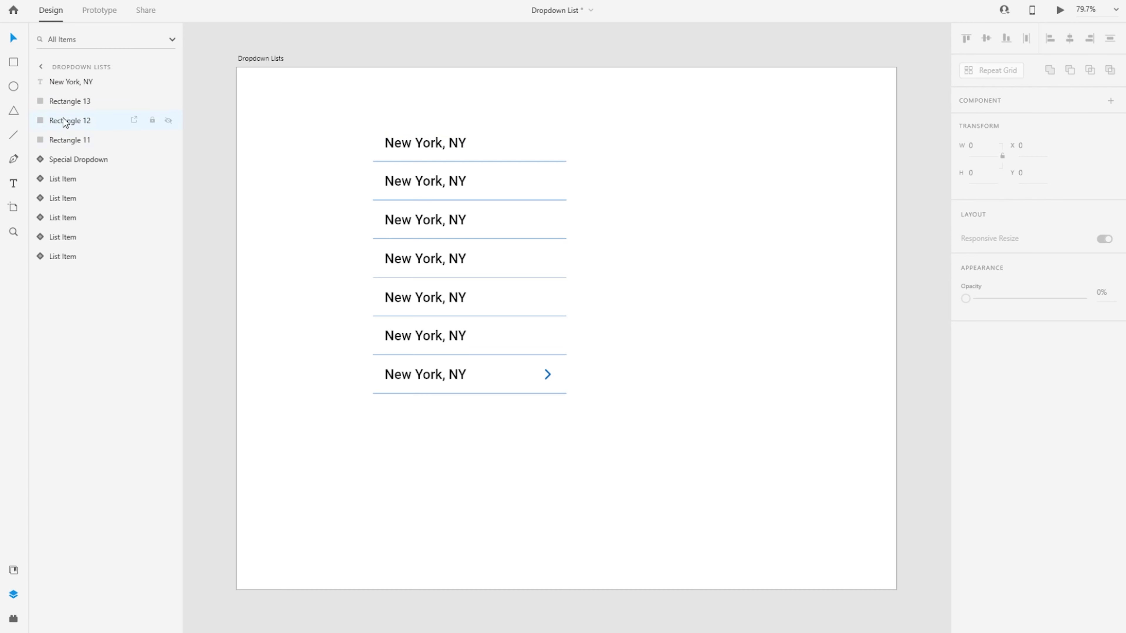
pyautogui.click(87, 101)
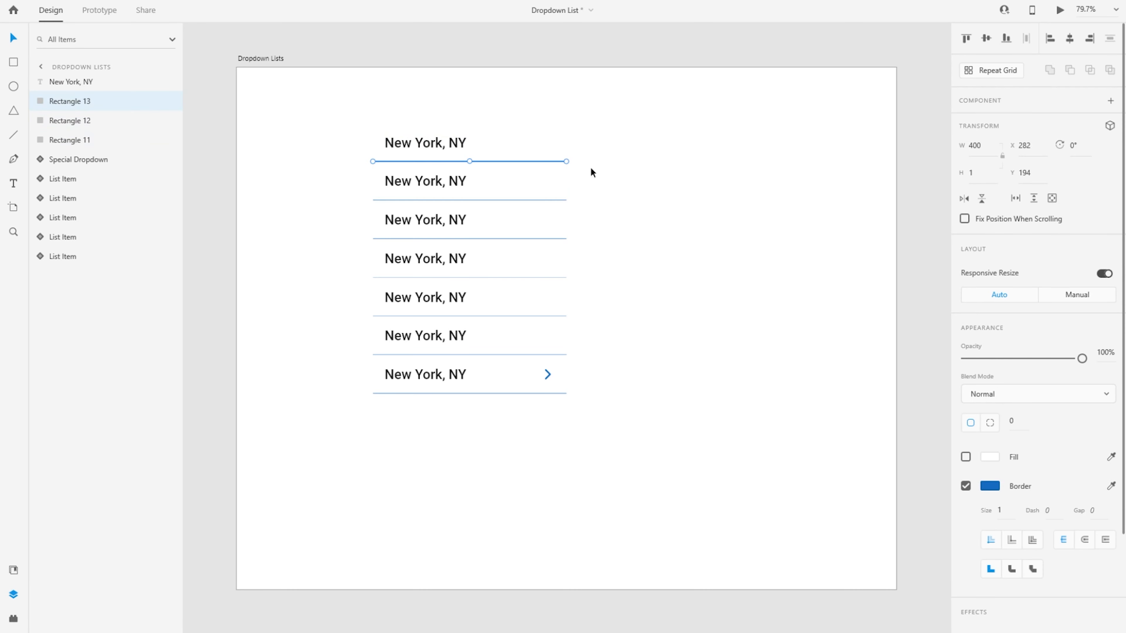
pyautogui.press('Delete')
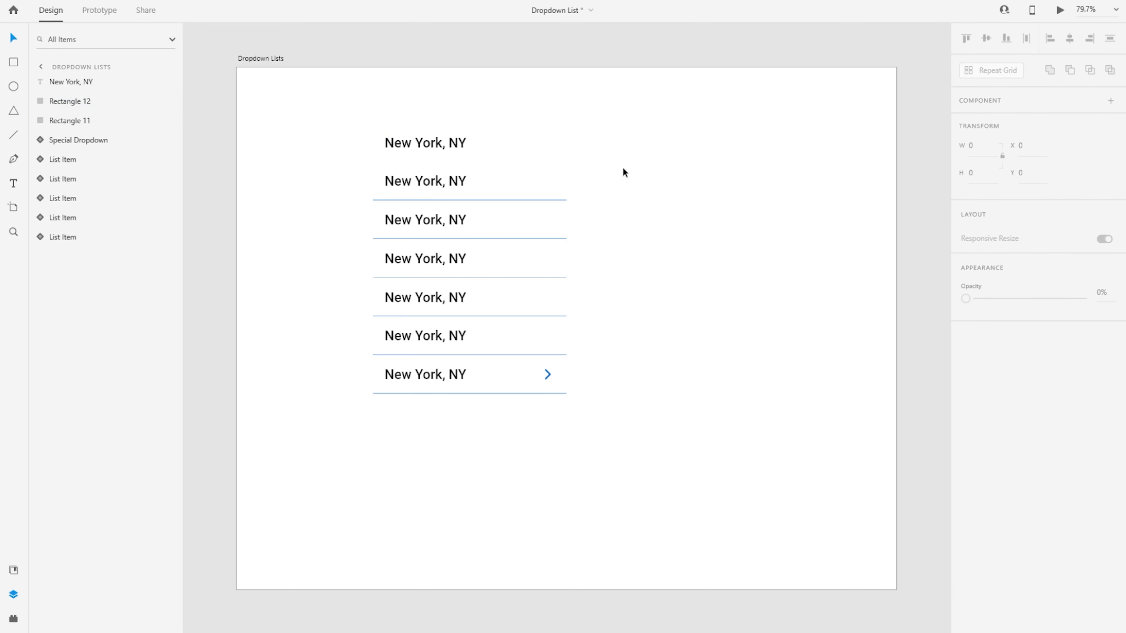
pyautogui.click(81, 102)
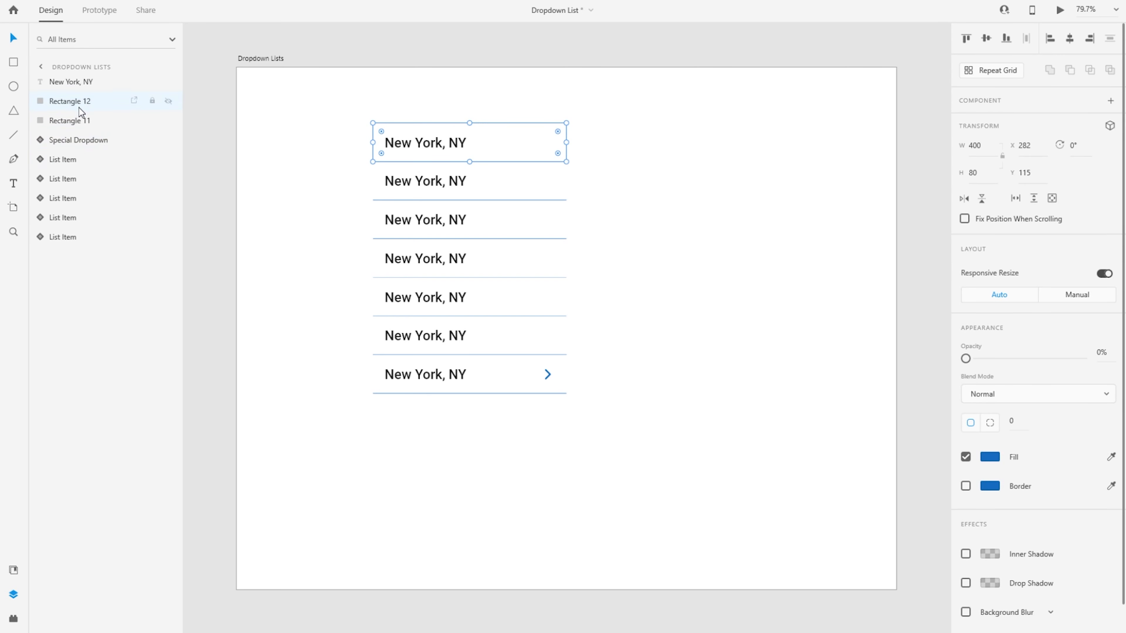
pyautogui.moveTo(965, 358); pyautogui.dragTo(828, 377)
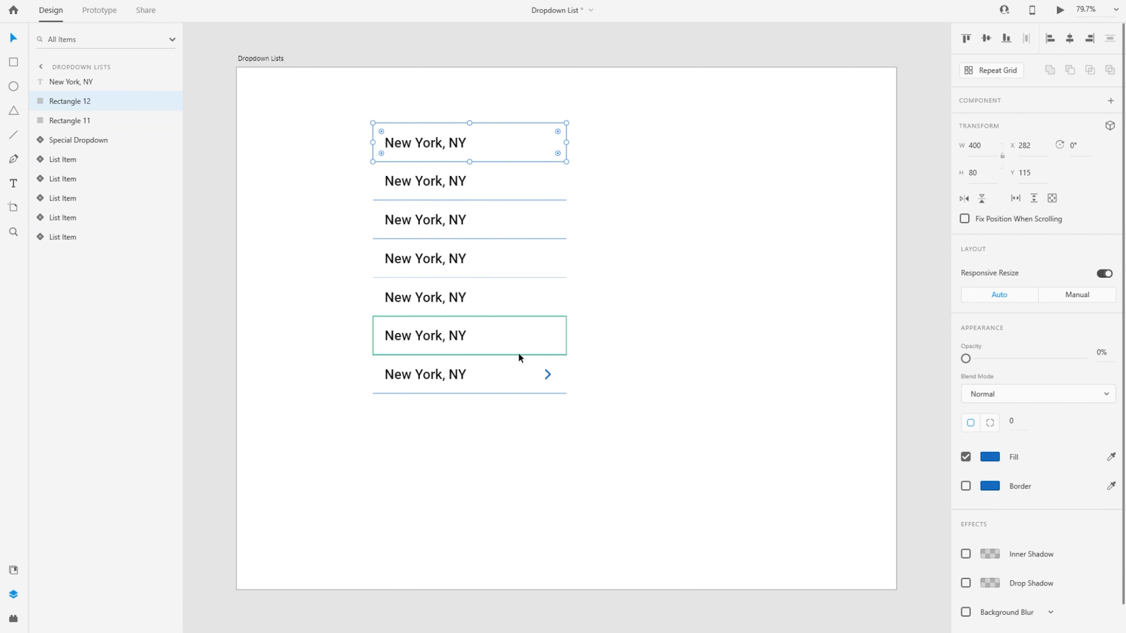
# Copy the chevron Icon from the Special Dropdown's Special Item into the ungrouped item above the list, vertically centred on its row
pyautogui.click(523, 397)
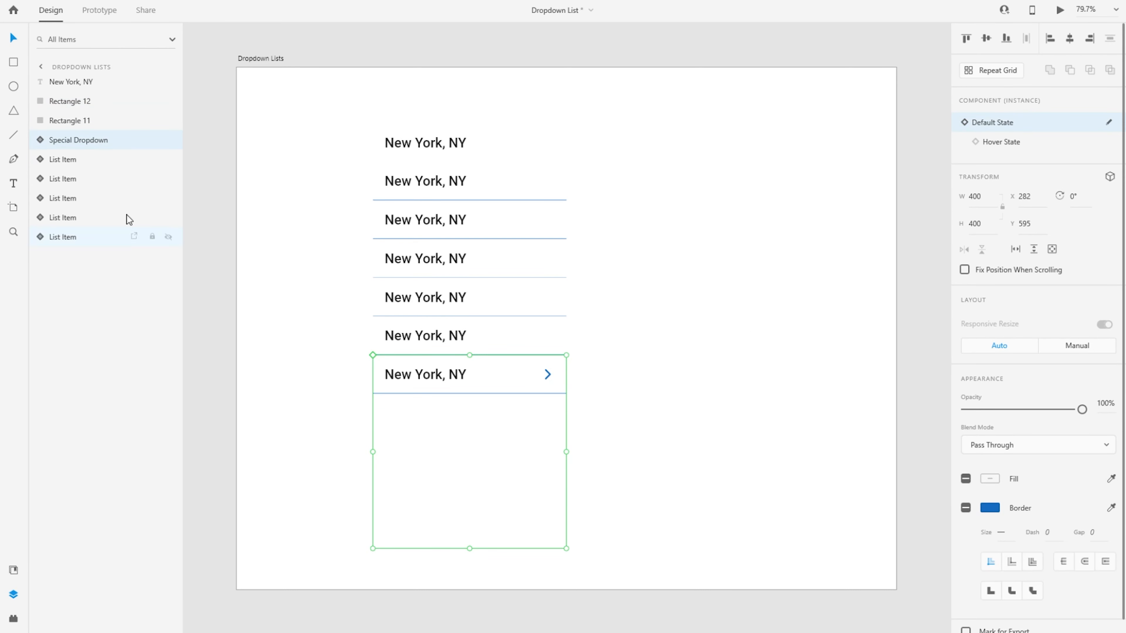
pyautogui.click(37, 140)
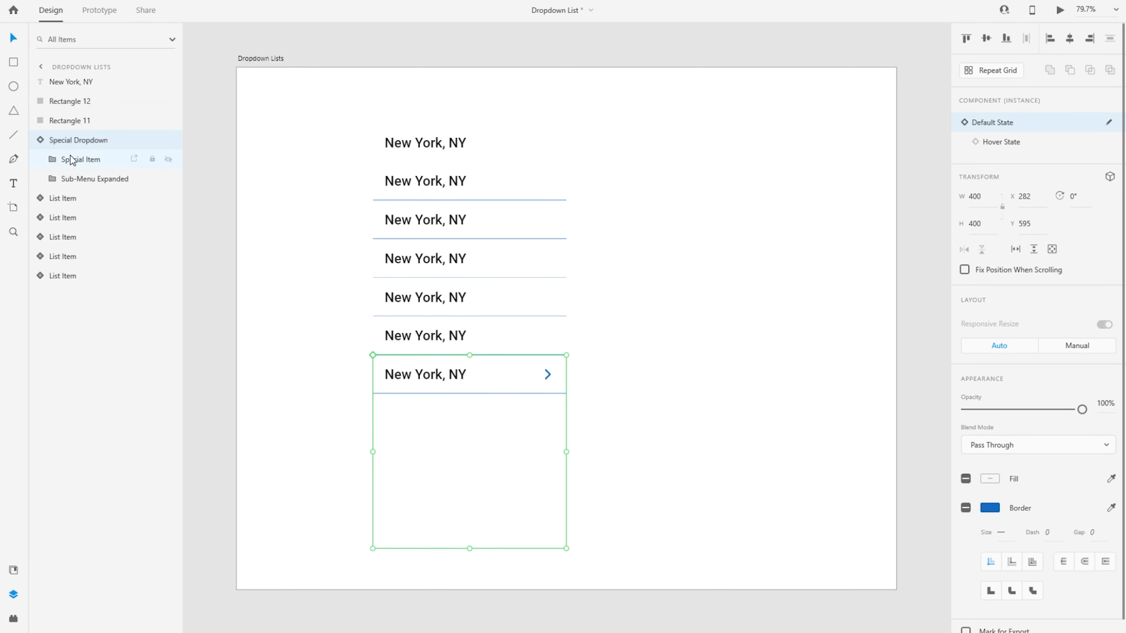
pyautogui.click(53, 160)
pyautogui.click(88, 182)
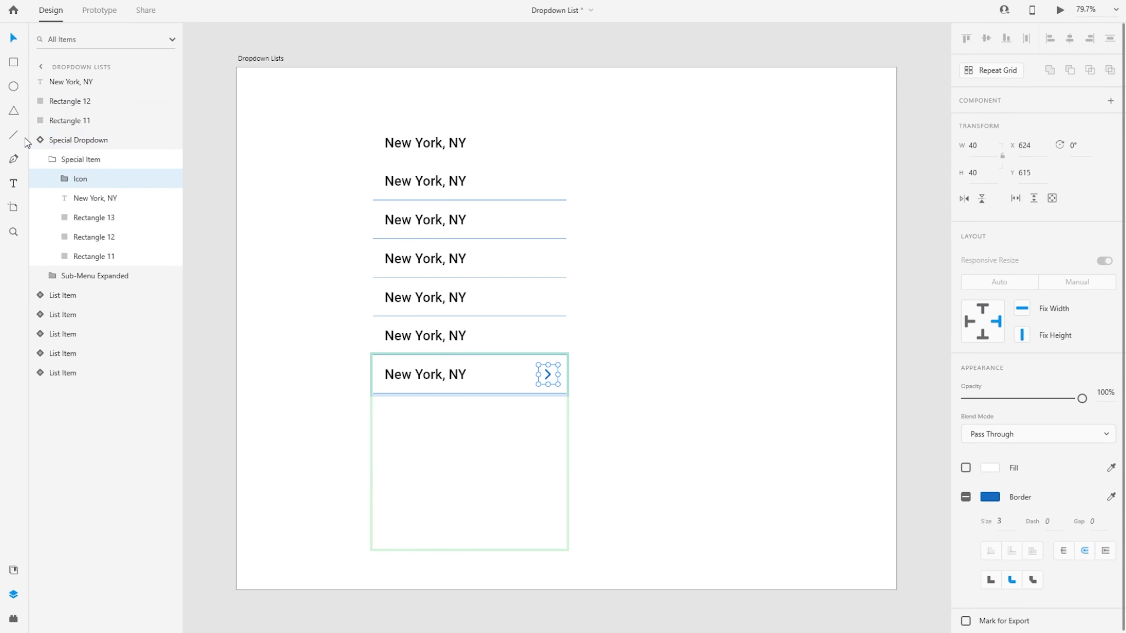
pyautogui.press('Escape')
pyautogui.press('Escape')
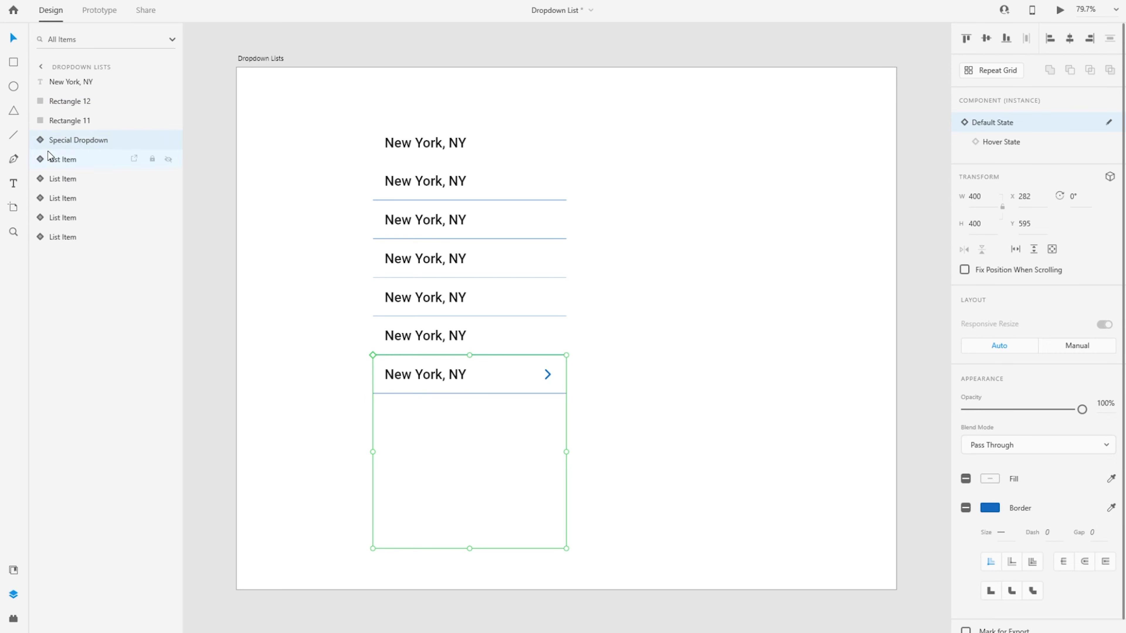
pyautogui.click(73, 86)
pyautogui.hotkey('ctrl', 'v')
pyautogui.moveTo(548, 372); pyautogui.dragTo(548, 143)
# Group the ungrouped item's text, rectangles and chevron icon, and name the group Select
pyautogui.keyDown('shift'); pyautogui.click(71, 101); pyautogui.keyUp('shift')
pyautogui.keyDown('shift'); pyautogui.click(70, 140); pyautogui.keyUp('shift')
pyautogui.hotkey('ctrl', 'g')
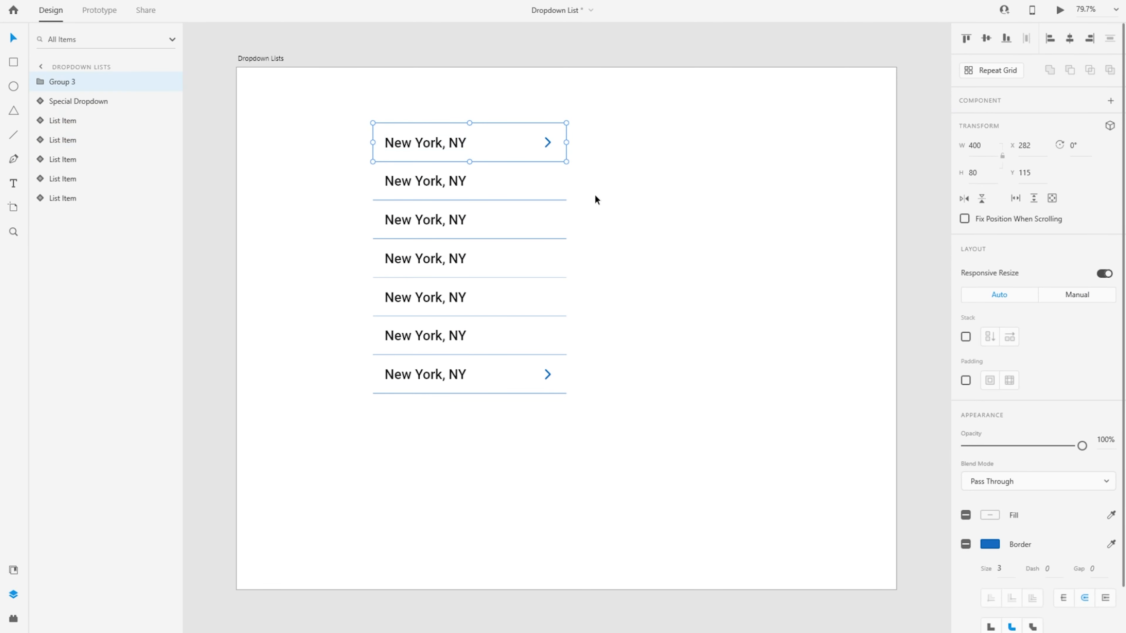
pyautogui.doubleClick(62, 82)
pyautogui.write('Select')
pyautogui.press('Return')
# Rotate the chevron Icon inside the Select group to 90° so it points downward
pyautogui.click(40, 82)
pyautogui.click(53, 101)
pyautogui.click(1072, 145)
pyautogui.write('90')
pyautogui.press('Return')
# Round the corners of Rectangle 12 and Rectangle 11 in the Select group to a radius of 8
pyautogui.click(82, 139)
pyautogui.keyDown('shift'); pyautogui.click(82, 159); pyautogui.keyUp('shift')
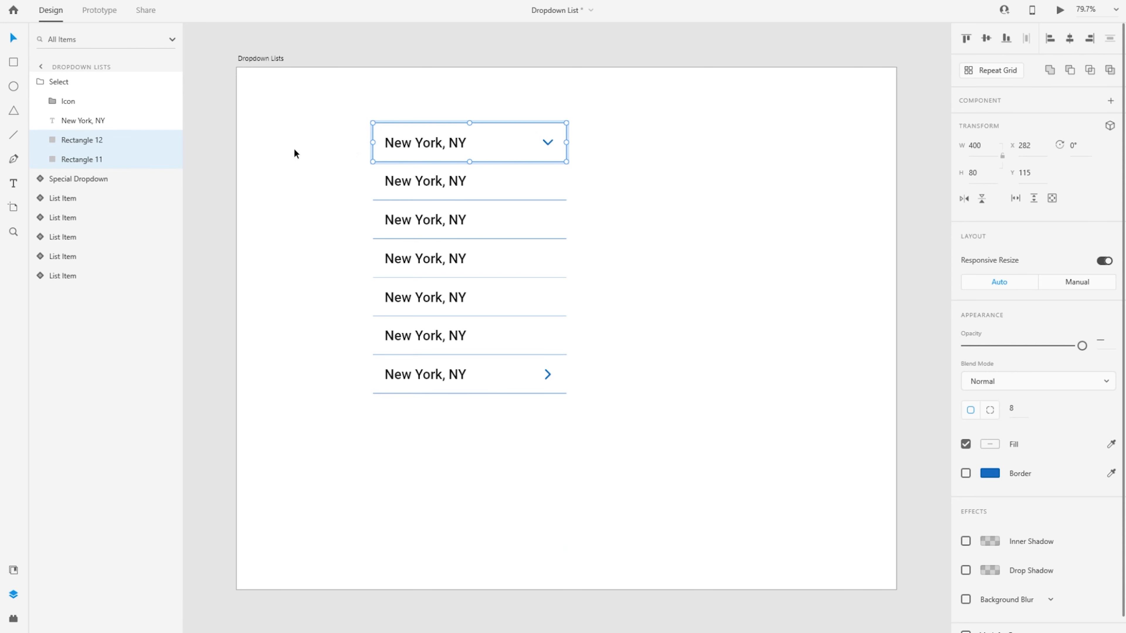
# Turn on the blue border of Rectangle 11 in the Select group
pyautogui.click(293, 150)
pyautogui.click(375, 146)
pyautogui.doubleClick(374, 145)
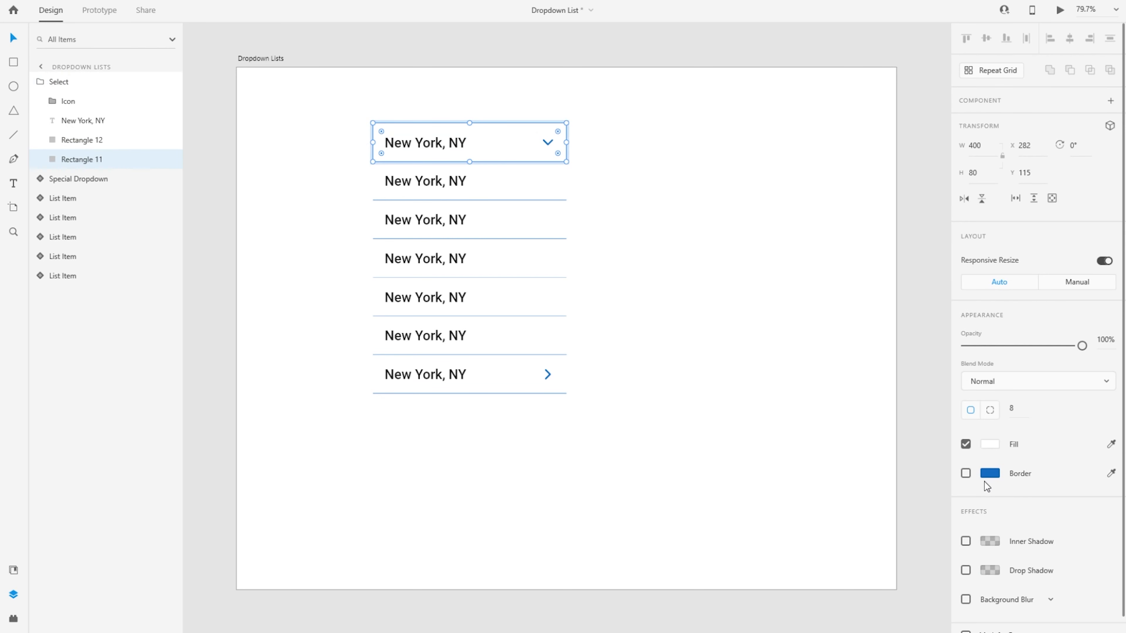
pyautogui.click(965, 476)
pyautogui.click(283, 162)
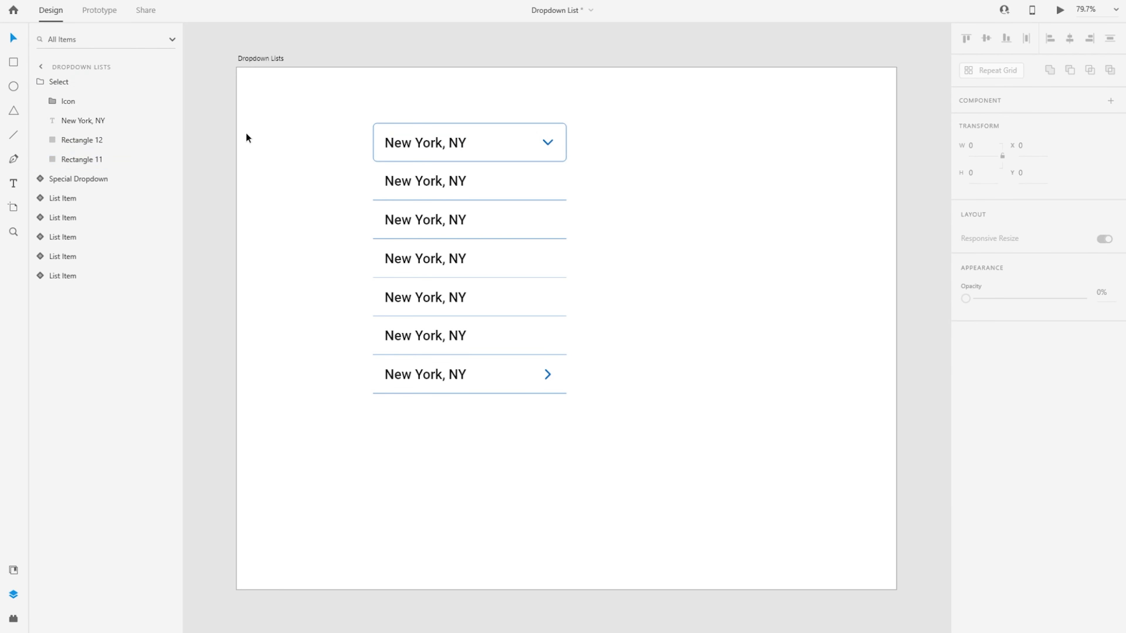
pyautogui.click(411, 145)
pyautogui.click(337, 94)
# Group the Special Dropdown and the five List Items below the Select field, and name the group Dropdown Items
pyautogui.click(78, 179)
pyautogui.keyDown('shift'); pyautogui.click(74, 198); pyautogui.keyUp('shift')
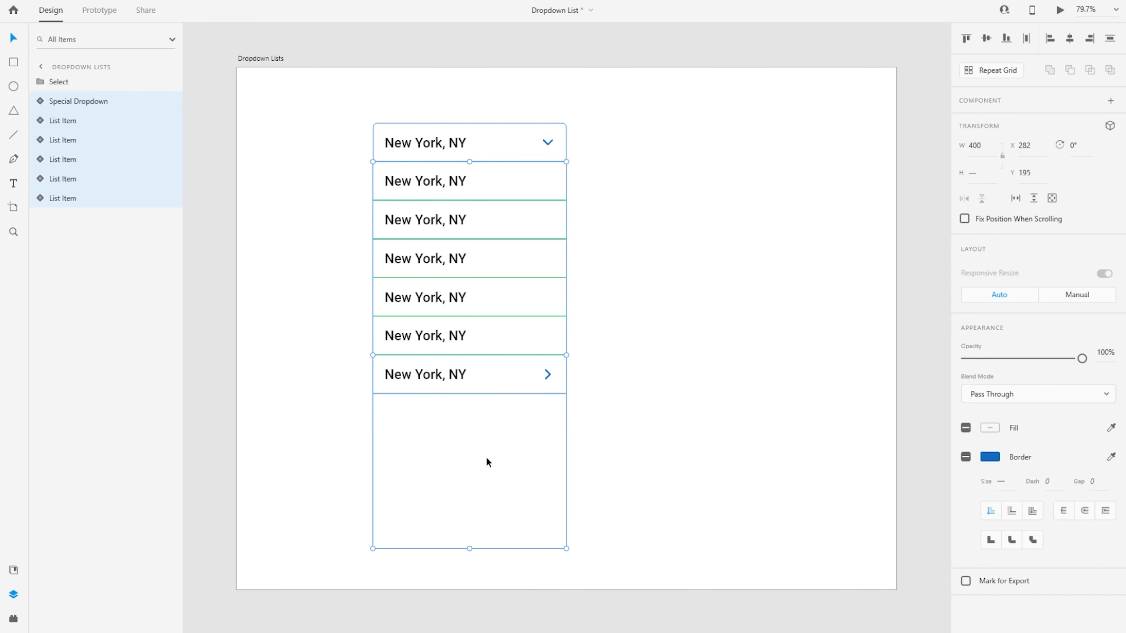
pyautogui.hotkey('ctrl', 'g')
pyautogui.doubleClick(64, 107)
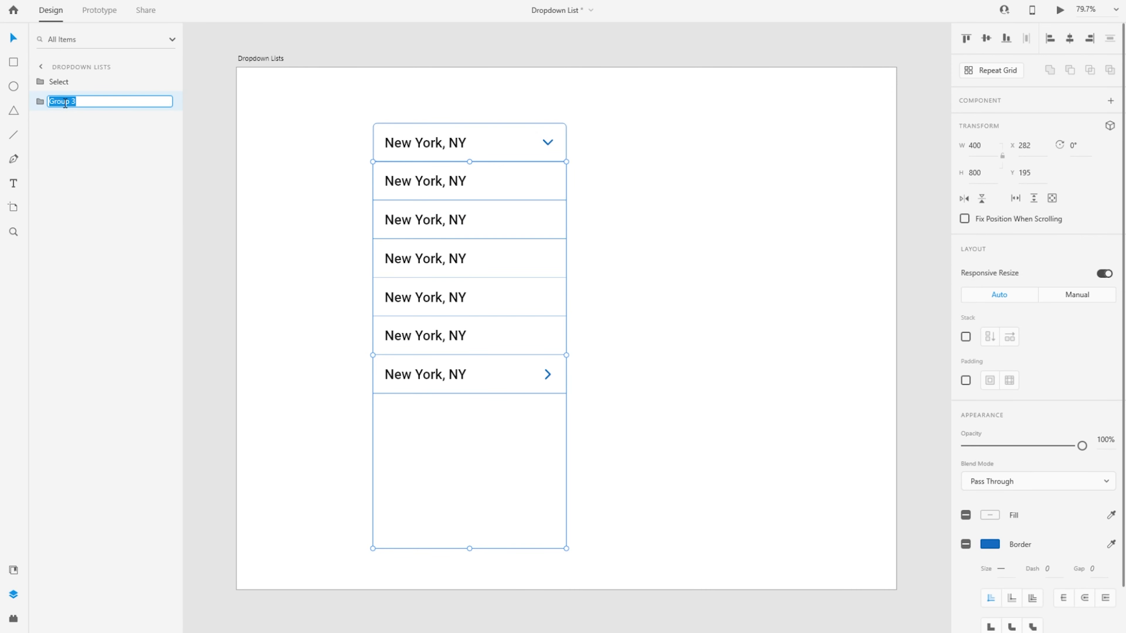
pyautogui.write('Dropdown Items')
pyautogui.press('Return')
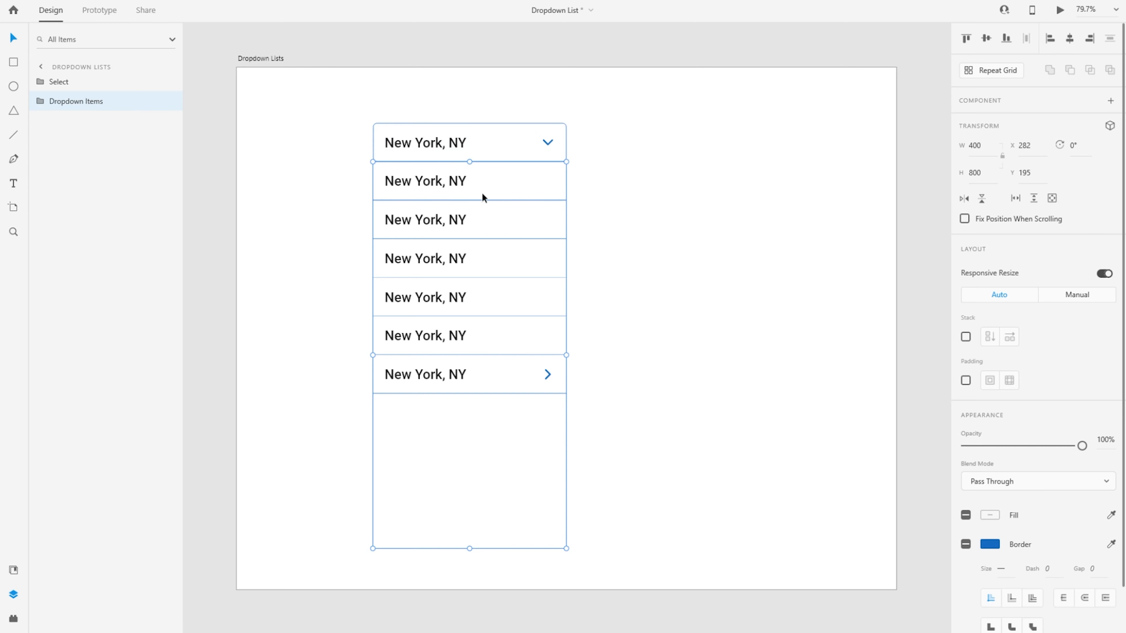
# Examine the Select and Dropdown Items groups and the main Special Dropdown component's Default and Hover states, including its Sub-Menu Expanded group
pyautogui.click(289, 183)
pyautogui.click(441, 144)
pyautogui.click(441, 144)
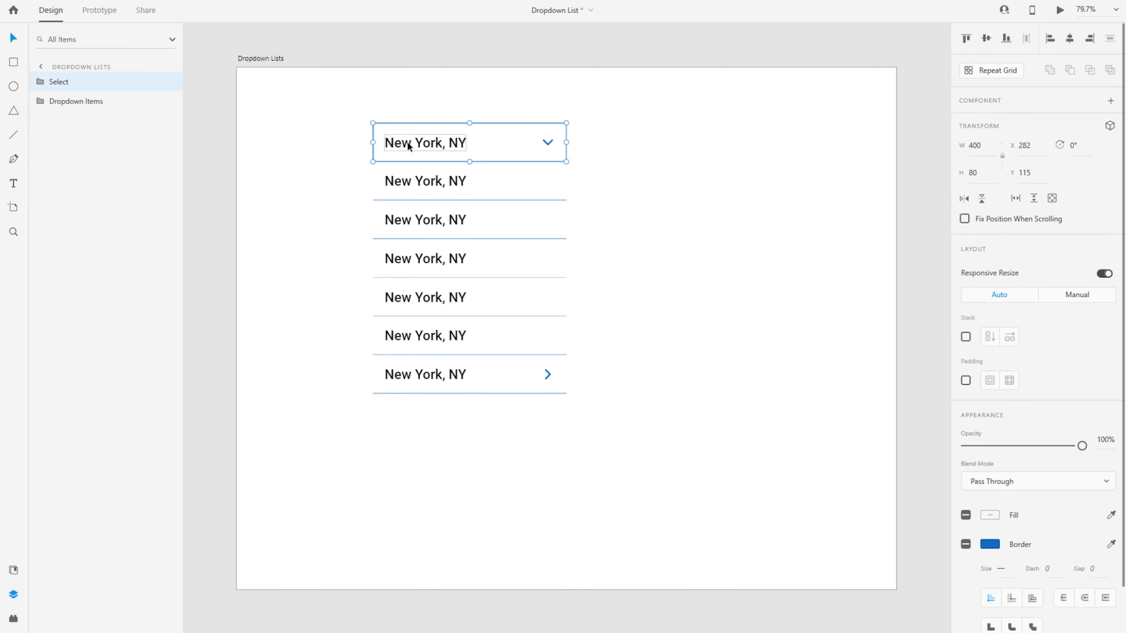
pyautogui.click(415, 200)
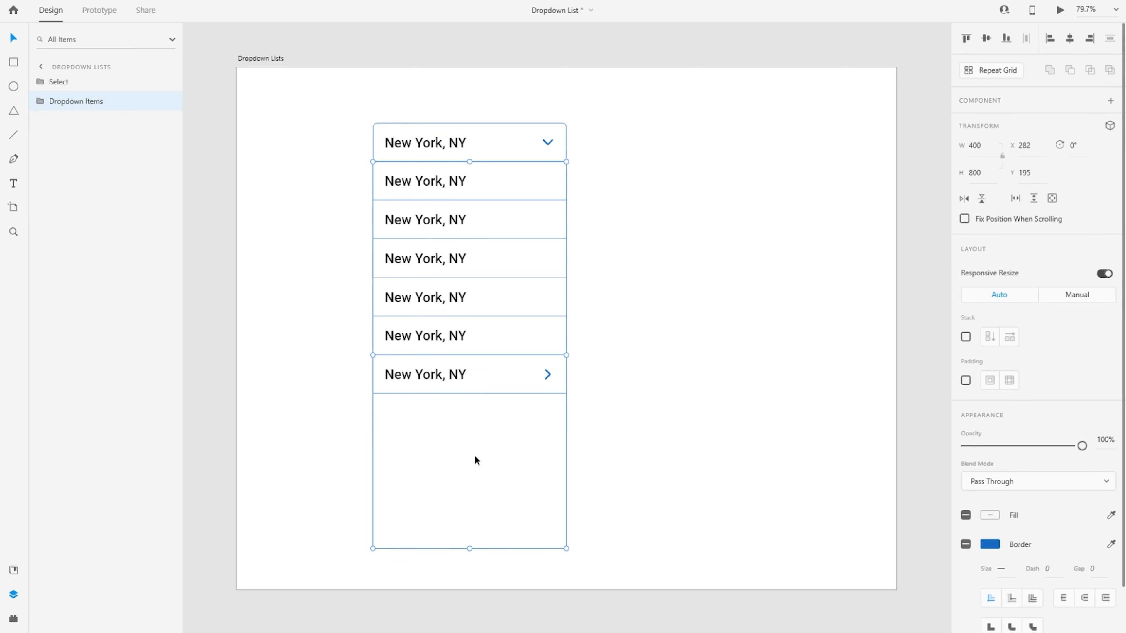
pyautogui.click(310, 396)
pyautogui.scroll(3, 430, 183)
pyautogui.scroll(2, 638, 138)
pyautogui.click(698, 99)
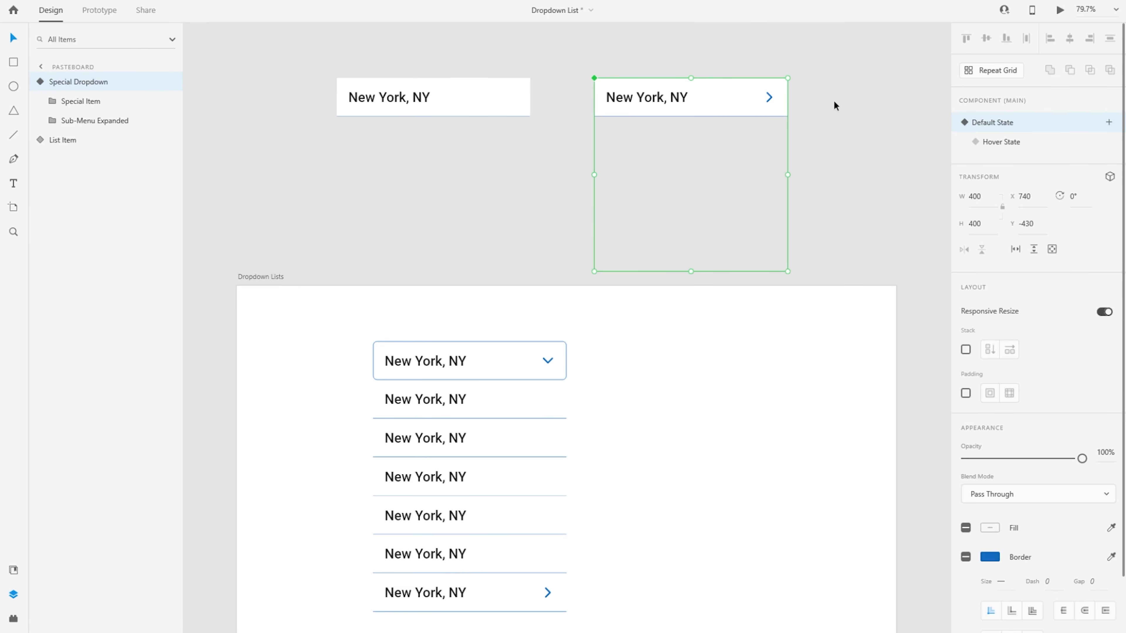
pyautogui.click(1059, 143)
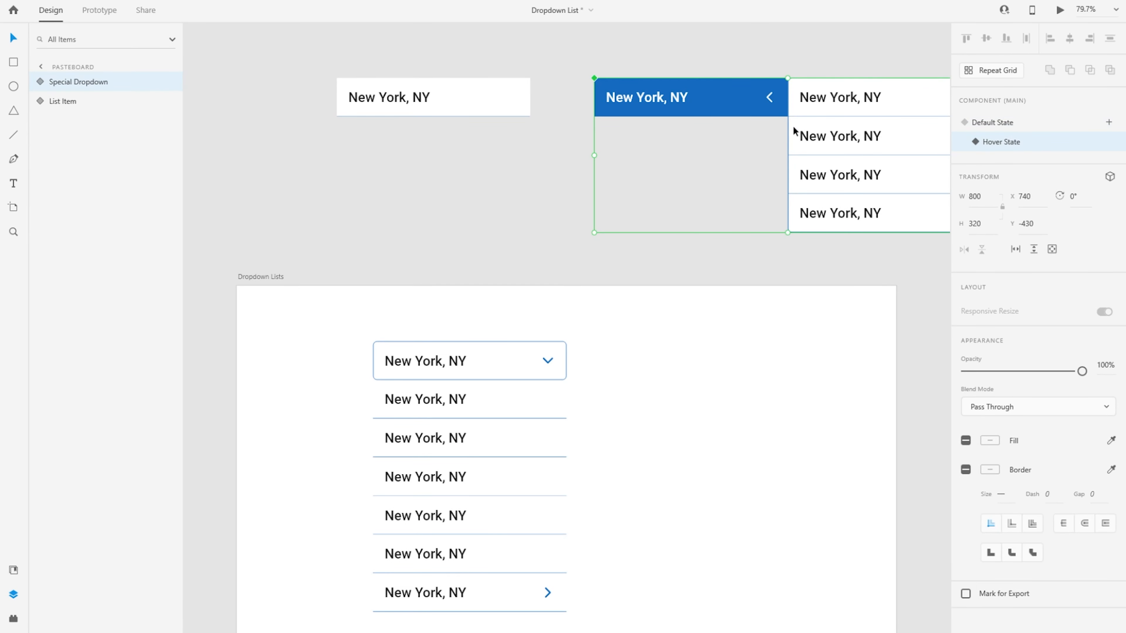
pyautogui.click(40, 82)
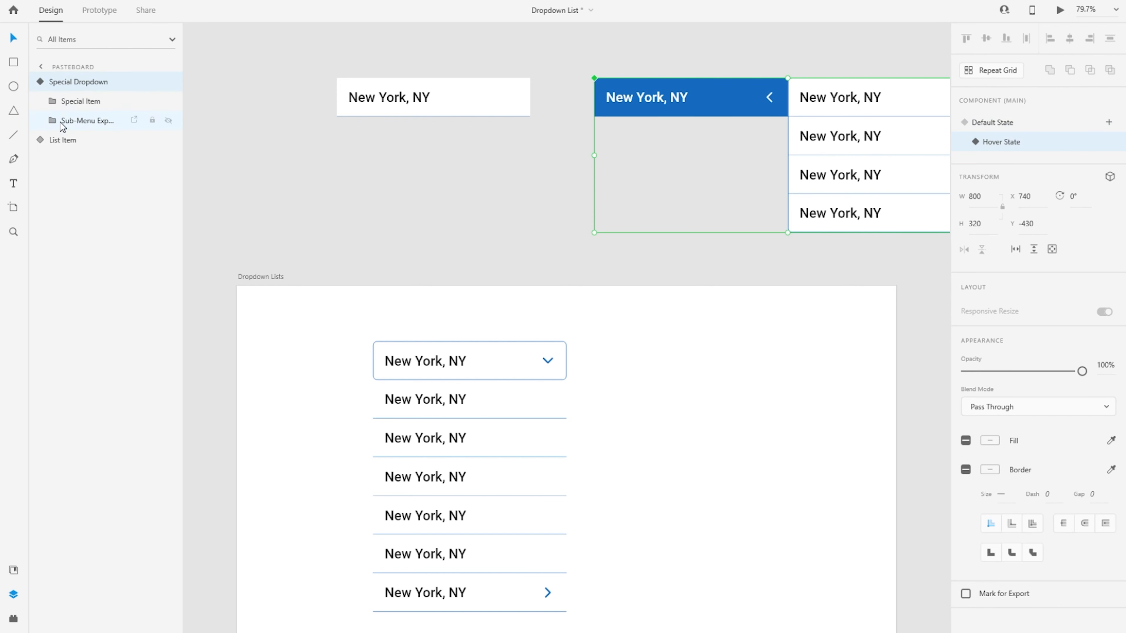
pyautogui.click(54, 120)
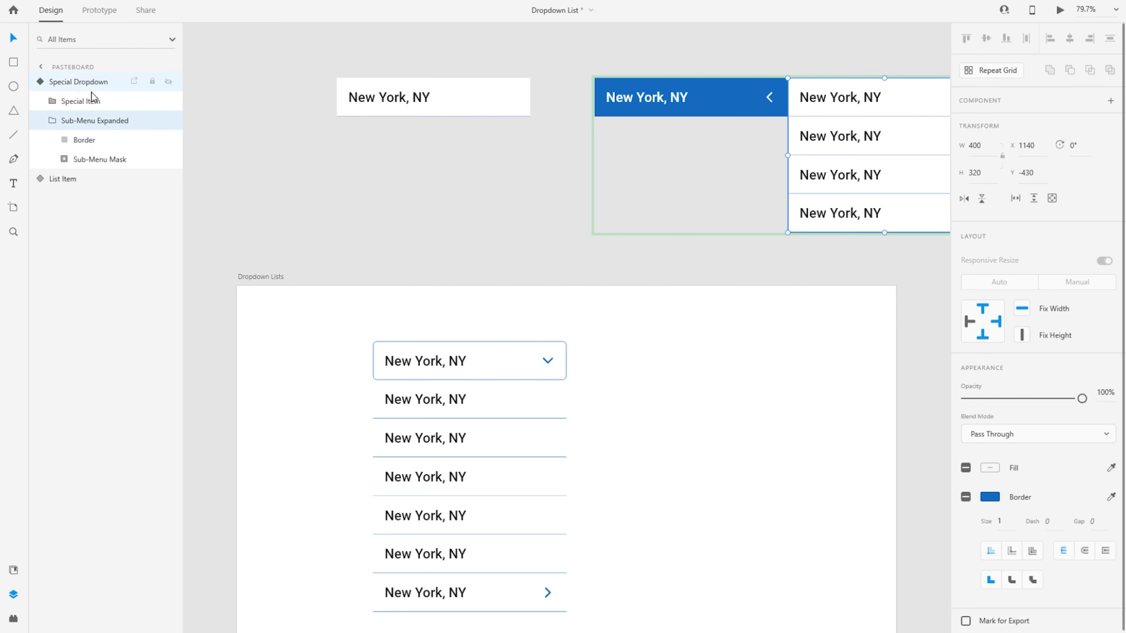
pyautogui.click(102, 80)
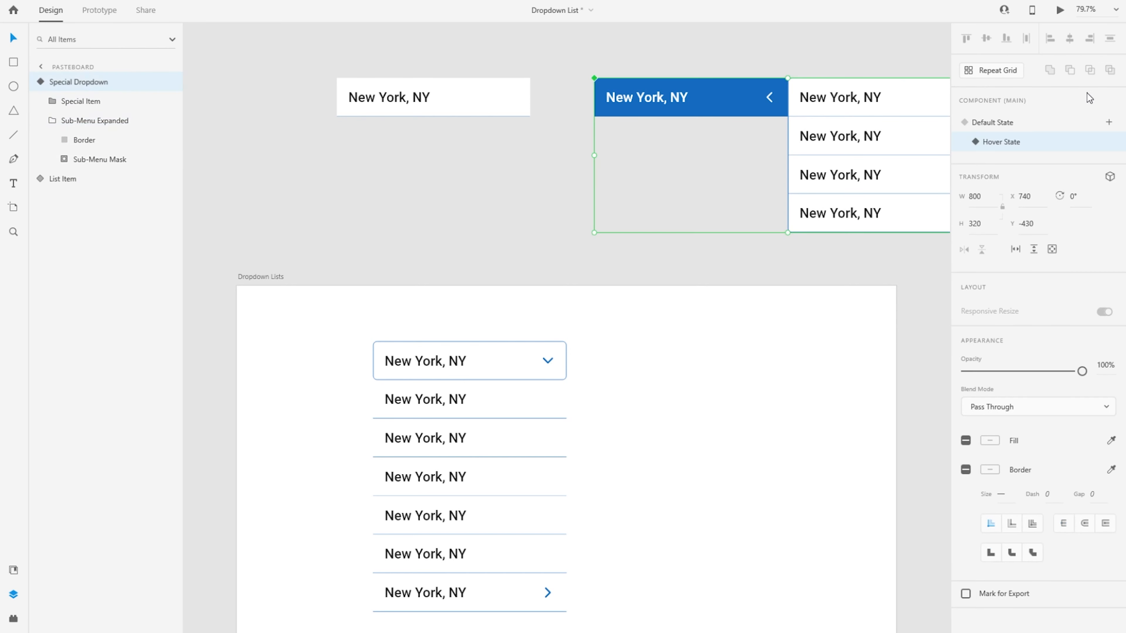
pyautogui.click(1033, 124)
pyautogui.scroll(-5, 460, 297)
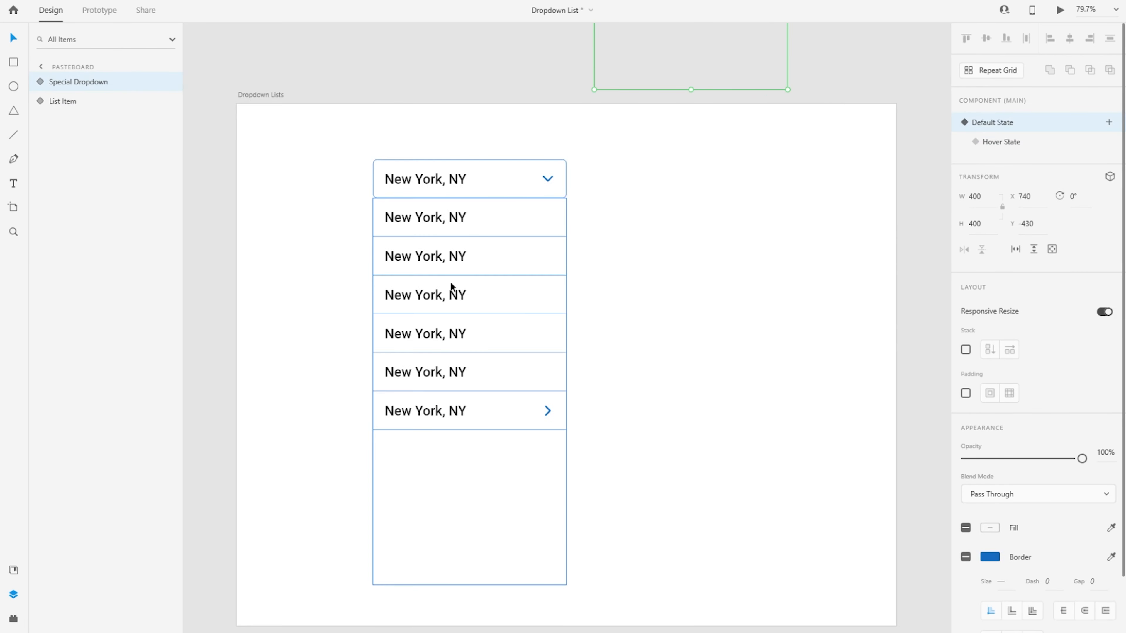
pyautogui.click(346, 252)
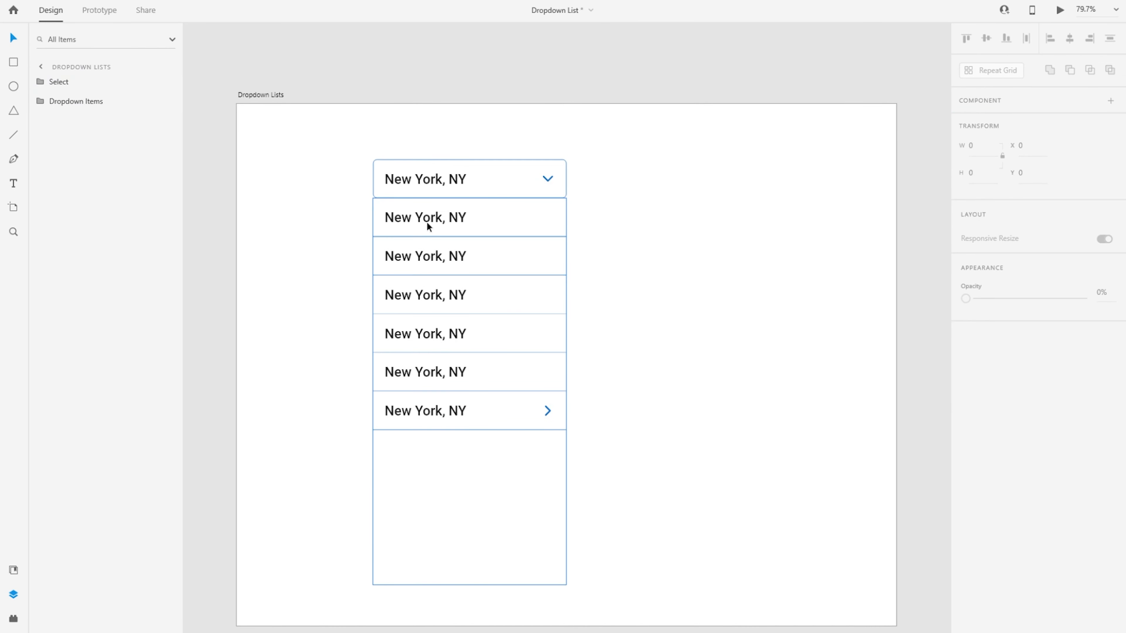
pyautogui.click(469, 341)
pyautogui.scroll(-2, 467, 340)
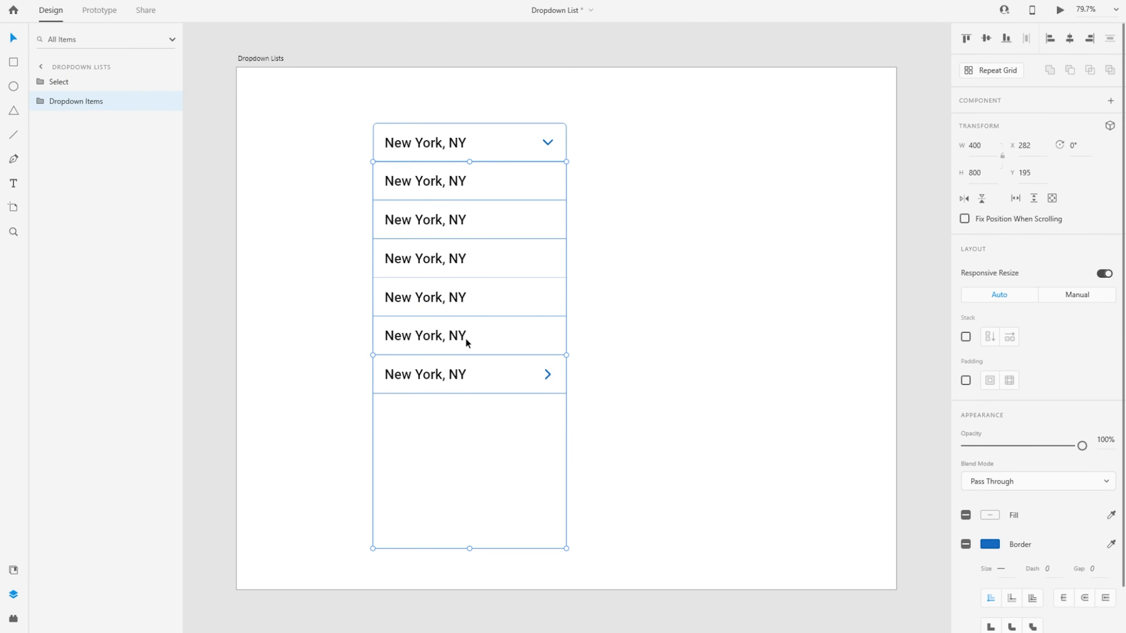
pyautogui.click(324, 345)
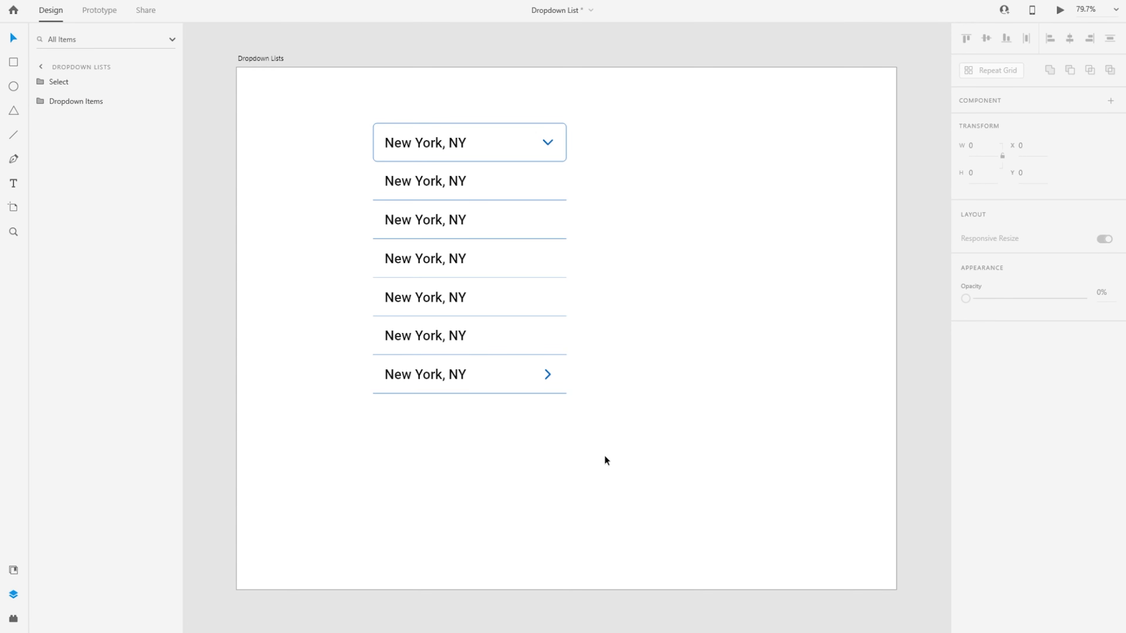
# Draw a rectangle 400 wide and about 480 high directly below the Select field, covering all the list items
pyautogui.moveTo(297, 165)
pyautogui.mouseDown()
pyautogui.moveTo(515, 395)
pyautogui.moveTo(515, 382)
pyautogui.mouseUp()
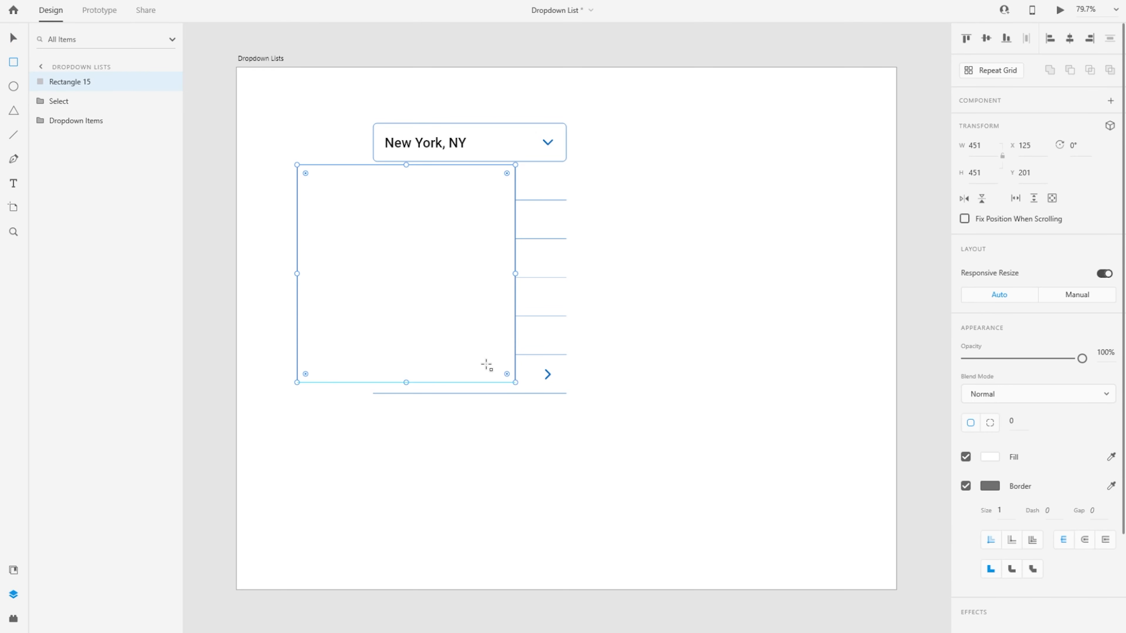
pyautogui.moveTo(434, 278); pyautogui.dragTo(477, 298)
pyautogui.moveTo(389, 259); pyautogui.dragTo(467, 261)
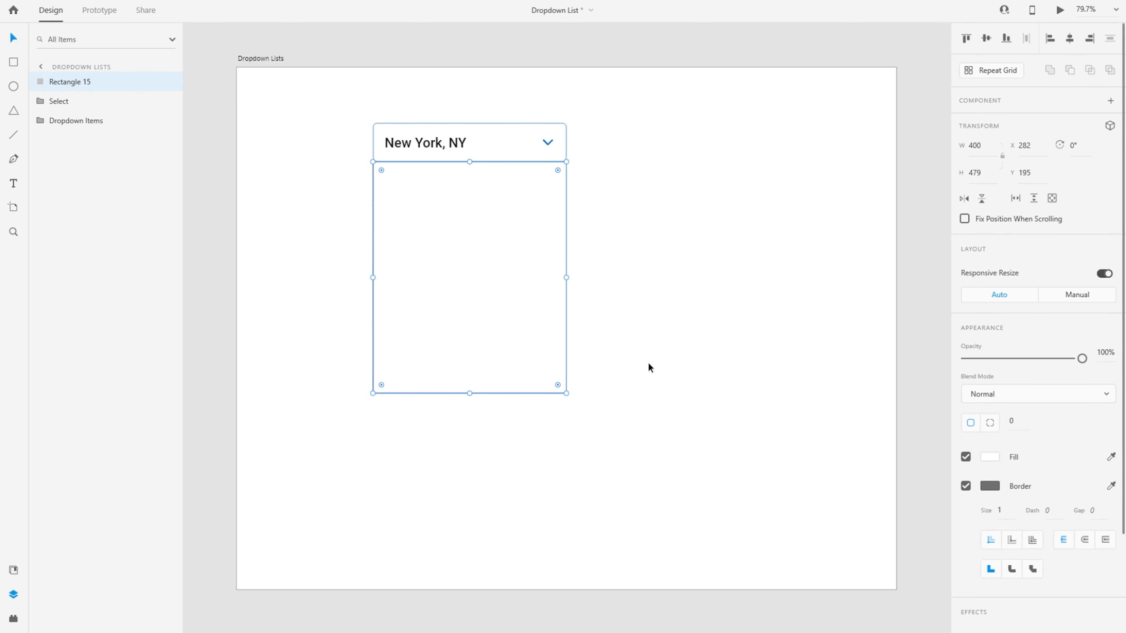
# Round the new rectangle's corners to a radius of 8 and turn off its border
pyautogui.click(1012, 421)
pyautogui.write('8')
pyautogui.press('Return')
pyautogui.click(967, 486)
# Change the fill of the rectangle covering the list items to pure red
pyautogui.click(989, 456)
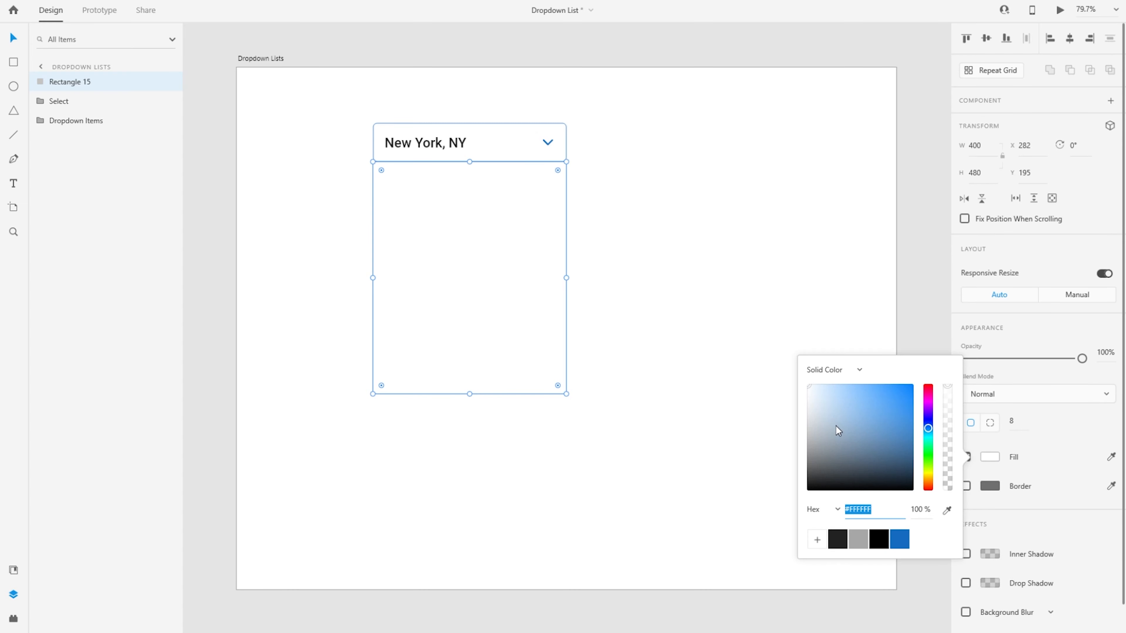
pyautogui.click(838, 425)
pyautogui.click(927, 386)
pyautogui.click(914, 384)
pyautogui.click(629, 304)
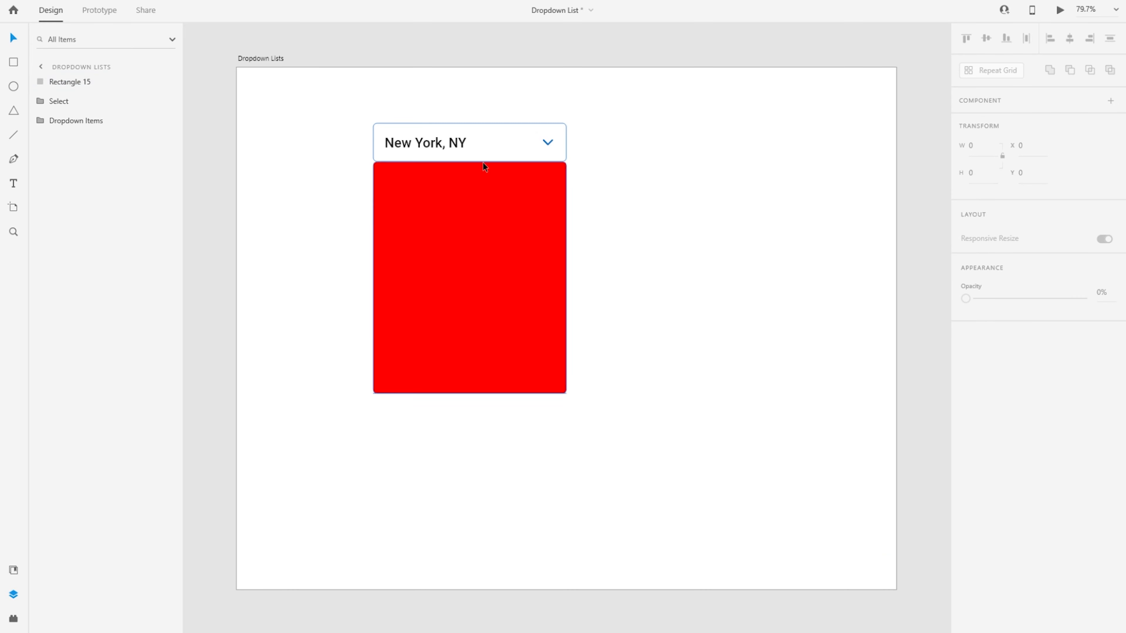
pyautogui.click(375, 167)
pyautogui.click(449, 257)
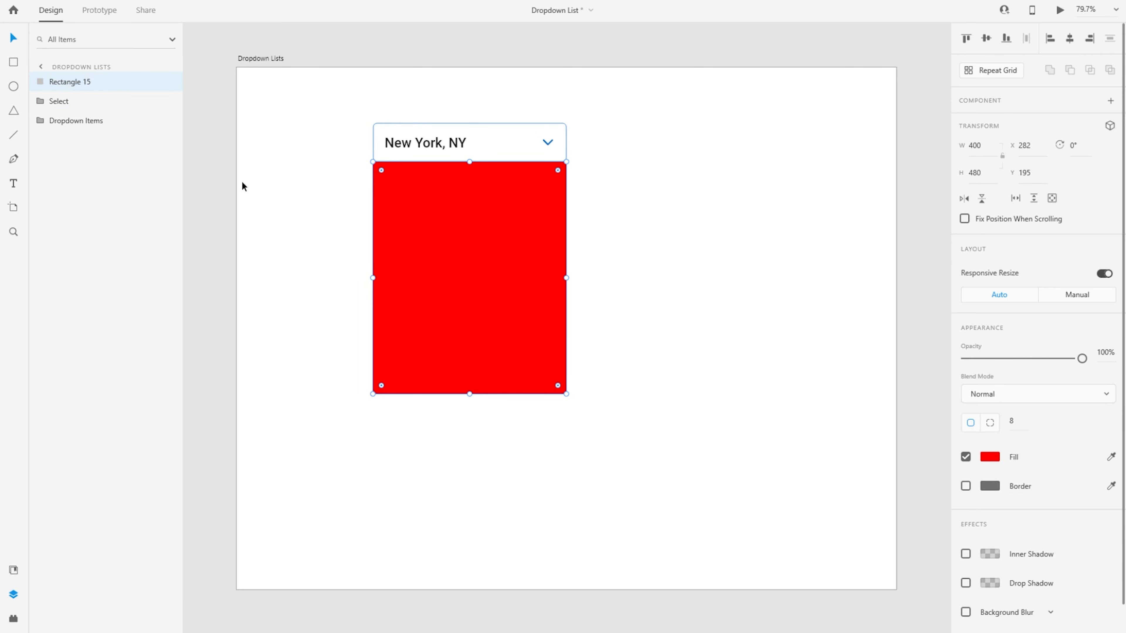
# Duplicate the red rectangle in place and give the copy no fill and a blue #156ABF border
pyautogui.hotkey('ctrl', 'd')
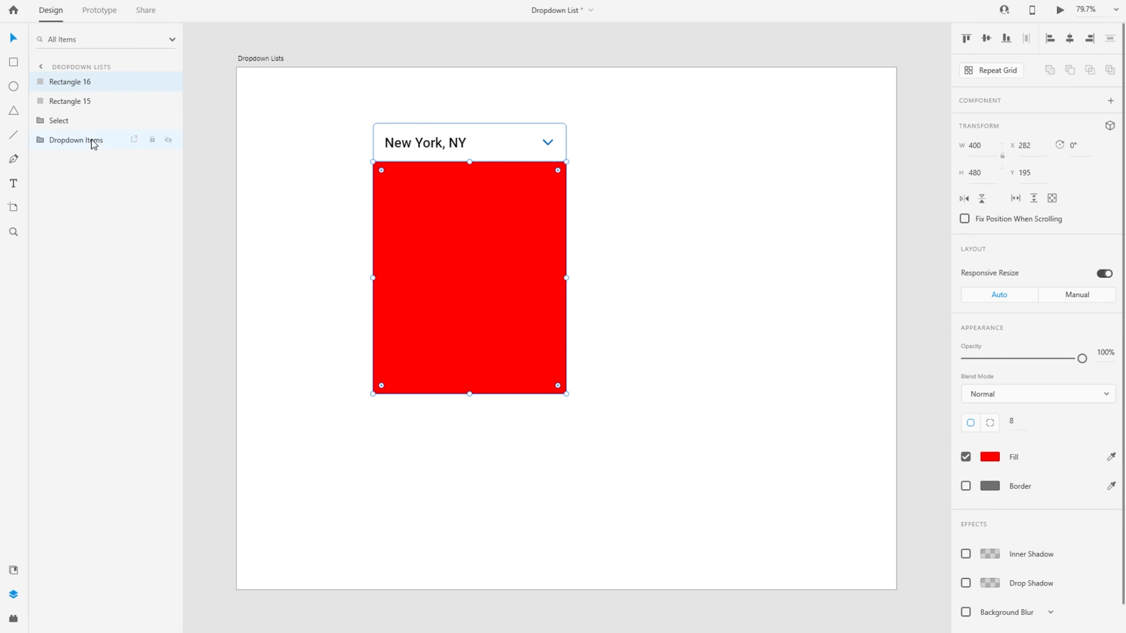
pyautogui.click(965, 457)
pyautogui.click(965, 486)
pyautogui.click(989, 486)
pyautogui.click(899, 559)
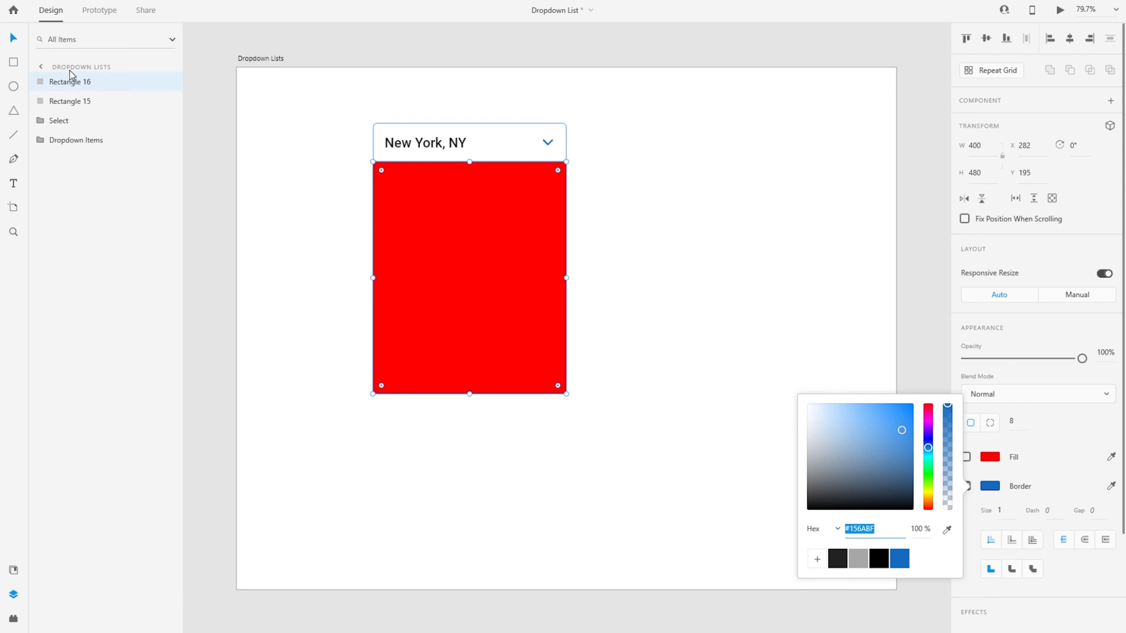
# Rename the outlined duplicate rectangle Border and the red rectangle Mask
pyautogui.doubleClick(74, 80)
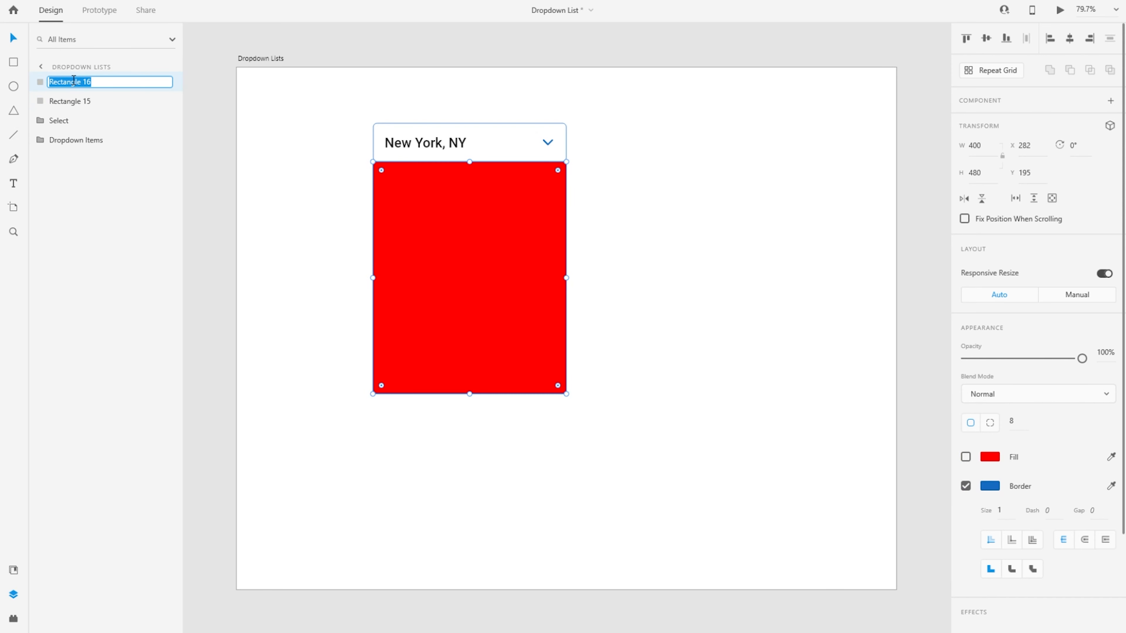
pyautogui.write('Border')
pyautogui.press('Return')
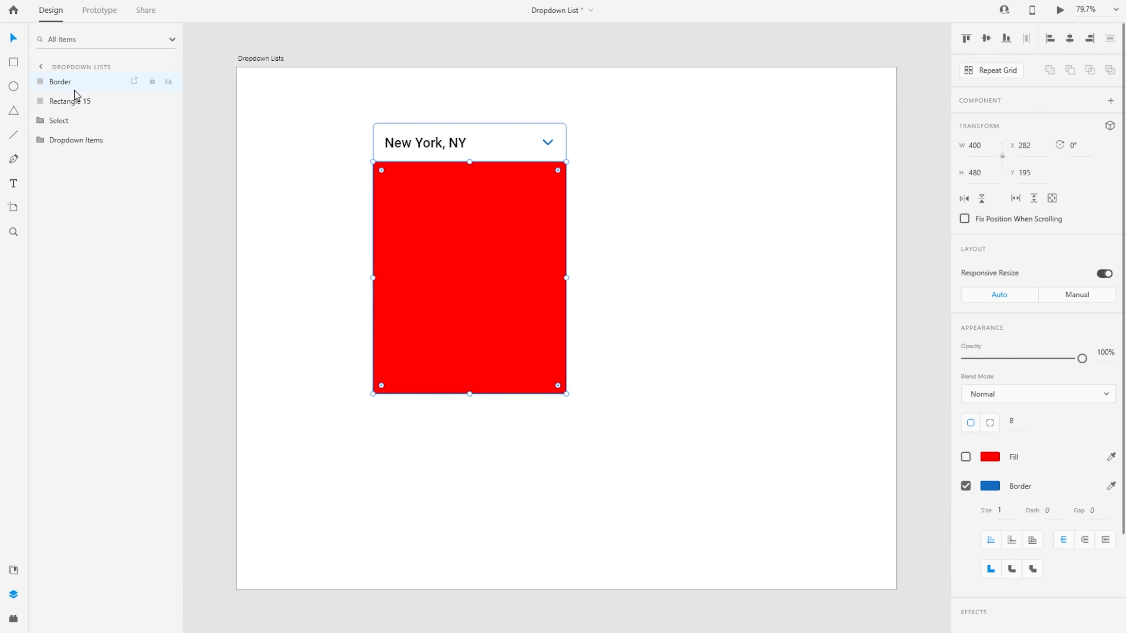
pyautogui.doubleClick(75, 101)
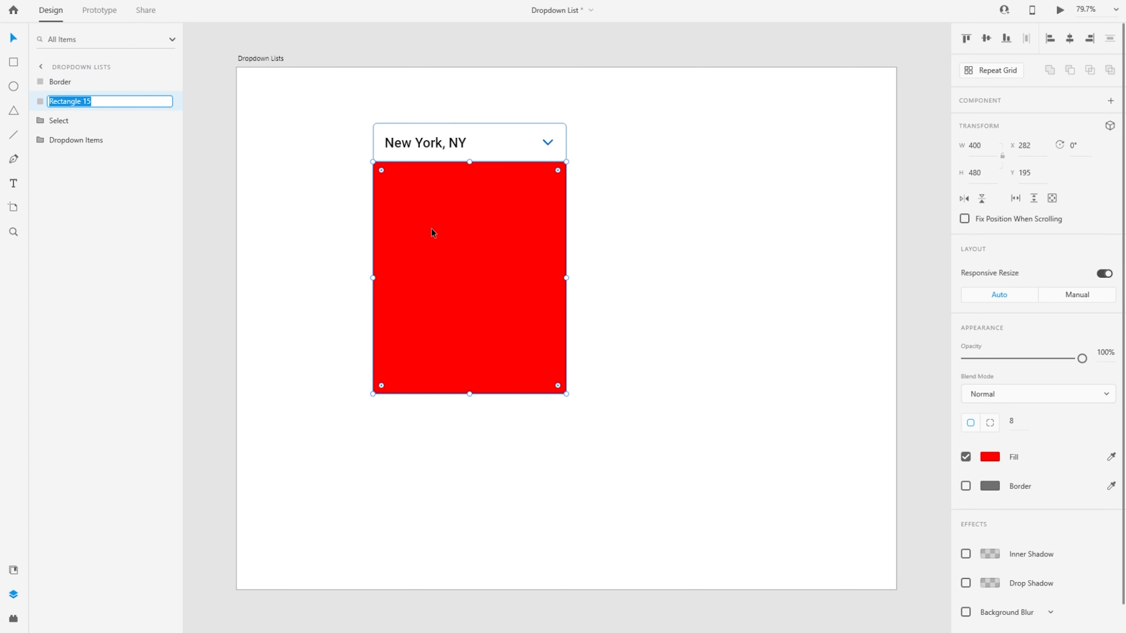
pyautogui.write('Mask')
pyautogui.press('Return')
# Move Mask into the Dropdown Items group and use it to mask the Special Dropdown and all List Items with its shape
pyautogui.moveTo(111, 101); pyautogui.dragTo(76, 155)
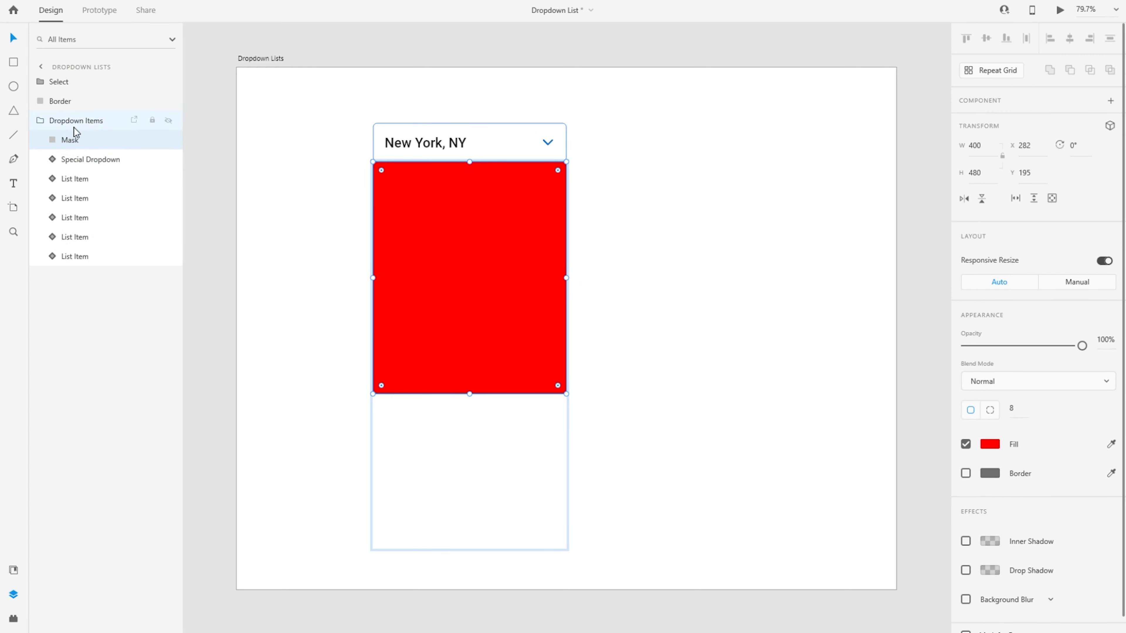
pyautogui.click(69, 120)
pyautogui.click(75, 144)
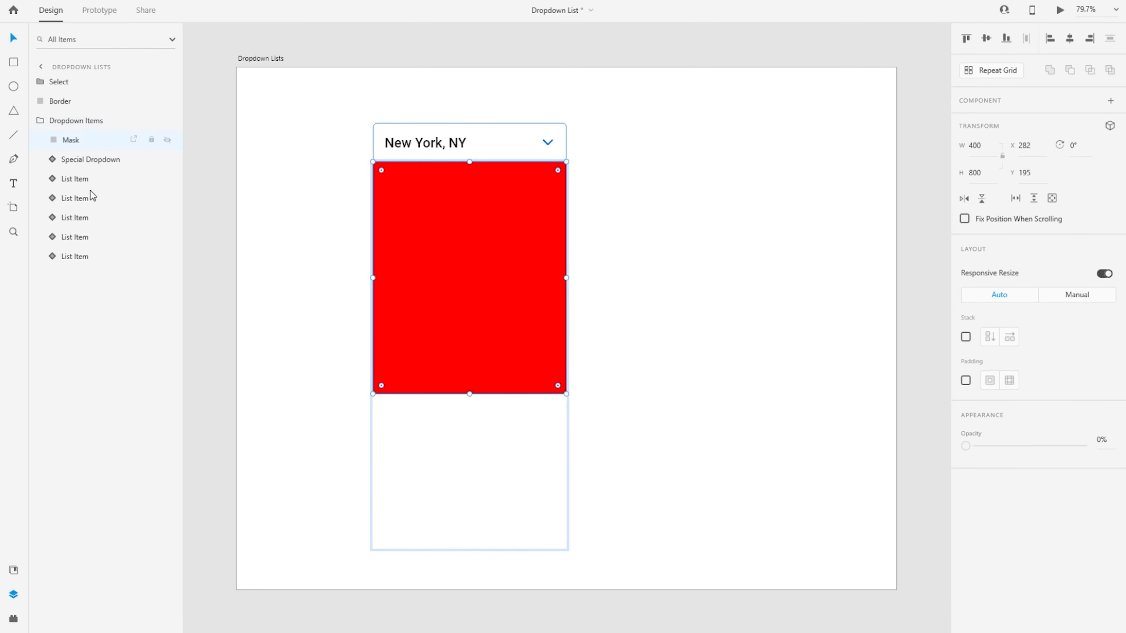
pyautogui.keyDown('shift'); pyautogui.click(79, 256); pyautogui.keyUp('shift')
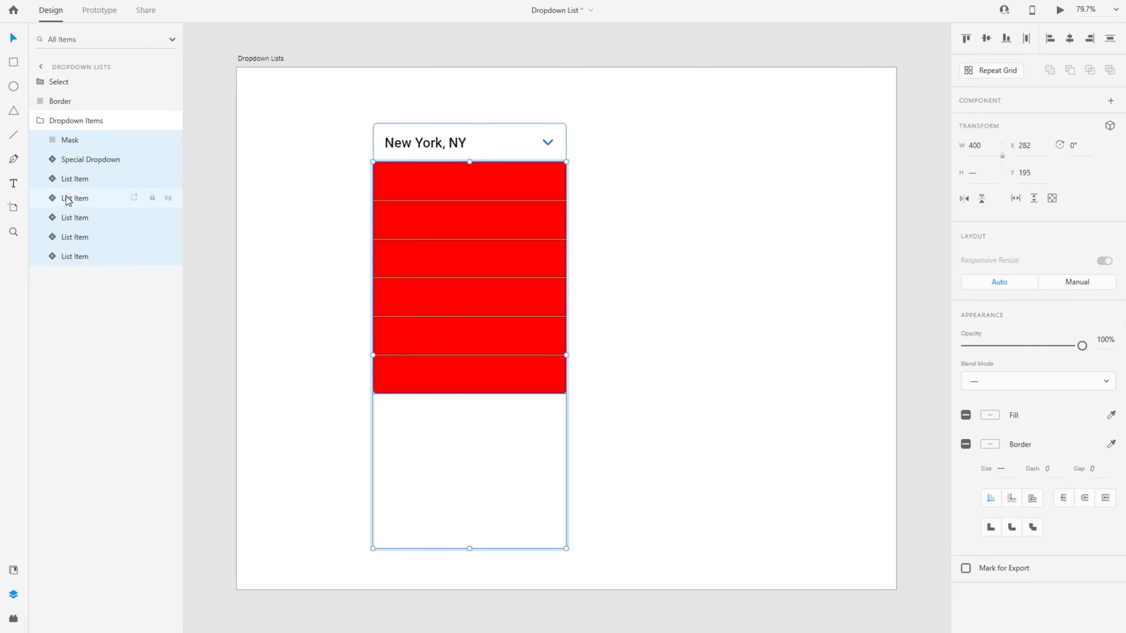
pyautogui.rightClick(83, 141)
pyautogui.click(127, 322)
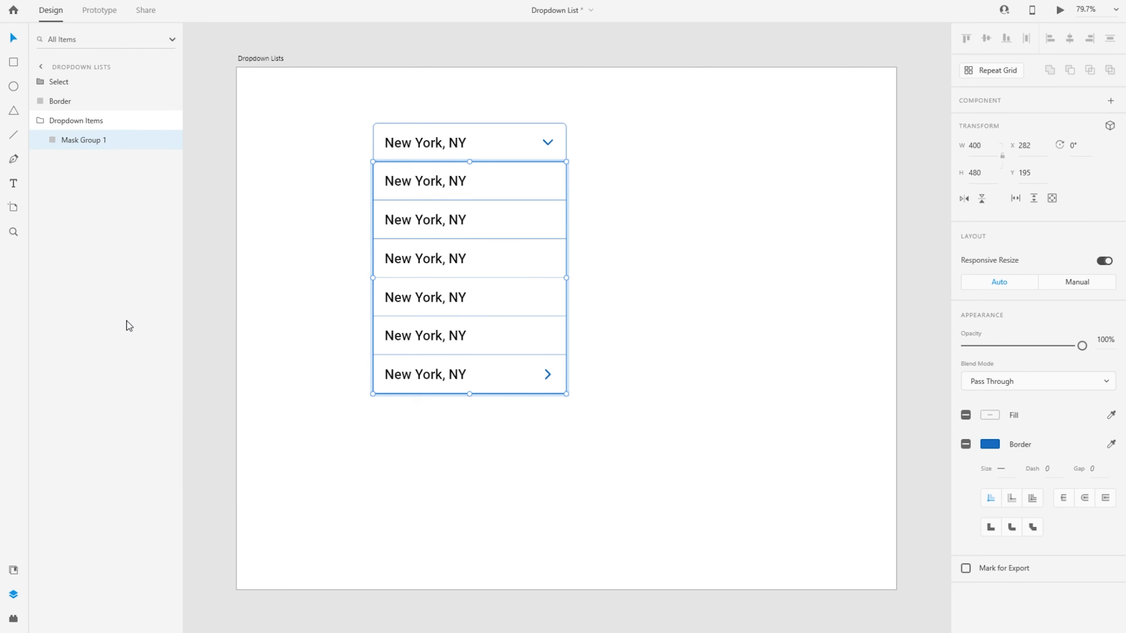
# Move the Border rectangle into the Dropdown Items group, above Mask Group 1
pyautogui.moveTo(60, 101); pyautogui.dragTo(103, 128)
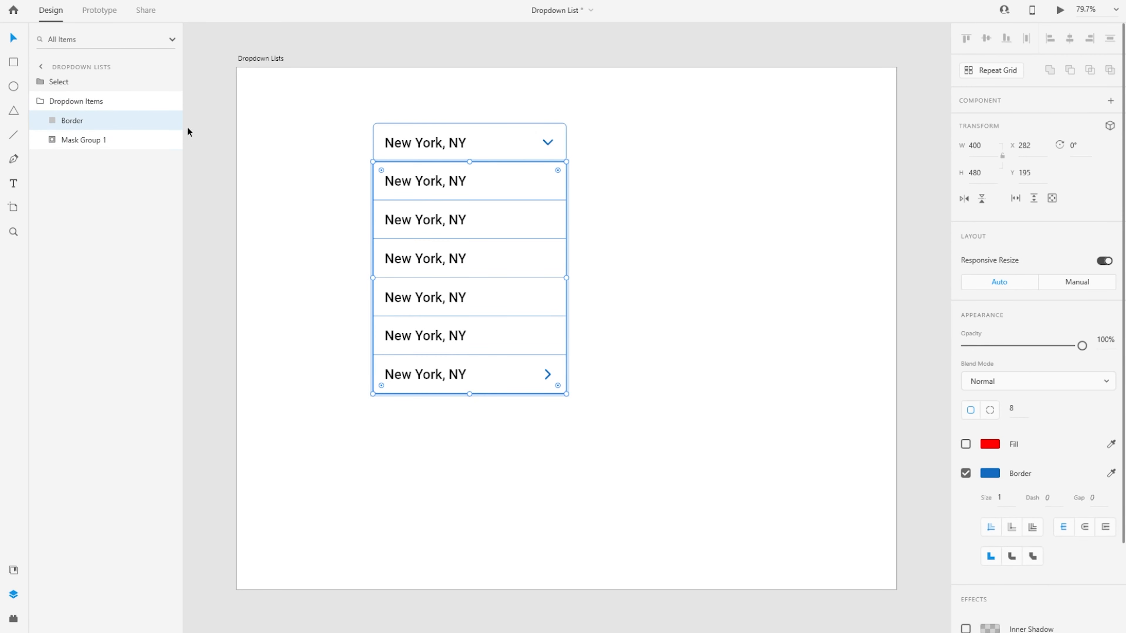
pyautogui.click(273, 119)
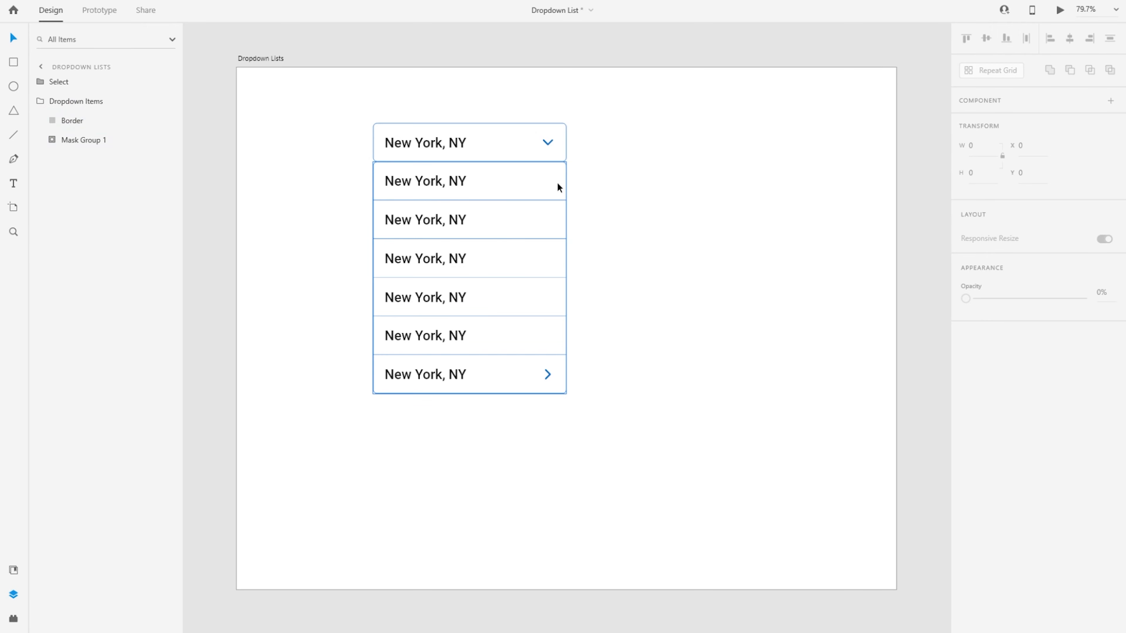
pyautogui.scroll(3, 566, 158)
pyautogui.scroll(10, 566, 158)
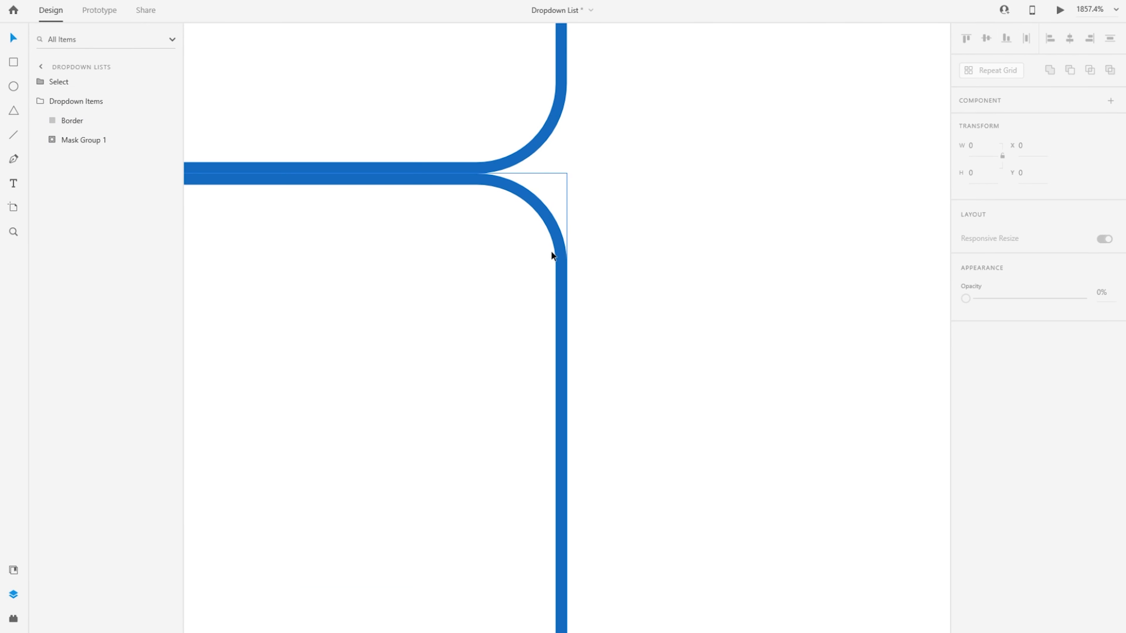
pyautogui.scroll(-13, 669, 256)
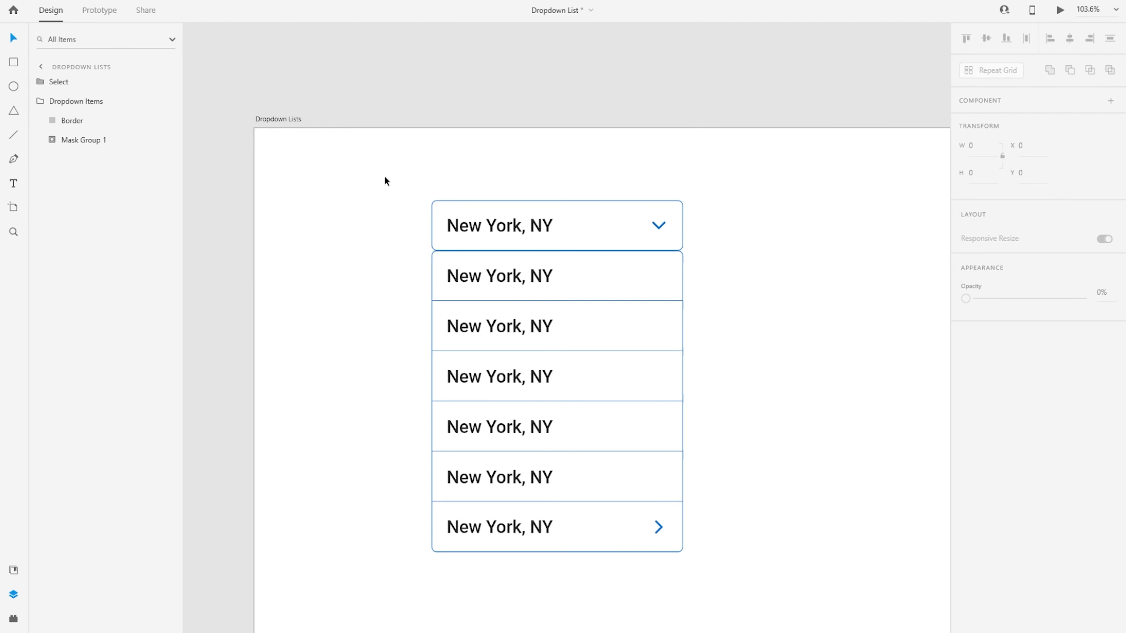
pyautogui.click(299, 121)
pyautogui.hotkey('ctrl', '0')
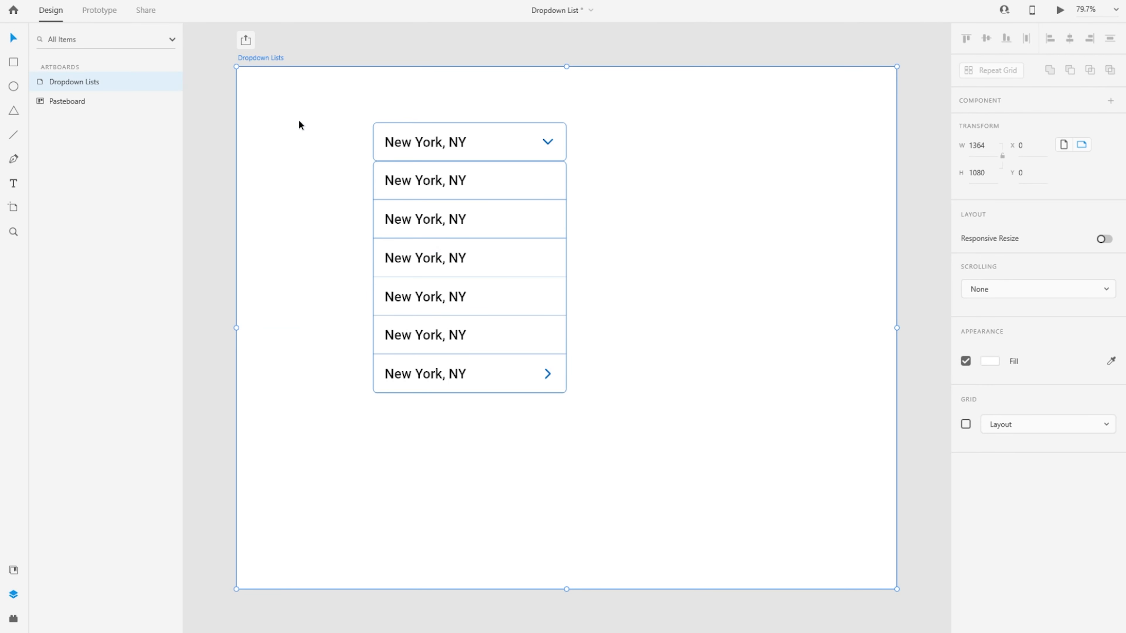
# Turn the Select and Dropdown Items groups on the Dropdown Lists artboard into one component
pyautogui.doubleClick(74, 82)
pyautogui.click(72, 98)
pyautogui.click(88, 84)
pyautogui.moveTo(326, 94); pyautogui.dragTo(715, 472)
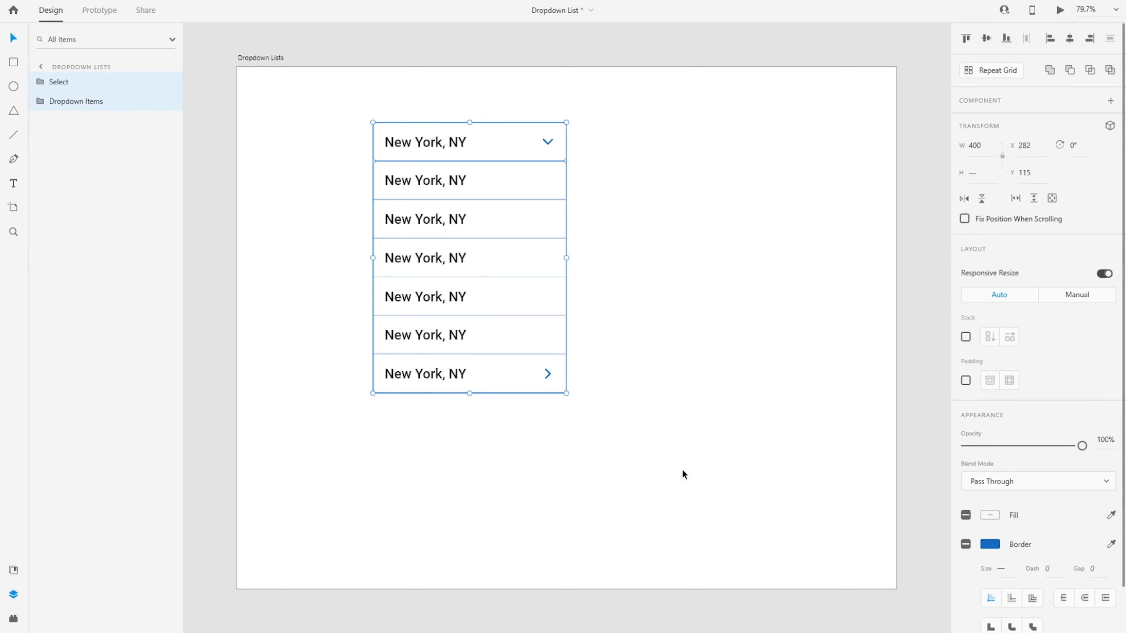
pyautogui.click(1111, 101)
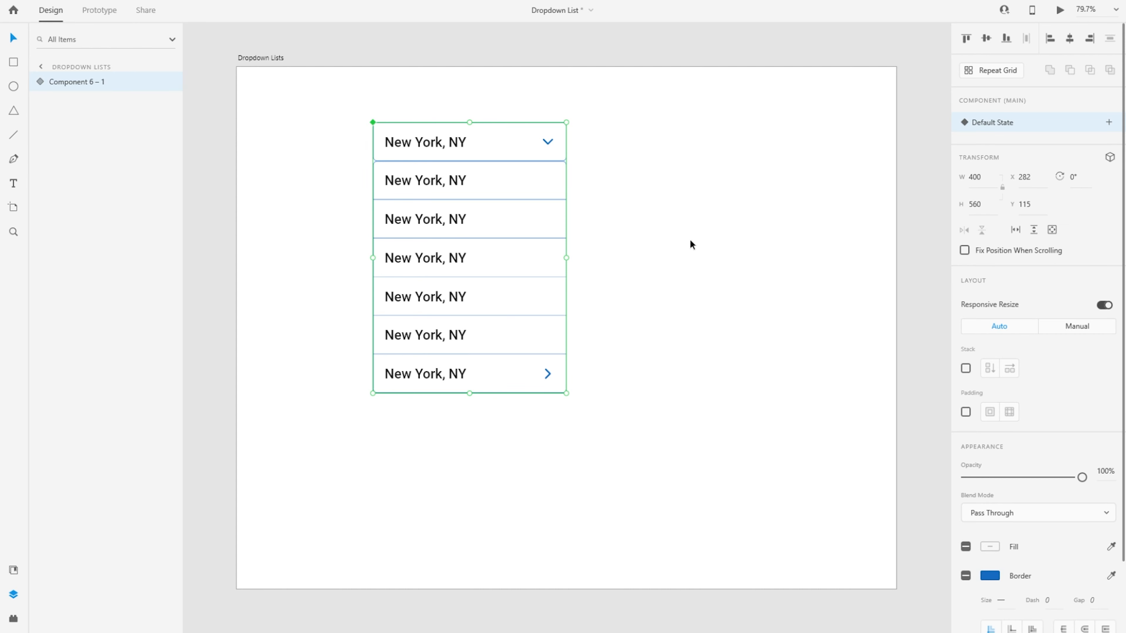
# Rename the new component Dropdown
pyautogui.doubleClick(80, 83)
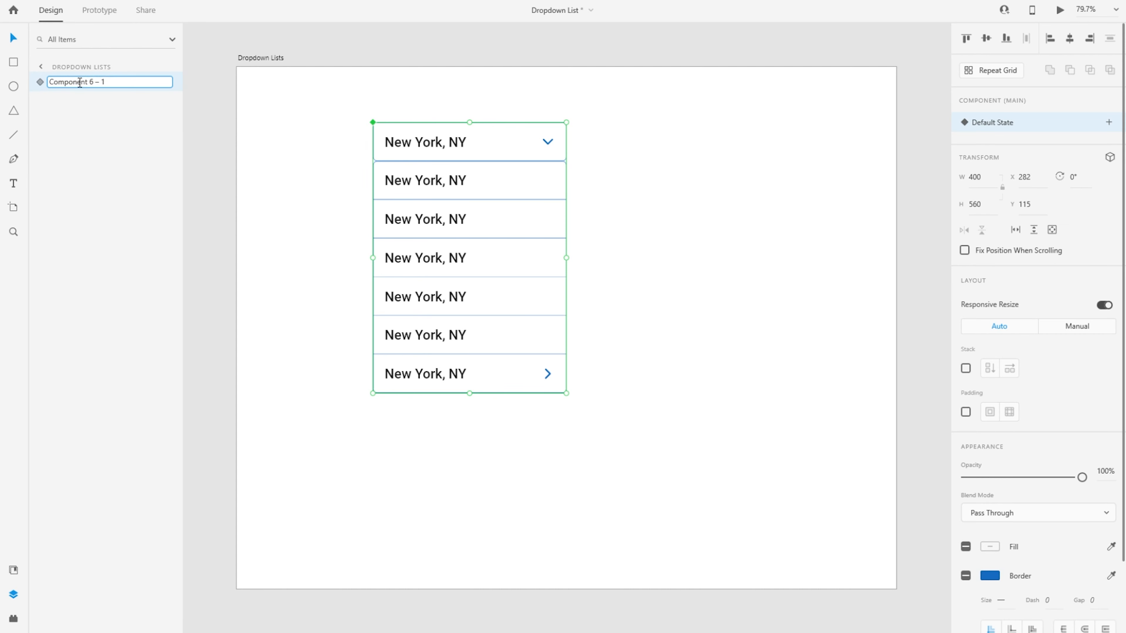
pyautogui.click(132, 82)
pyautogui.moveTo(109, 82); pyautogui.dragTo(44, 86)
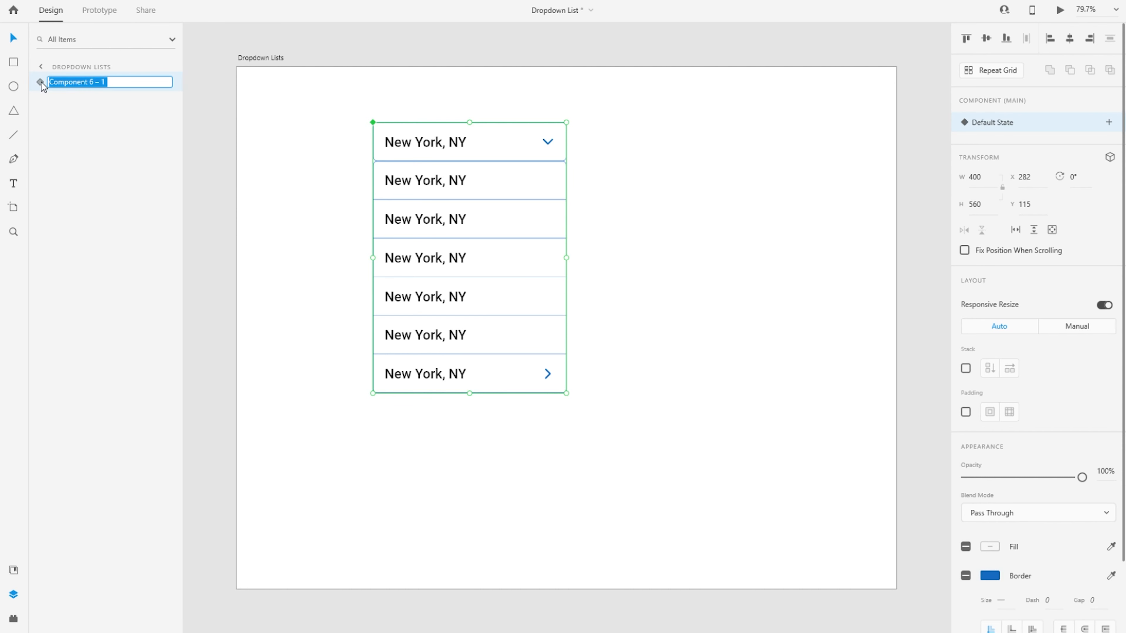
pyautogui.write('Dropdown')
pyautogui.press('Return')
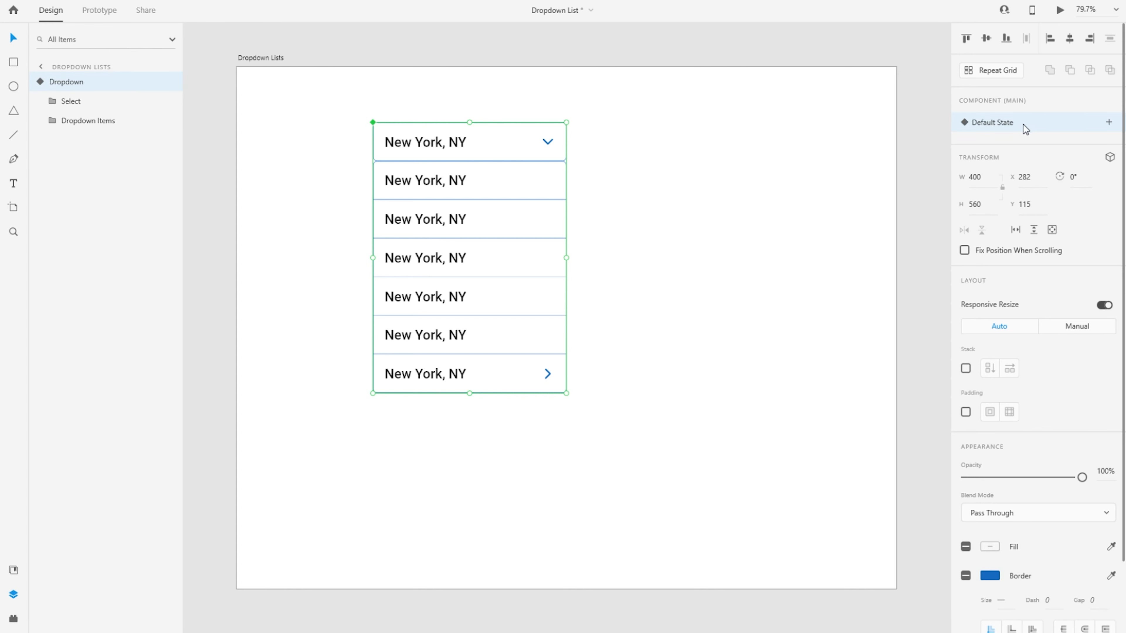
# Set the opacity of the Dropdown Items group in the default state to 0%
pyautogui.click(104, 121)
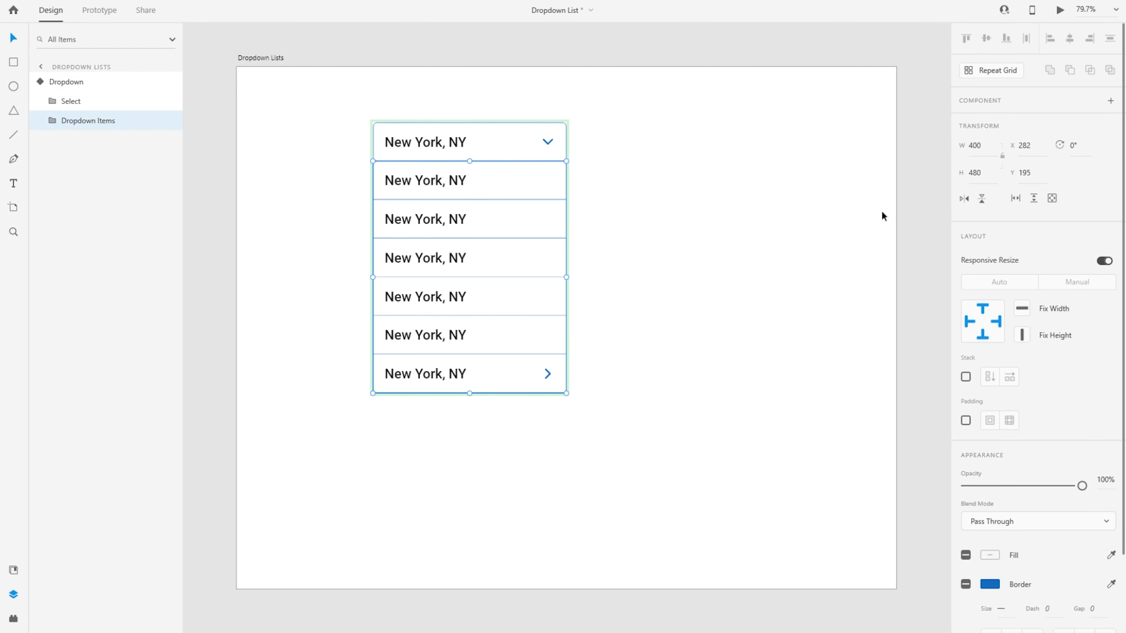
pyautogui.moveTo(1081, 485); pyautogui.dragTo(965, 485)
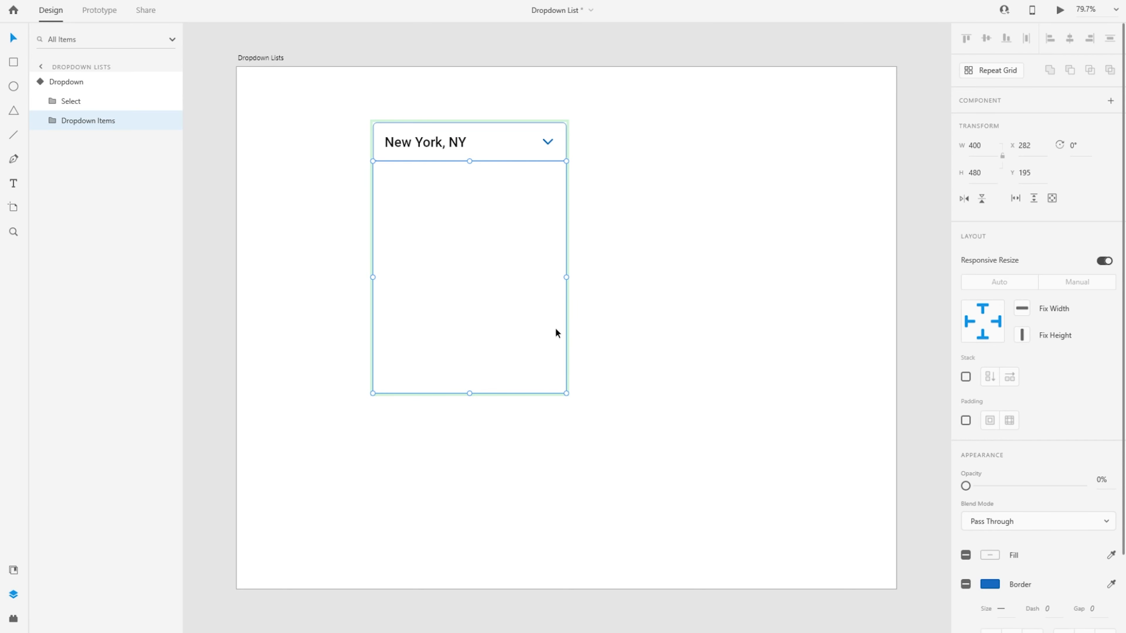
# Move the Special Dropdown and every List Item except the first up together to Y 195 inside Mask Group 1
pyautogui.click(52, 120)
pyautogui.click(64, 159)
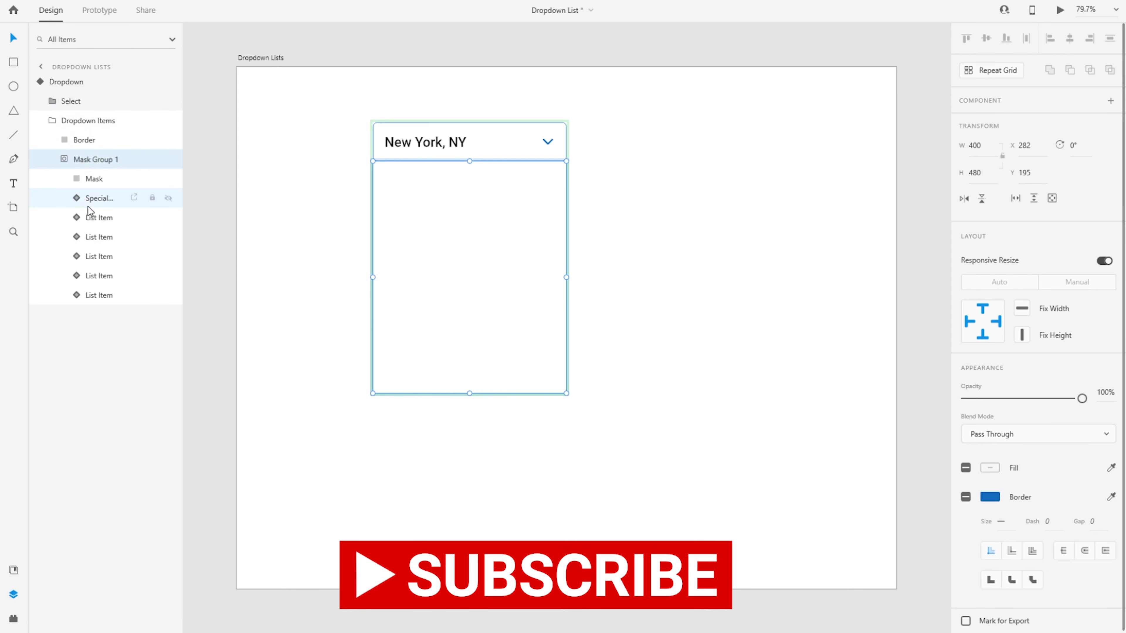
pyautogui.click(104, 275)
pyautogui.keyDown('shift'); pyautogui.click(104, 197); pyautogui.keyUp('shift')
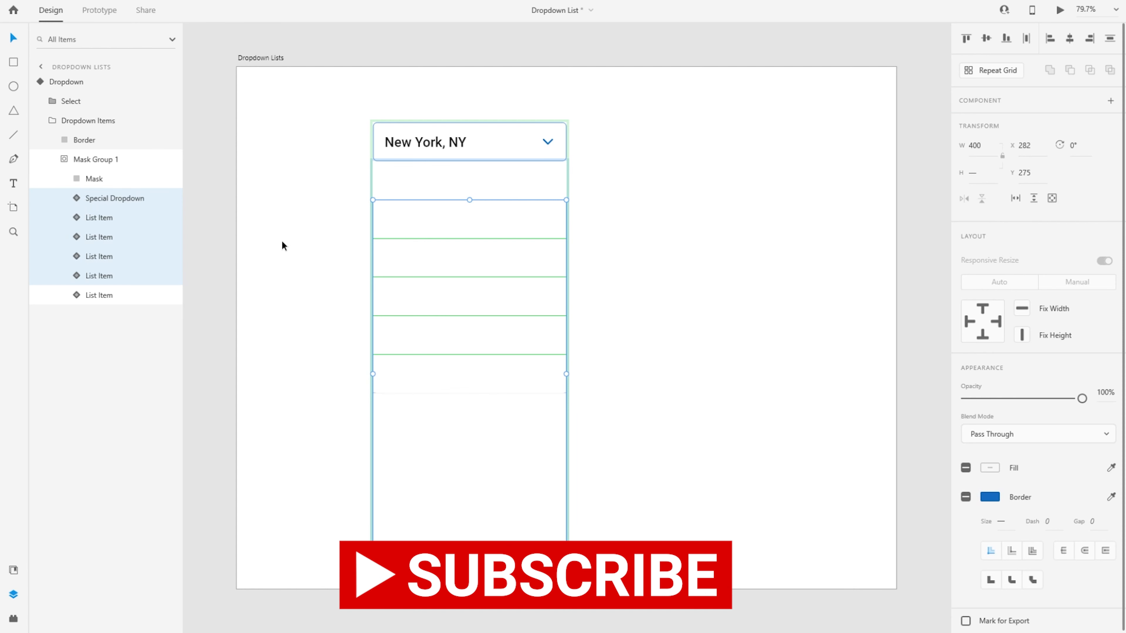
pyautogui.hotkey('shift', 'Up')
pyautogui.hotkey('shift', 'Up')
pyautogui.hotkey('shift', 'Up')
pyautogui.hotkey('shift', 'Up')
pyautogui.hotkey('shift', 'Up')
pyautogui.hotkey('shift', 'Up')
pyautogui.hotkey('shift', 'Up')
pyautogui.hotkey('shift', 'Up')
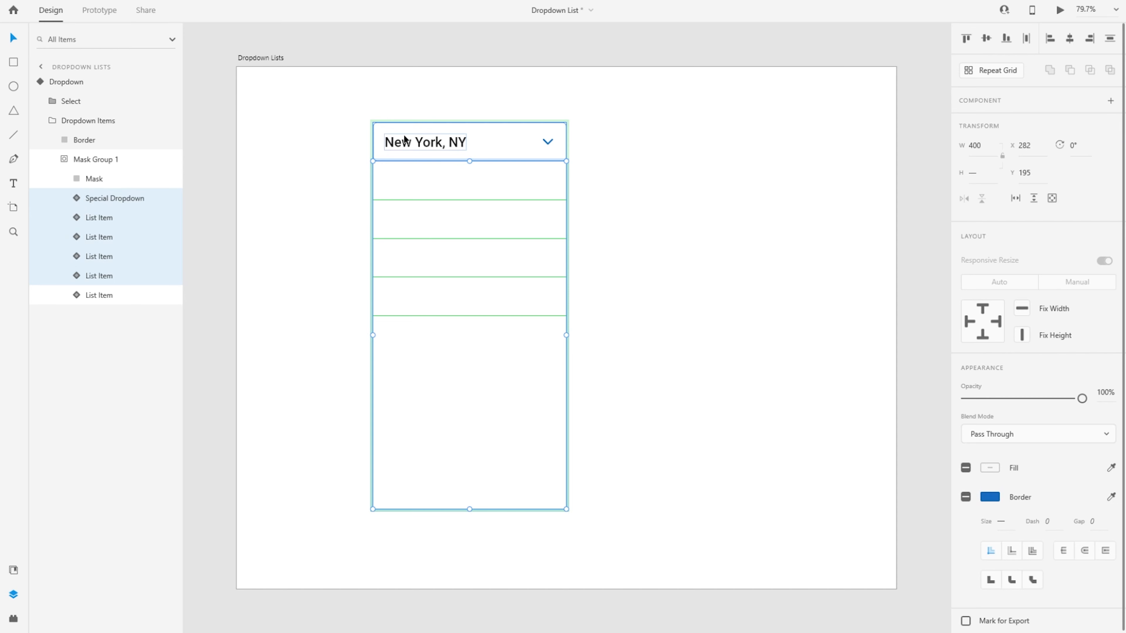
# Move the Special Dropdown and the three List Items directly beneath it in the layer order up to Y 195
pyautogui.click(102, 259)
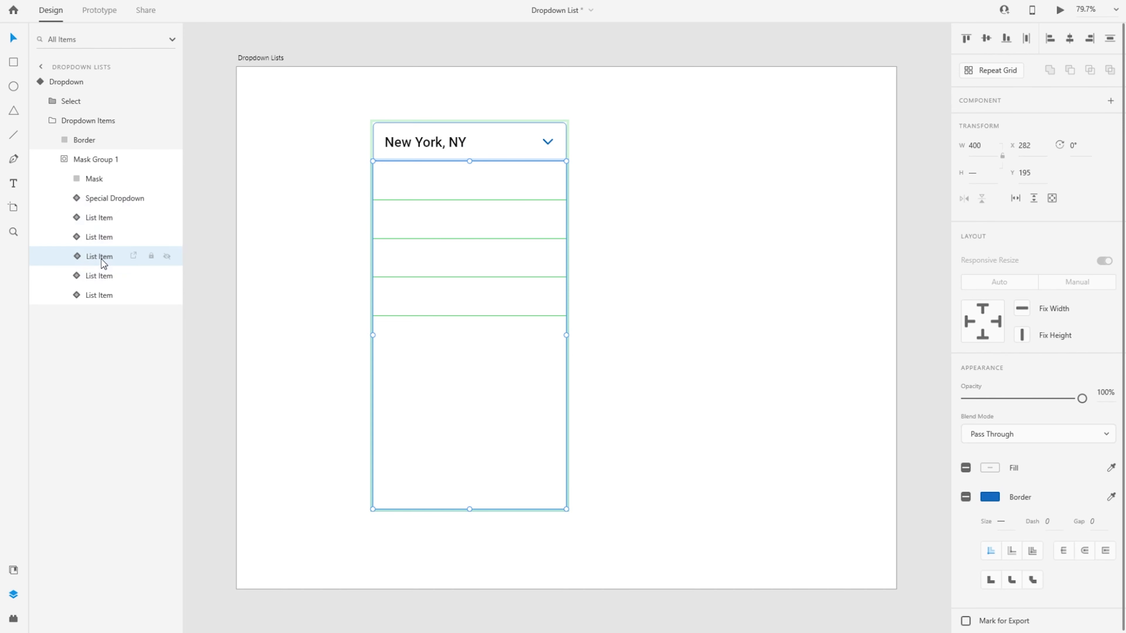
pyautogui.keyDown('shift'); pyautogui.click(106, 216); pyautogui.keyUp('shift')
pyautogui.keyDown('shift'); pyautogui.click(107, 200); pyautogui.keyUp('shift')
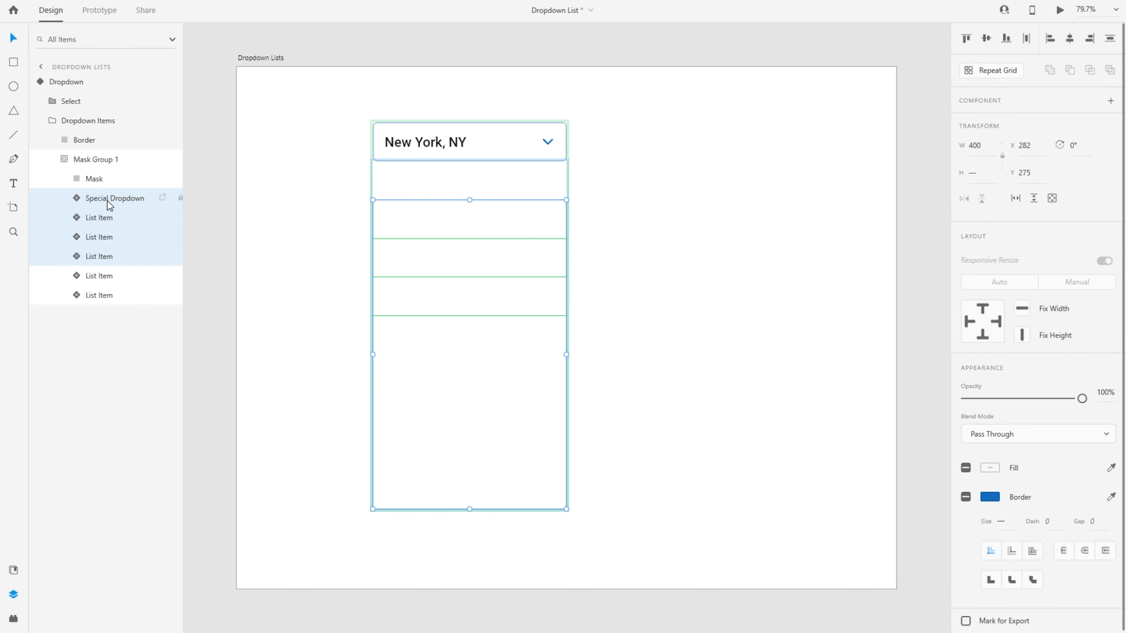
pyautogui.hotkey('shift', 'Up')
pyautogui.hotkey('shift', 'Up')
pyautogui.hotkey('shift', 'Up')
pyautogui.hotkey('shift', 'Up')
pyautogui.hotkey('shift', 'Up')
pyautogui.hotkey('shift', 'Up')
pyautogui.hotkey('shift', 'Up')
pyautogui.hotkey('shift', 'Up')
pyautogui.hotkey('shift', 'Up')
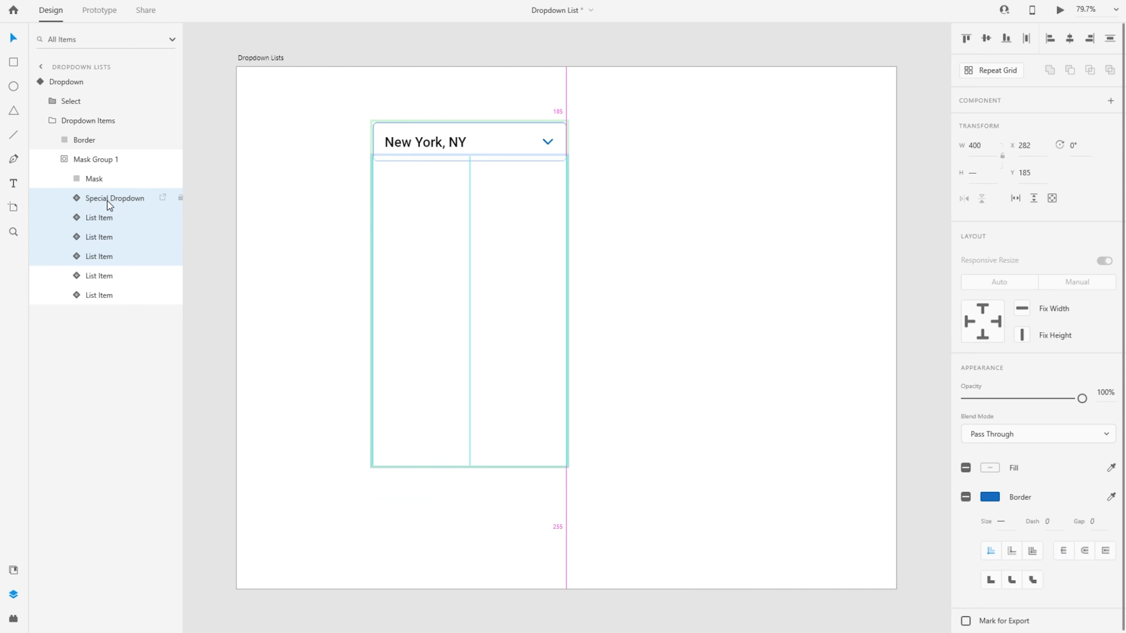
pyautogui.hotkey('shift', 'Down')
pyautogui.hotkey('shift', 'Down')
pyautogui.hotkey('shift', 'Up')
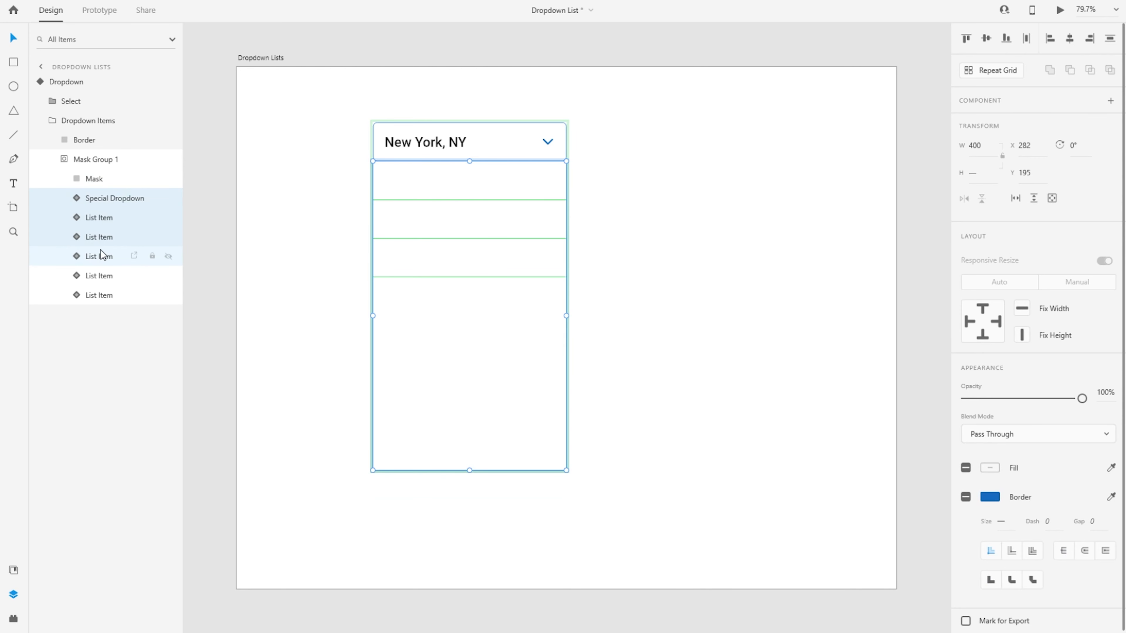
# Move the Special Dropdown and the two List Items directly beneath it in the layer order up to Y 195
pyautogui.hotkey('shift', 'Down')
pyautogui.hotkey('shift', 'Down')
pyautogui.hotkey('shift', 'Down')
pyautogui.hotkey('shift', 'Down')
pyautogui.hotkey('shift', 'Down')
pyautogui.hotkey('shift', 'Down')
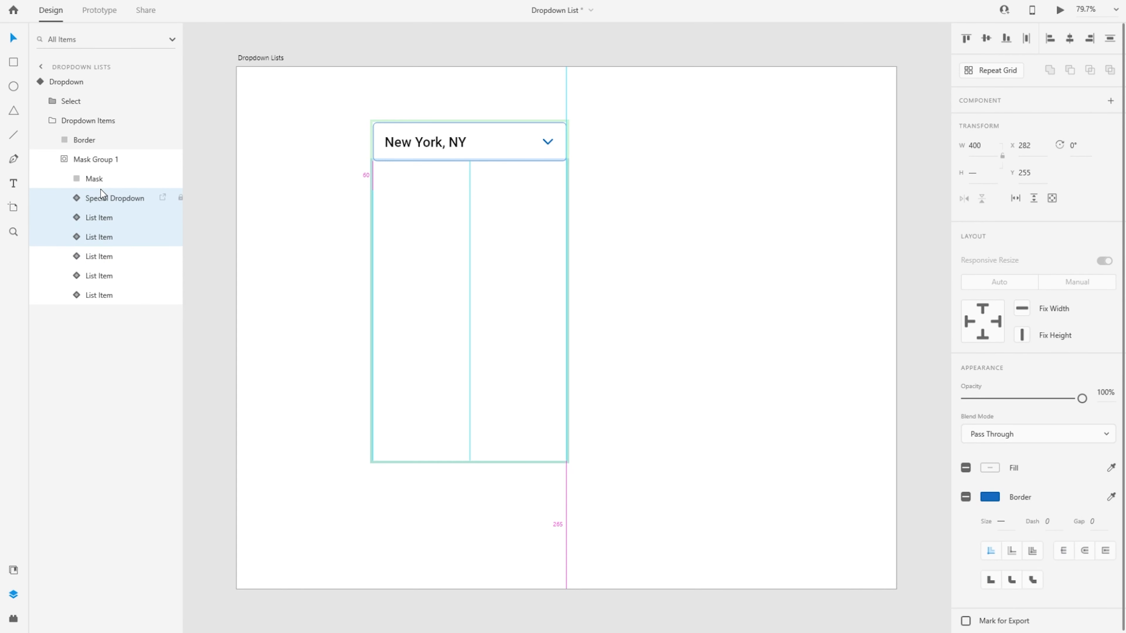
pyautogui.hotkey('shift', 'Up')
pyautogui.hotkey('shift', 'Up')
pyautogui.hotkey('shift', 'Up')
pyautogui.hotkey('shift', 'Up')
pyautogui.hotkey('shift', 'Up')
pyautogui.hotkey('shift', 'Up')
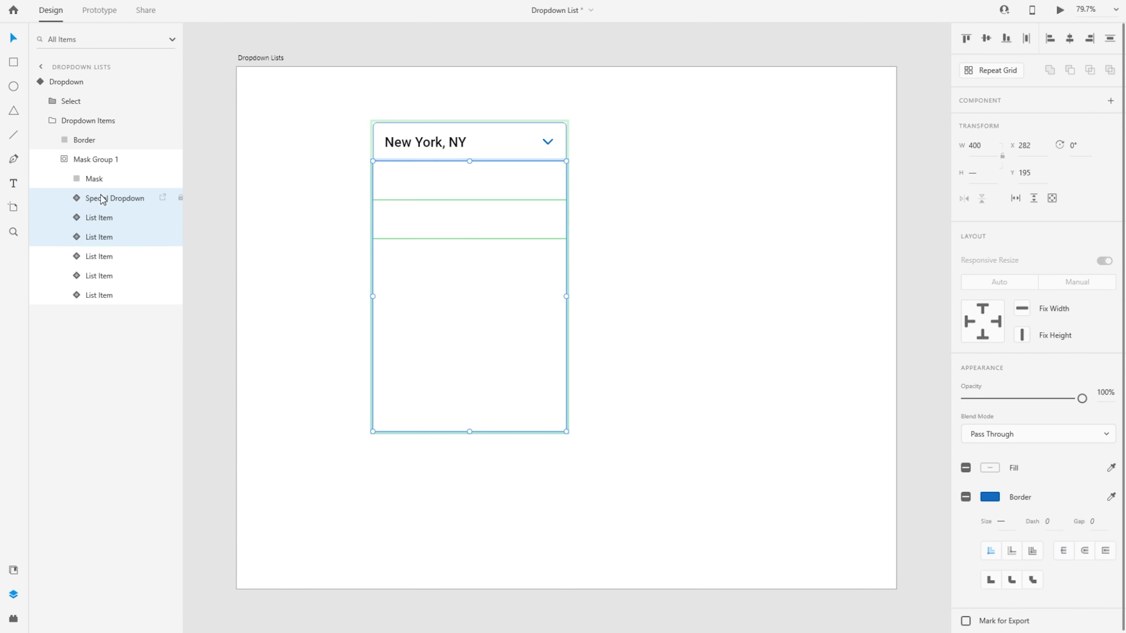
# Move the Special Dropdown and the one List Item directly beneath it in the layer order up to Y 195
pyautogui.click(103, 219)
pyautogui.keyDown('shift'); pyautogui.click(102, 202); pyautogui.keyUp('shift')
pyautogui.hotkey('shift', 'Up')
pyautogui.hotkey('shift', 'Up')
pyautogui.hotkey('shift', 'Up')
pyautogui.hotkey('shift', 'Up')
pyautogui.hotkey('shift', 'Up')
pyautogui.hotkey('shift', 'Up')
pyautogui.hotkey('shift', 'Up')
pyautogui.hotkey('shift', 'Up')
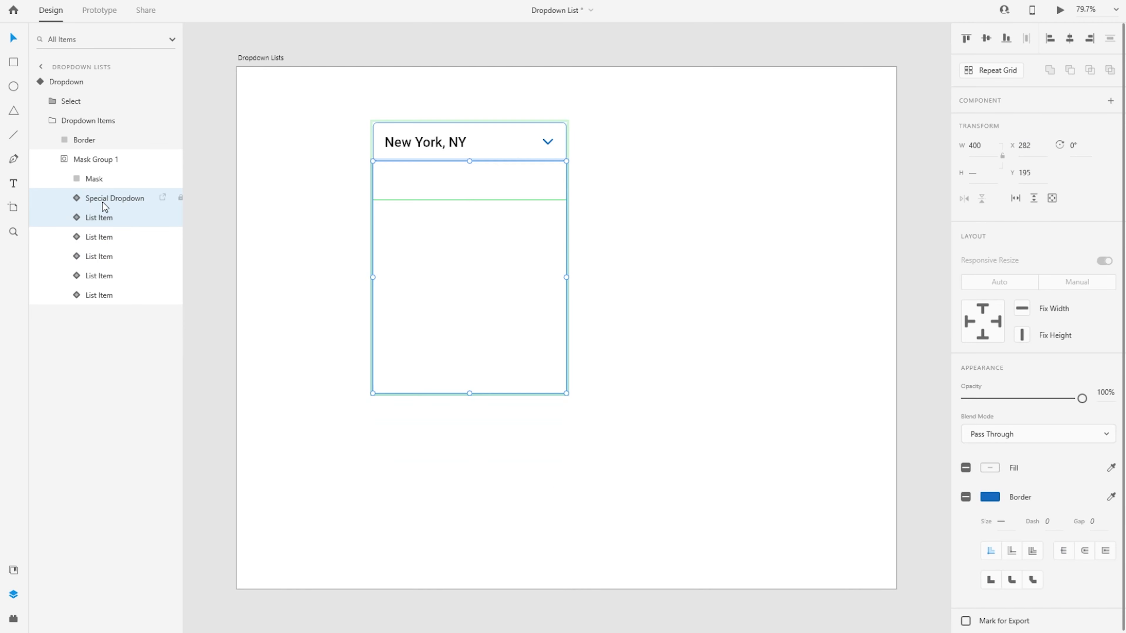
# Collapse the Dropdown Items group to a height of 80 directly beneath the Select field
pyautogui.click(465, 211)
pyautogui.moveTo(465, 211); pyautogui.dragTo(464, 199)
pyautogui.press('Escape')
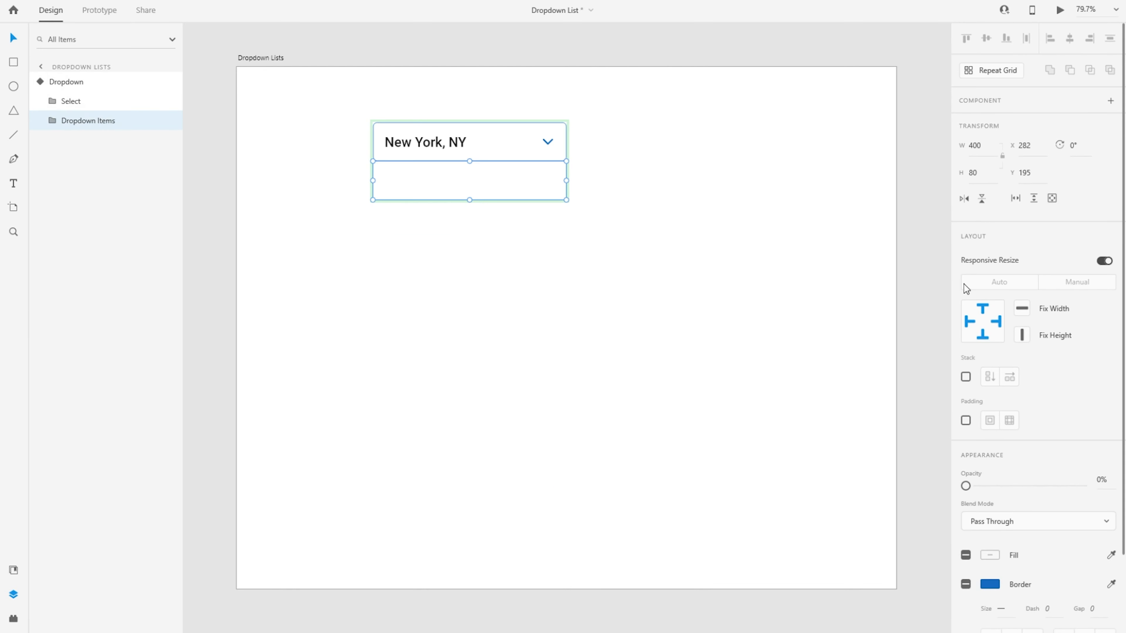
# Add a new state named Dropdown Expanded to the Dropdown component
pyautogui.press('Escape')
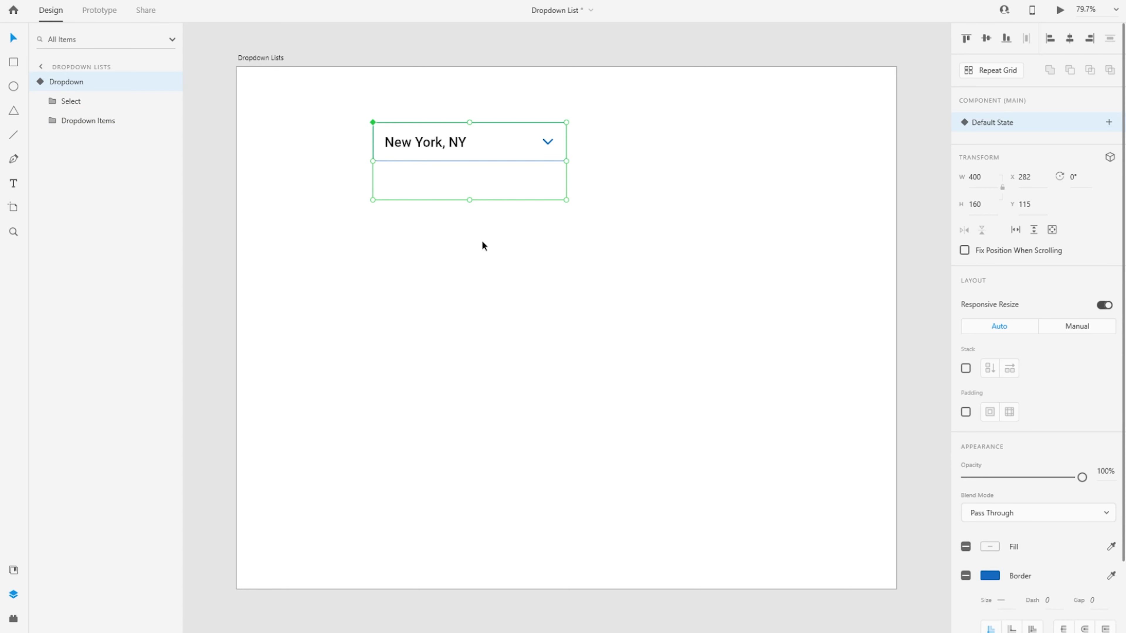
pyautogui.click(1110, 124)
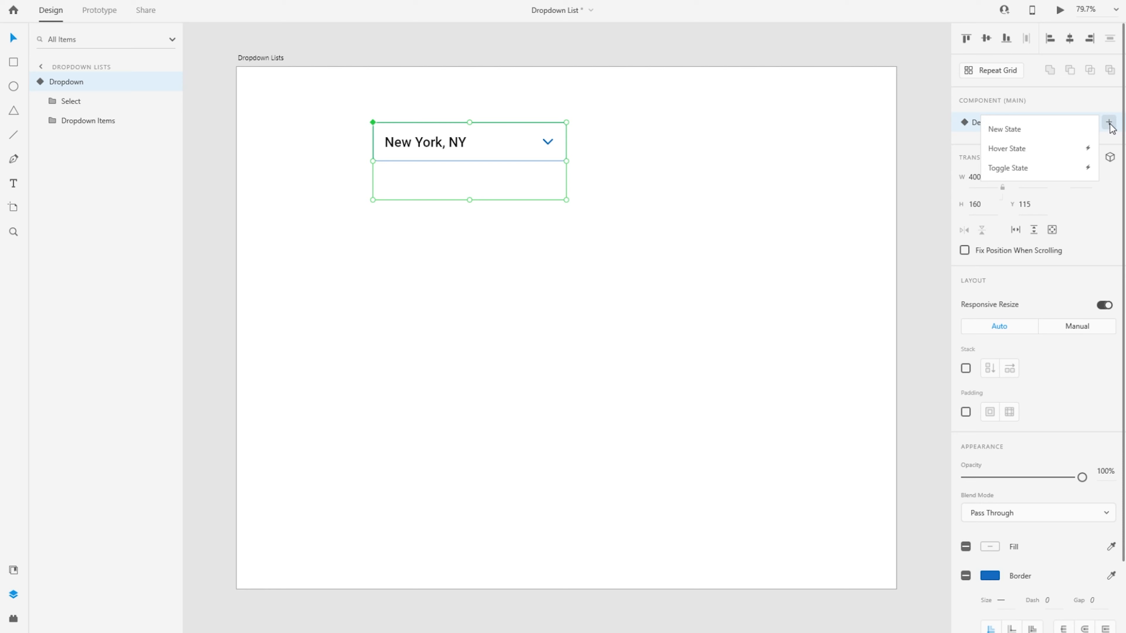
pyautogui.click(1015, 133)
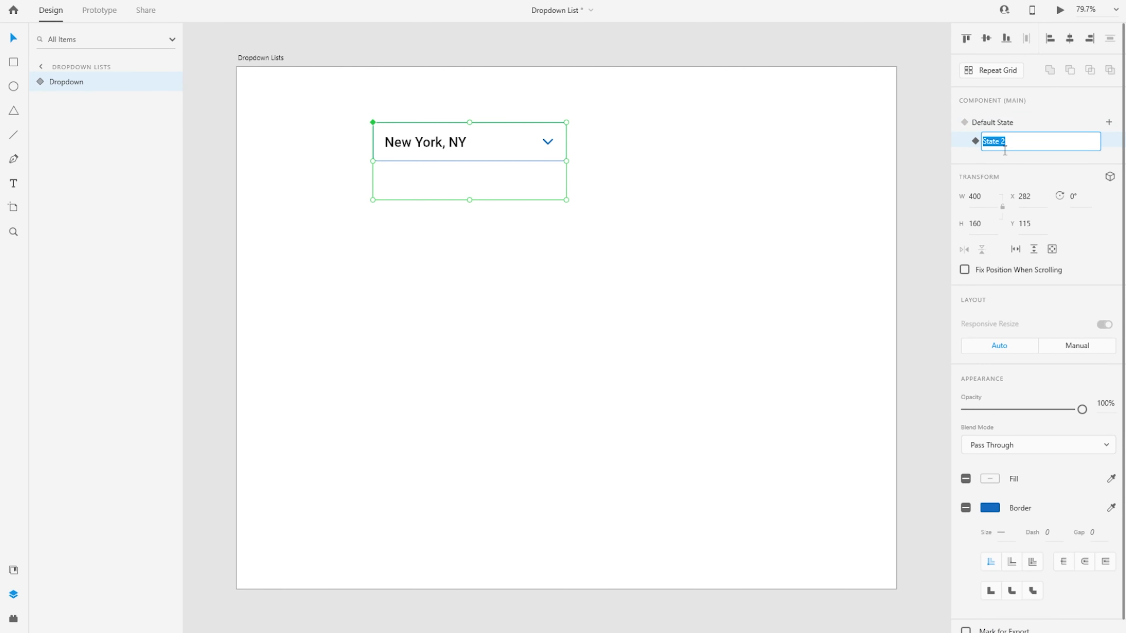
pyautogui.write('Dropdown Expanded')
pyautogui.press('Return')
# In the Dropdown Expanded state, move the collapsed List Items down in successive 80 px rows beneath the first one
pyautogui.click(41, 82)
pyautogui.click(88, 120)
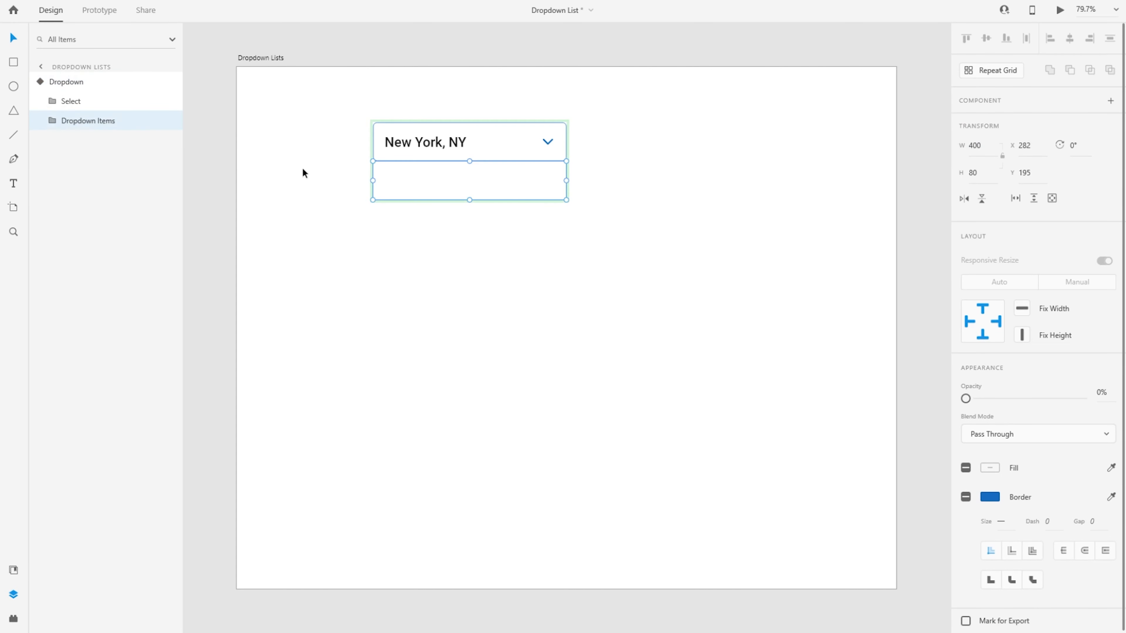
pyautogui.click(54, 121)
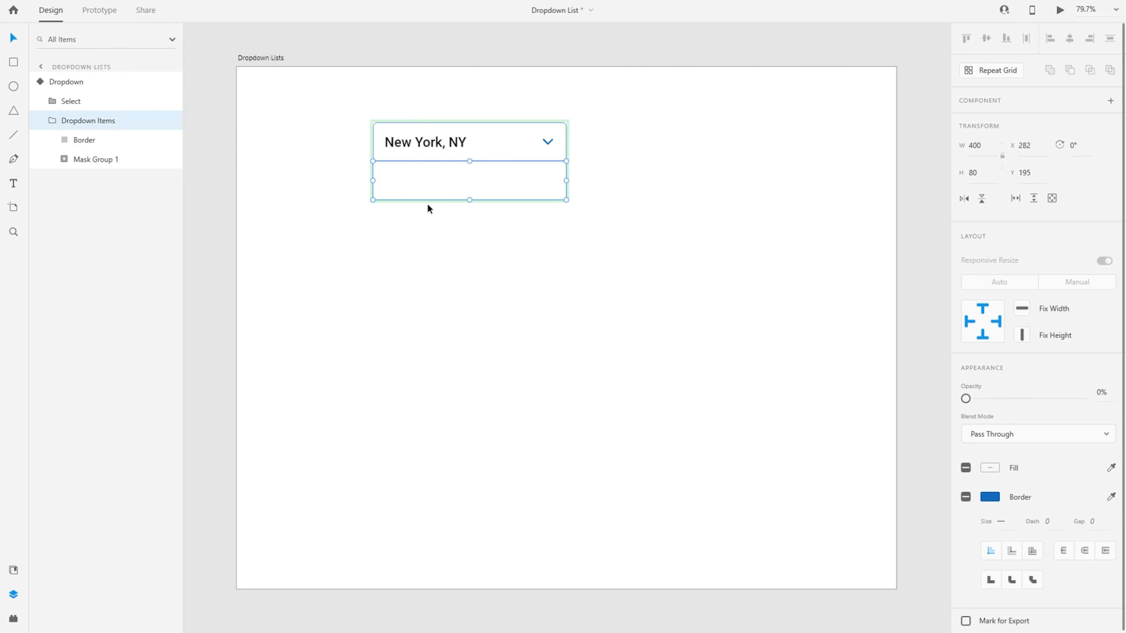
pyautogui.click(67, 161)
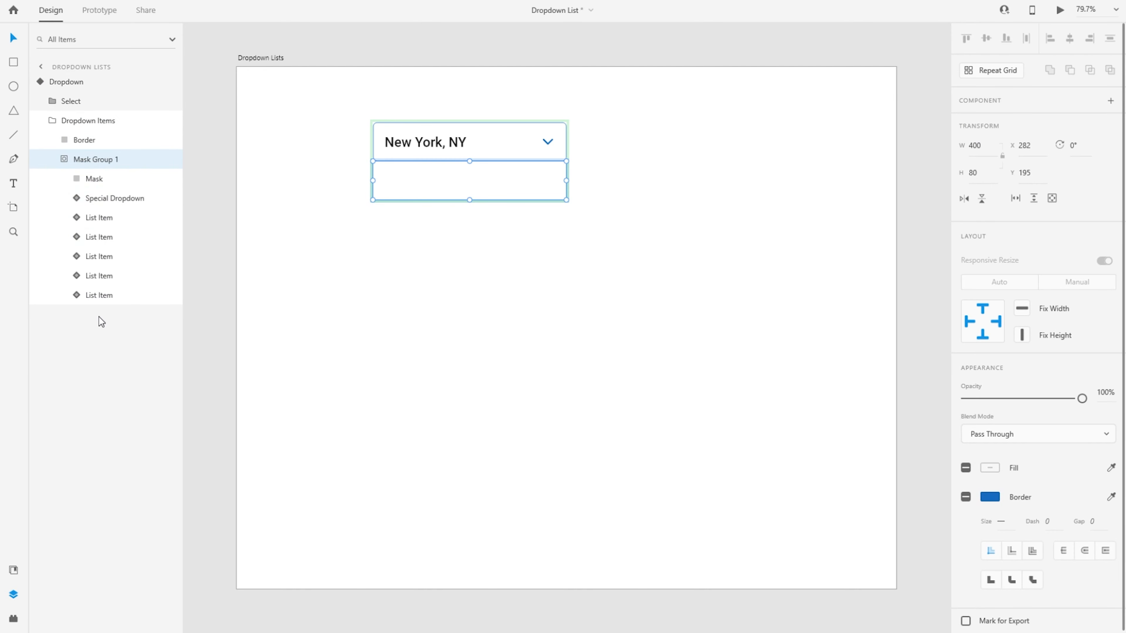
pyautogui.click(100, 301)
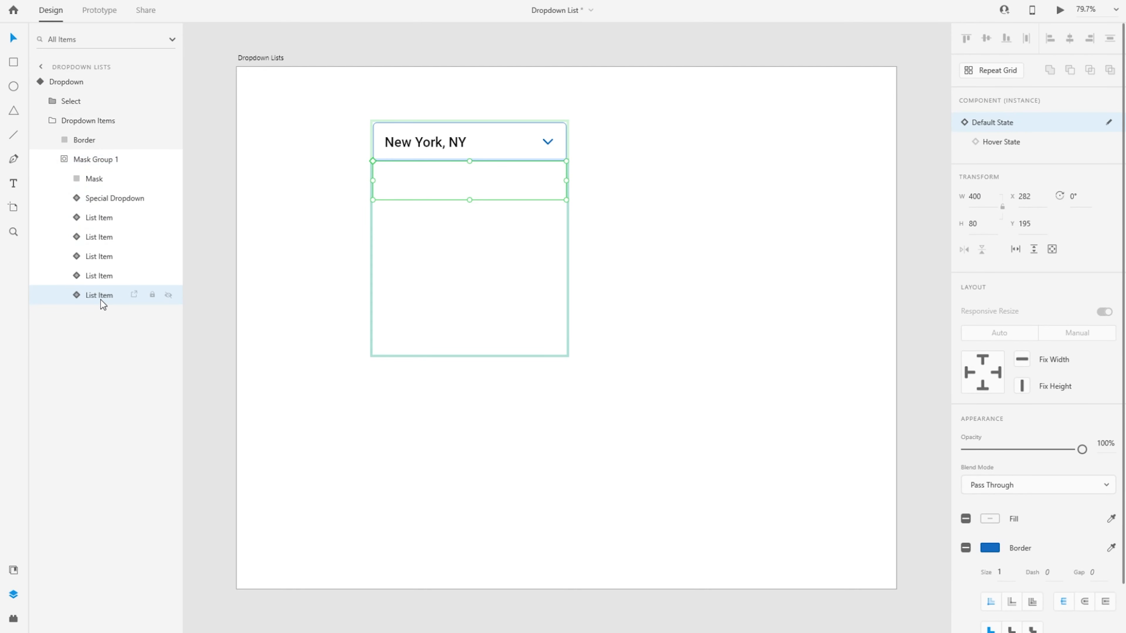
pyautogui.moveTo(99, 296); pyautogui.dragTo(97, 268)
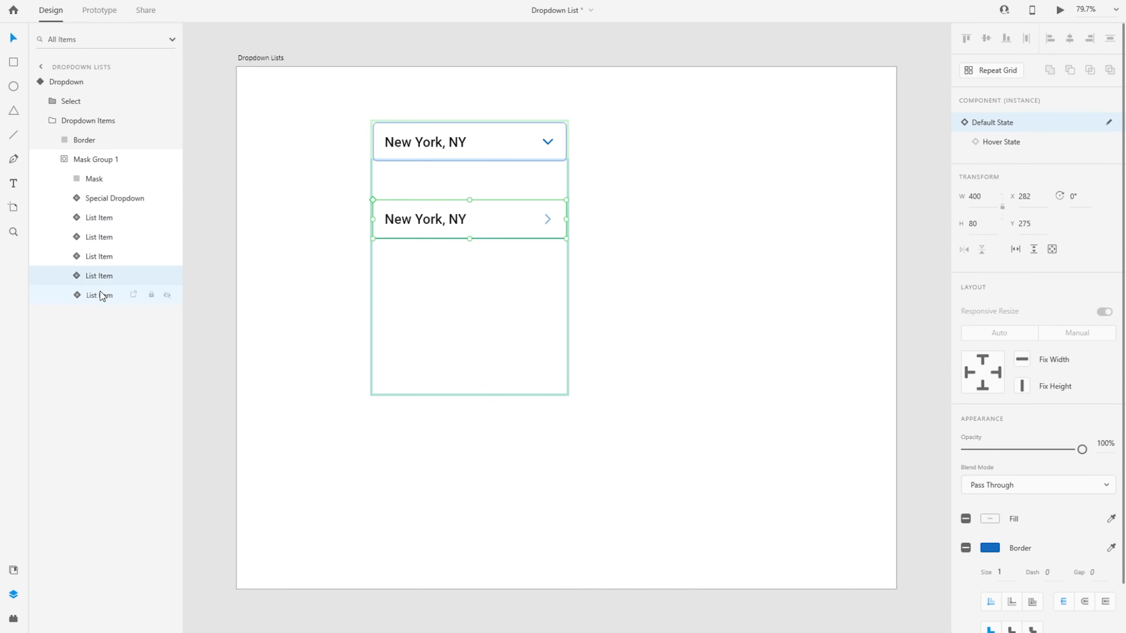
pyautogui.click(98, 258)
pyautogui.keyDown('shift'); pyautogui.click(100, 196); pyautogui.keyUp('shift')
pyautogui.hotkey('shift', 'Down')
pyautogui.hotkey('shift', 'Down')
pyautogui.hotkey('shift', 'Down')
pyautogui.hotkey('shift', 'Down')
pyautogui.hotkey('shift', 'Down')
pyautogui.hotkey('shift', 'Down')
pyautogui.hotkey('shift', 'Down')
pyautogui.hotkey('shift', 'Down')
pyautogui.hotkey('shift', 'Down')
pyautogui.hotkey('shift', 'Down')
pyautogui.hotkey('shift', 'Down')
pyautogui.hotkey('shift', 'Down')
pyautogui.hotkey('shift', 'Down')
pyautogui.hotkey('shift', 'Down')
pyautogui.hotkey('shift', 'Down')
pyautogui.hotkey('shift', 'Down')
# Move the Special Dropdown down to the row directly beneath the last List Item
pyautogui.click(102, 200)
pyautogui.hotkey('shift', 'Down')
pyautogui.hotkey('shift', 'Down')
pyautogui.hotkey('shift', 'Down')
pyautogui.hotkey('shift', 'Down')
pyautogui.hotkey('shift', 'Down')
pyautogui.hotkey('shift', 'Down')
pyautogui.hotkey('shift', 'Down')
pyautogui.hotkey('shift', 'Down')
# Stretch the Mask rectangle to a height of 480 to cover all six rows and rename Mask Group 1 as Mask
pyautogui.click(98, 180)
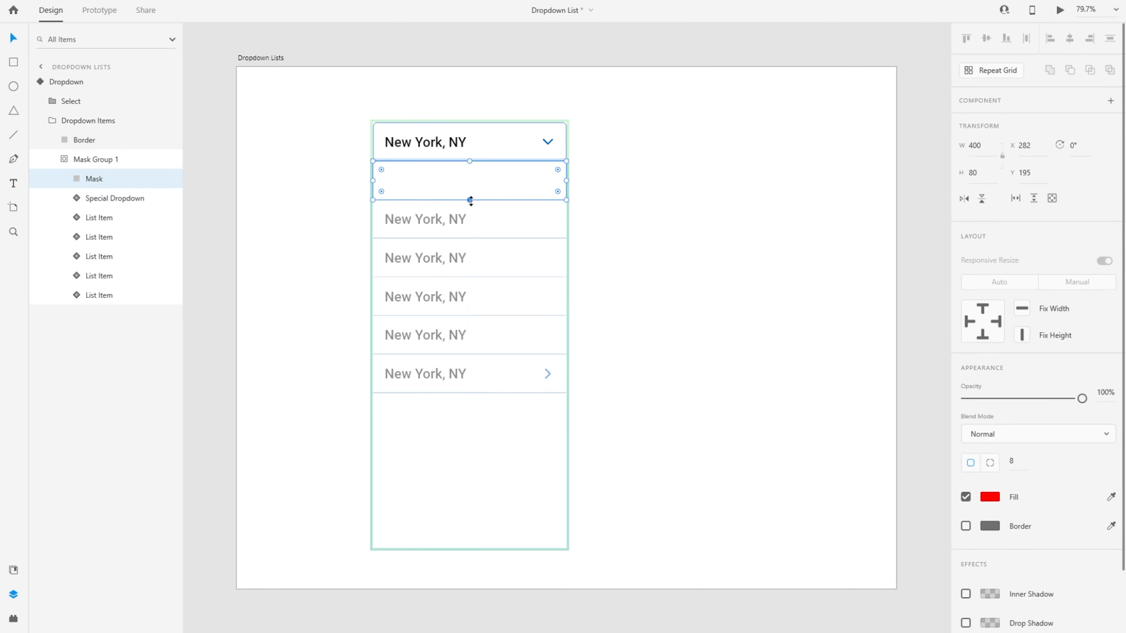
pyautogui.moveTo(469, 200); pyautogui.dragTo(470, 393)
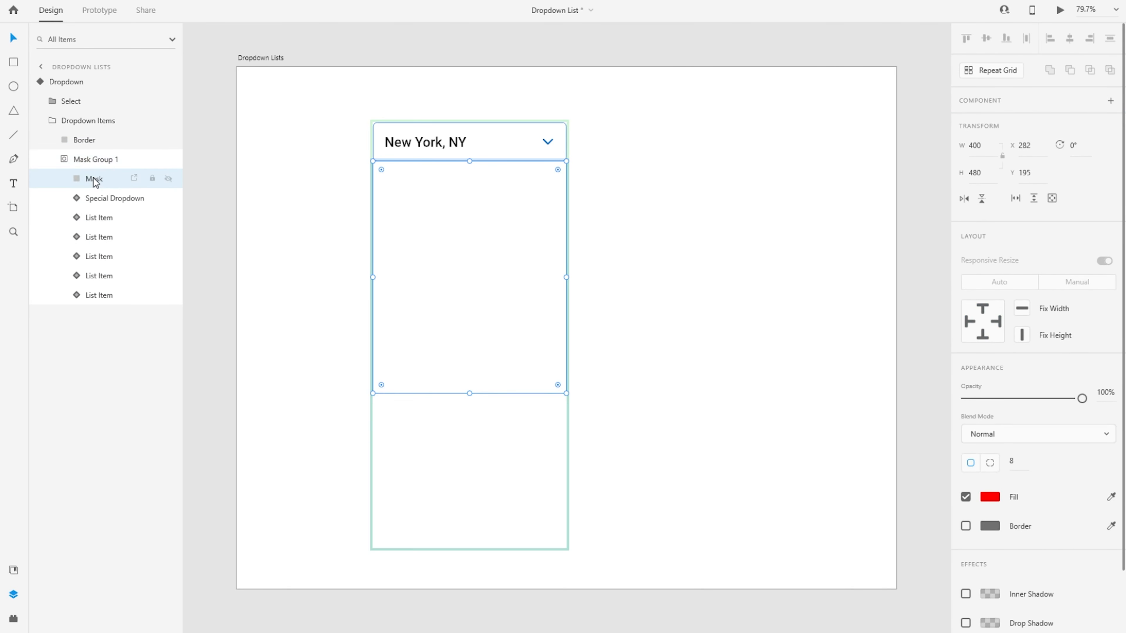
pyautogui.doubleClick(97, 160)
pyautogui.write('Mask')
pyautogui.click(66, 81)
pyautogui.click(993, 121)
pyautogui.doubleClick(98, 160)
pyautogui.write('Mask')
# Set the Dropdown Items group's opacity to 100% in the Dropdown Expanded state
pyautogui.click(88, 120)
pyautogui.hotkey('ctrl', 'shift', 'g')
pyautogui.hotkey('ctrl', 'shift', 'm')
pyautogui.click(98, 121)
pyautogui.click(1037, 400)
pyautogui.moveTo(1039, 401); pyautogui.dragTo(1086, 401)
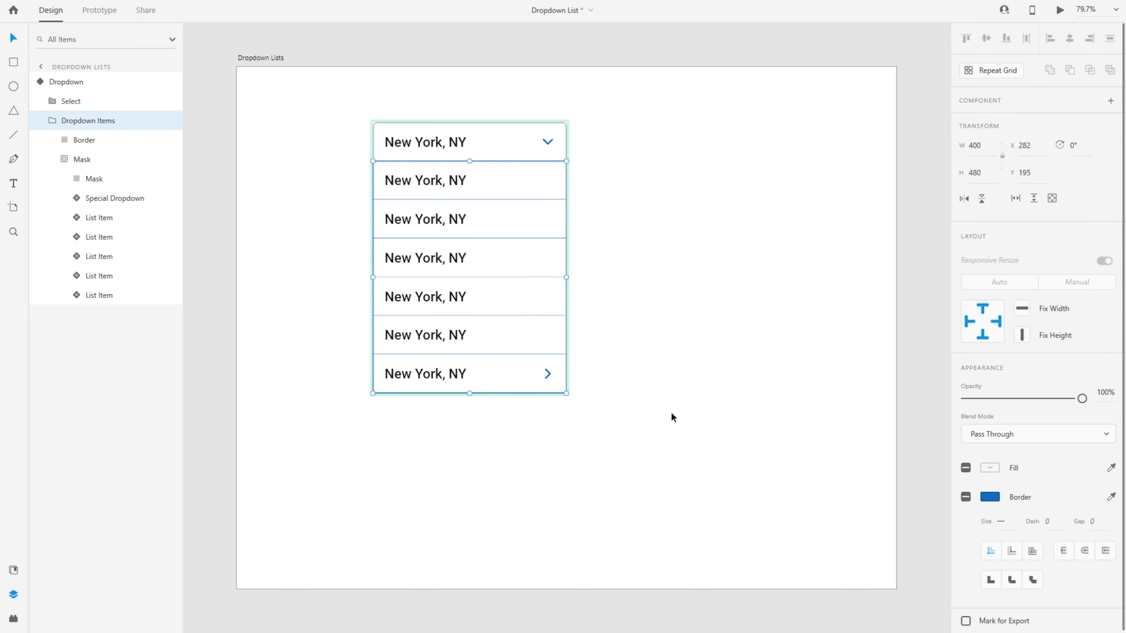
pyautogui.click(672, 396)
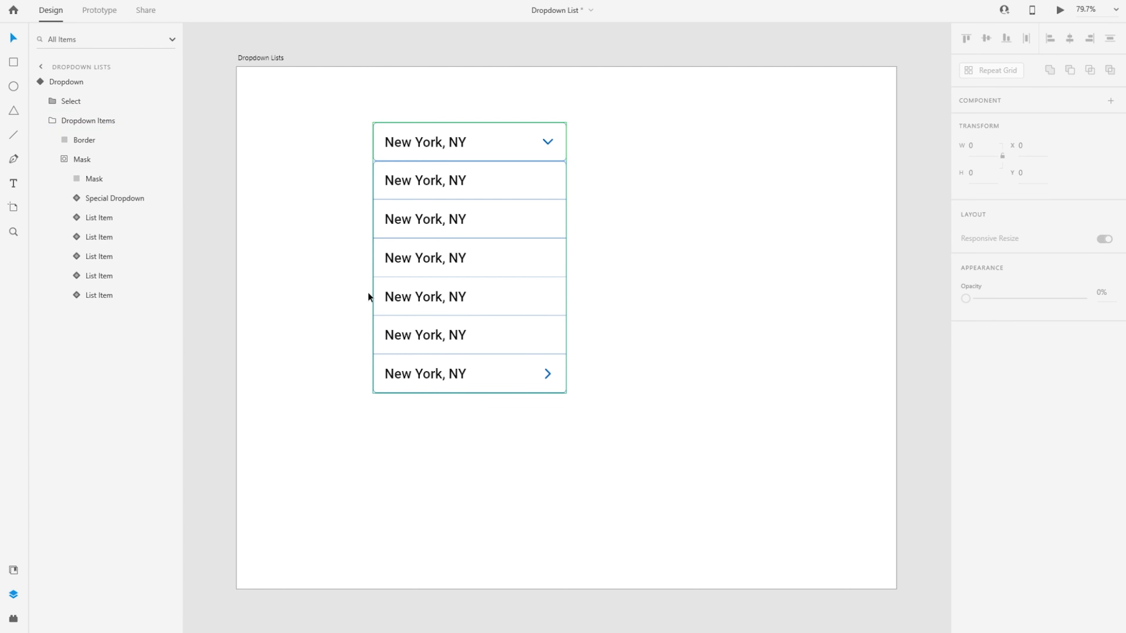
pyautogui.click(404, 268)
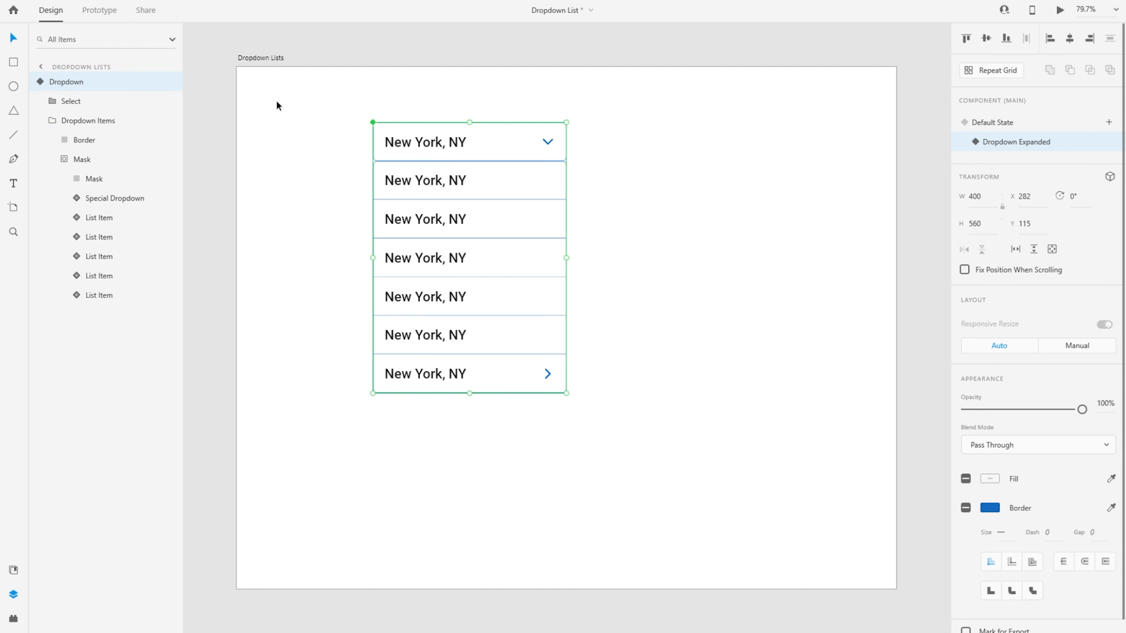
# Set the blue Rectangle 12 in the Select group to 100% opacity for the expanded state
pyautogui.click(54, 119)
pyautogui.click(54, 103)
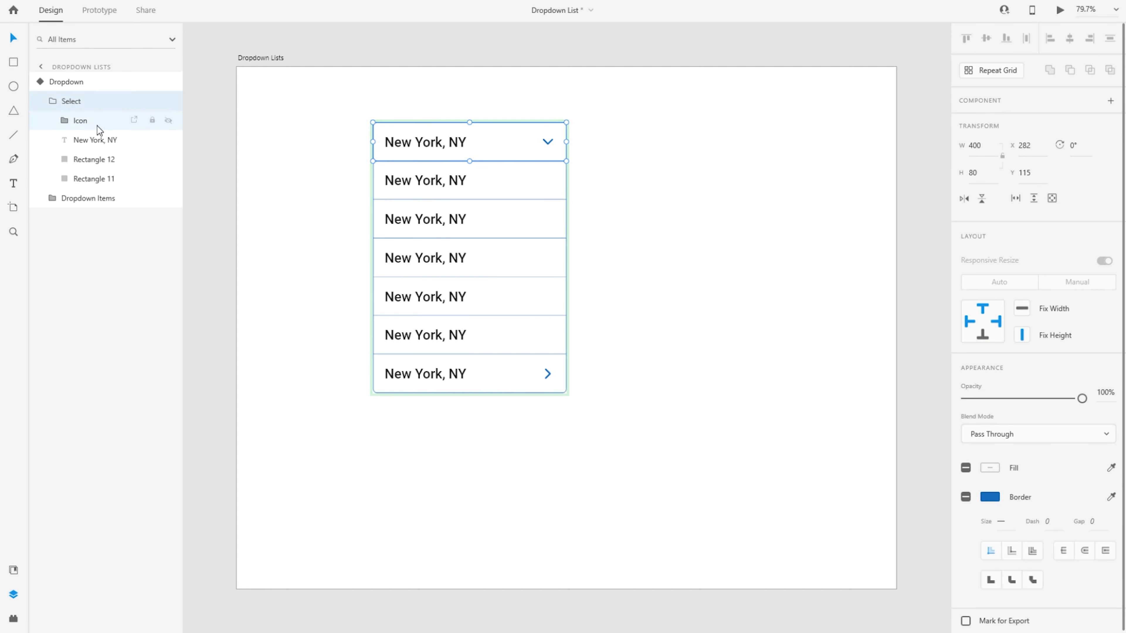
pyautogui.click(91, 180)
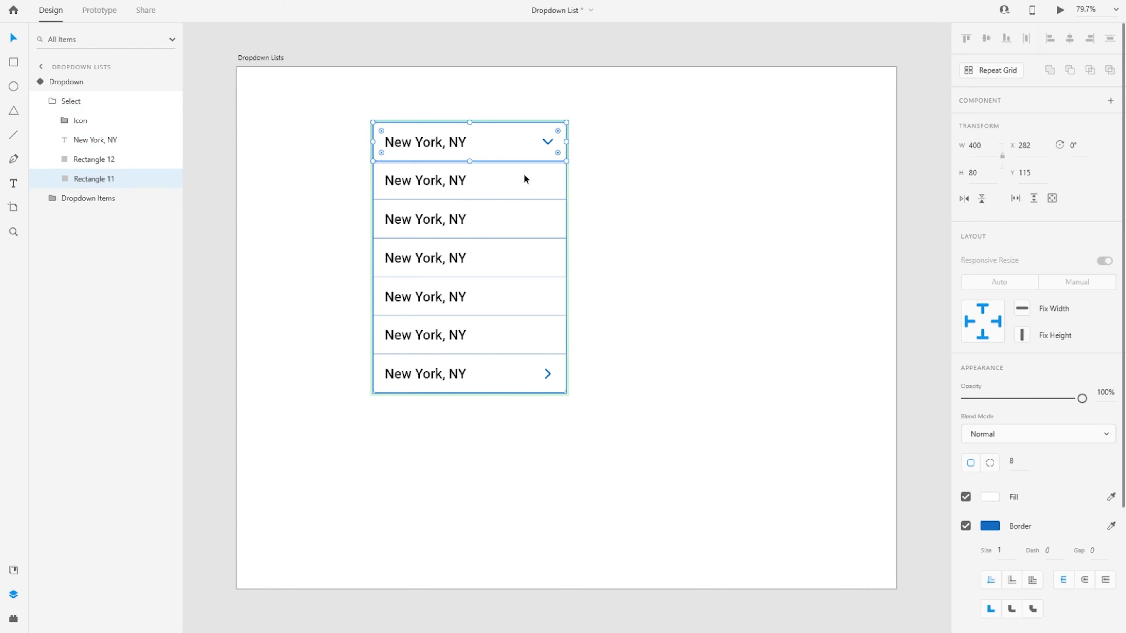
pyautogui.click(92, 160)
pyautogui.press('0')
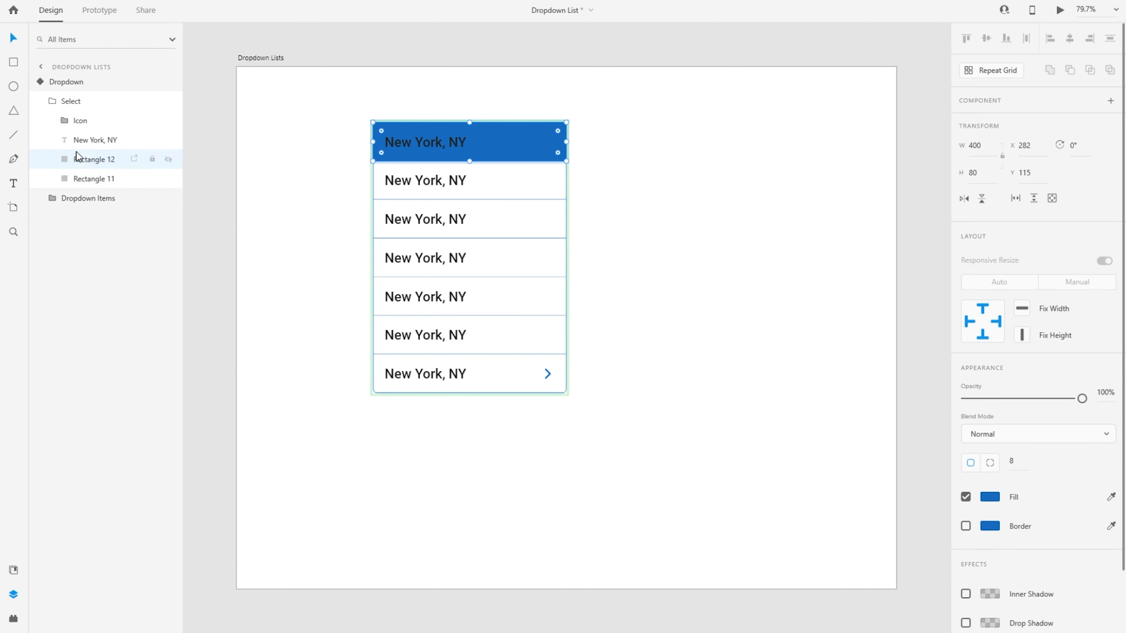
# Set the fill of the Select header's New York, NY text to white (#FFFFFF) in the expanded state
pyautogui.click(95, 140)
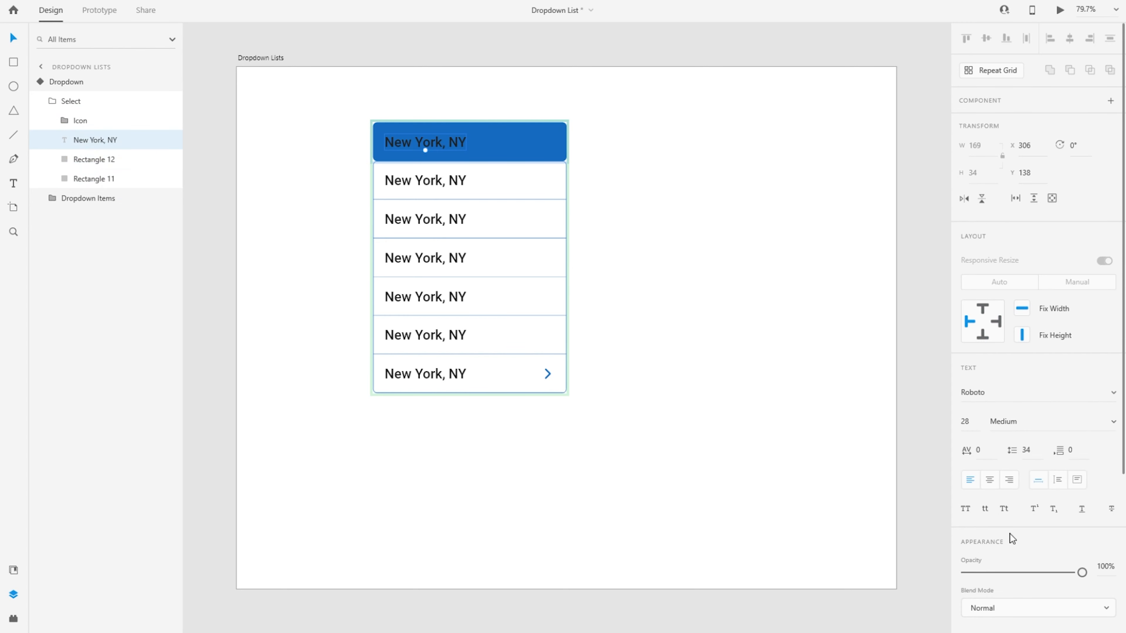
pyautogui.scroll(-2, 1010, 536)
pyautogui.click(989, 550)
pyautogui.write('ffffff')
pyautogui.press('Return')
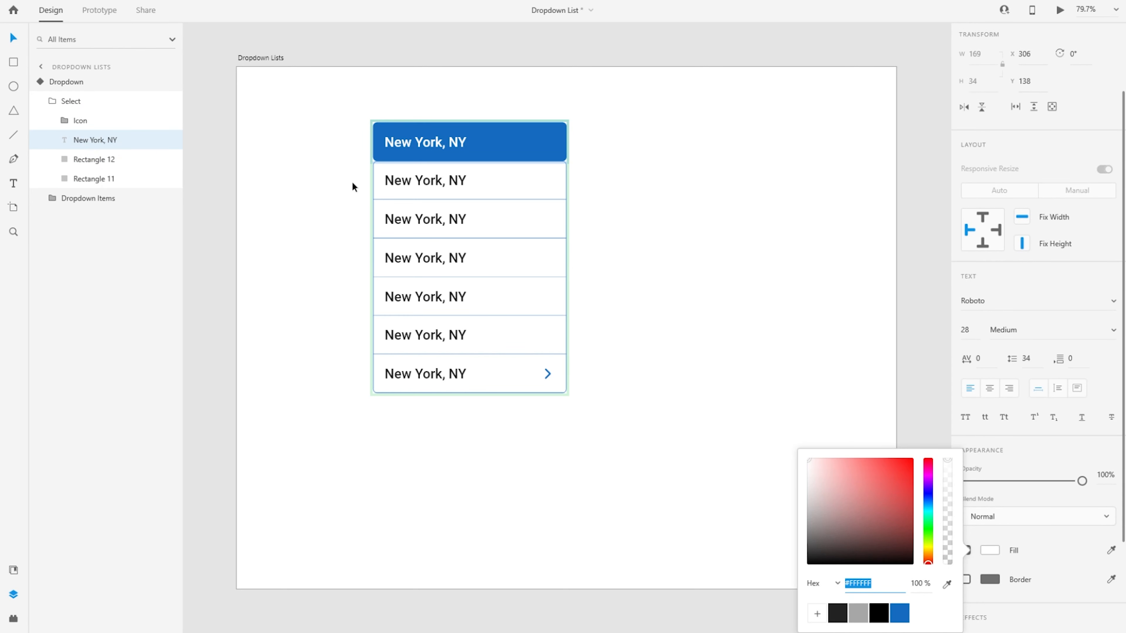
# Set the border of the chevron in the Select header's Icon group to white (#FFFFFF)
pyautogui.click(65, 121)
pyautogui.click(89, 139)
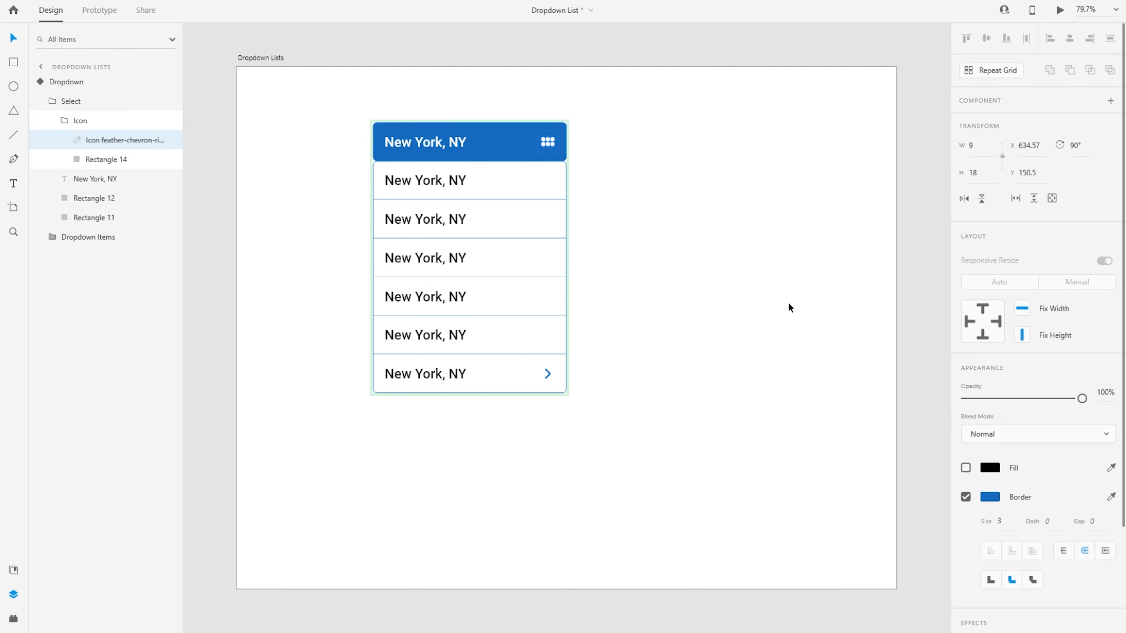
pyautogui.click(989, 497)
pyautogui.write('ffffff')
pyautogui.press('Return')
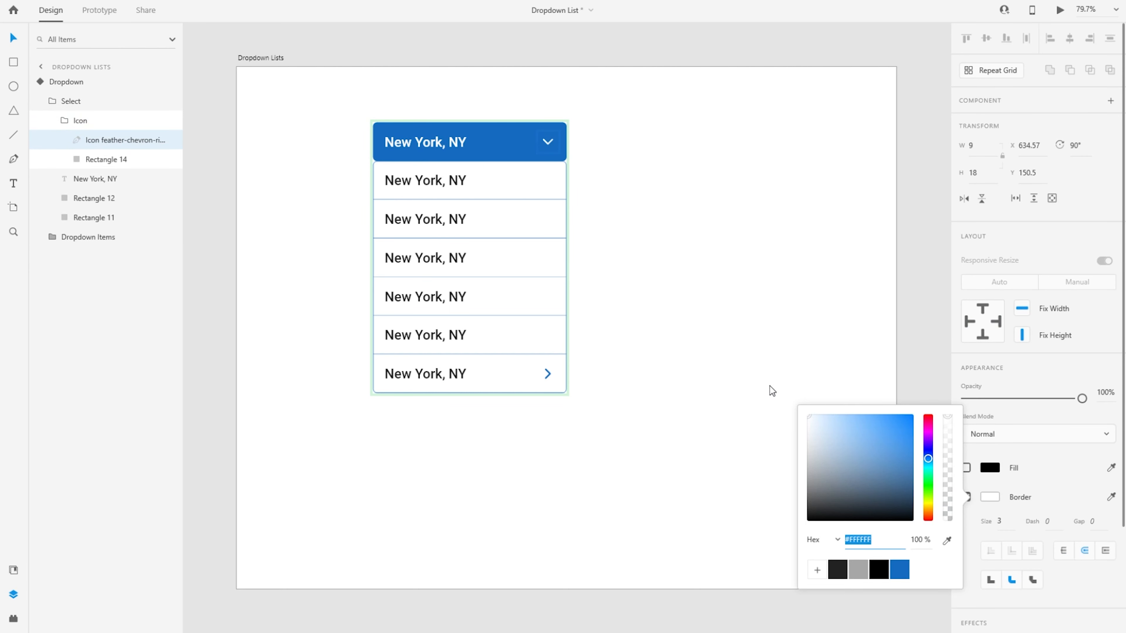
pyautogui.click(65, 120)
pyautogui.click(61, 82)
pyautogui.click(627, 221)
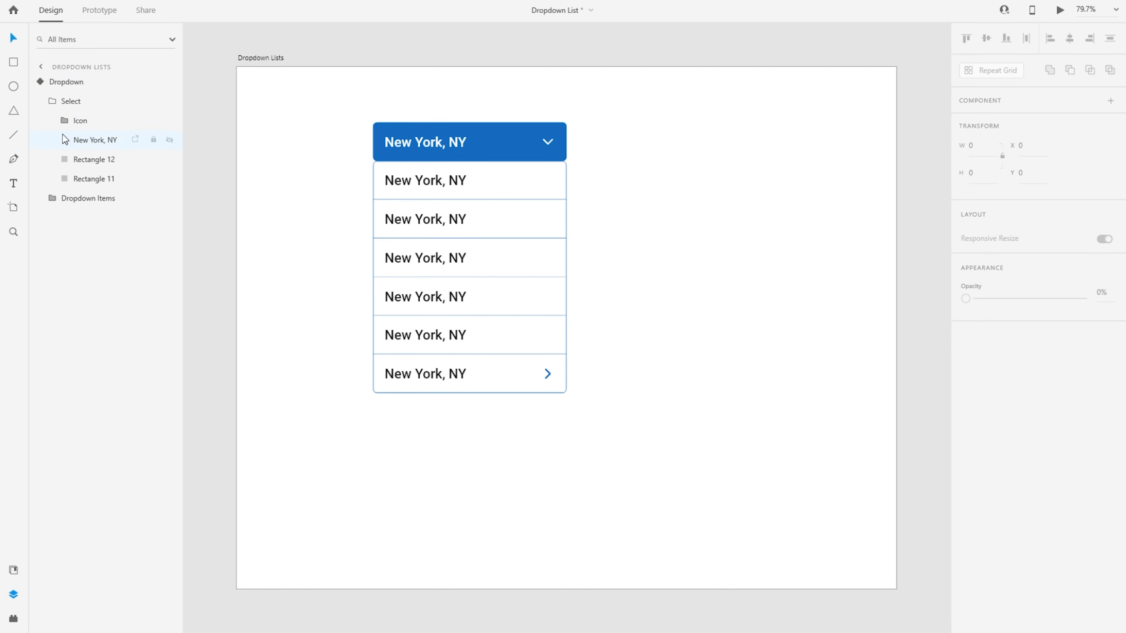
# Flip the Select header's chevron so that it points upward in the expanded state
pyautogui.click(65, 120)
pyautogui.click(102, 140)
pyautogui.click(982, 199)
pyautogui.scroll(6, 551, 159)
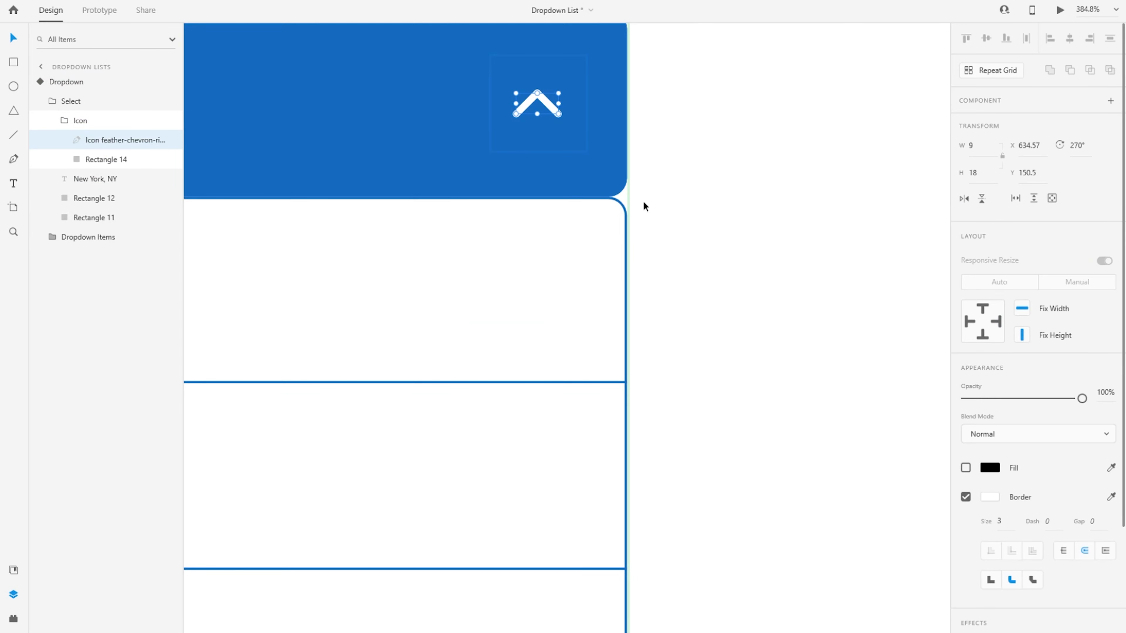
pyautogui.scroll(-6, 773, 229)
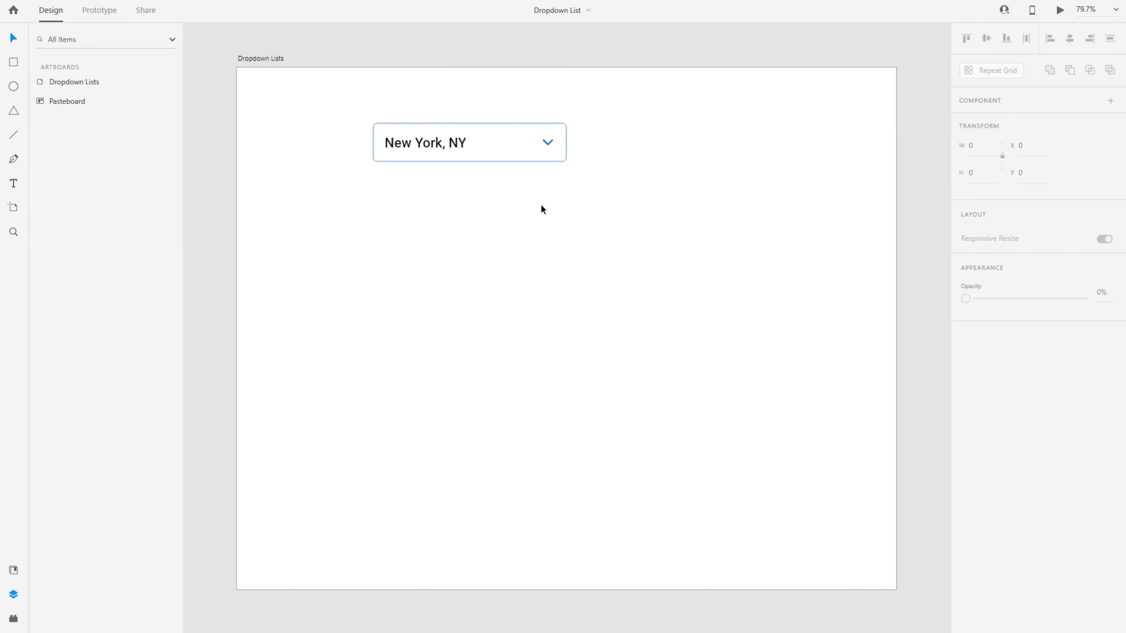
# Add a Tap interaction to the Default State's Select group that auto-animates to the Dropdown Expanded state
pyautogui.click(527, 191)
pyautogui.click(98, 10)
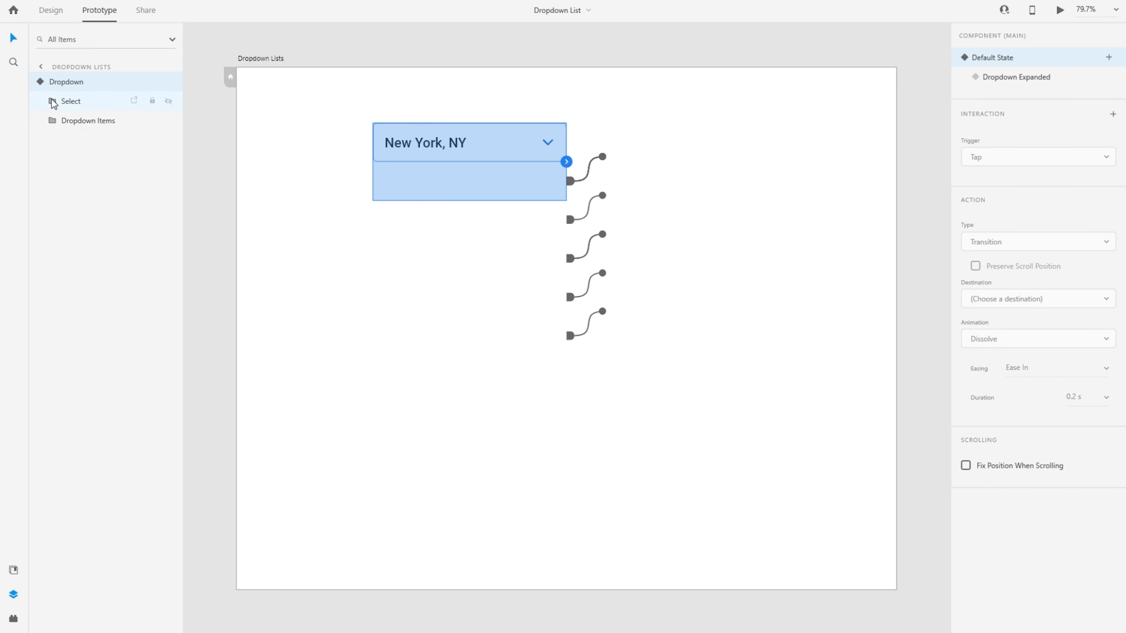
pyautogui.click(92, 107)
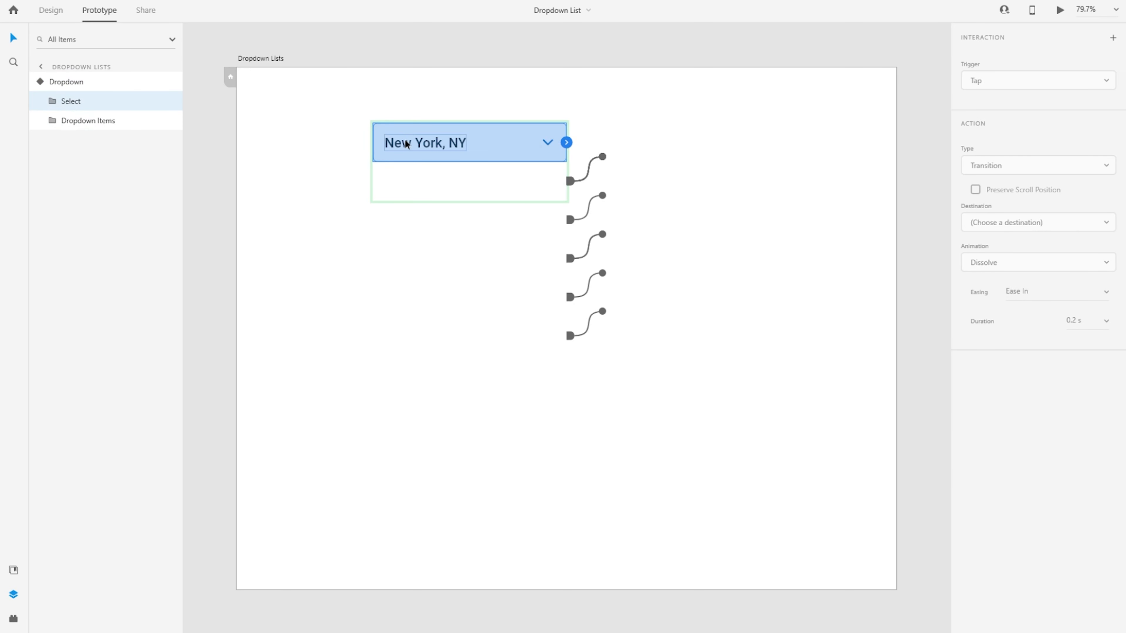
pyautogui.click(566, 142)
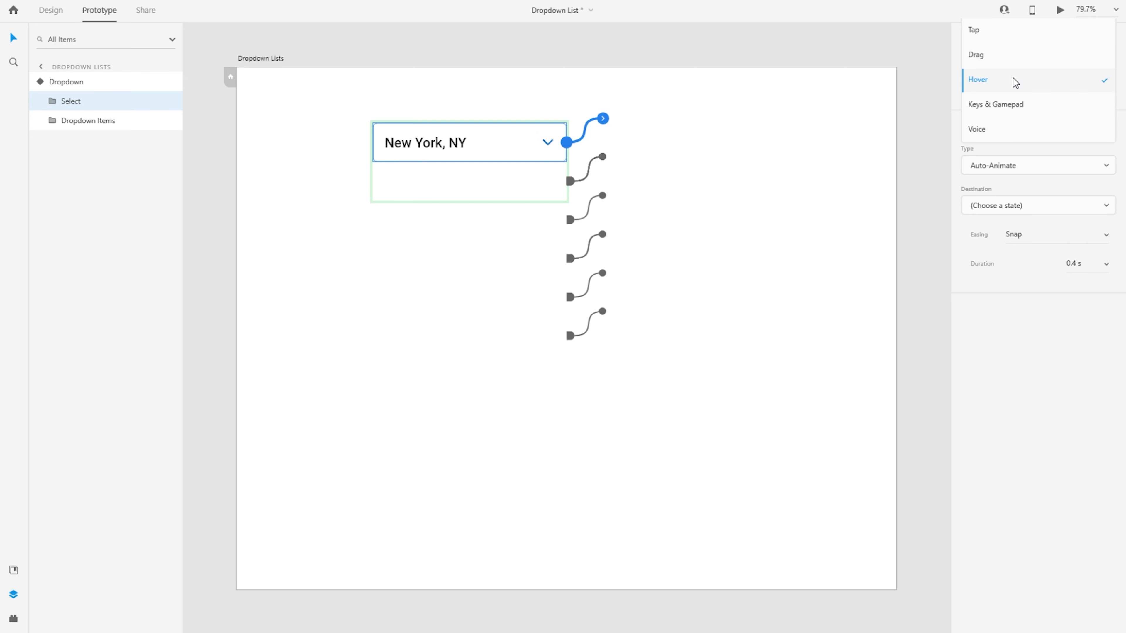
pyautogui.click(1014, 30)
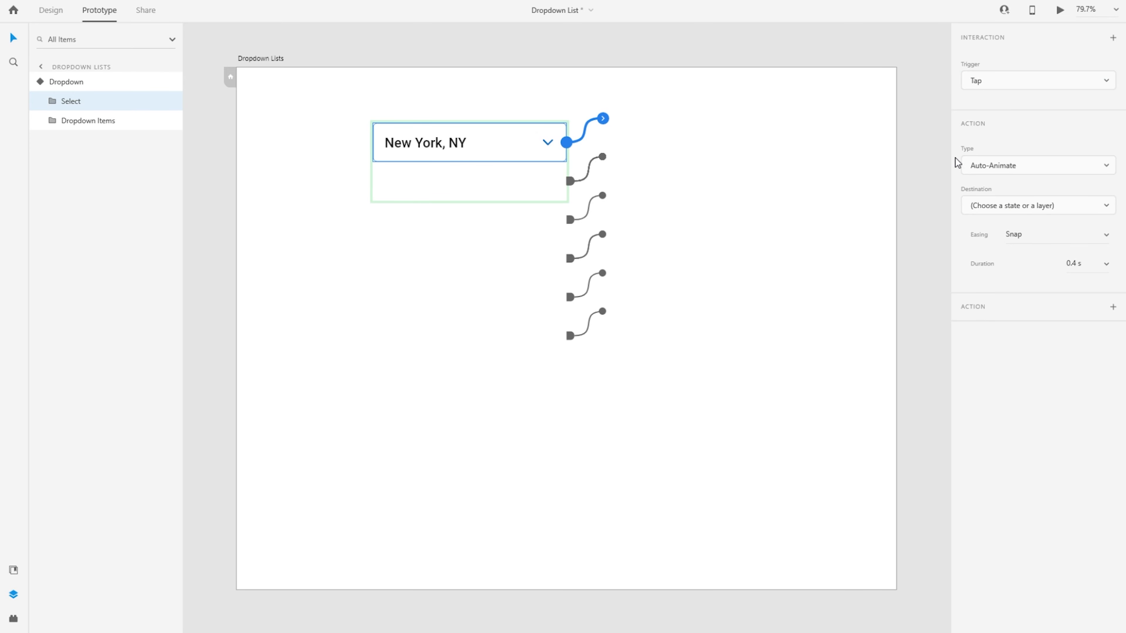
pyautogui.click(1026, 206)
pyautogui.click(1018, 241)
# In the Dropdown Expanded state, add a Tap interaction to the Select group that auto-animates back to the Default State
pyautogui.click(102, 80)
pyautogui.click(1023, 79)
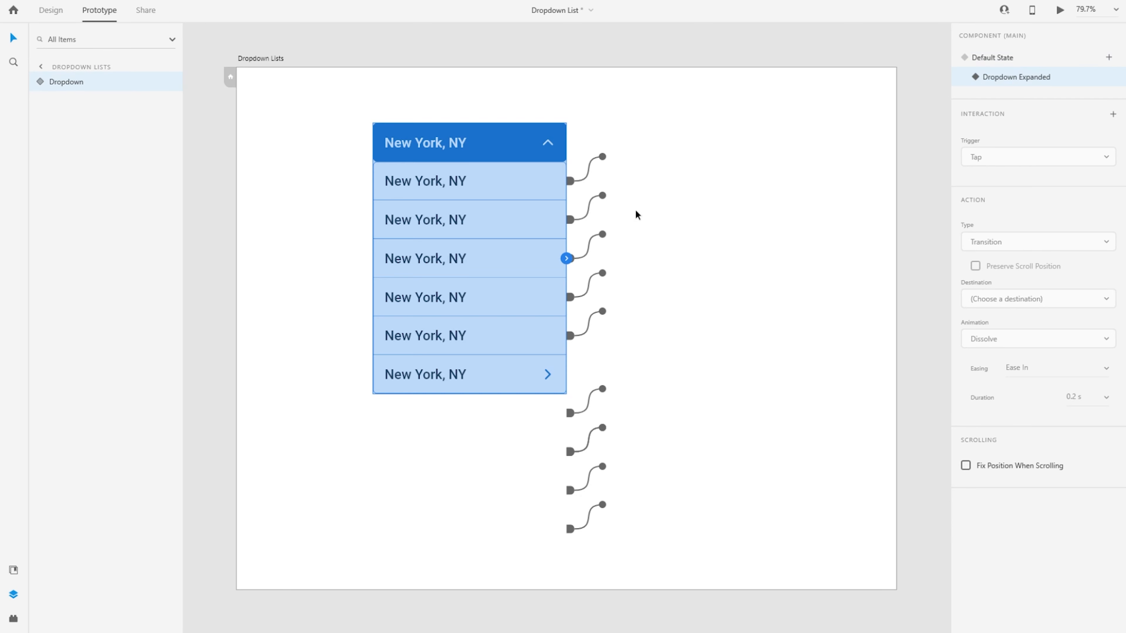
pyautogui.doubleClick(450, 141)
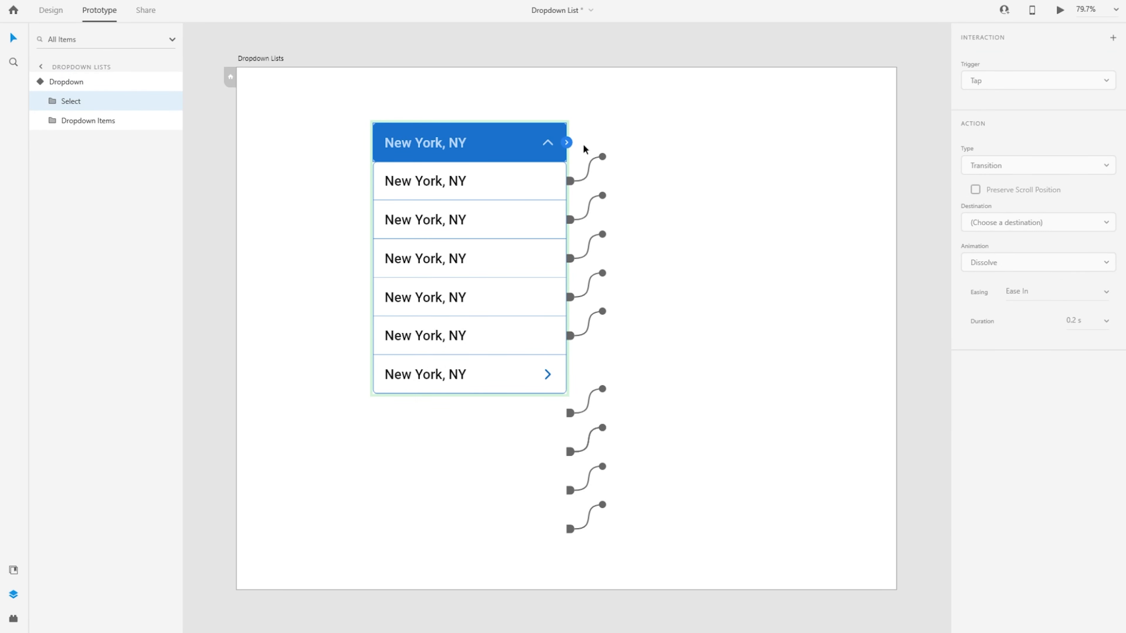
pyautogui.click(569, 143)
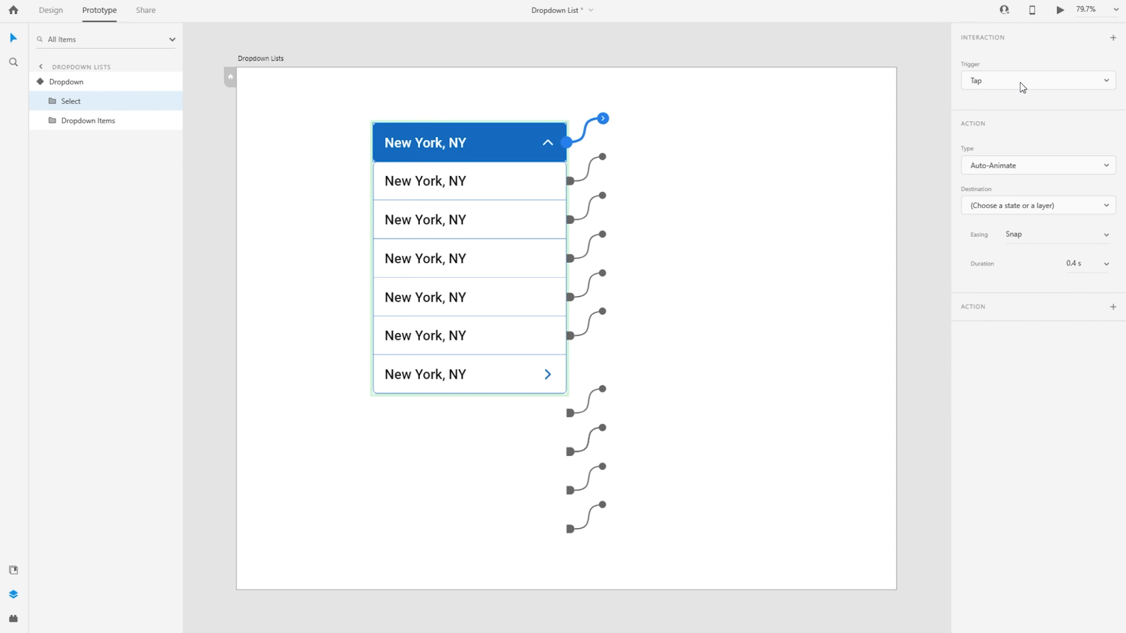
pyautogui.click(1005, 207)
pyautogui.click(1006, 241)
# Return the Dropdown component to its Default State and save the document
pyautogui.click(164, 82)
pyautogui.click(975, 57)
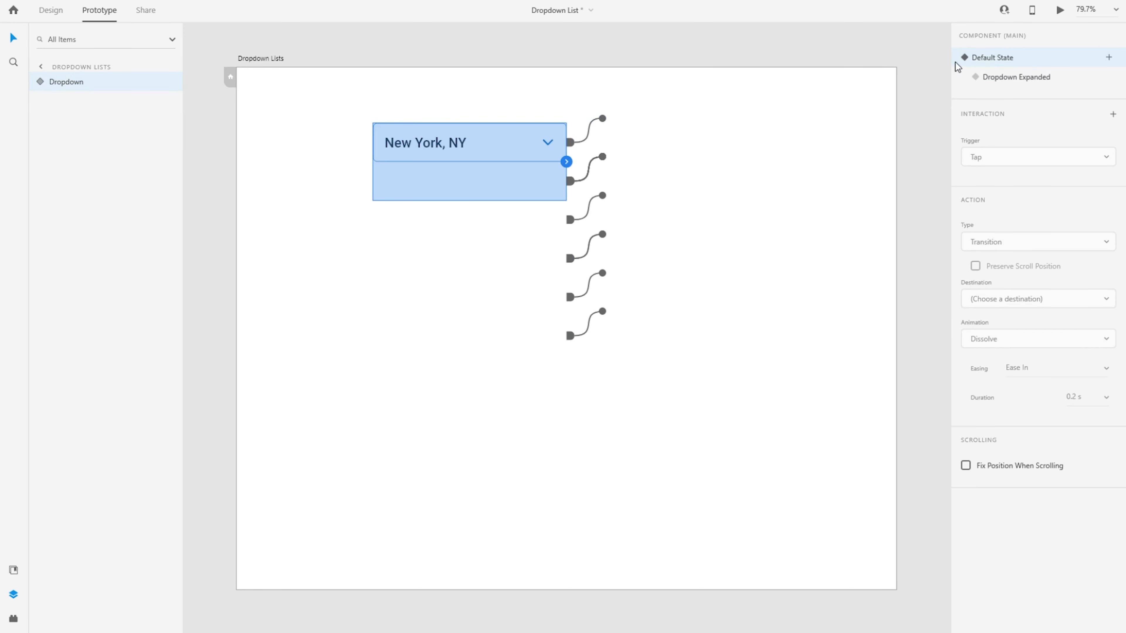
pyautogui.click(709, 133)
pyautogui.hotkey('ctrl', 'Tab')
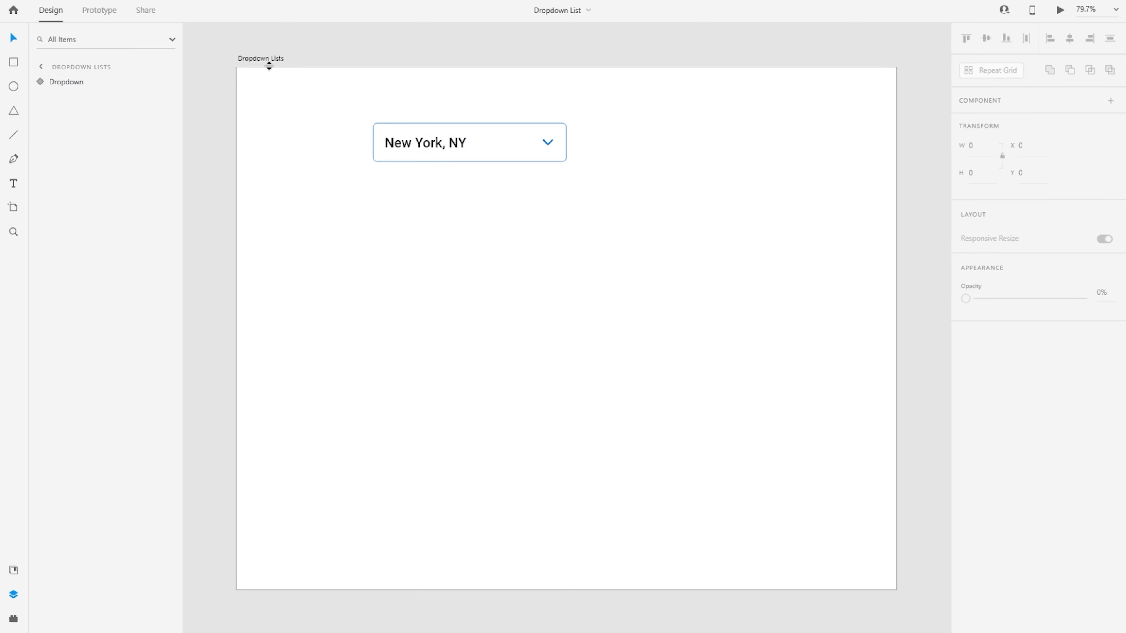
pyautogui.hotkey('ctrl', 's')
# Preview the prototype, testing how the dropdown expands and collapses on tap and how its items react to hovering
pyautogui.click(1059, 9)
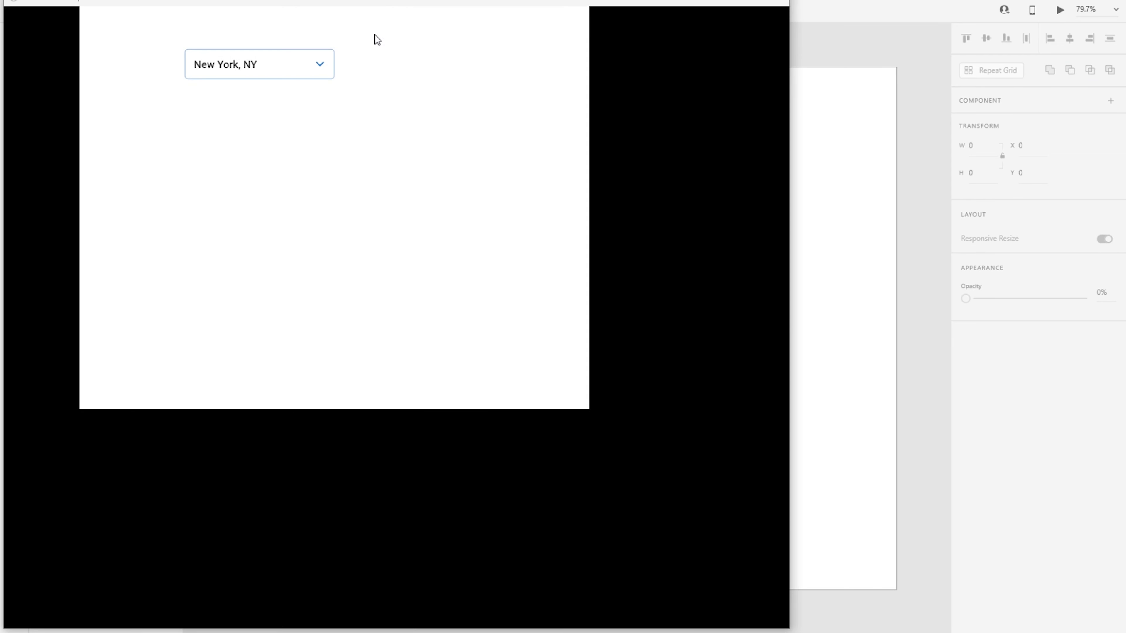
pyautogui.moveTo(443, 3); pyautogui.dragTo(574, 2)
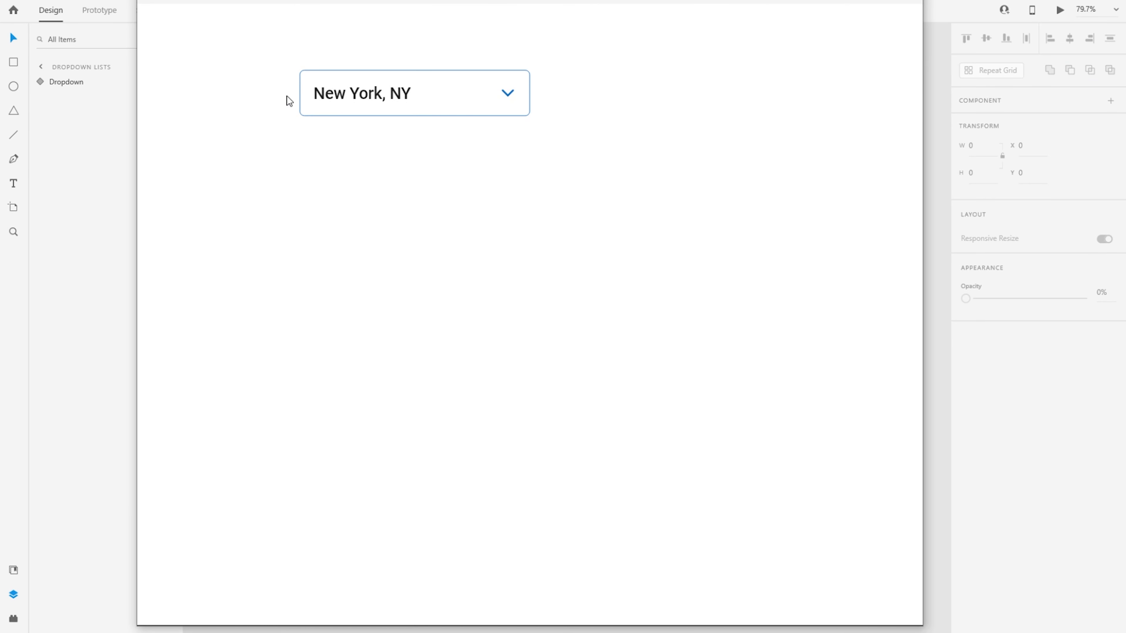
pyautogui.click(389, 97)
pyautogui.click(391, 97)
pyautogui.click(391, 98)
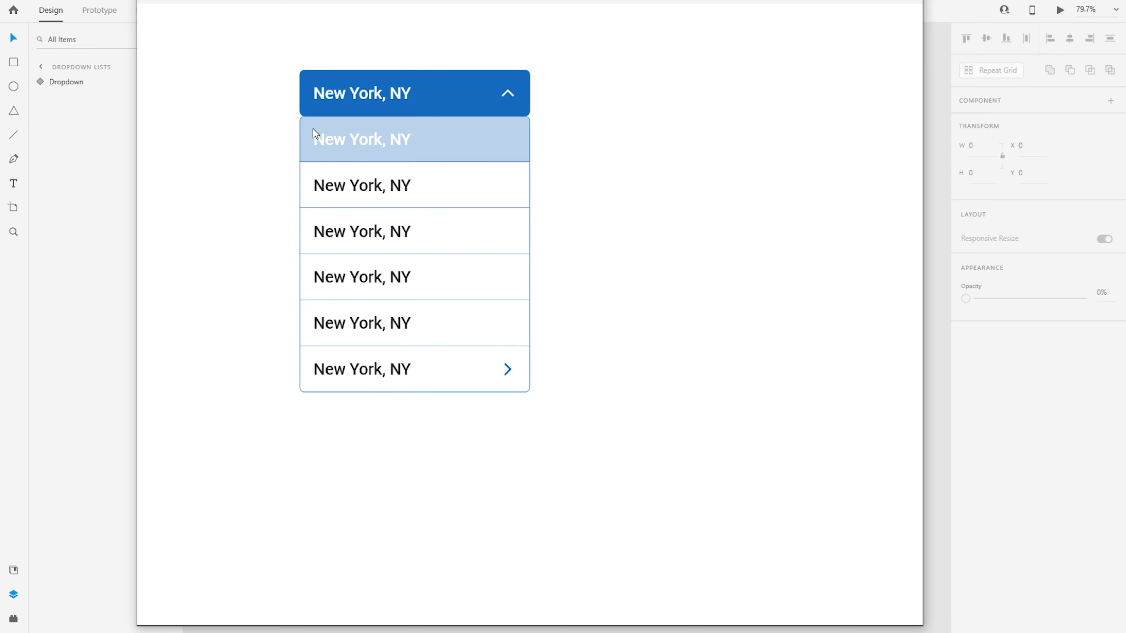
pyautogui.click(385, 93)
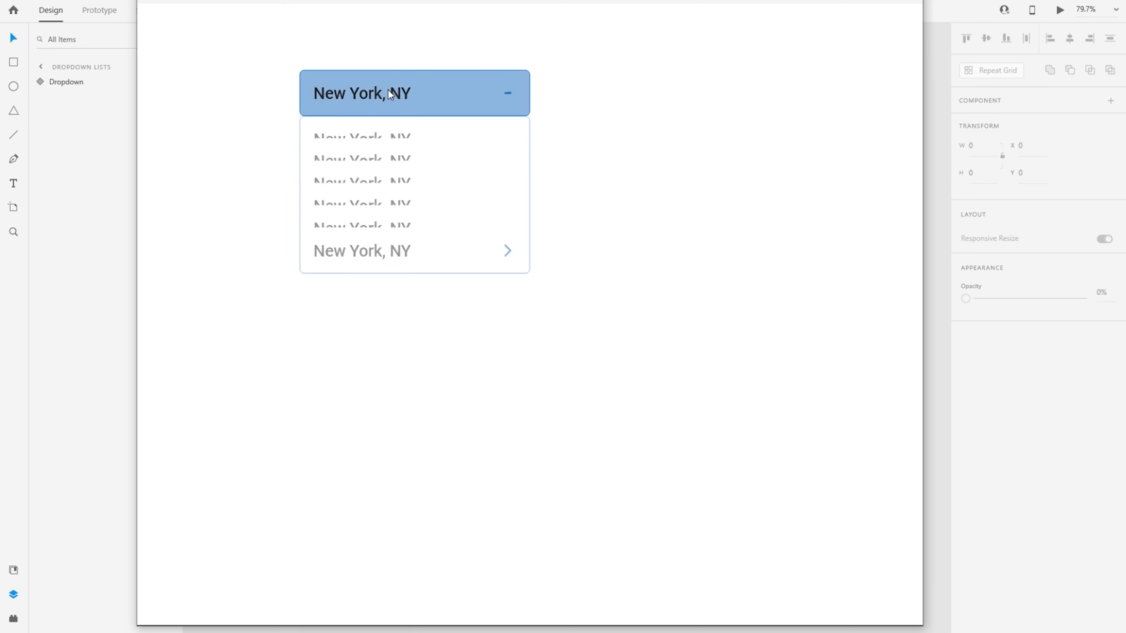
pyautogui.click(387, 90)
pyautogui.click(388, 91)
pyautogui.click(388, 91)
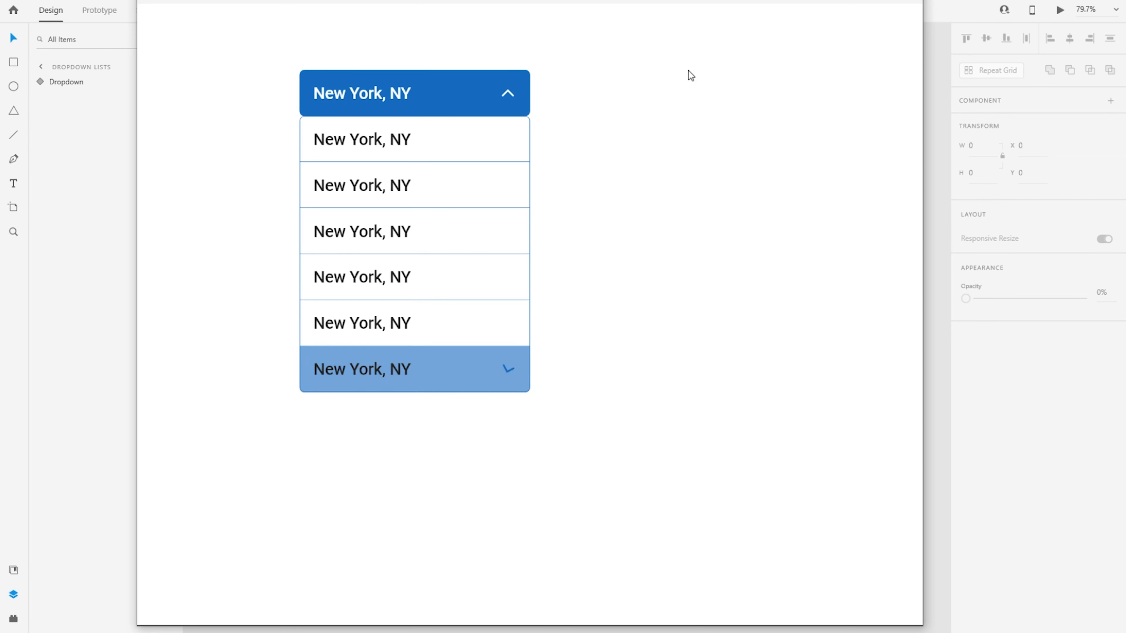
pyautogui.click(909, 7)
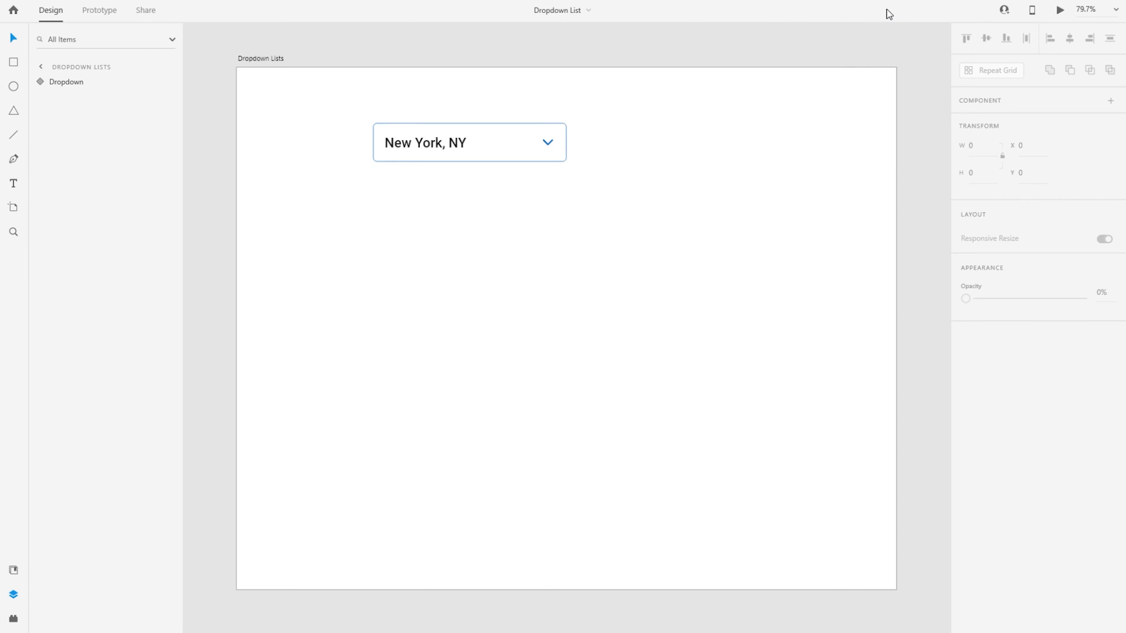
# Ungroup the Mask group inside Dropdown Items in the Dropdown Expanded state
pyautogui.click(78, 84)
pyautogui.click(43, 84)
pyautogui.click(52, 121)
pyautogui.click(64, 159)
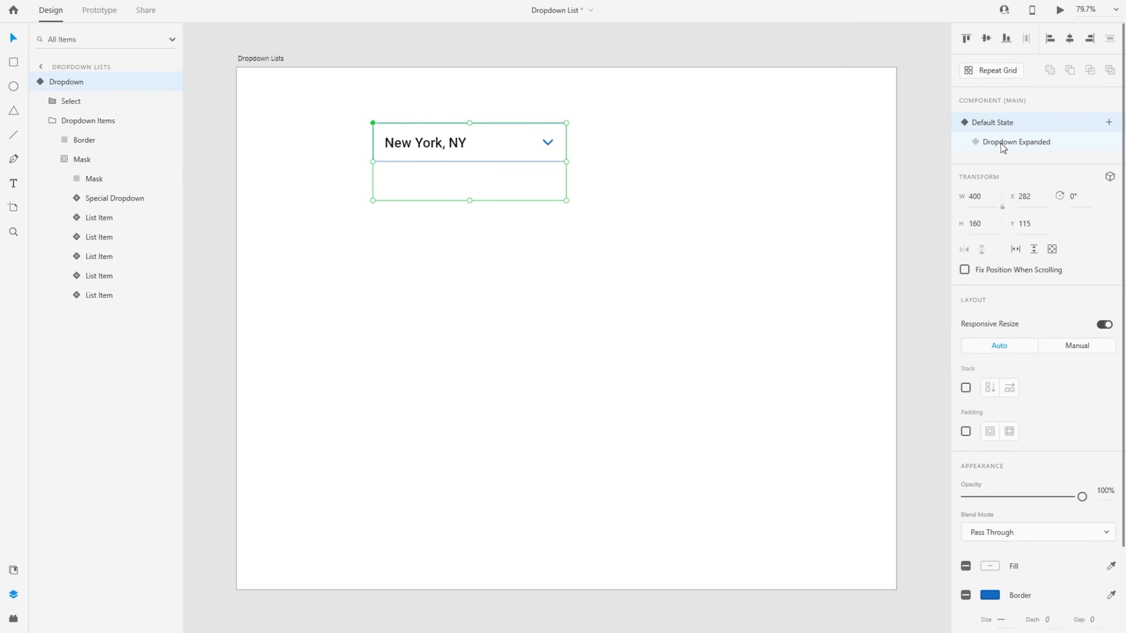
pyautogui.click(1000, 143)
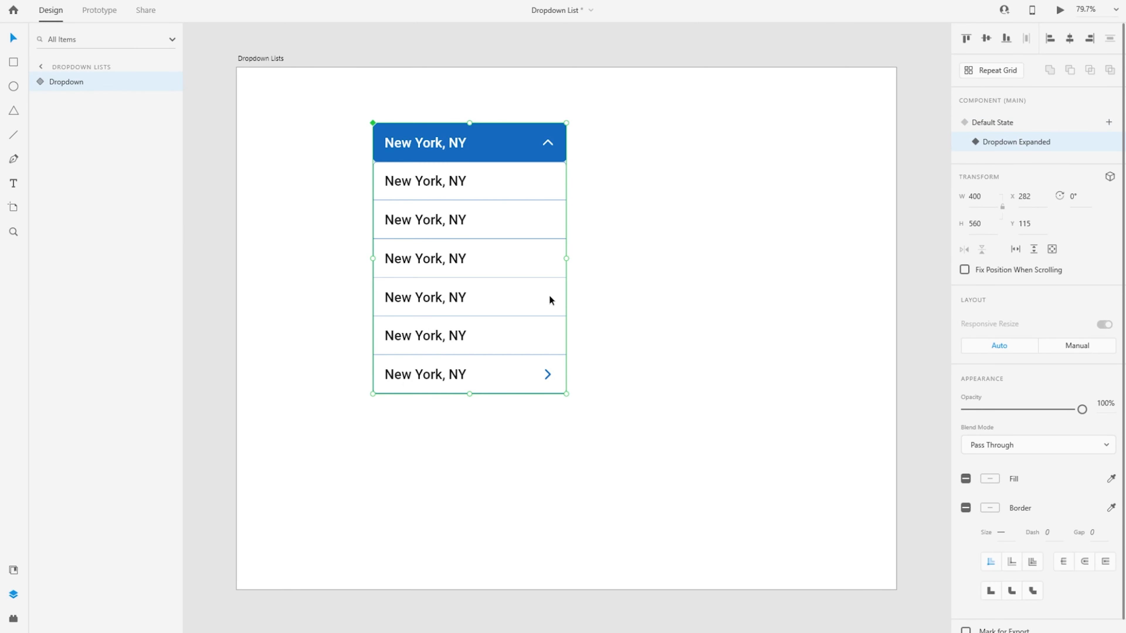
pyautogui.click(43, 84)
pyautogui.click(53, 120)
pyautogui.click(65, 160)
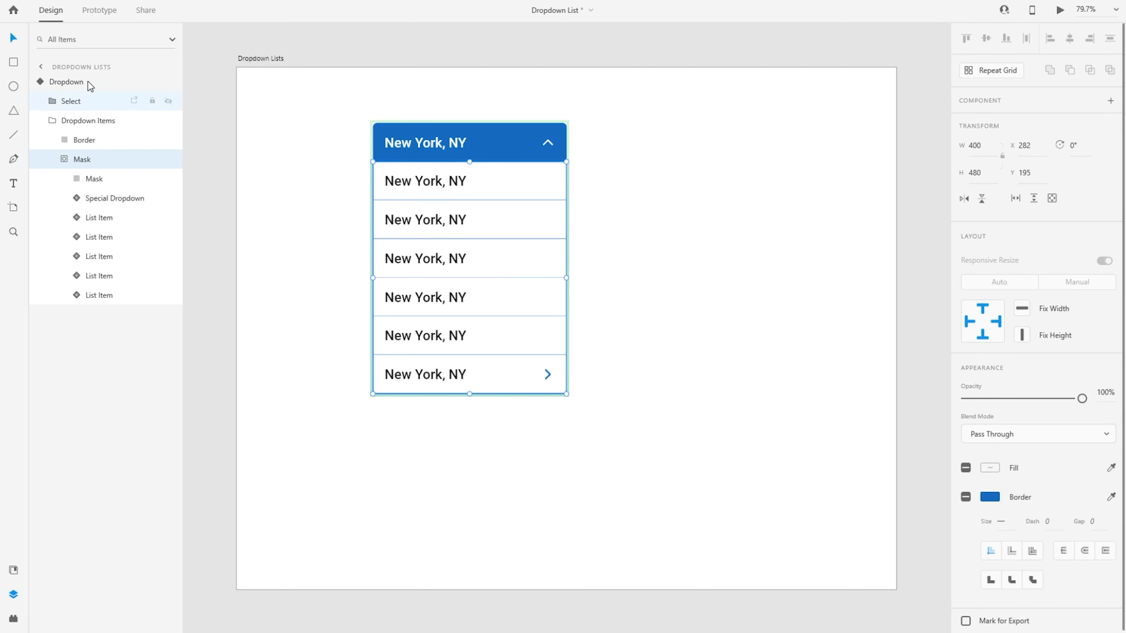
pyautogui.click(94, 179)
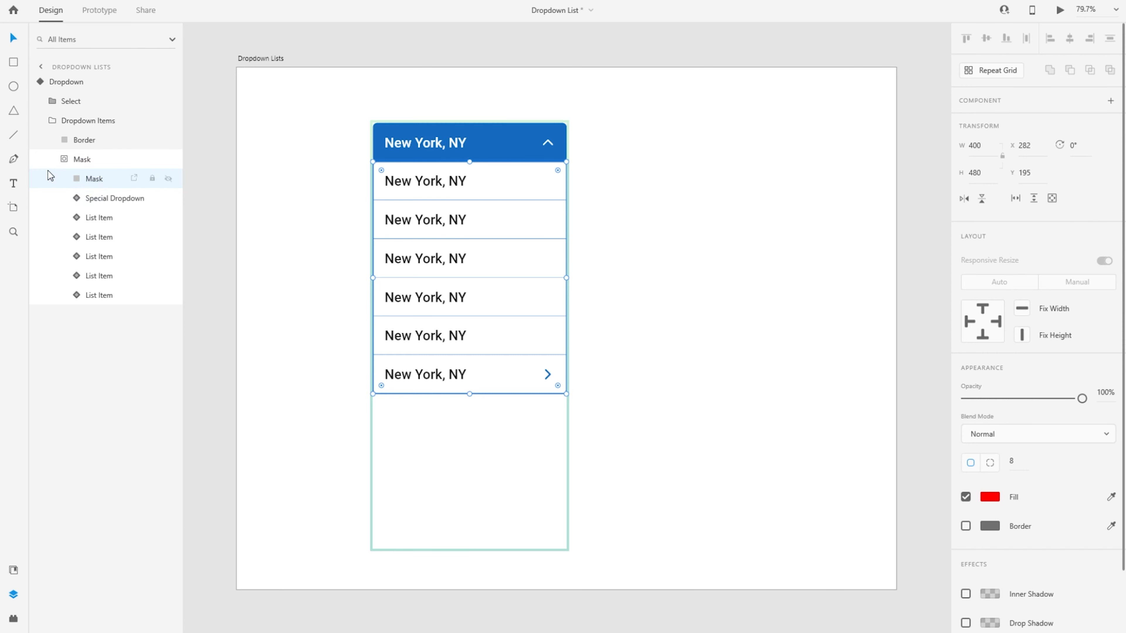
pyautogui.click(88, 164)
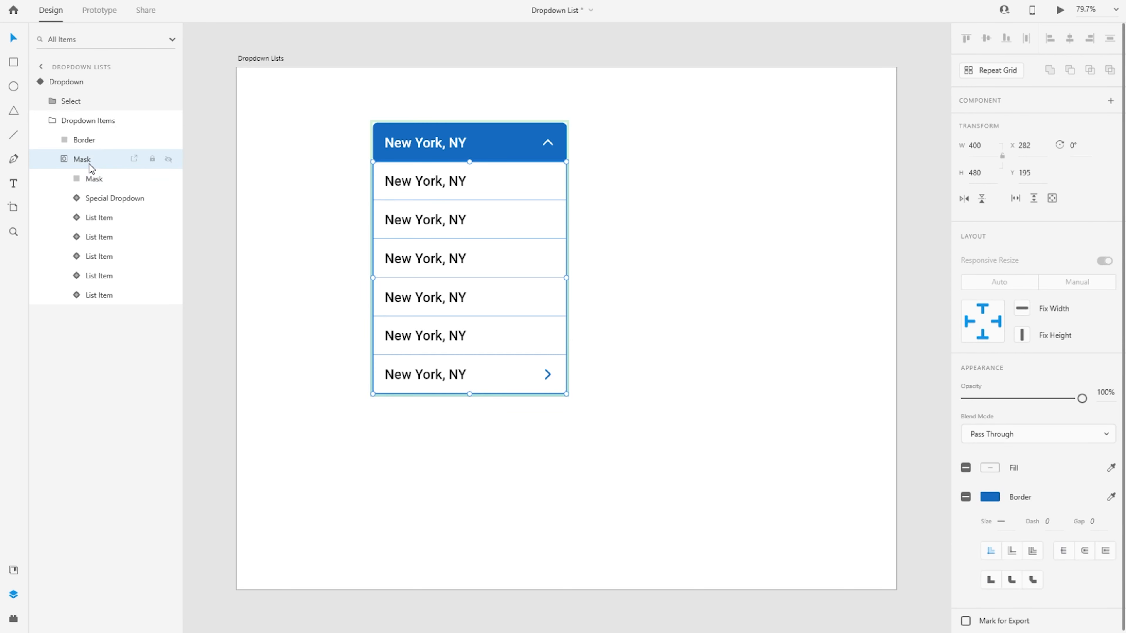
pyautogui.hotkey('ctrl', 'shift', 'g')
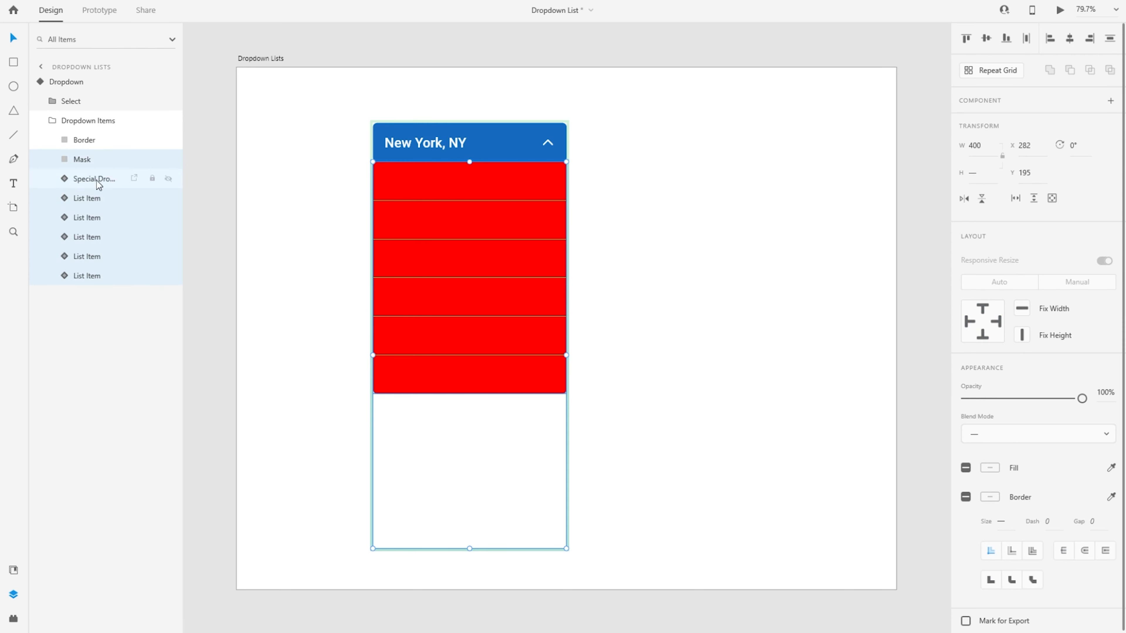
# Duplicate the red Mask rectangle and switch the Special Dropdown to its Hover State
pyautogui.click(94, 160)
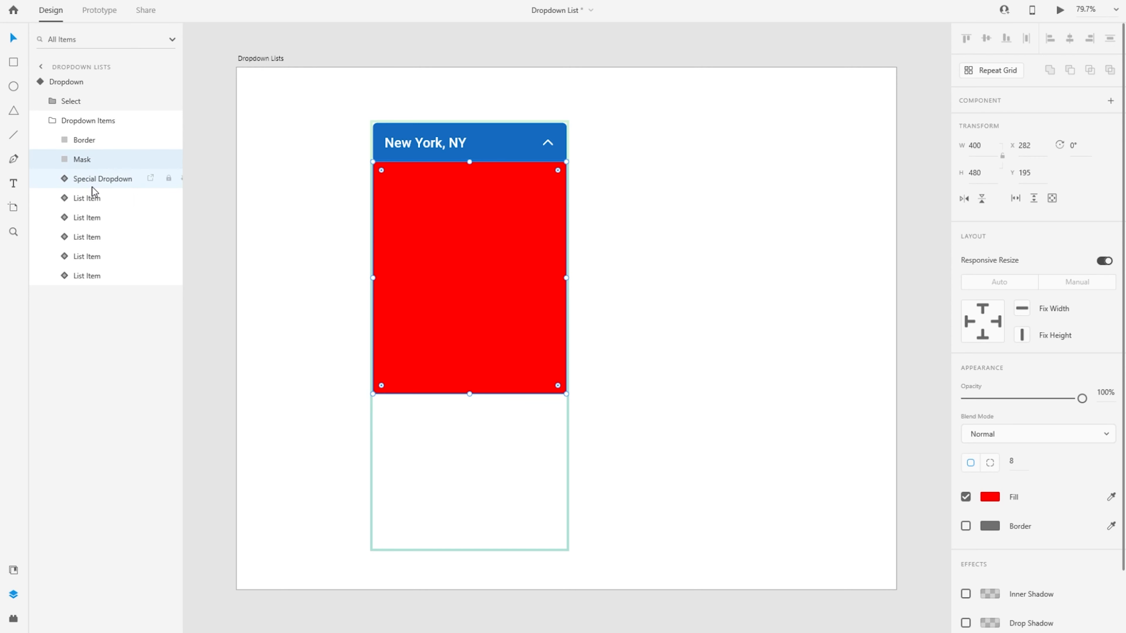
pyautogui.hotkey('ctrl', 'd')
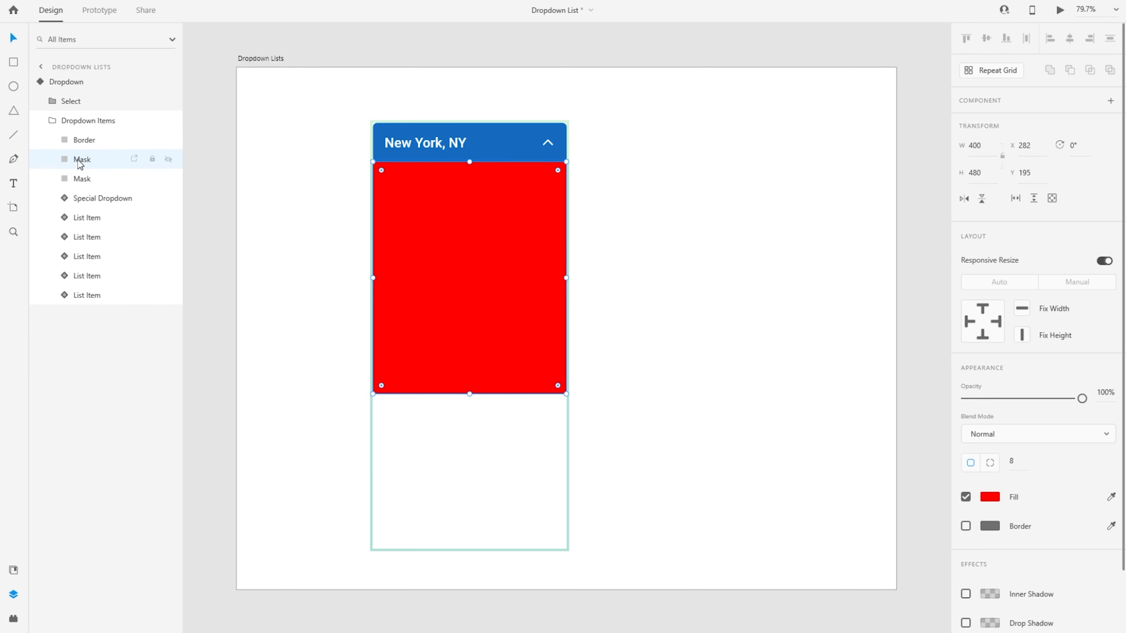
pyautogui.click(97, 199)
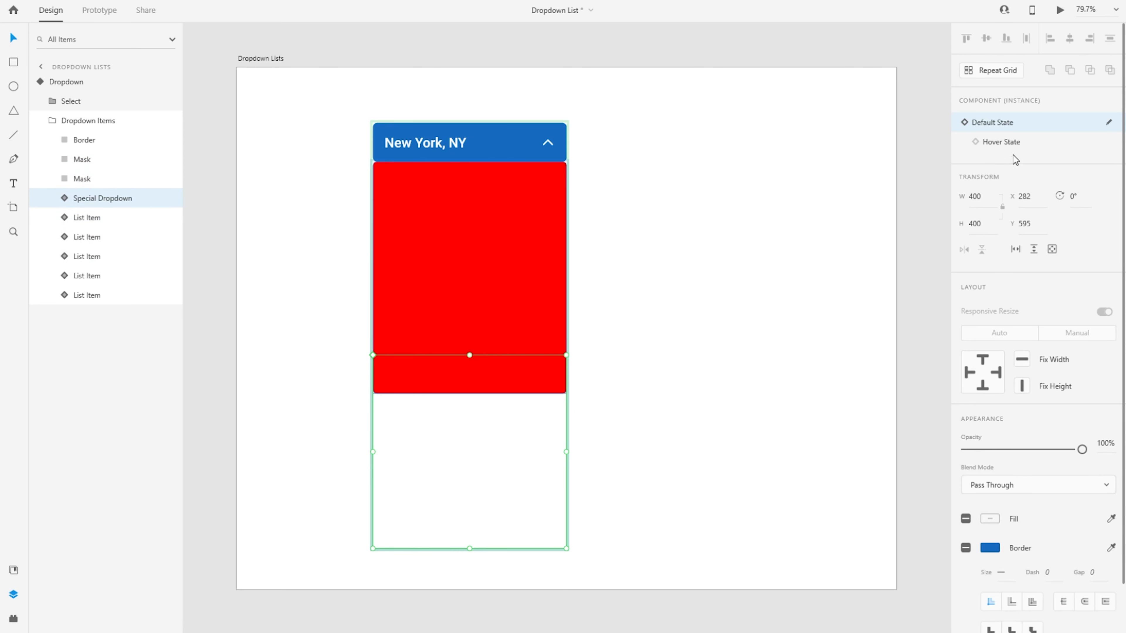
pyautogui.click(1002, 142)
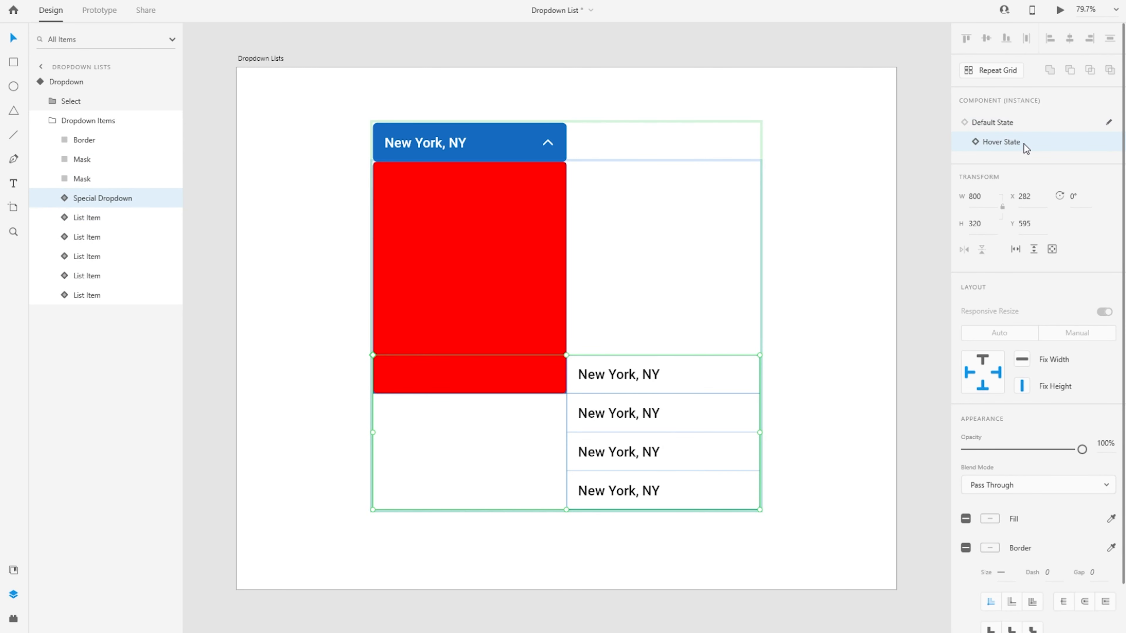
# Fit the duplicate Mask over the four-row sub-menu at height 320, X 682, Y 595, and unite it with the original Mask
pyautogui.moveTo(469, 277); pyautogui.dragTo(663, 470)
pyautogui.moveTo(663, 588); pyautogui.dragTo(662, 510)
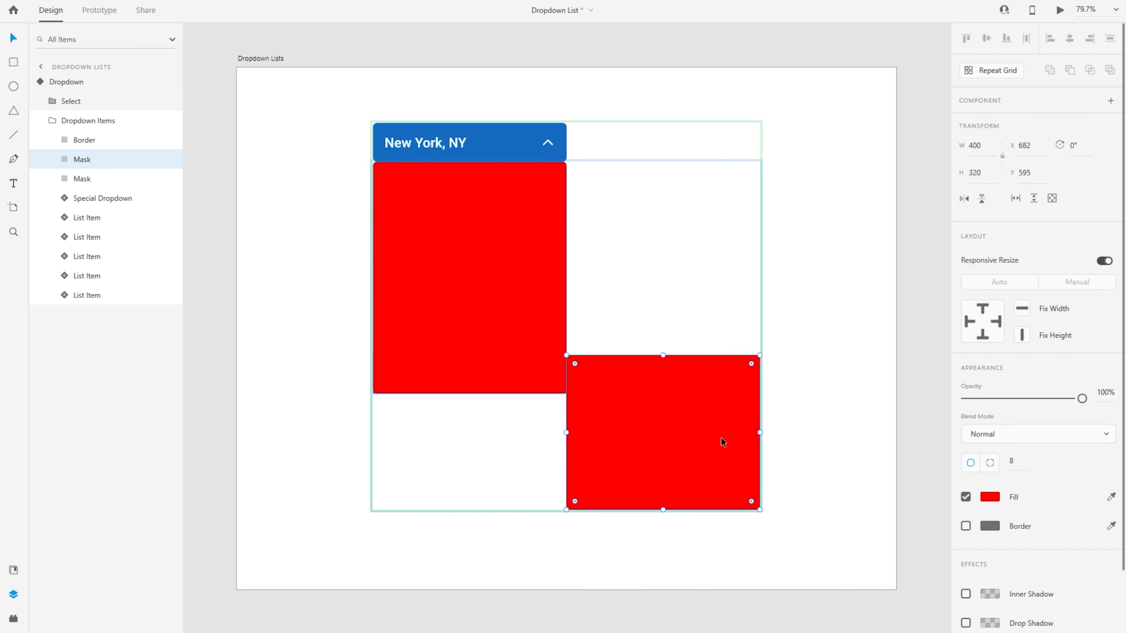
pyautogui.keyDown('shift'); pyautogui.click(82, 179); pyautogui.keyUp('shift')
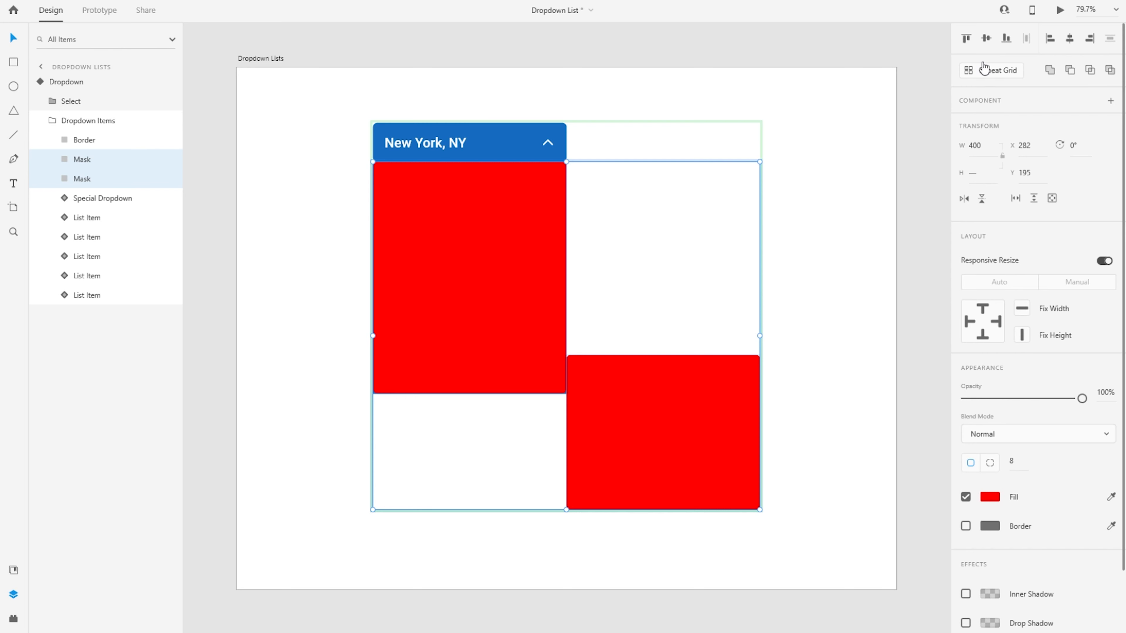
pyautogui.click(1050, 71)
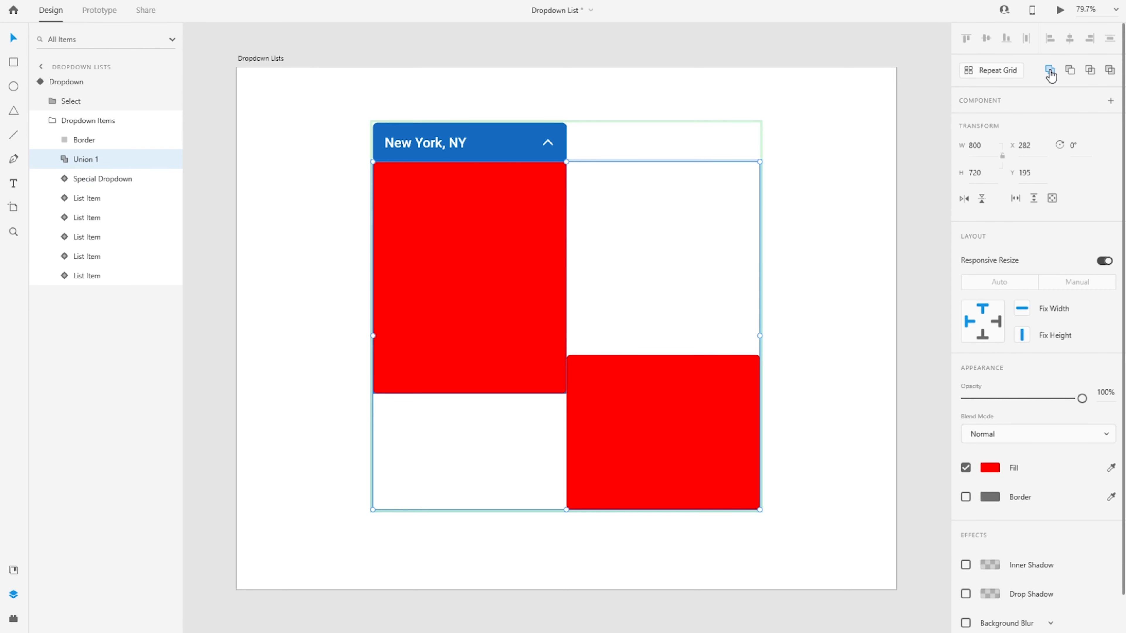
# Rename the united shape as Union and check the two Mask rectangles inside it
pyautogui.doubleClick(84, 158)
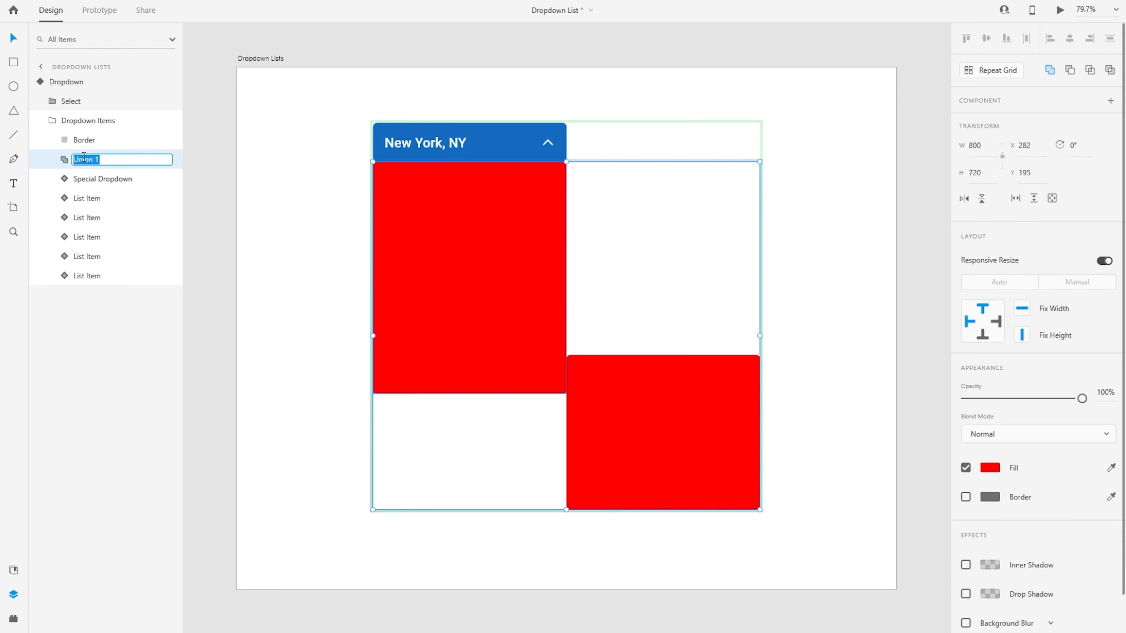
pyautogui.press('Right')
pyautogui.press('Return')
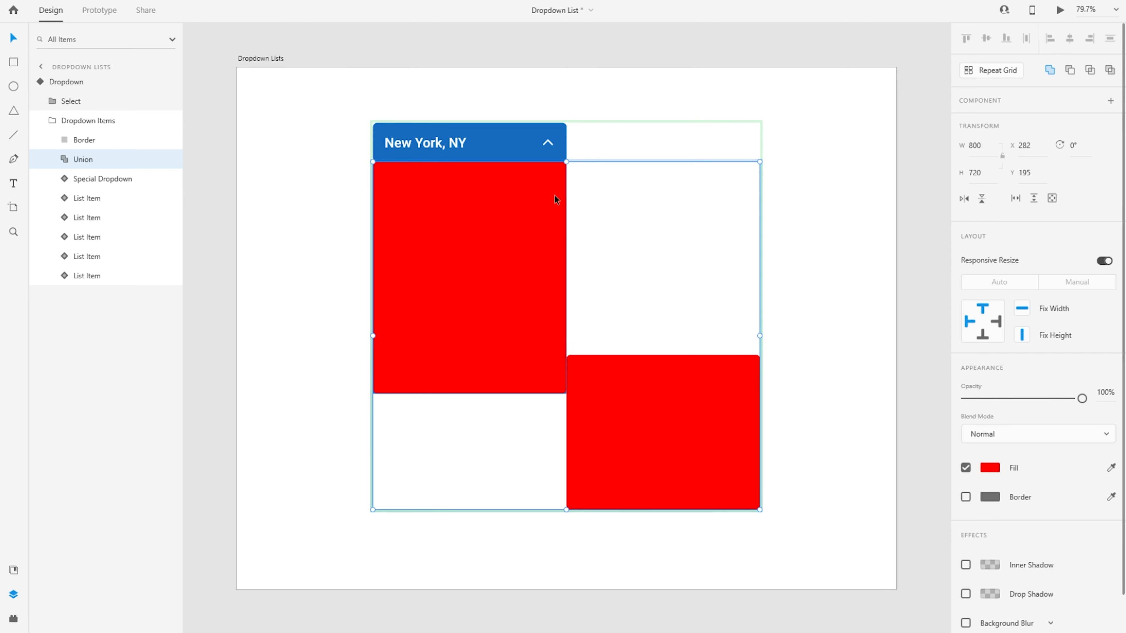
pyautogui.click(58, 159)
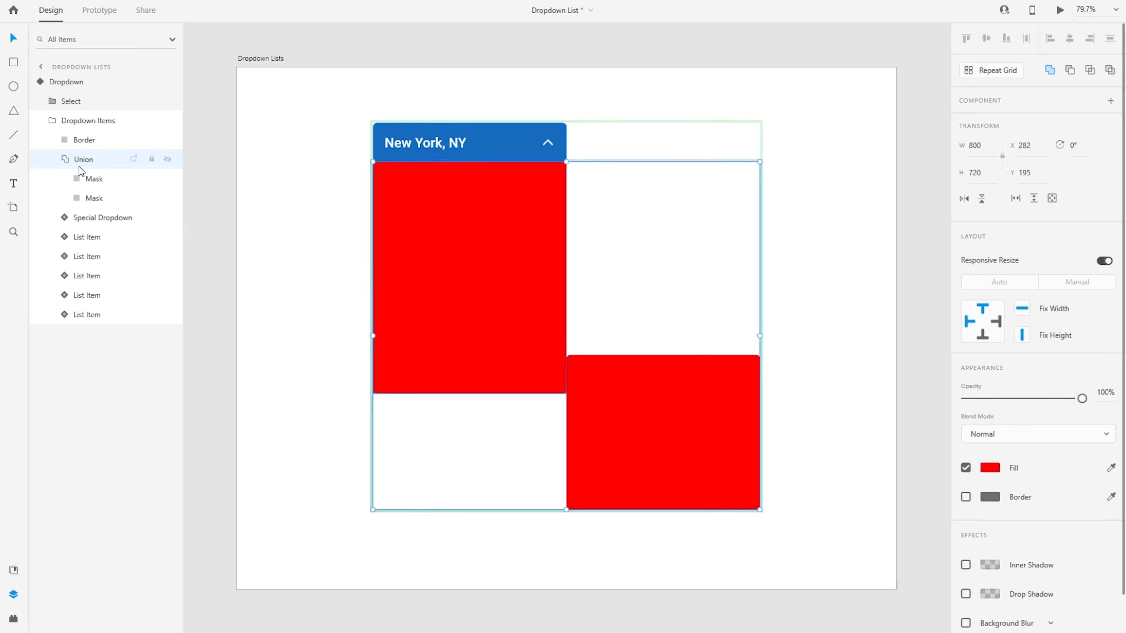
pyautogui.click(102, 199)
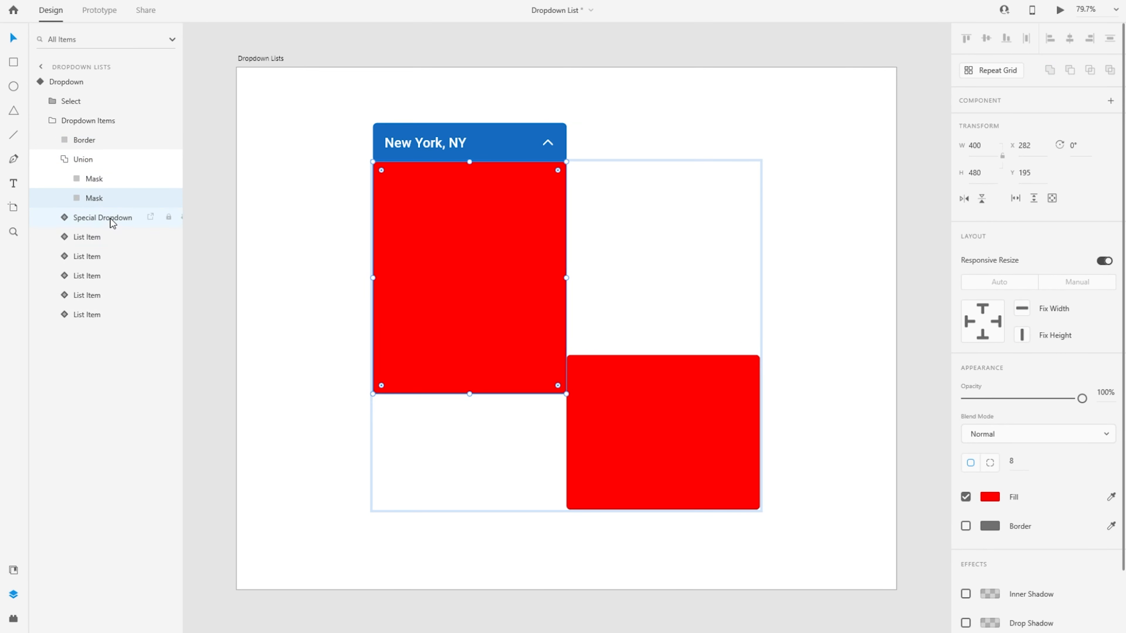
pyautogui.click(88, 180)
pyautogui.click(66, 160)
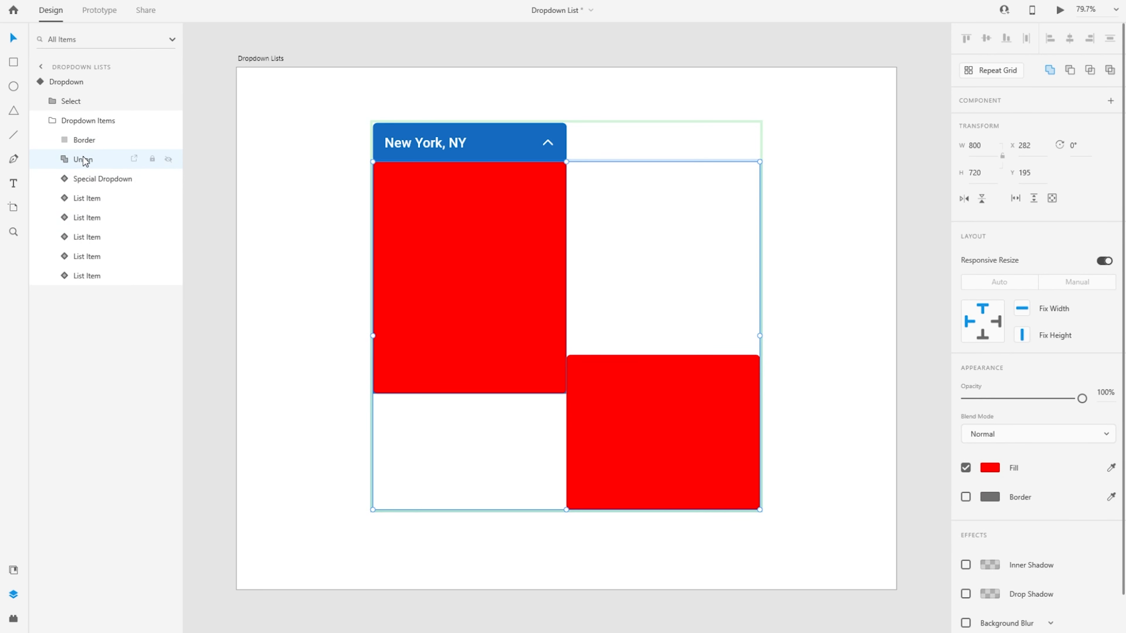
# Mask the Special Dropdown and all five List Items with the Union shape
pyautogui.click(87, 145)
pyautogui.click(89, 156)
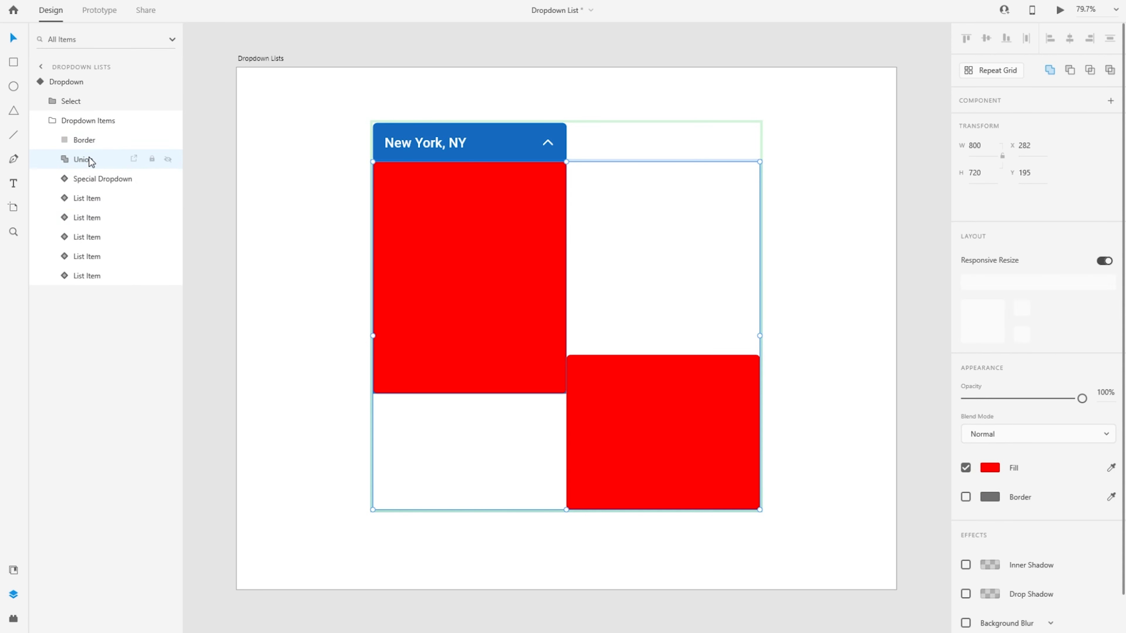
pyautogui.keyDown('shift'); pyautogui.click(89, 277); pyautogui.keyUp('shift')
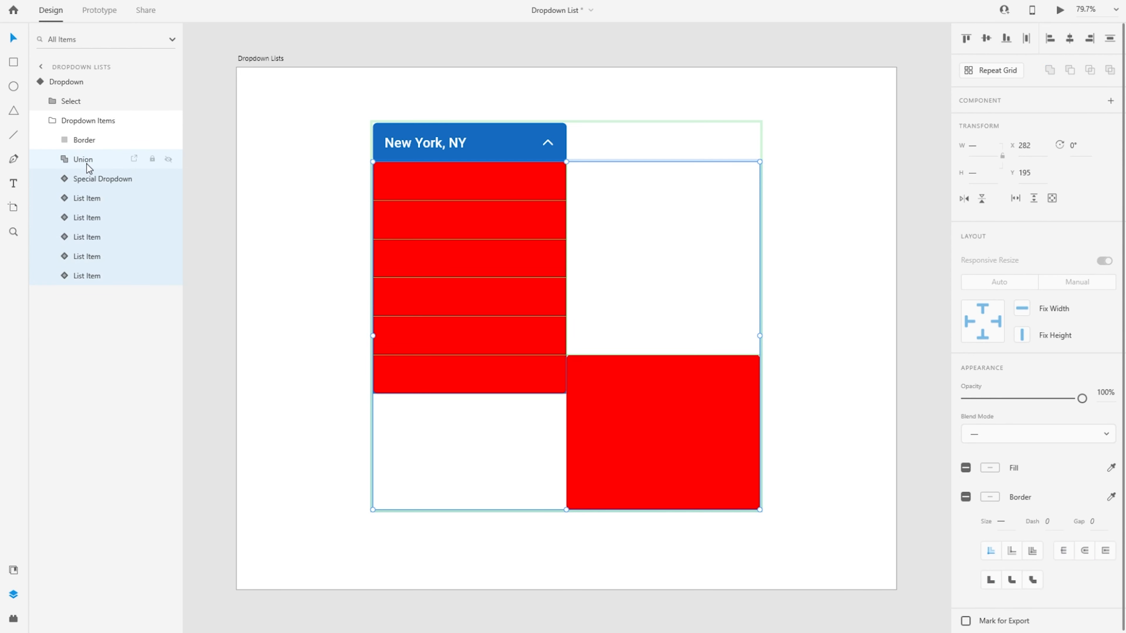
pyautogui.hotkey('ctrl', 'shift', 'm')
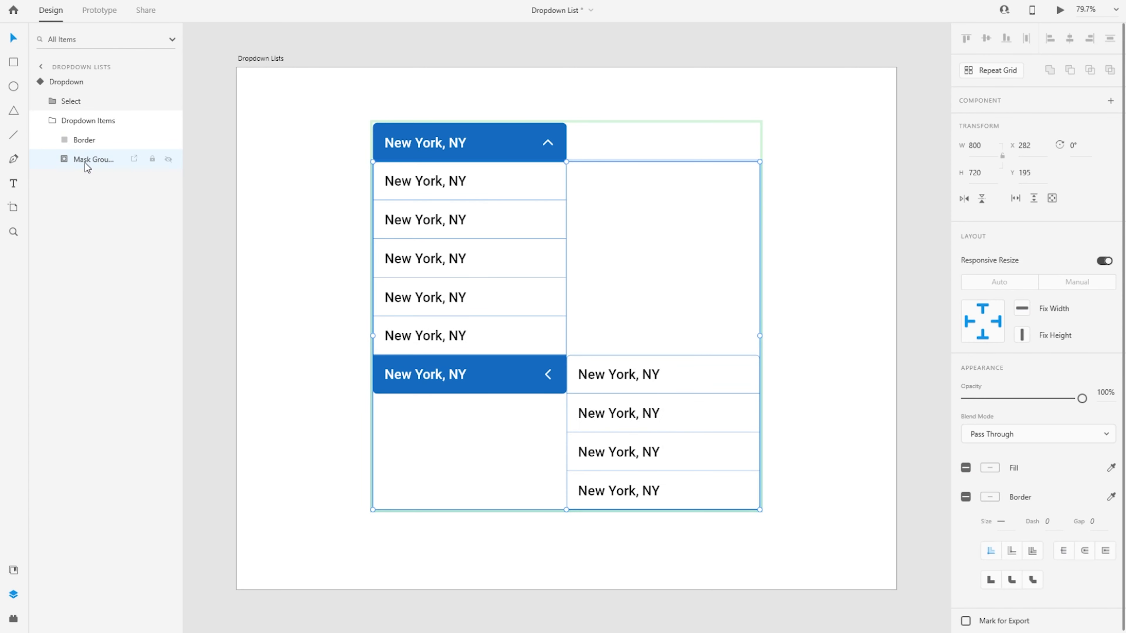
# Rename the new mask group in the Dropdown Expanded state as Mask
pyautogui.doubleClick(84, 163)
pyautogui.press('Right')
pyautogui.hotkey('ctrl', 'shift', 'Left')
pyautogui.hotkey('ctrl', 'shift', 'Left')
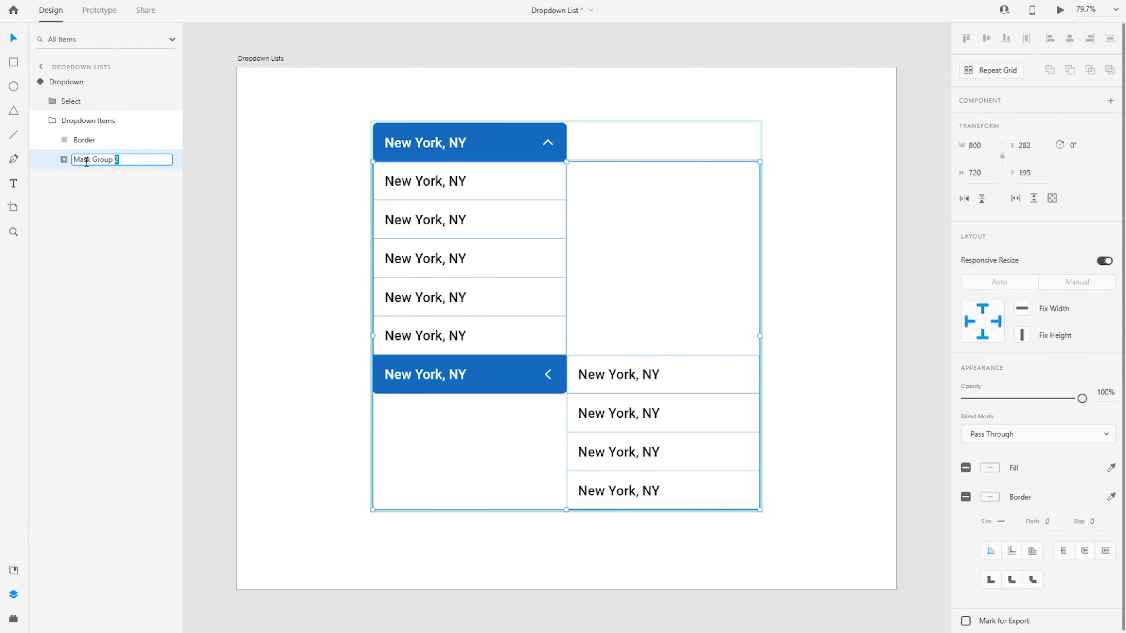
pyautogui.press('BackSpace')
pyautogui.press('BackSpace')
pyautogui.press('Return')
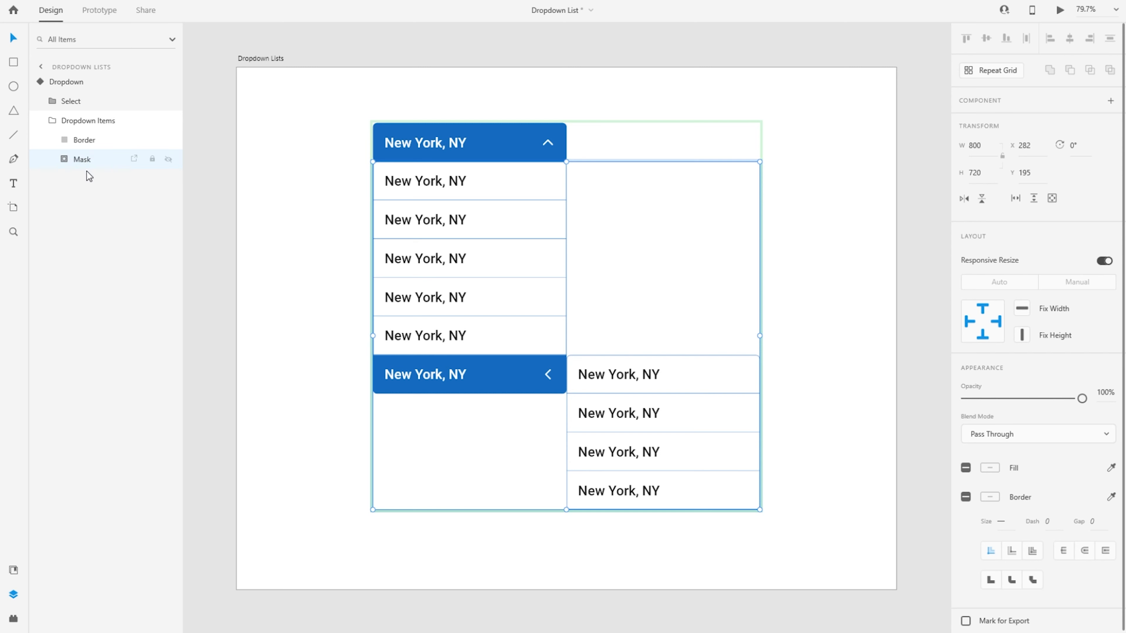
# Copy the Union shape from the Mask group of the Dropdown Expanded state
pyautogui.click(65, 158)
pyautogui.click(77, 179)
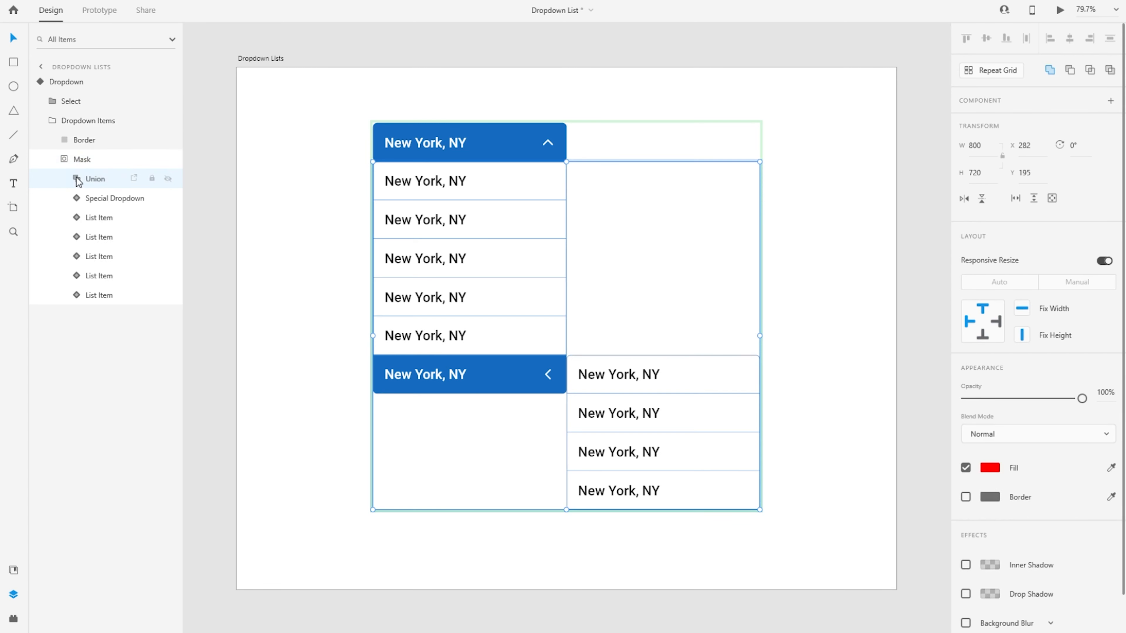
pyautogui.click(77, 179)
pyautogui.click(77, 179)
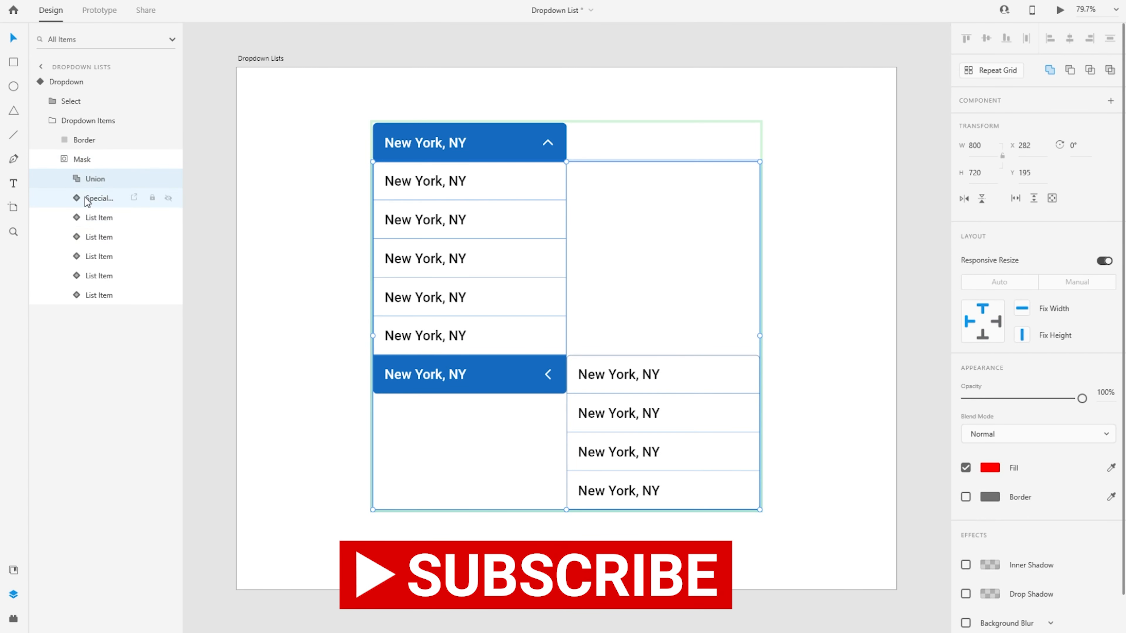
pyautogui.click(73, 84)
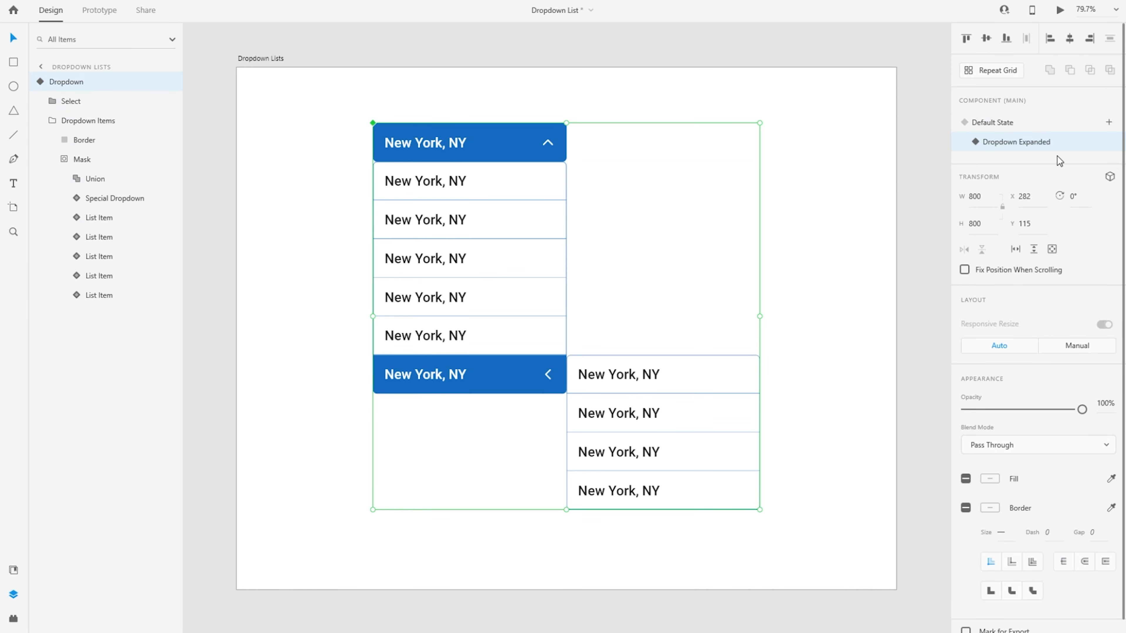
pyautogui.click(93, 179)
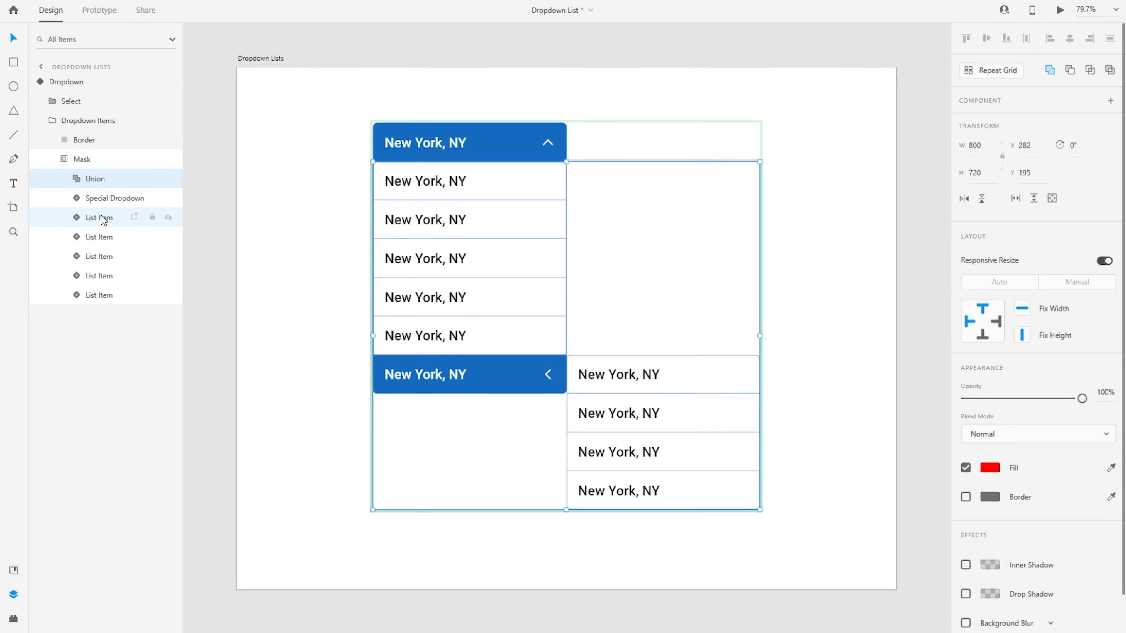
pyautogui.rightClick(89, 177)
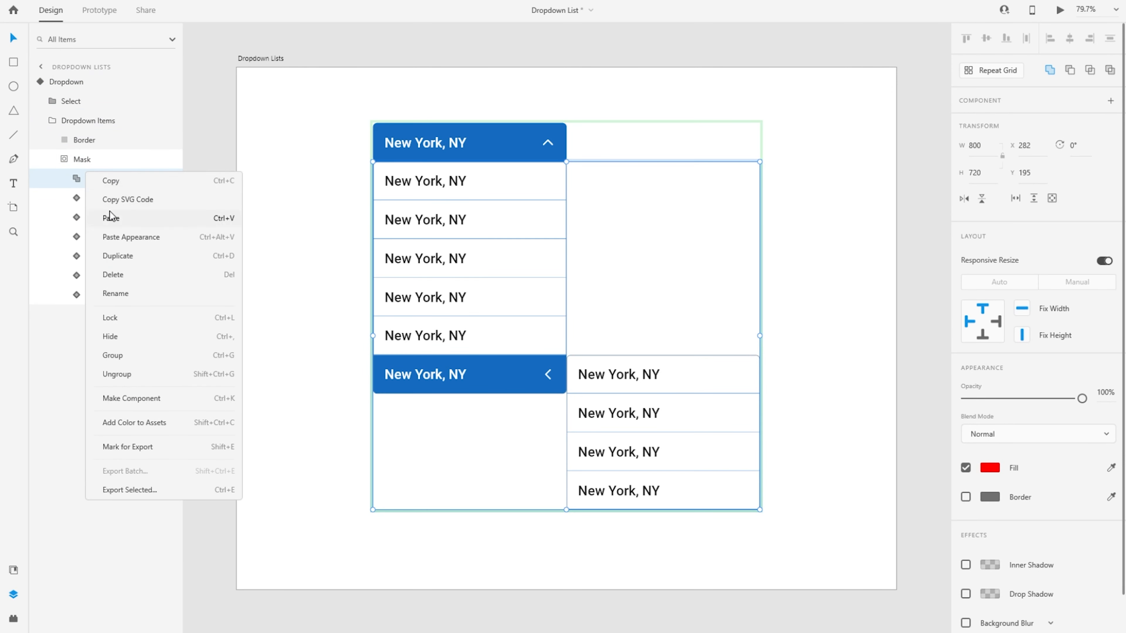
pyautogui.click(114, 182)
# In the Default State, paste the Union shape into the Mask group inside Dropdown Items and delete the old Mask rectangle
pyautogui.click(78, 86)
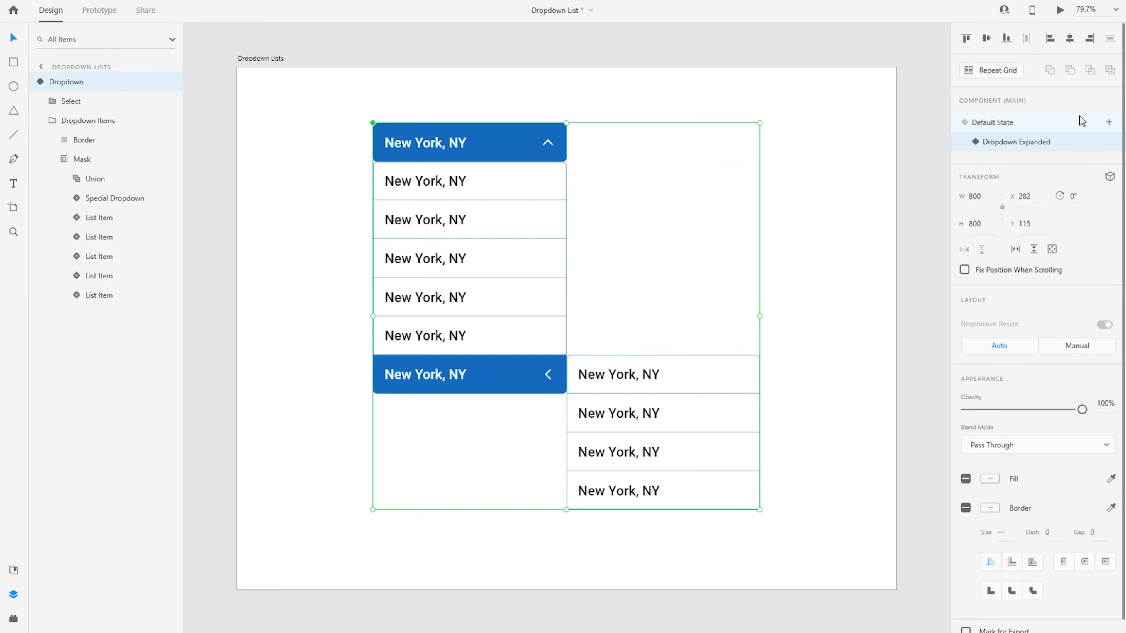
pyautogui.click(40, 82)
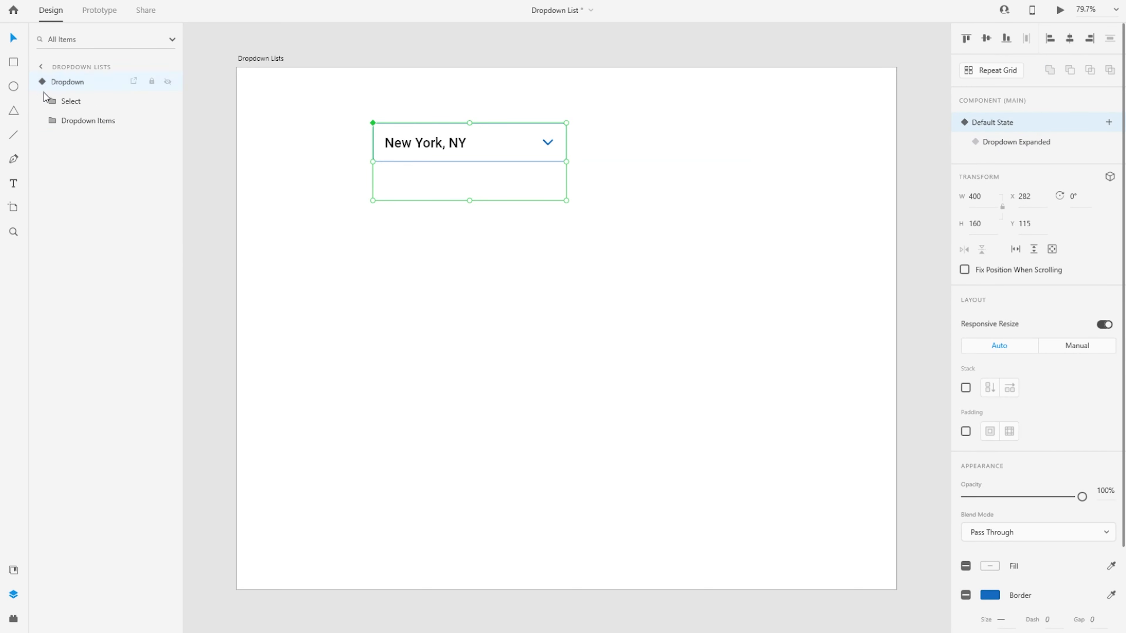
pyautogui.click(51, 121)
pyautogui.click(65, 160)
pyautogui.click(93, 179)
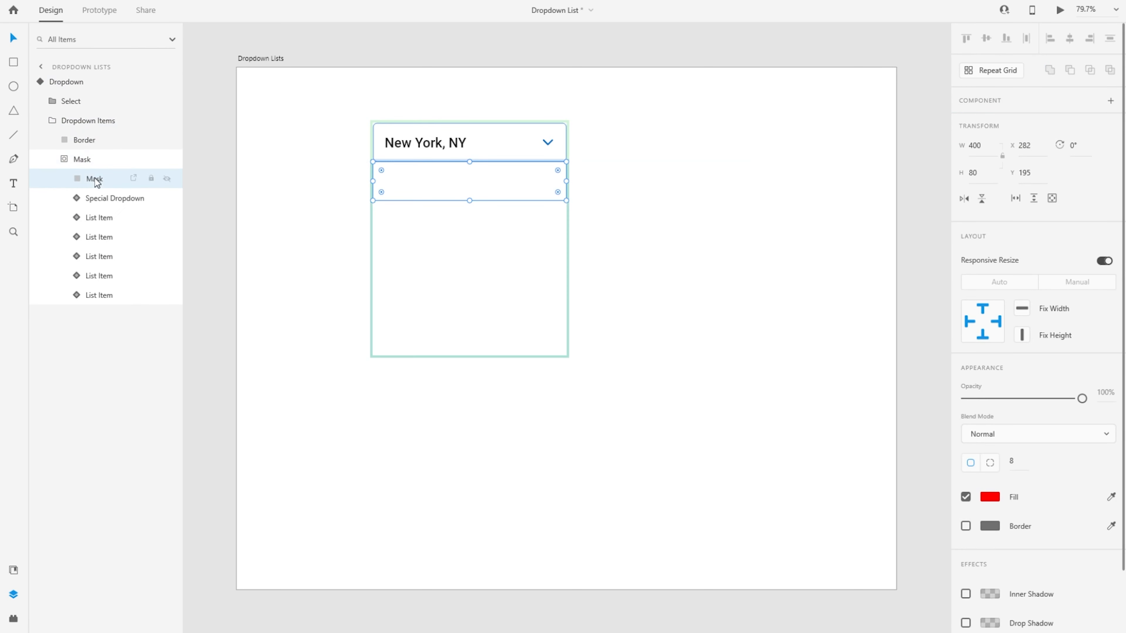
pyautogui.hotkey('ctrl', 'v')
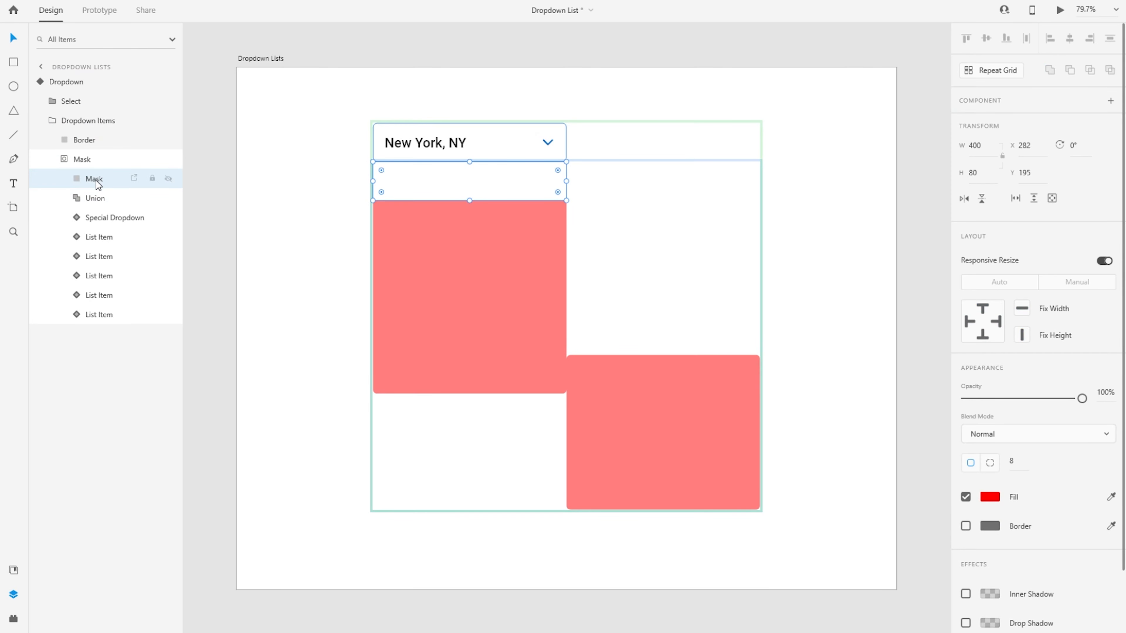
pyautogui.press('Delete')
# Ungroup the Default State's Mask group and mask its dropdown items with the Union shape
pyautogui.hotkey('ctrl', 'shift', 'g')
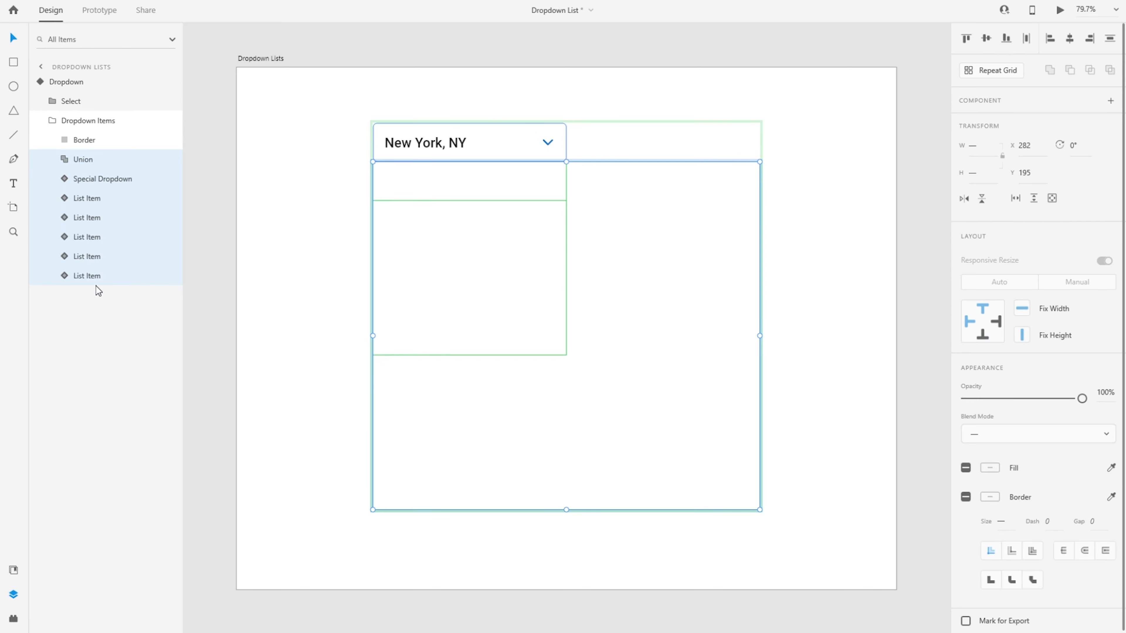
pyautogui.rightClick(90, 160)
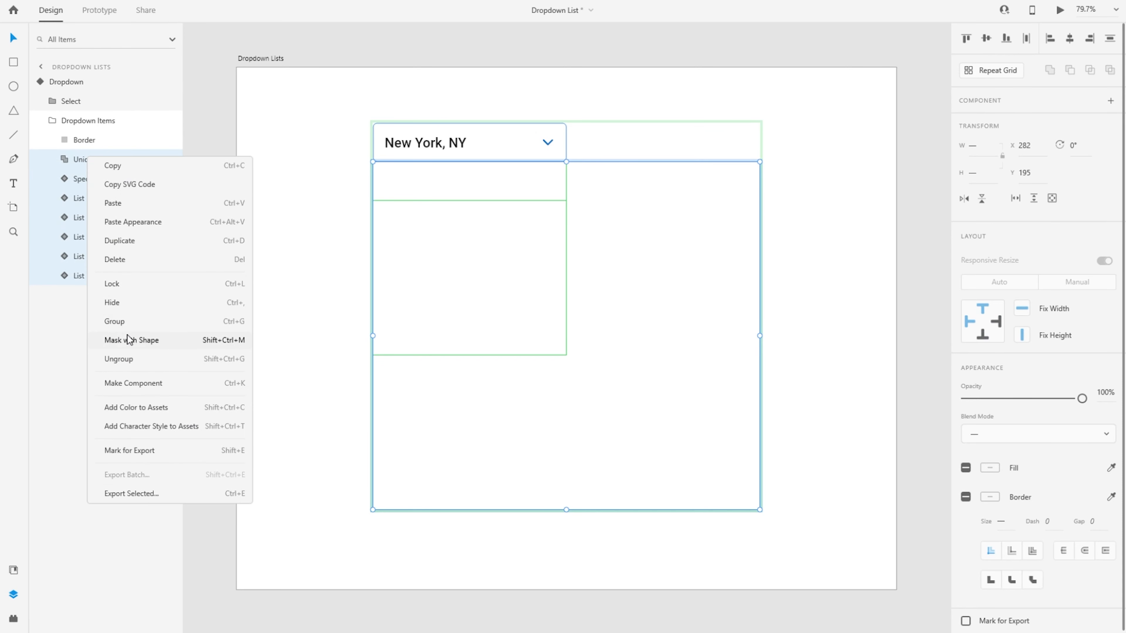
pyautogui.click(155, 341)
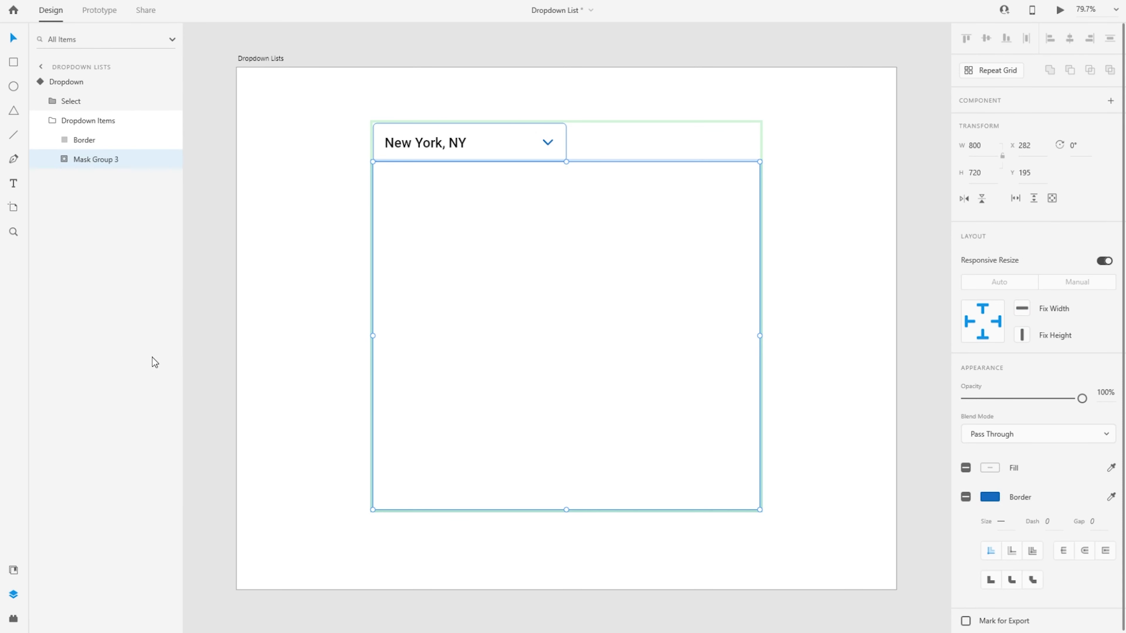
# Rename the rebuilt mask group in the Default State as Mask
pyautogui.doubleClick(88, 159)
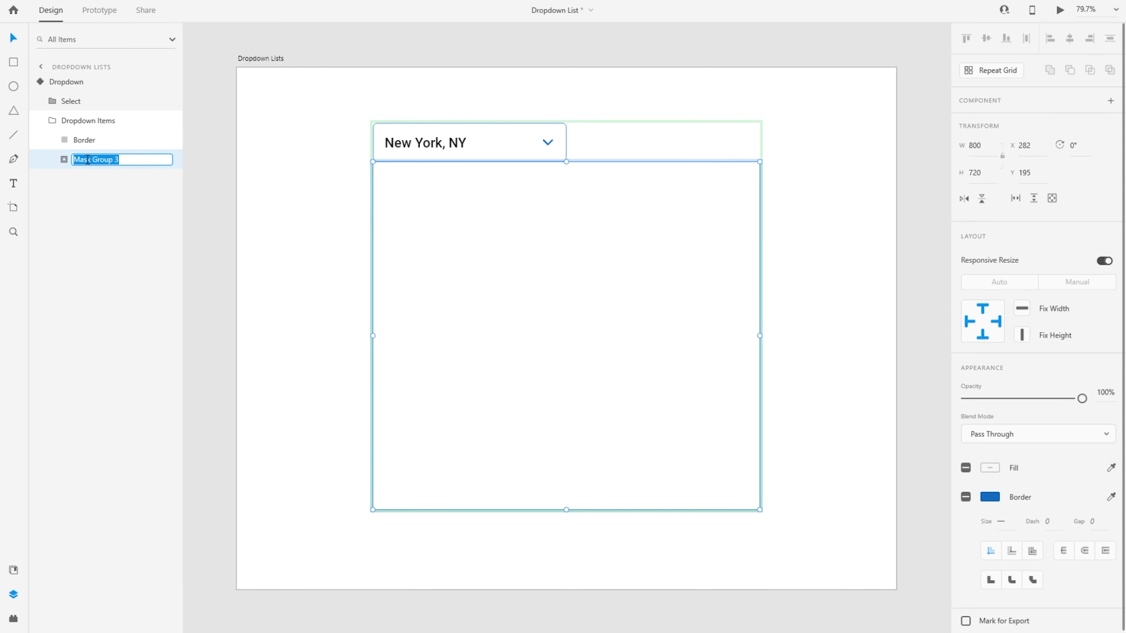
pyautogui.write('Mask')
pyautogui.press('Return')
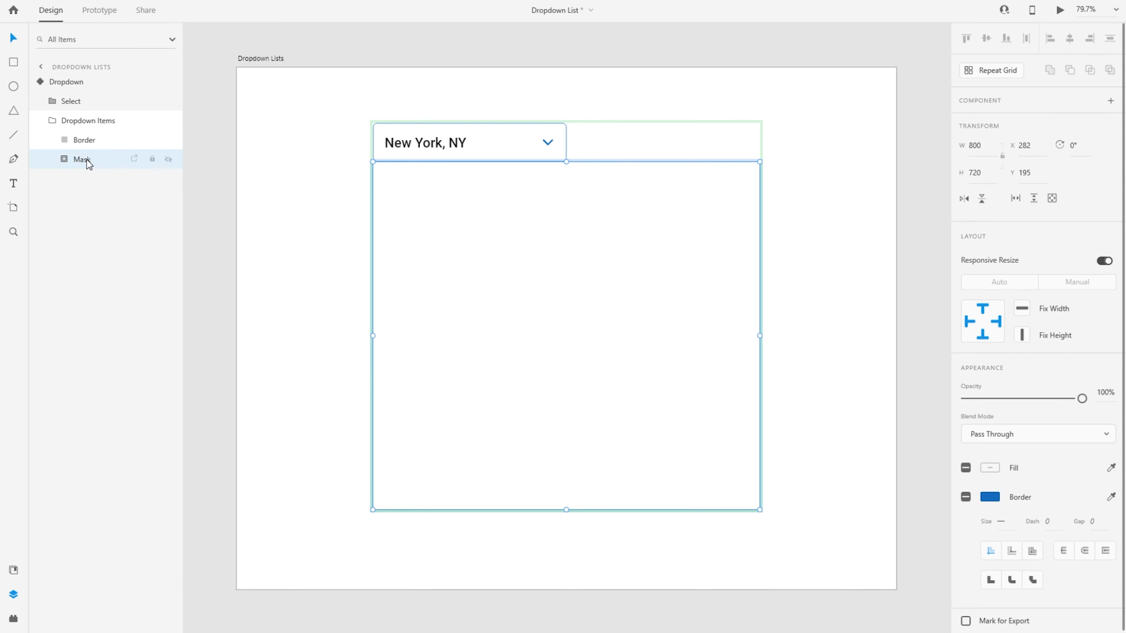
# Move the sub-menu Mask inside Union directly below the header at X 282, Y 195, and set its height to 80
pyautogui.click(65, 160)
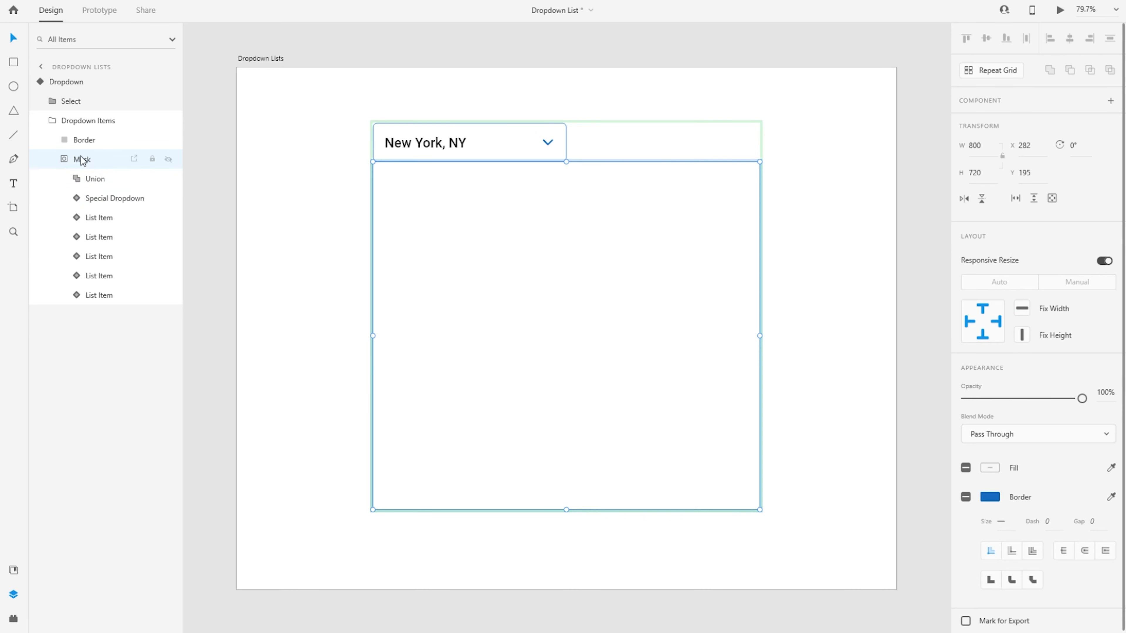
pyautogui.click(78, 180)
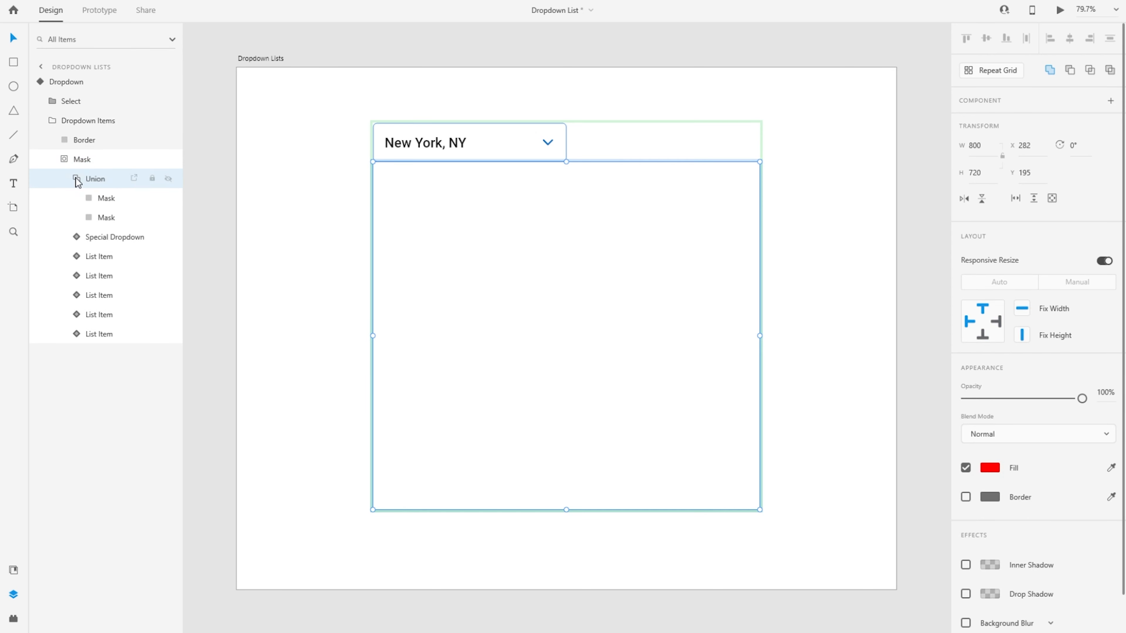
pyautogui.click(106, 203)
pyautogui.moveTo(656, 468); pyautogui.dragTo(462, 269)
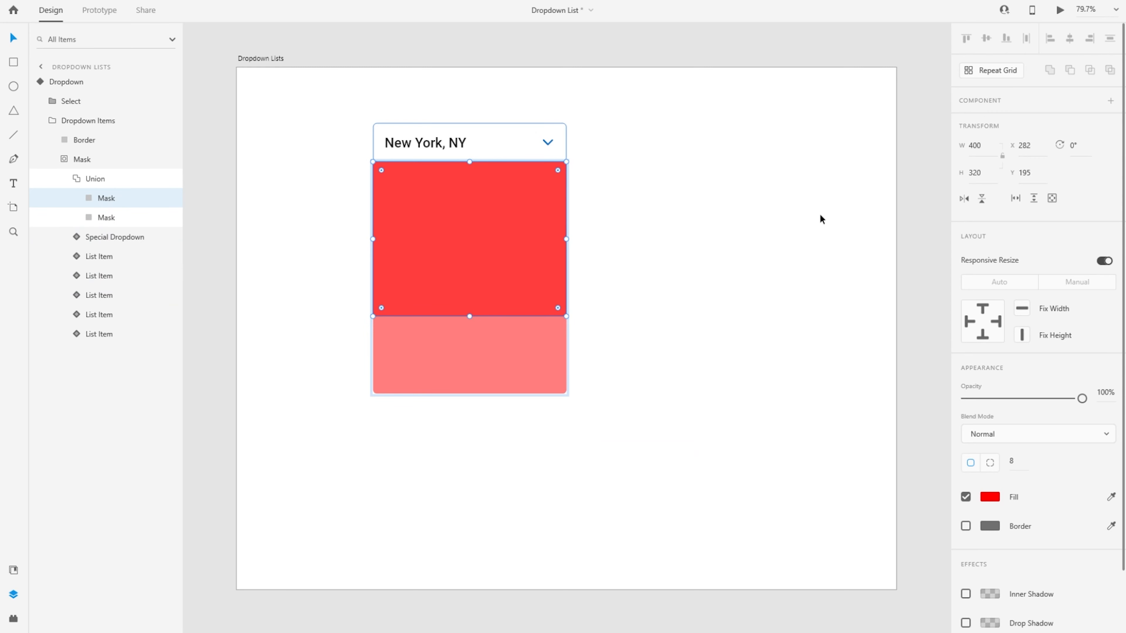
pyautogui.click(975, 173)
pyautogui.write('80')
pyautogui.press('Return')
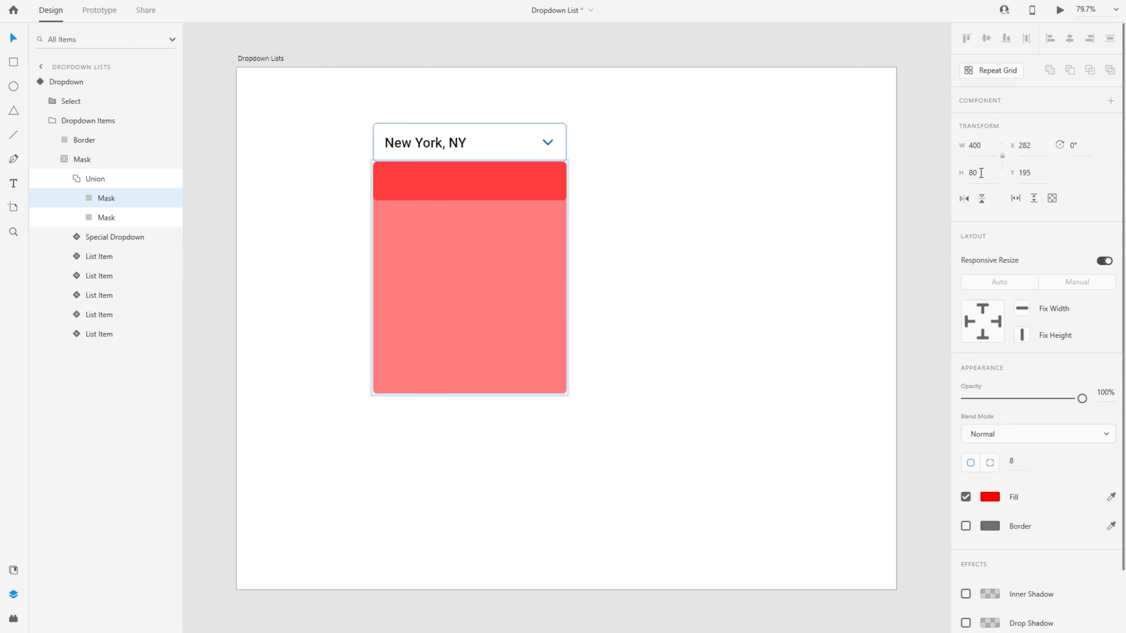
# Set the height of the other Mask rectangle inside Union to 80 and collapse the Union and Mask layers
pyautogui.click(106, 218)
pyautogui.click(982, 174)
pyautogui.write('80')
pyautogui.press('Return')
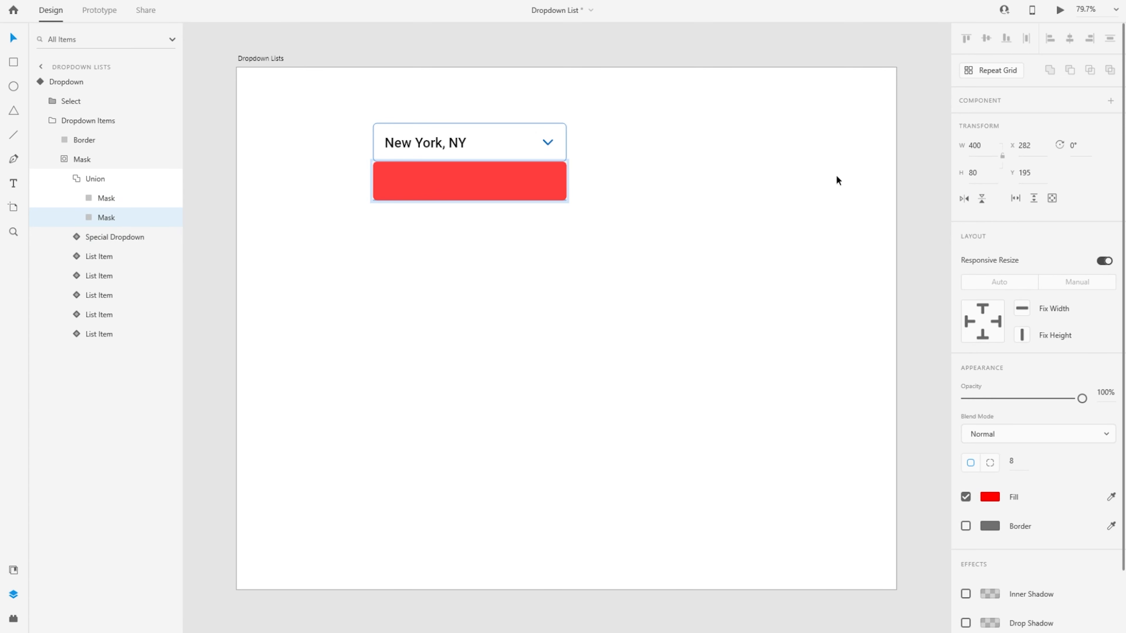
pyautogui.click(79, 180)
pyautogui.click(63, 159)
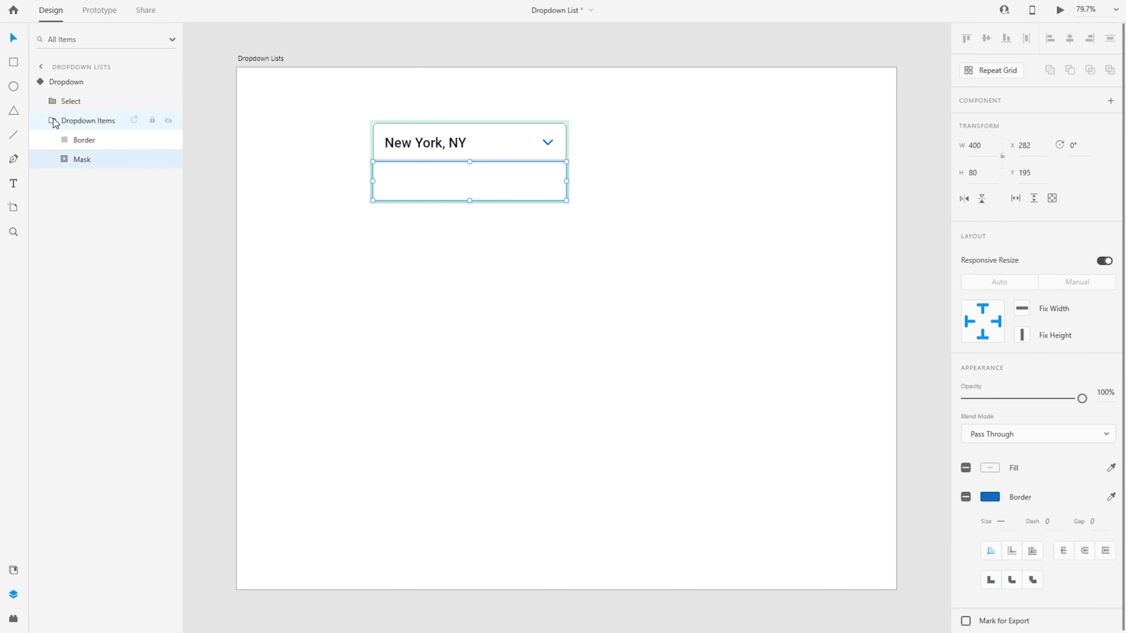
# In the Dropdown Expanded state, delete the extra 400 by 80 Mask group from Dropdown Items, keeping the 800 by 720 one
pyautogui.click(51, 119)
pyautogui.click(100, 83)
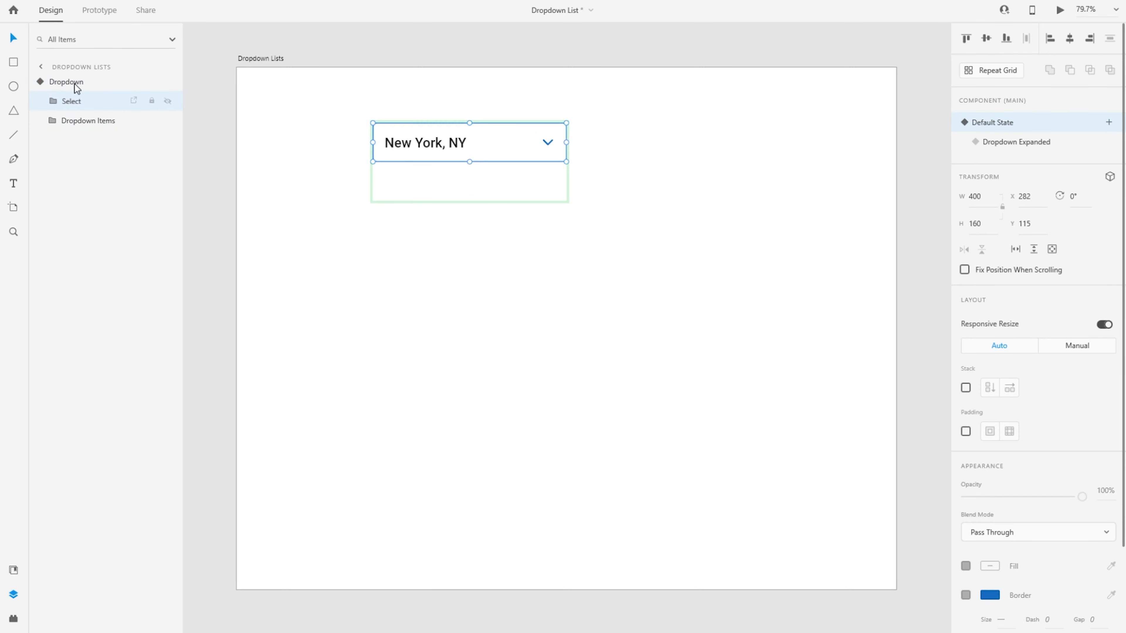
pyautogui.click(1002, 143)
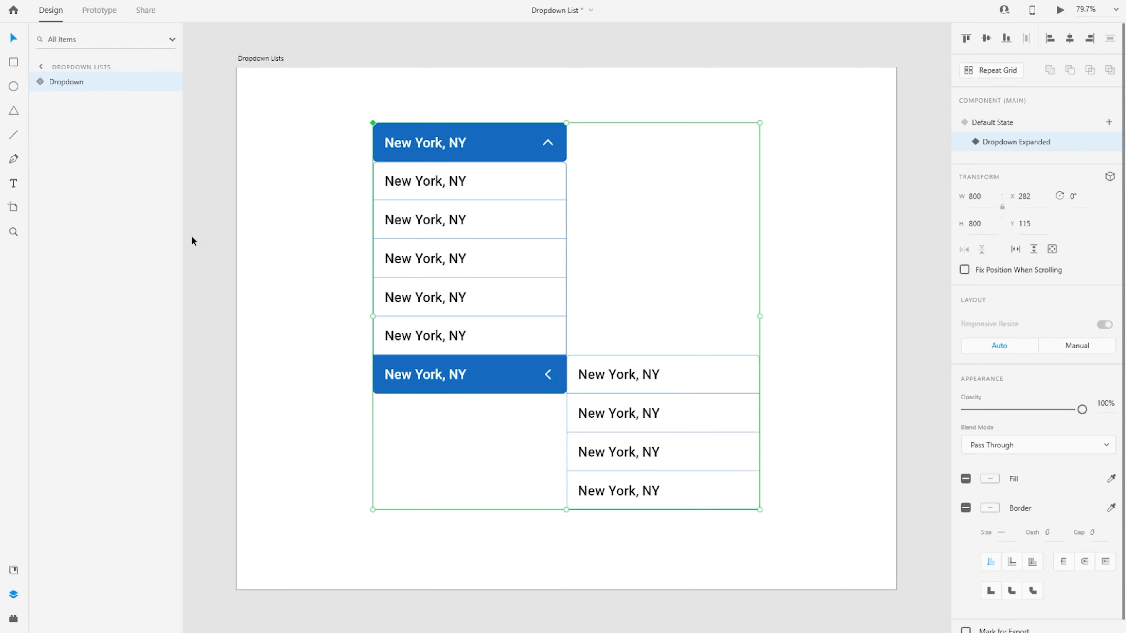
pyautogui.click(40, 84)
pyautogui.click(52, 122)
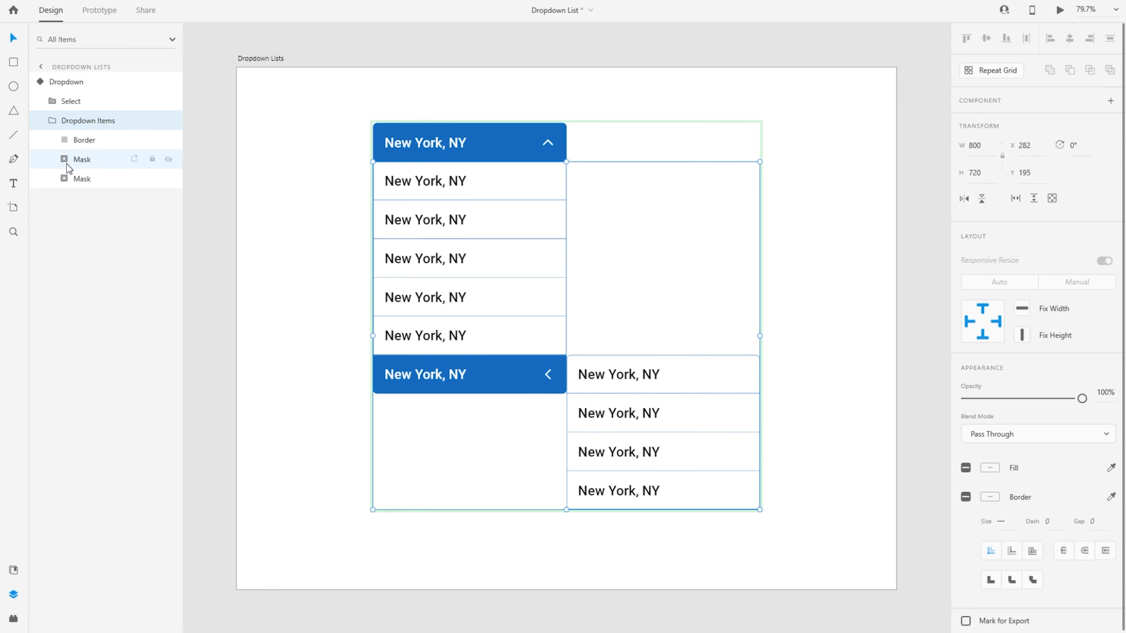
pyautogui.click(73, 177)
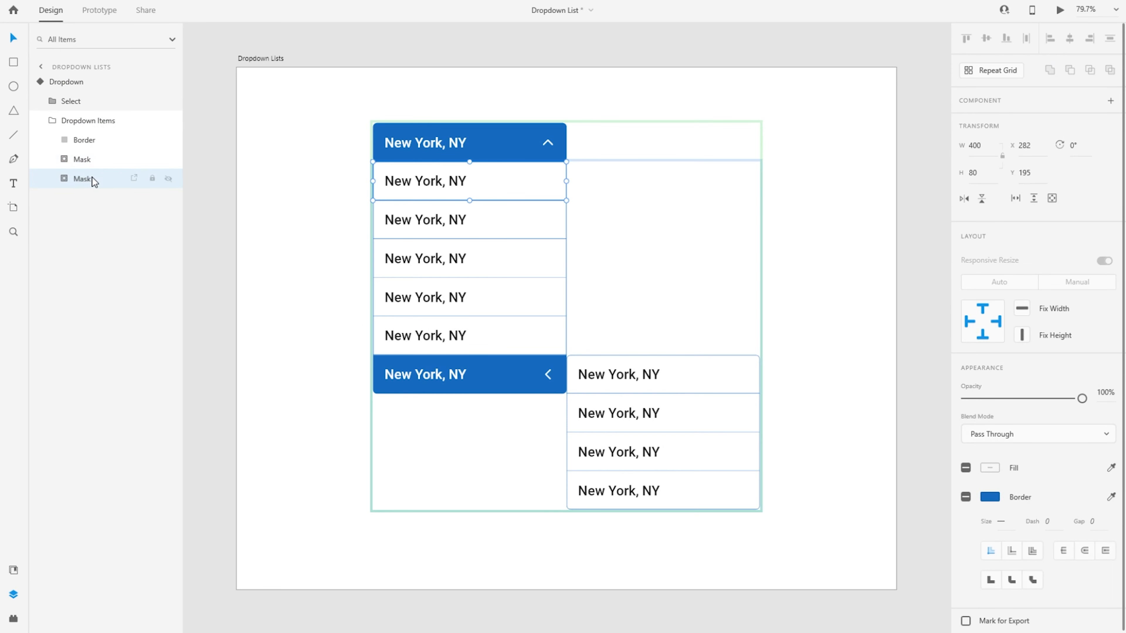
pyautogui.press('Delete')
pyautogui.click(86, 165)
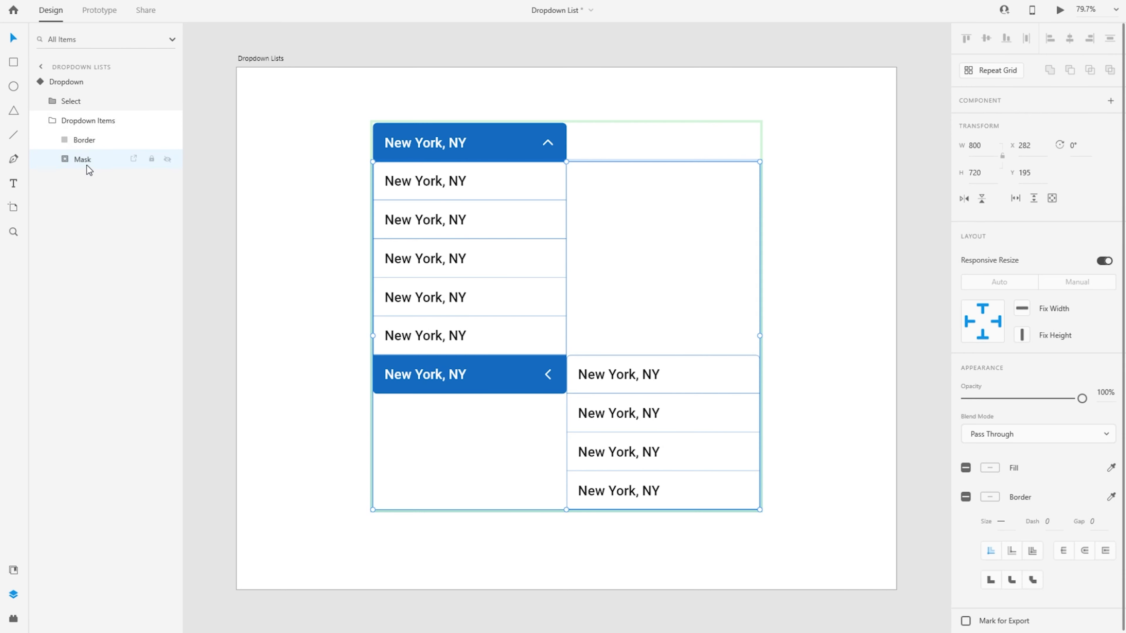
# In the Dropdown Expanded state, set the Special Dropdown inside the Mask group to its Default State
pyautogui.click(63, 161)
pyautogui.click(77, 179)
pyautogui.click(76, 179)
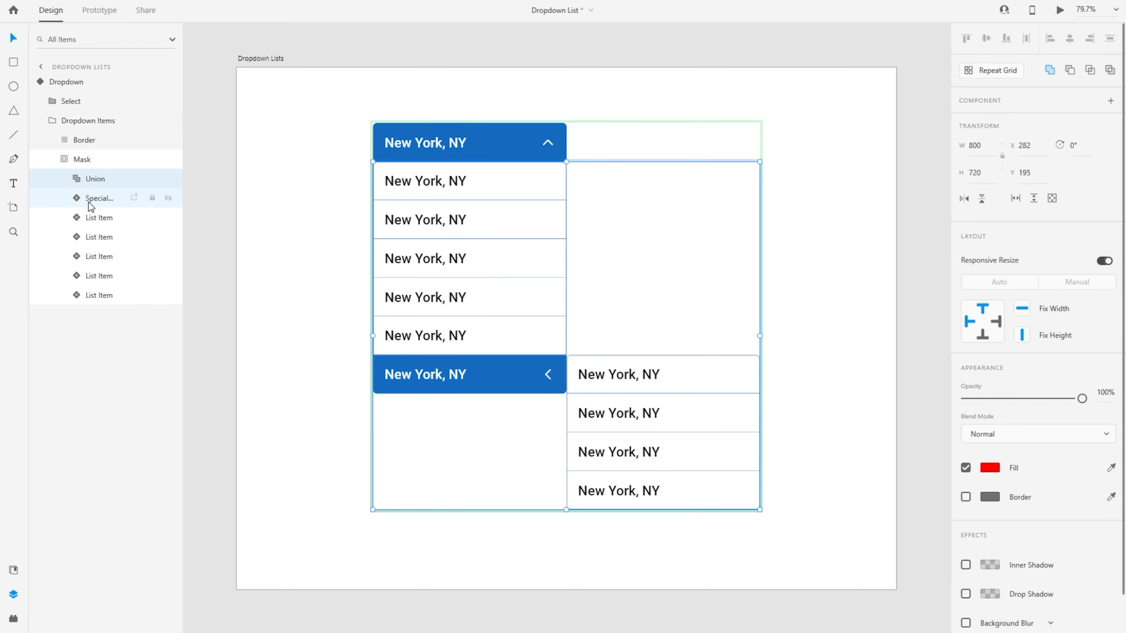
pyautogui.click(88, 202)
pyautogui.click(991, 122)
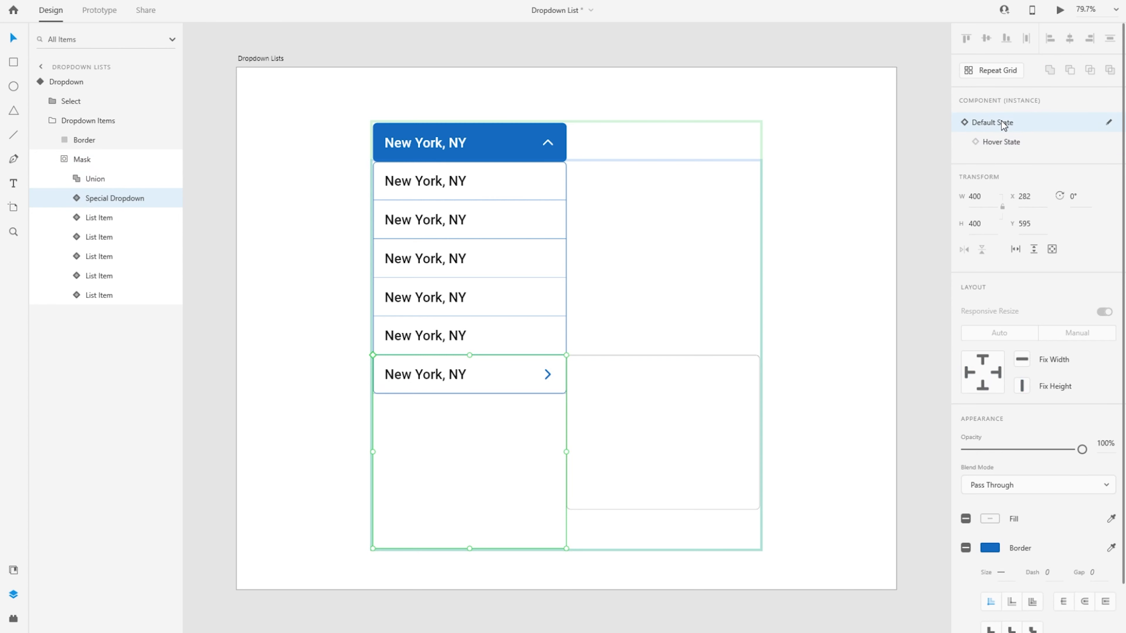
# Return the main Dropdown component to its Default State and save the document
pyautogui.press('Escape')
pyautogui.press('Escape')
pyautogui.press('Escape')
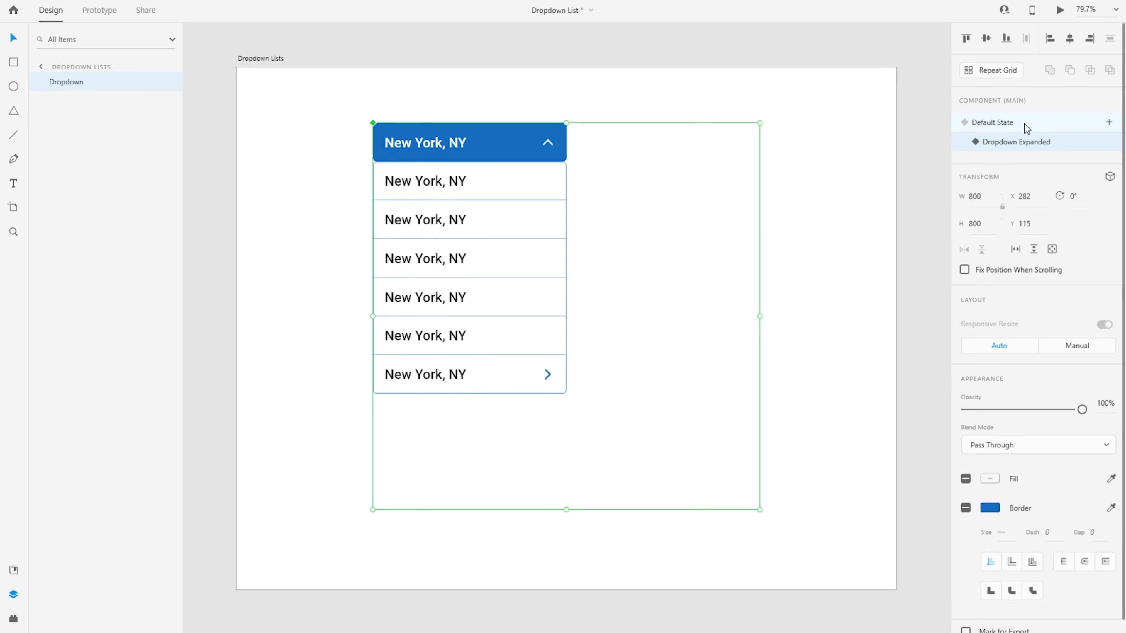
pyautogui.click(1024, 125)
pyautogui.hotkey('ctrl', 's')
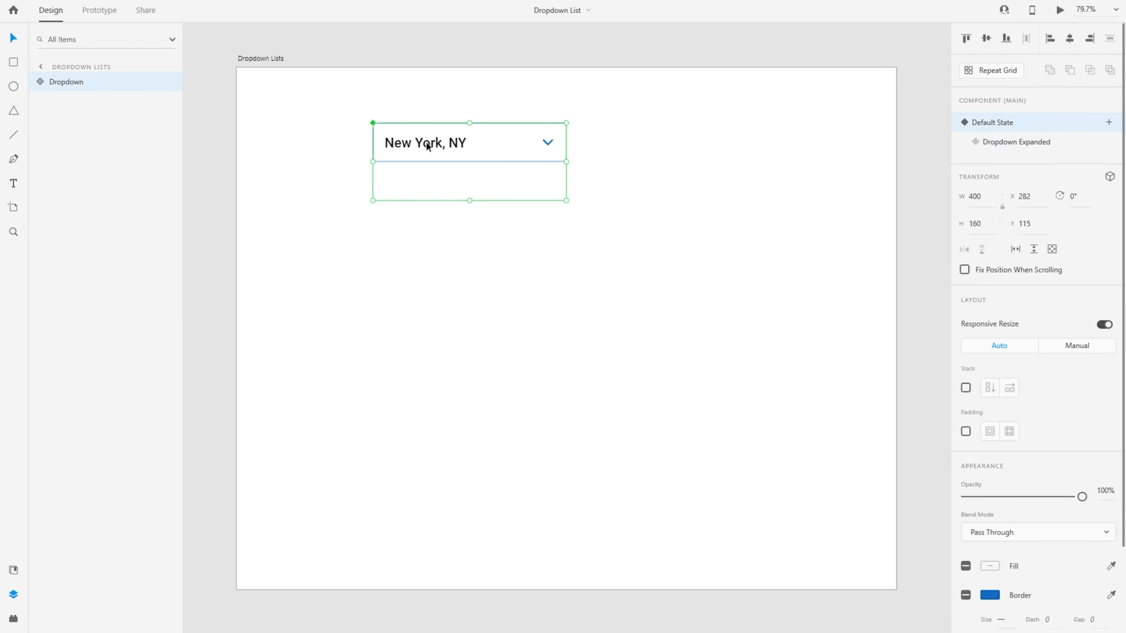
# Preview the prototype, expand the dropdown and check the hover effects on its list items
pyautogui.click(1060, 11)
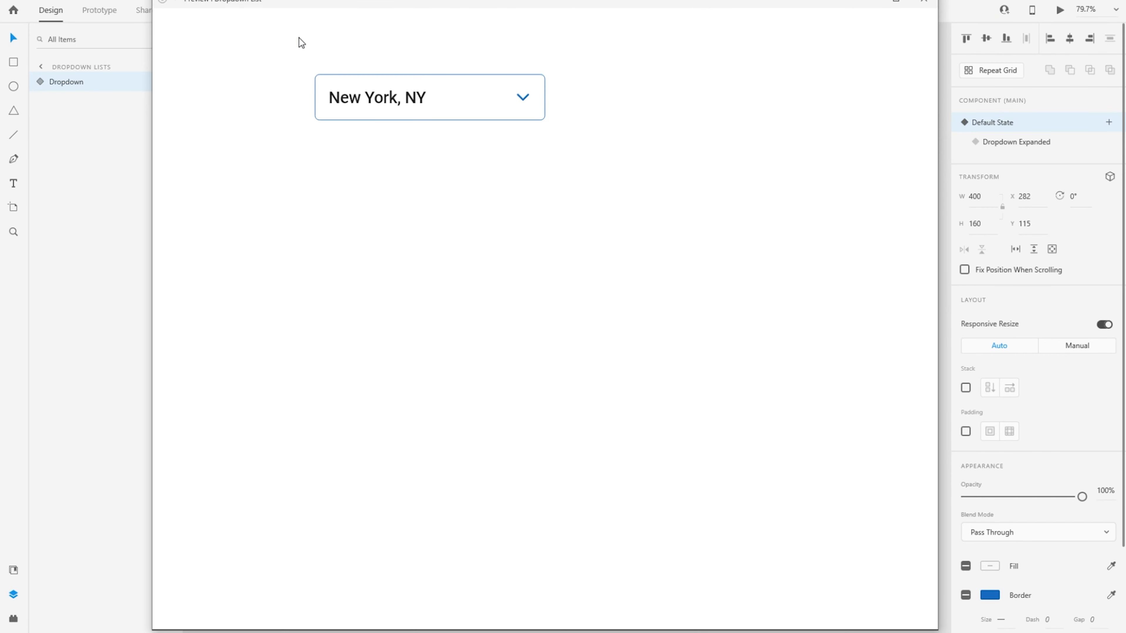
pyautogui.click(446, 106)
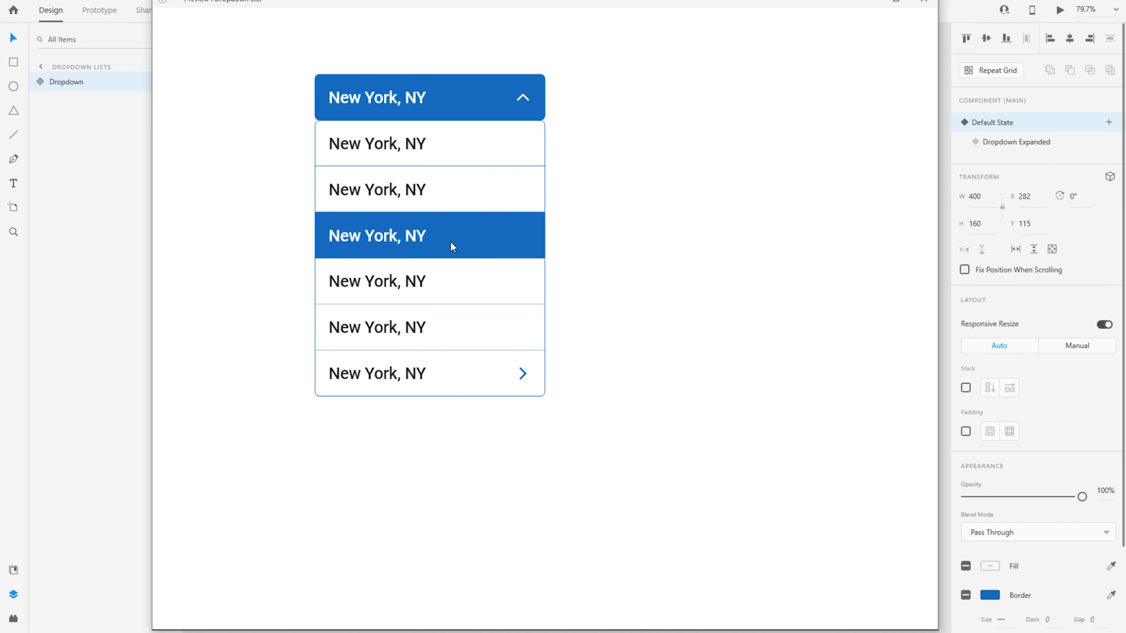
pyautogui.moveTo(455, 372)
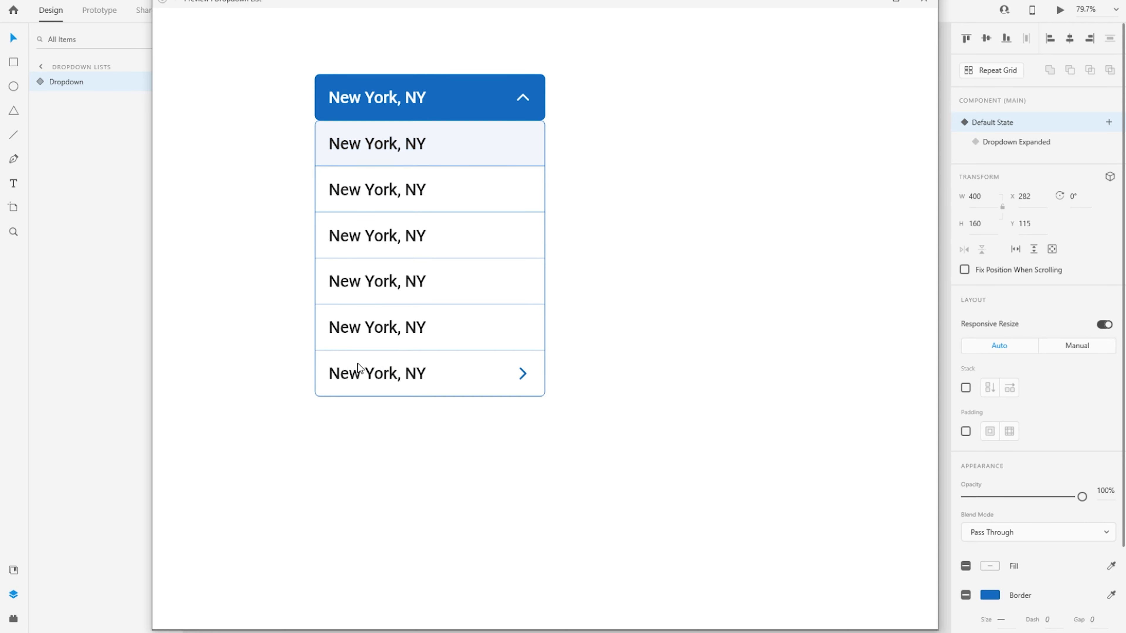
pyautogui.moveTo(320, 395)
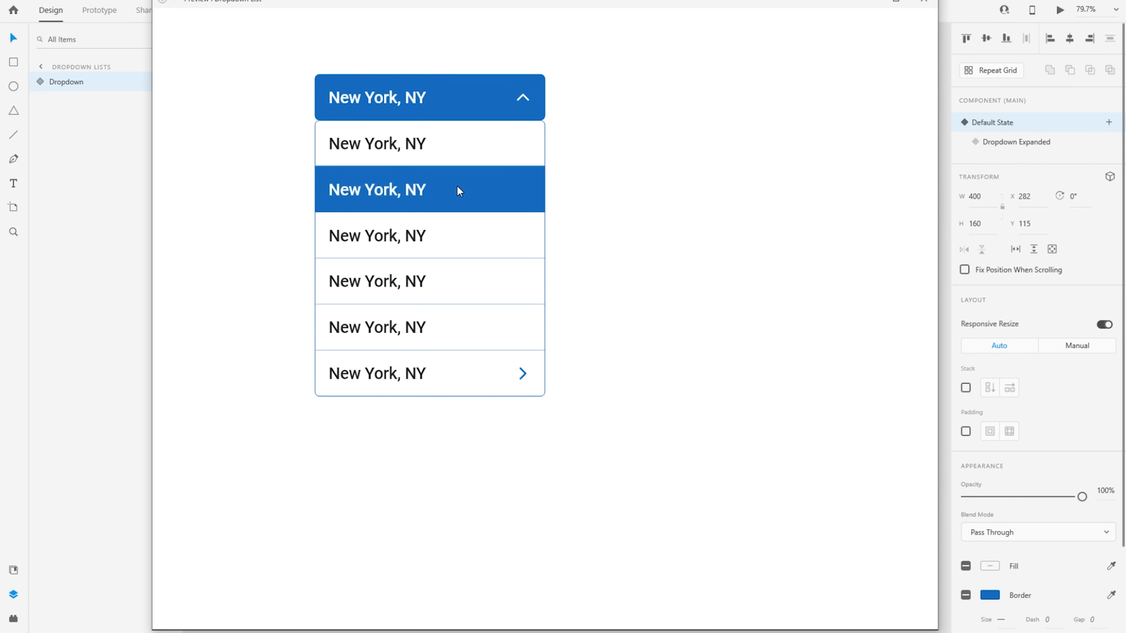
pyautogui.click(924, 2)
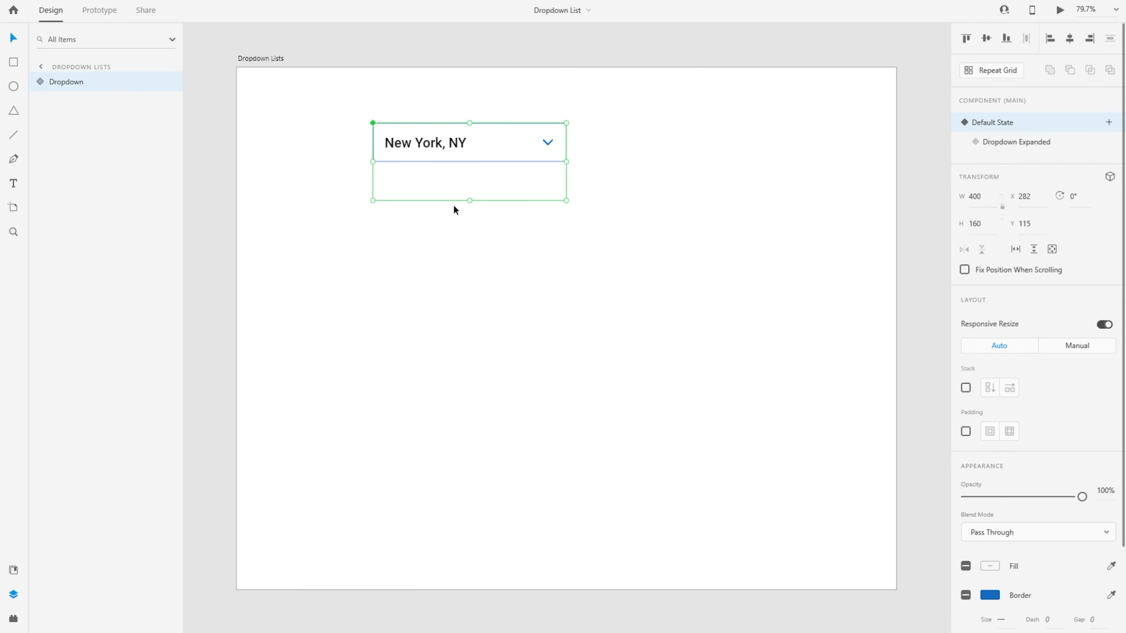
# Switch the Dropdown component to its Dropdown Expanded state and open the Dropdown Items group in its layers
pyautogui.click(1045, 140)
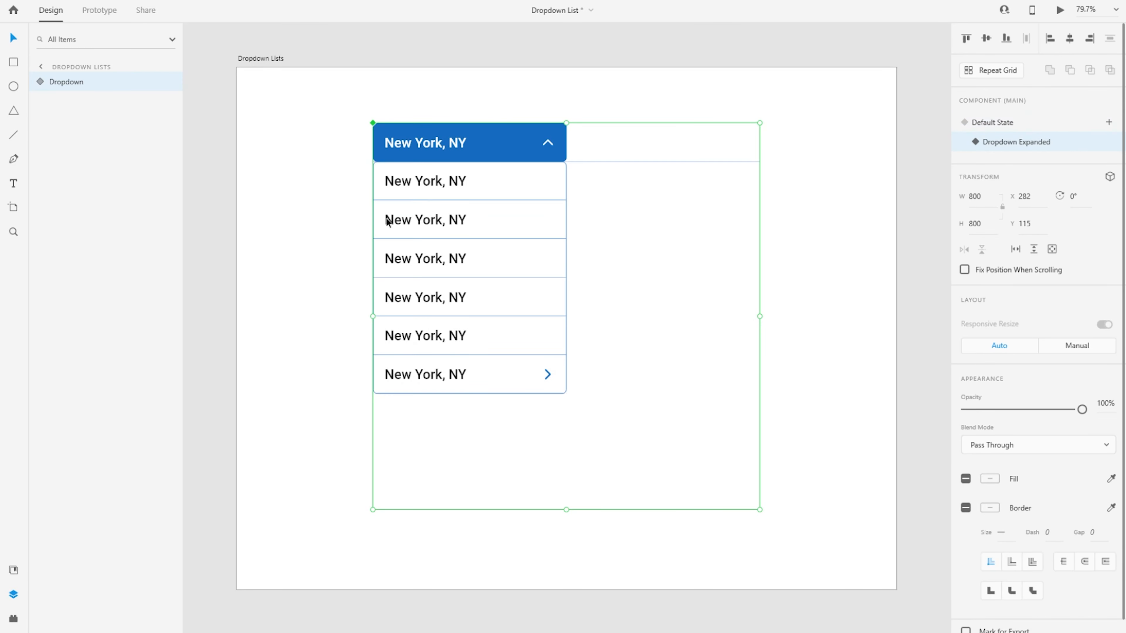
pyautogui.doubleClick(478, 379)
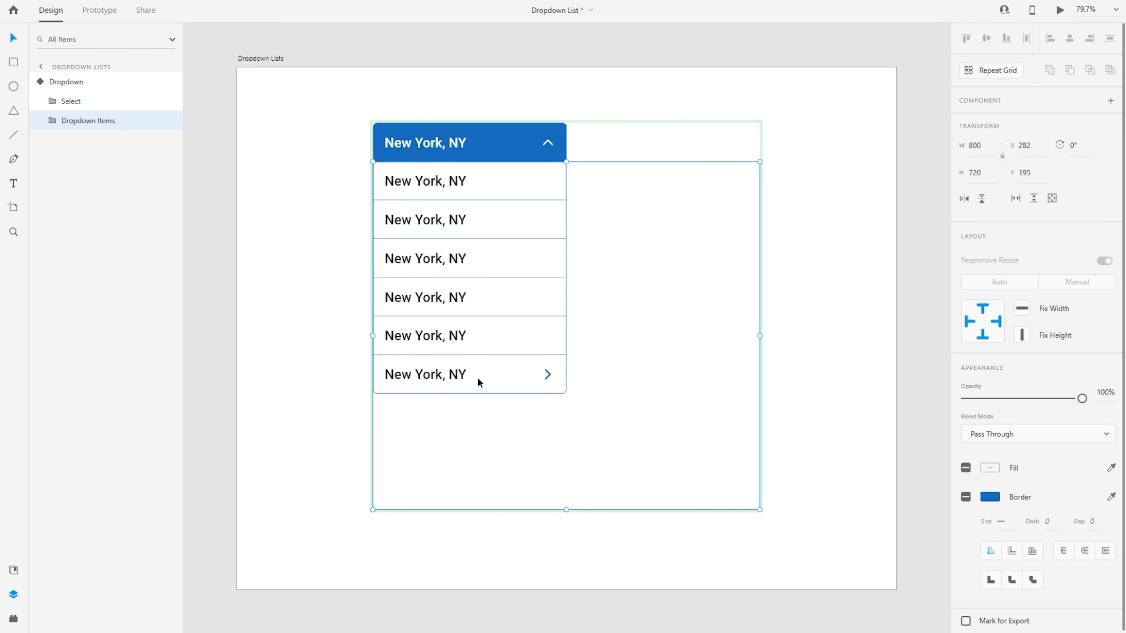
pyautogui.click(54, 121)
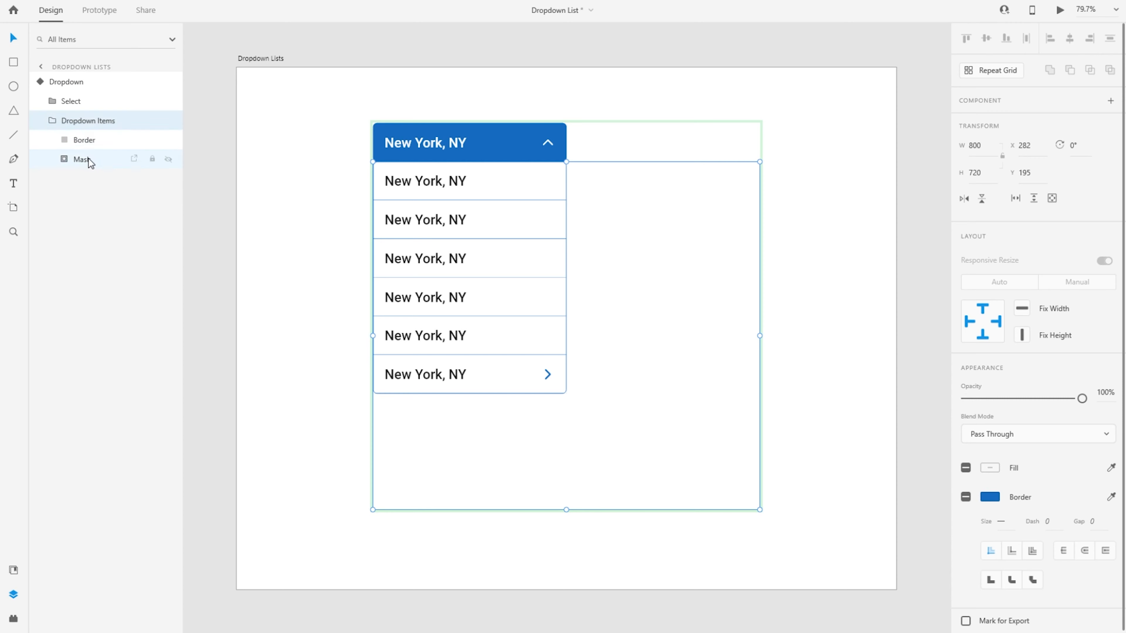
pyautogui.click(71, 161)
pyautogui.click(65, 159)
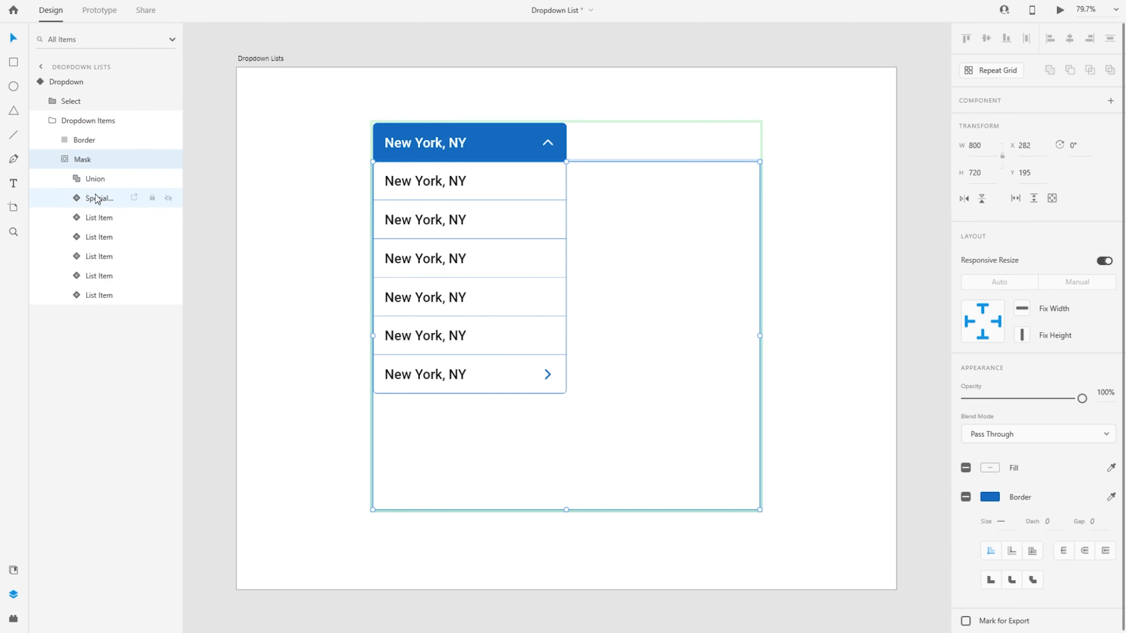
pyautogui.click(66, 158)
pyautogui.click(72, 83)
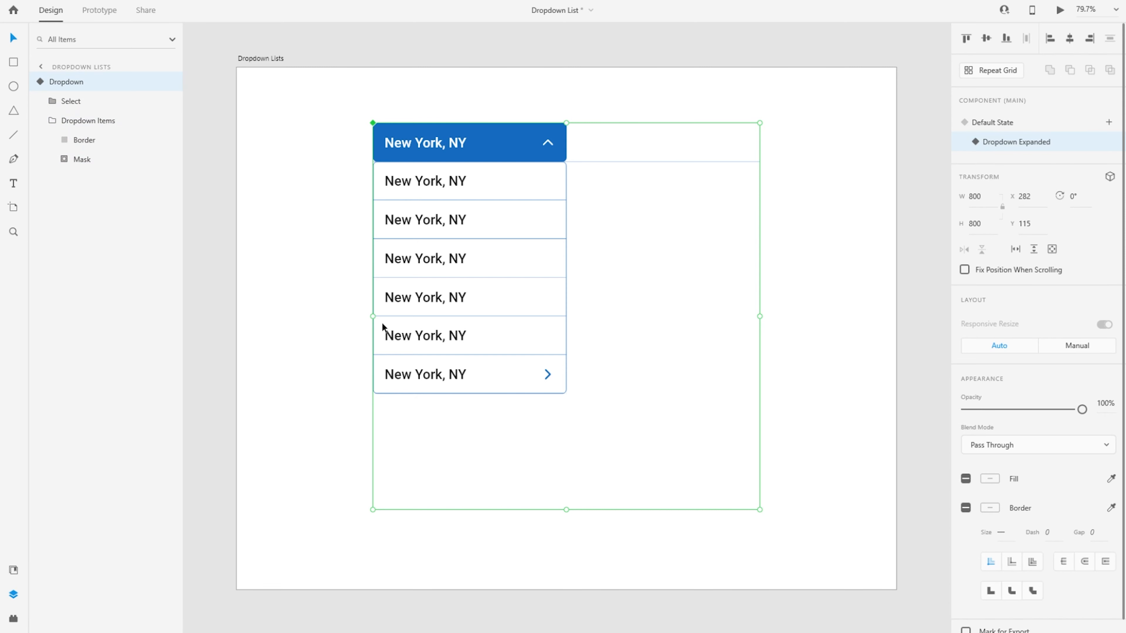
# Show the Special Dropdown inside Mask in its Hover State, expand its layers to the Sub-Menu Mask list items, and widen the layer list
pyautogui.click(67, 160)
pyautogui.click(105, 221)
pyautogui.click(99, 254)
pyautogui.click(78, 198)
pyautogui.moveTo(182, 442); pyautogui.dragTo(218, 439)
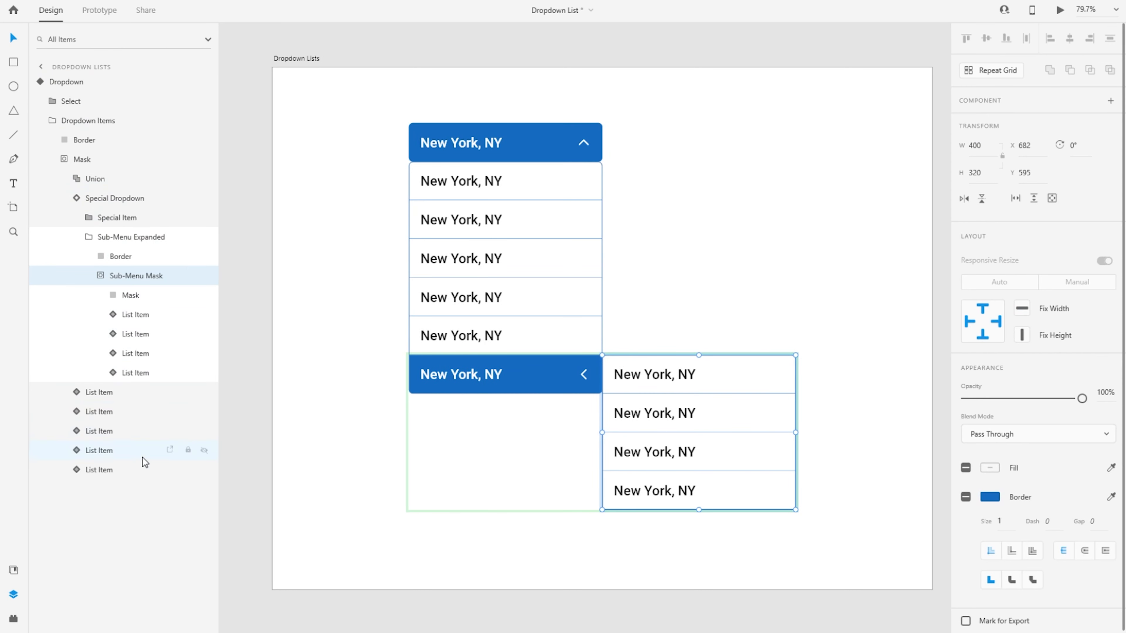
# Set the second list item of the expanded sub-menu to its Hover State and deselect it
pyautogui.click(133, 355)
pyautogui.click(1014, 144)
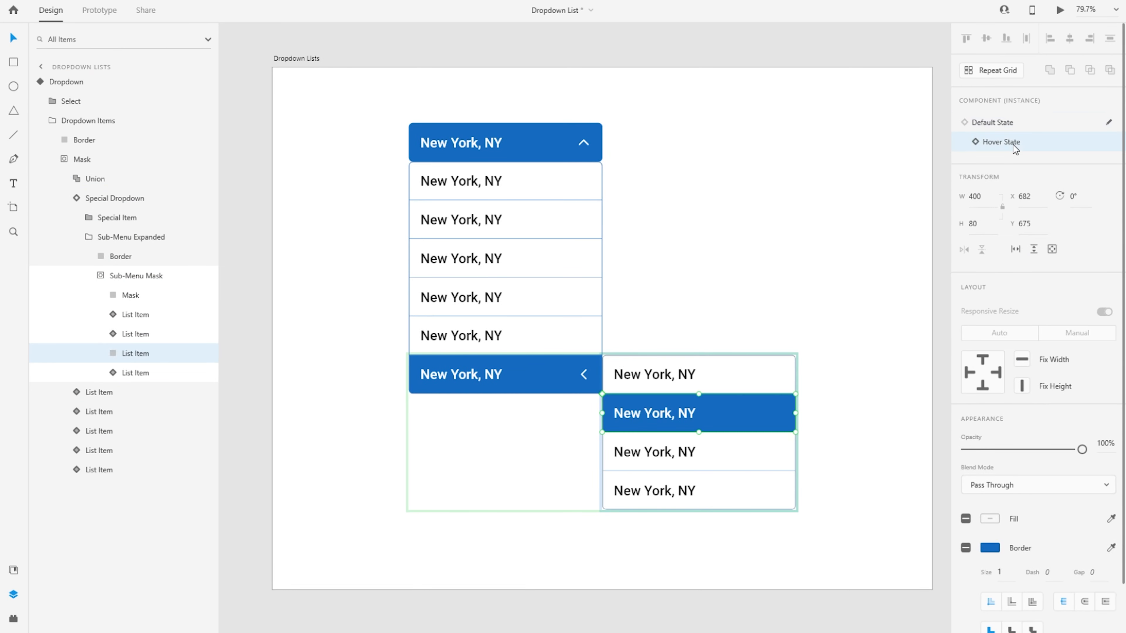
pyautogui.click(301, 58)
pyautogui.hotkey('ctrl', '3')
pyautogui.click(373, 52)
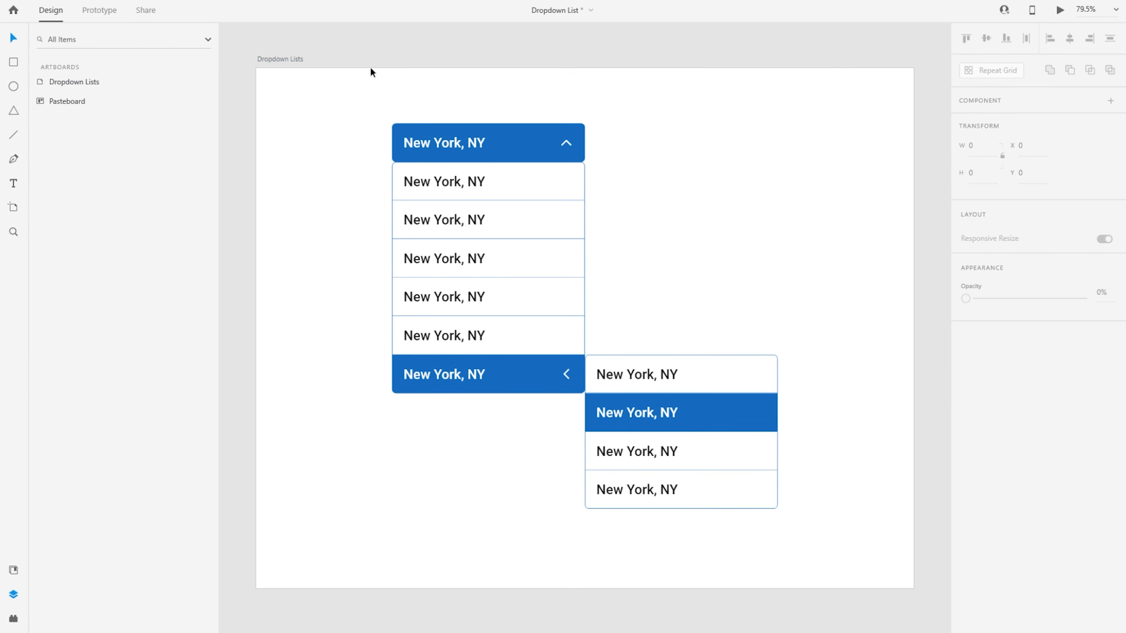
pyautogui.click(341, 335)
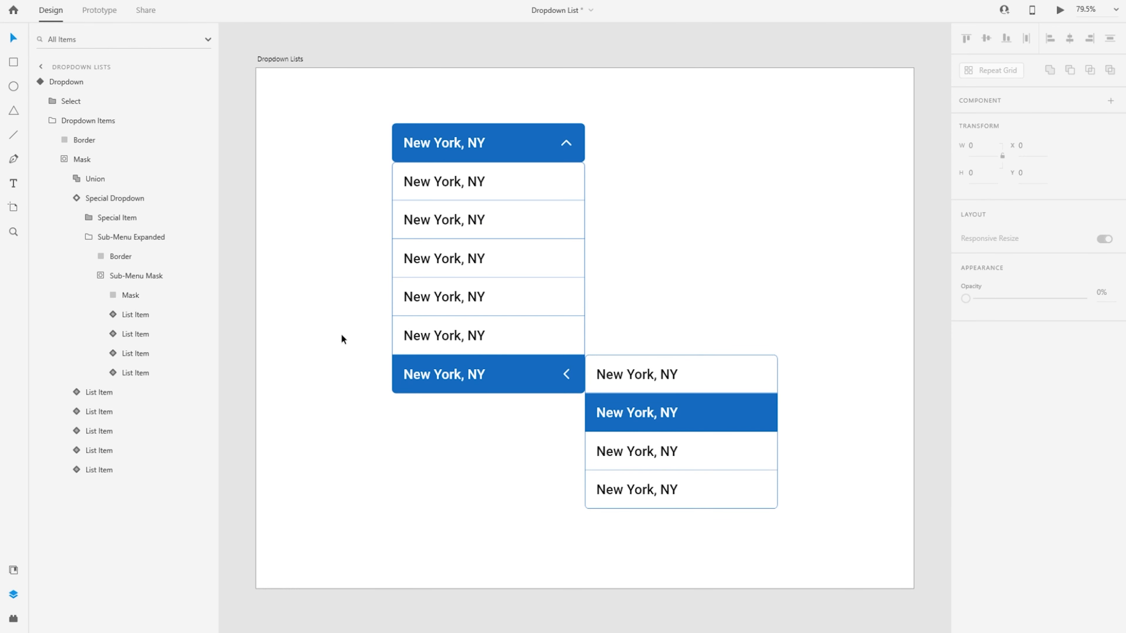